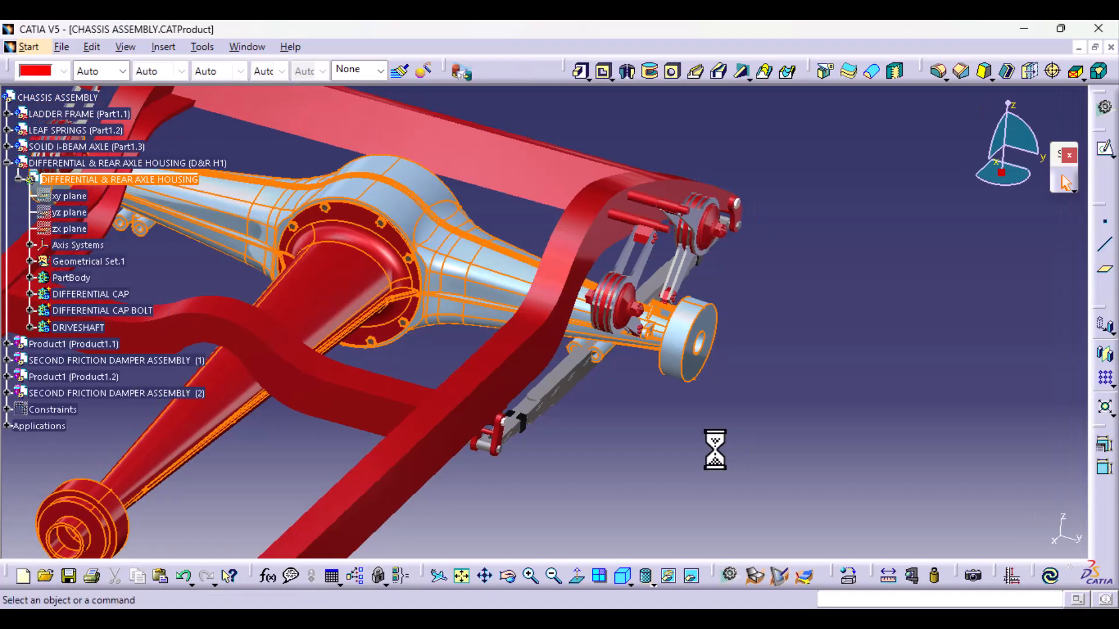
- Examine the friction damper mounting brackets and spring lugs at the ends of the rear axle housing in the chassis assembly
middle_drag(388, 482, 373, 449)
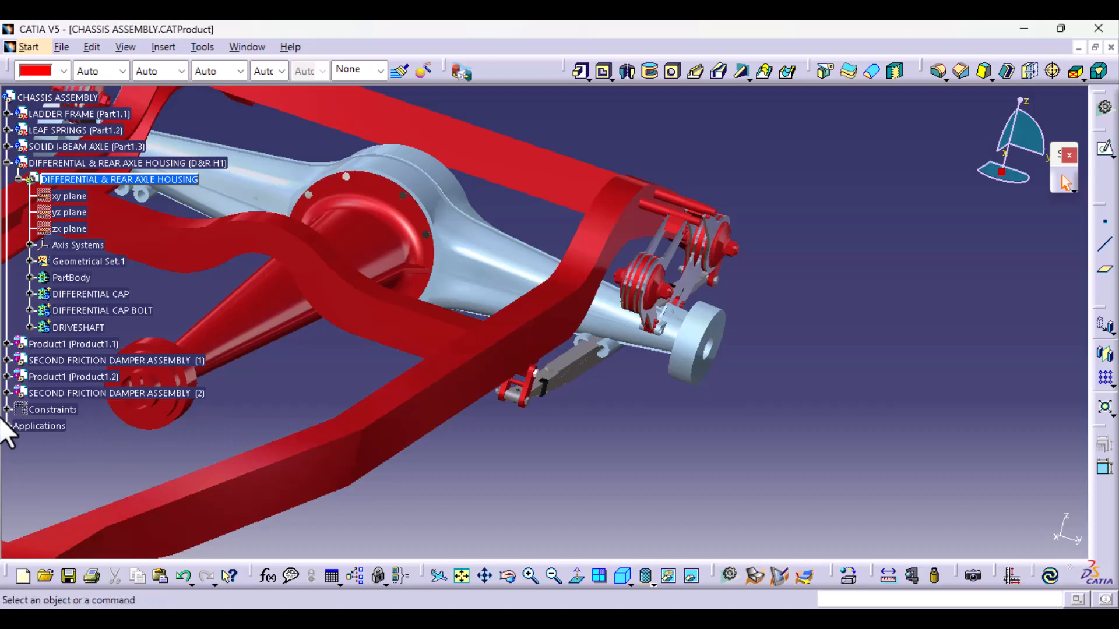
right_click(29, 426)
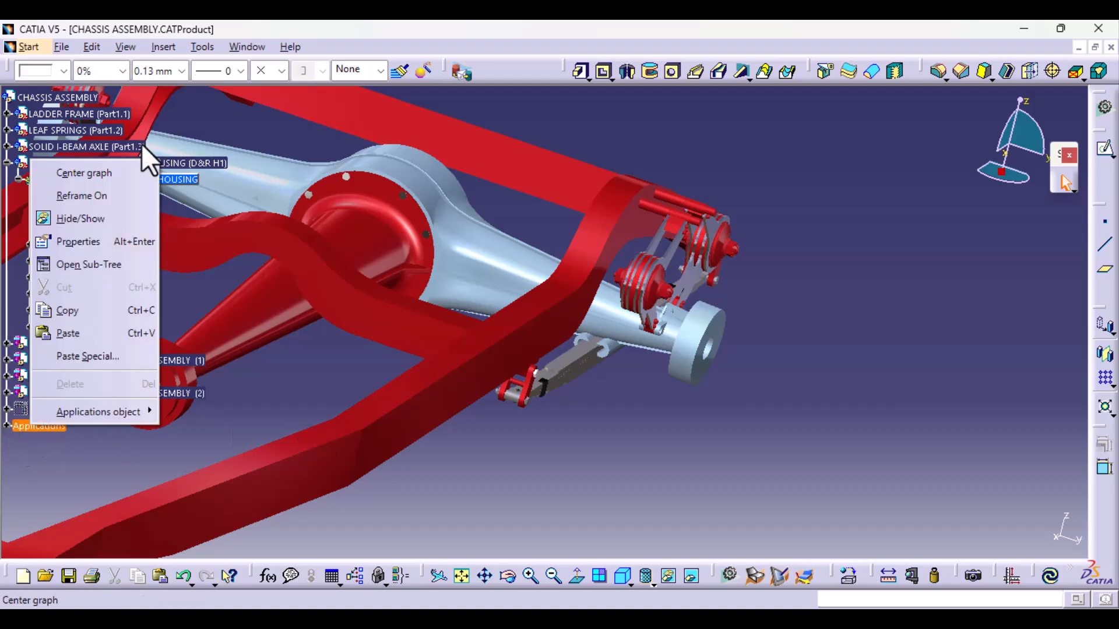
click(133, 215)
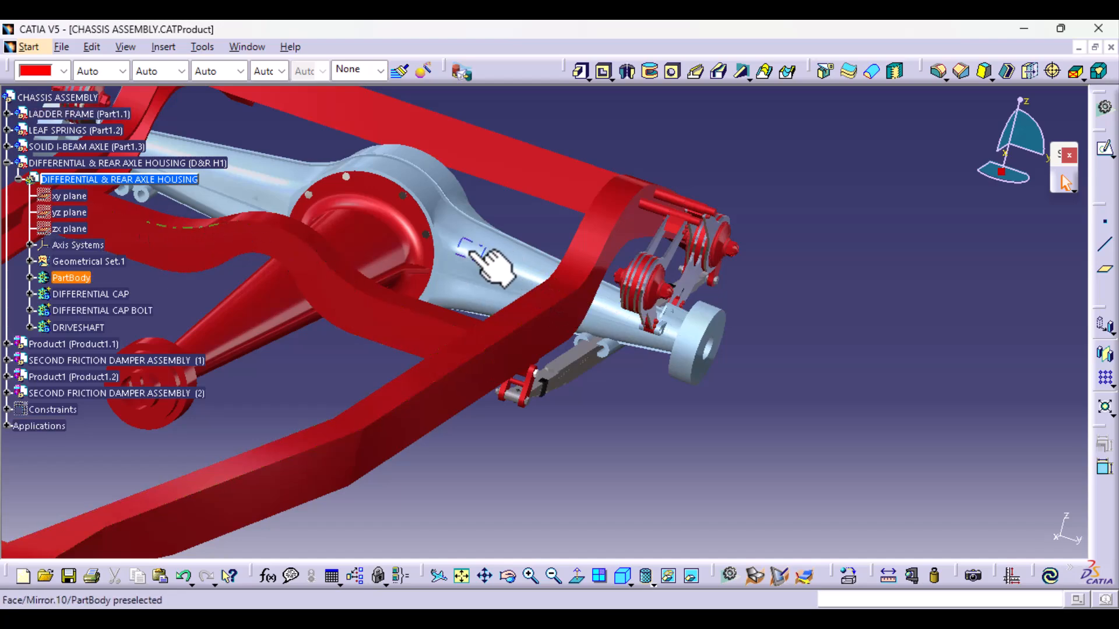
middle_drag(501, 425, 434, 443)
middle_drag(412, 484, 374, 486)
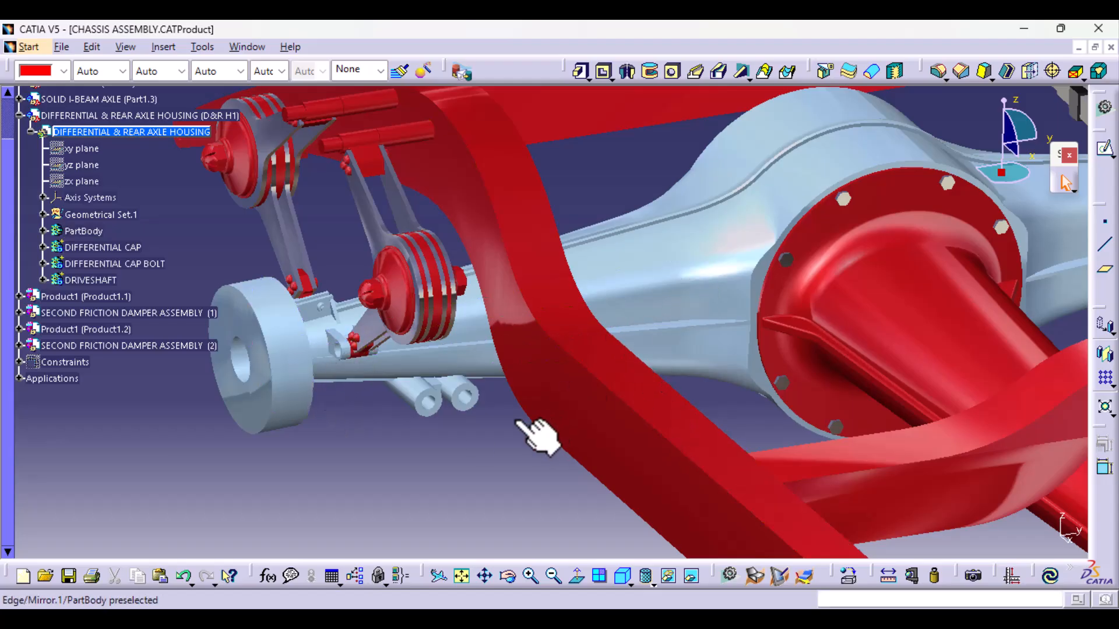
middle_drag(404, 489, 312, 429)
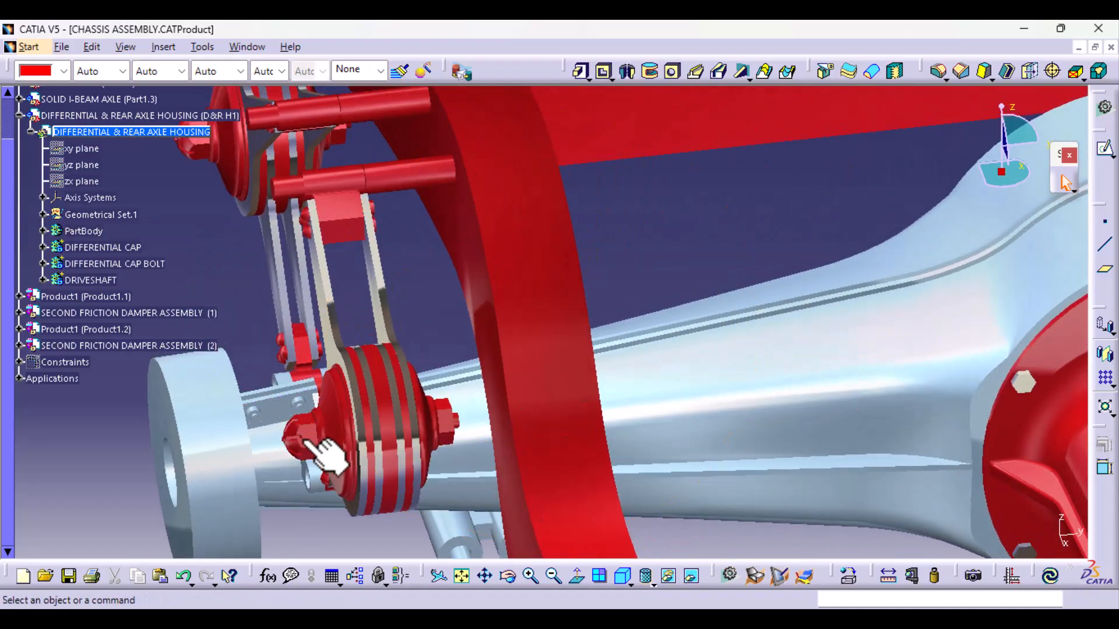
middle_drag(352, 478, 473, 440)
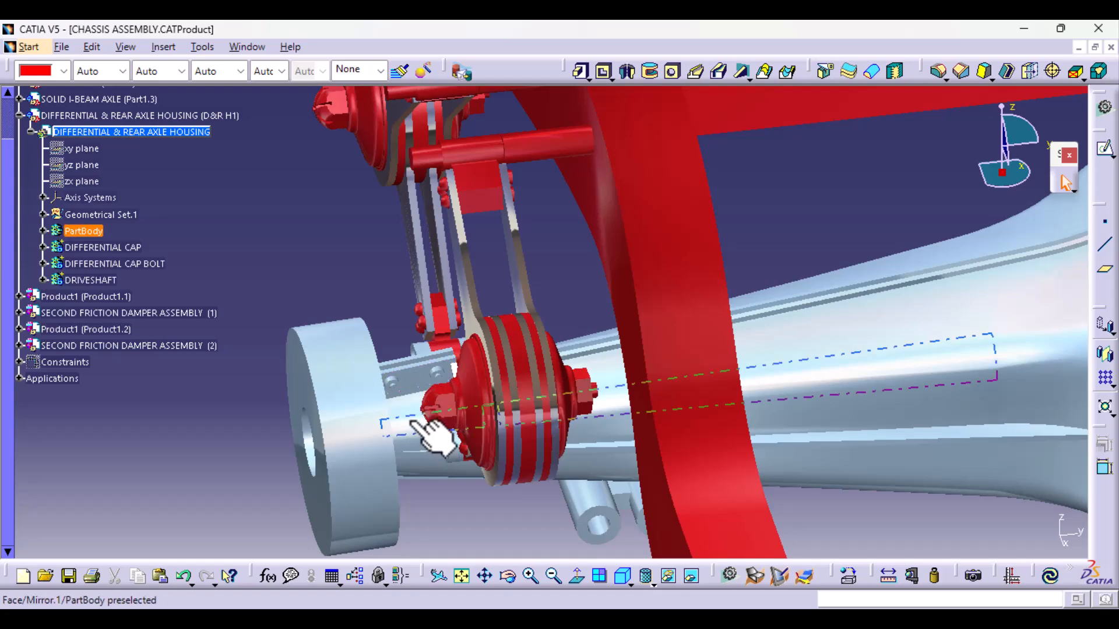
middle_drag(452, 522, 477, 340)
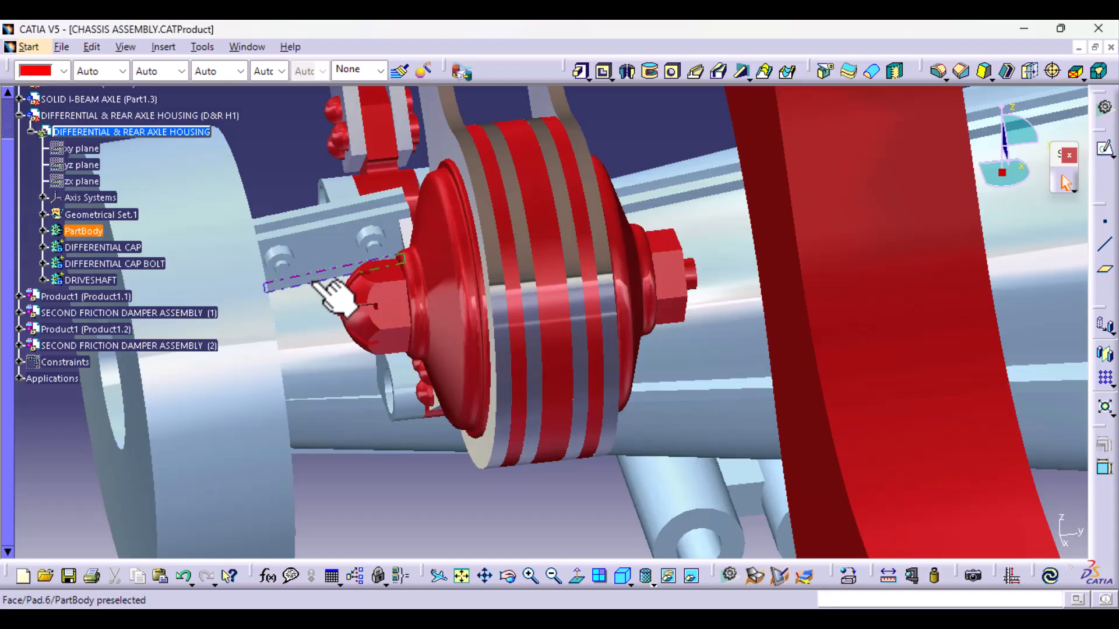
middle_drag(330, 294, 282, 370)
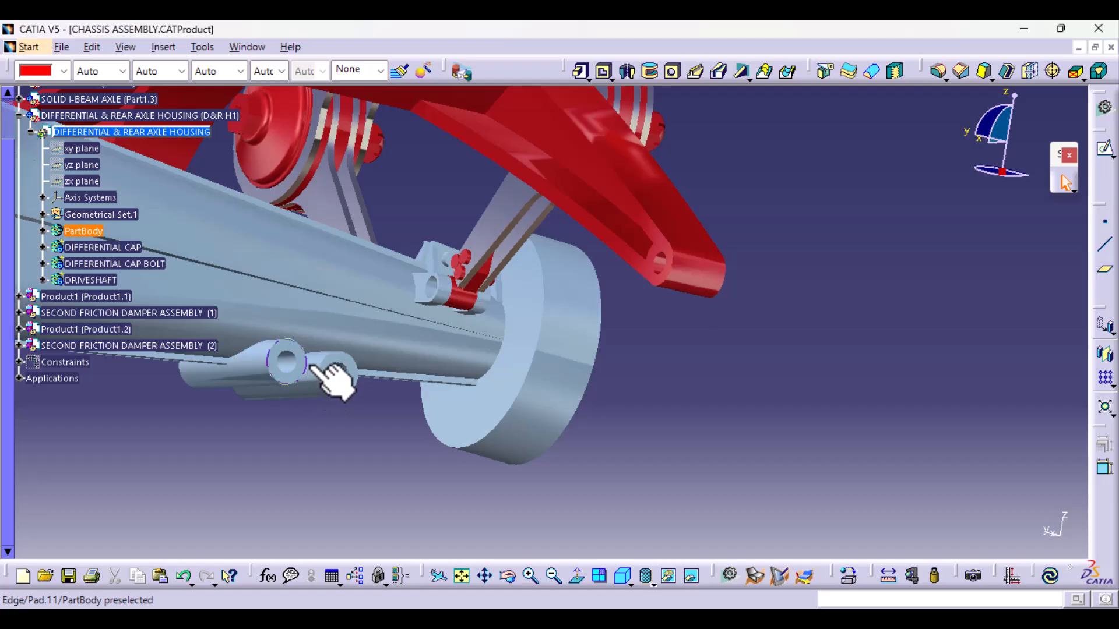
middle_drag(395, 288, 428, 282)
middle_drag(412, 405, 473, 295)
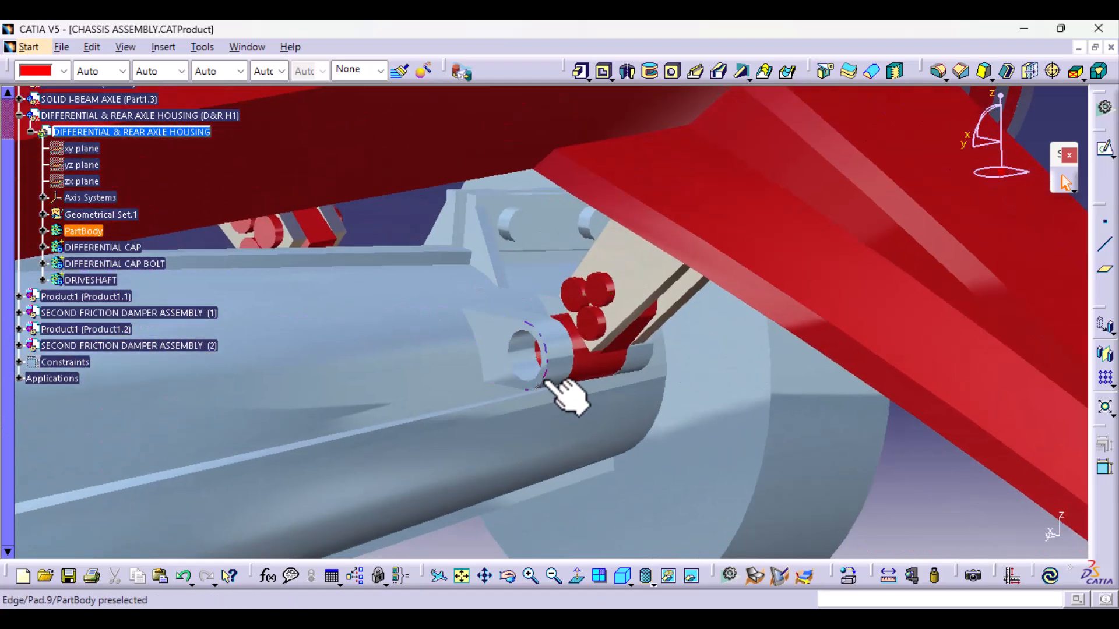
- Open the DIFFERENTIAL & REAR AXLE HOUSING part in its own window
right_click(111, 133)
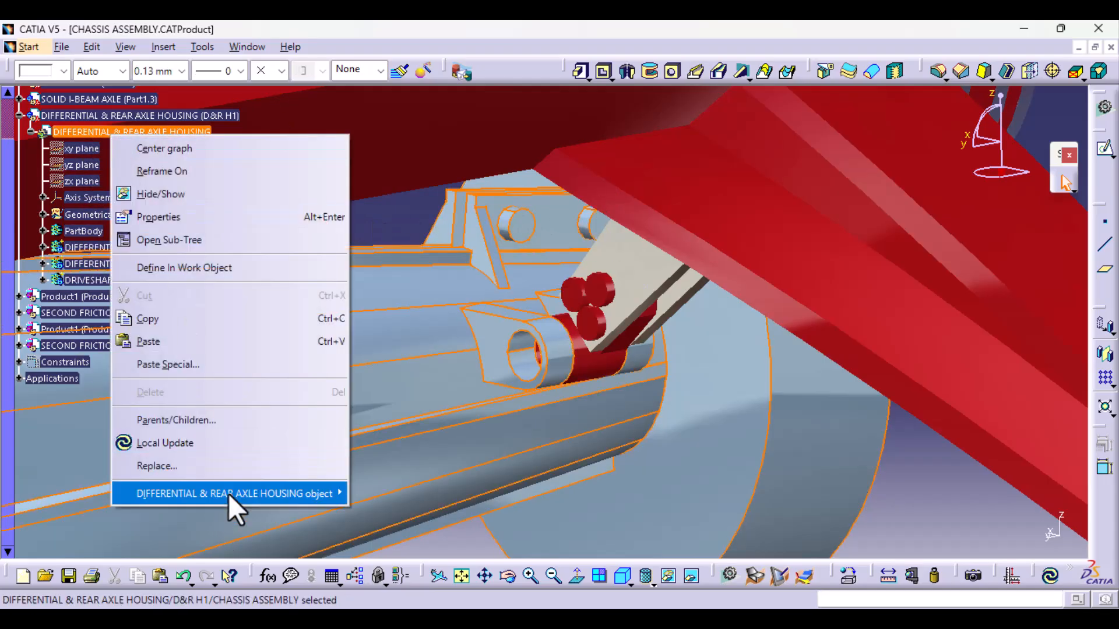
mouse_move(228, 494)
click(428, 489)
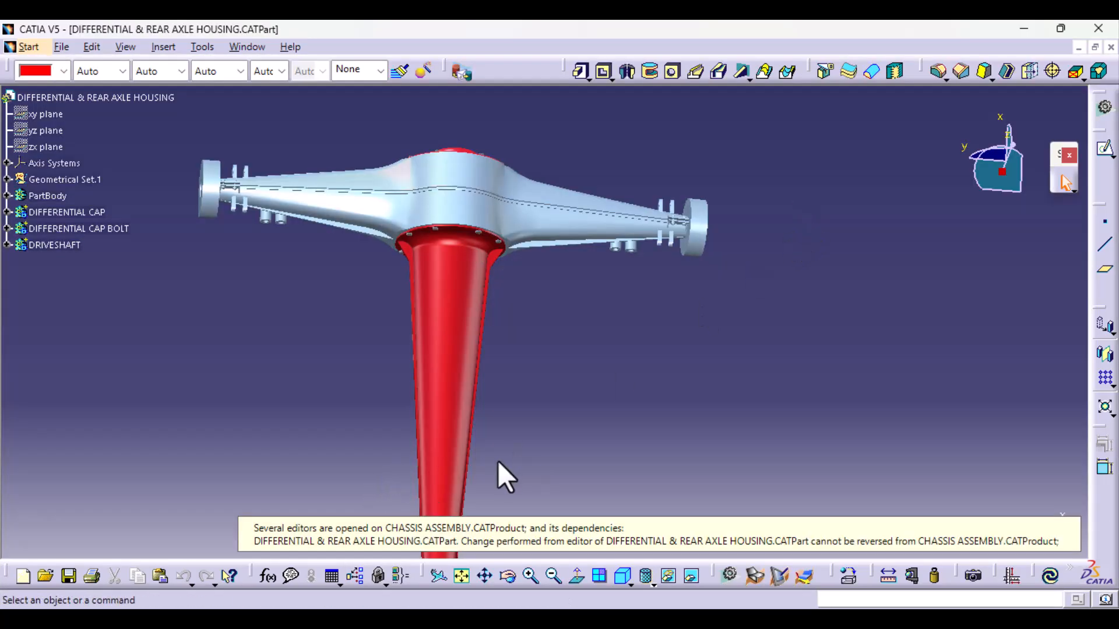
- Find the bolted bracket plate's sketch, Sketch.10 under Pad.5, open it for editing and reframe on it
middle_drag(505, 476, 332, 436)
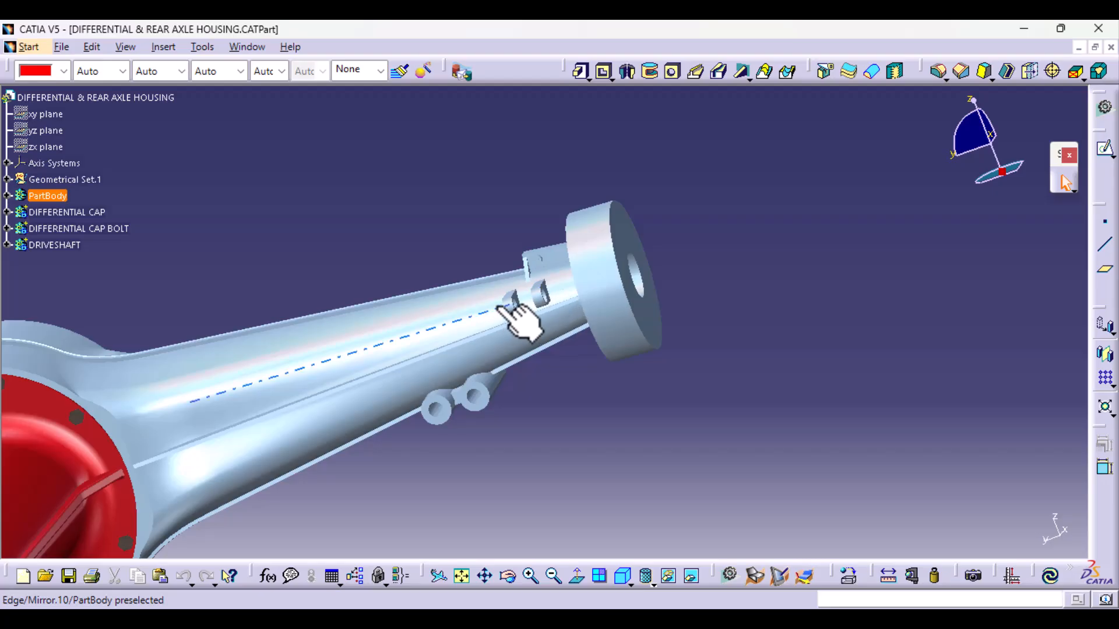
middle_drag(551, 308, 736, 448)
middle_drag(524, 317, 573, 452)
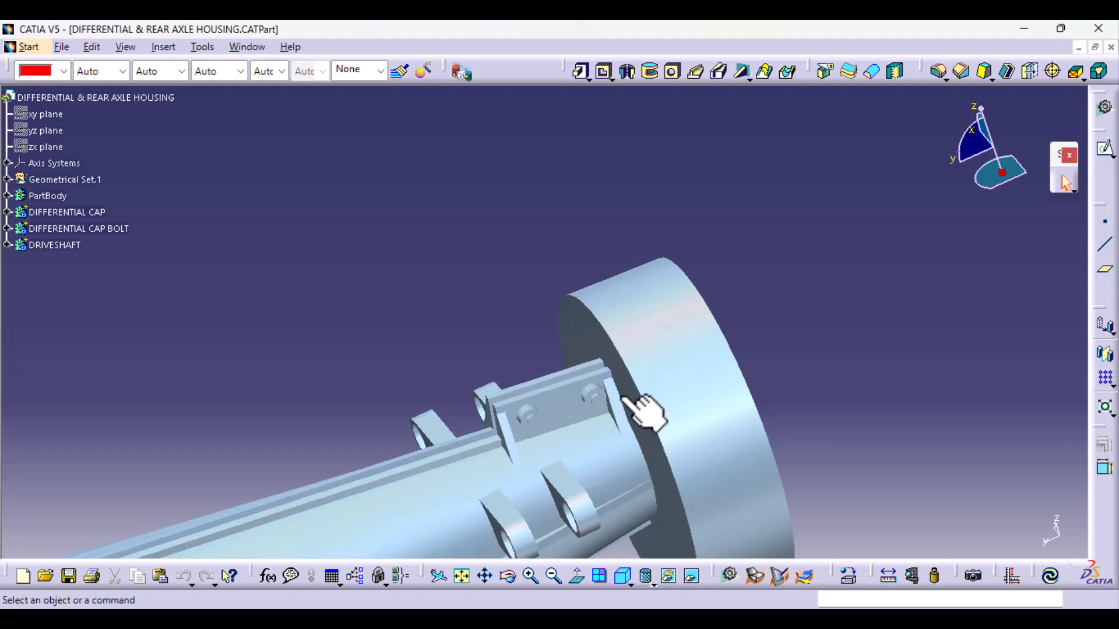
middle_drag(555, 475, 534, 274)
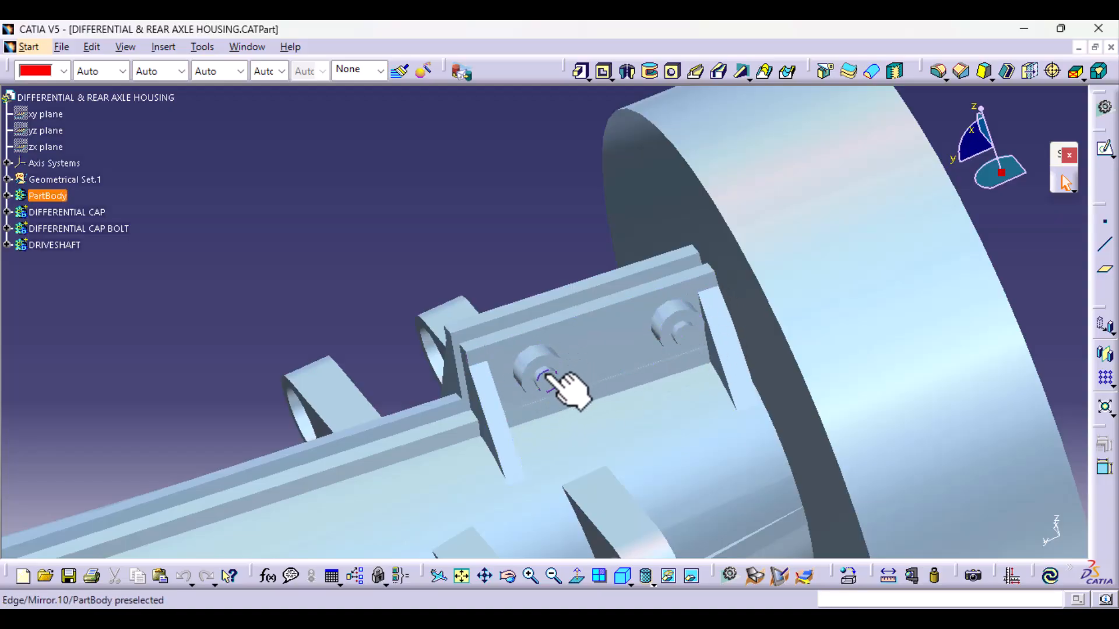
middle_drag(521, 466, 514, 330)
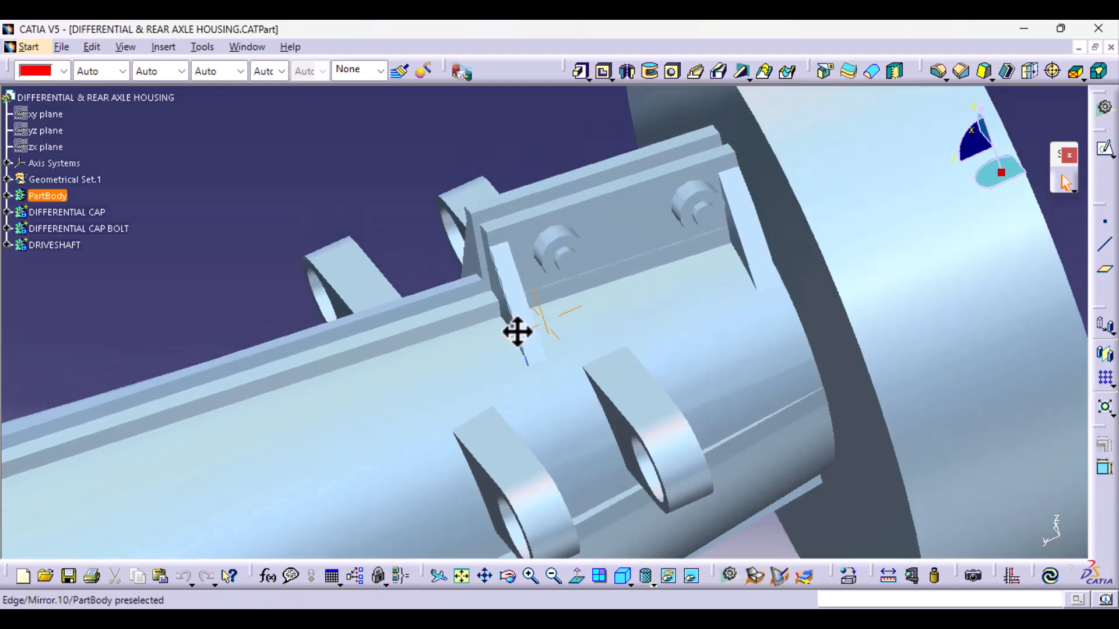
click(631, 222)
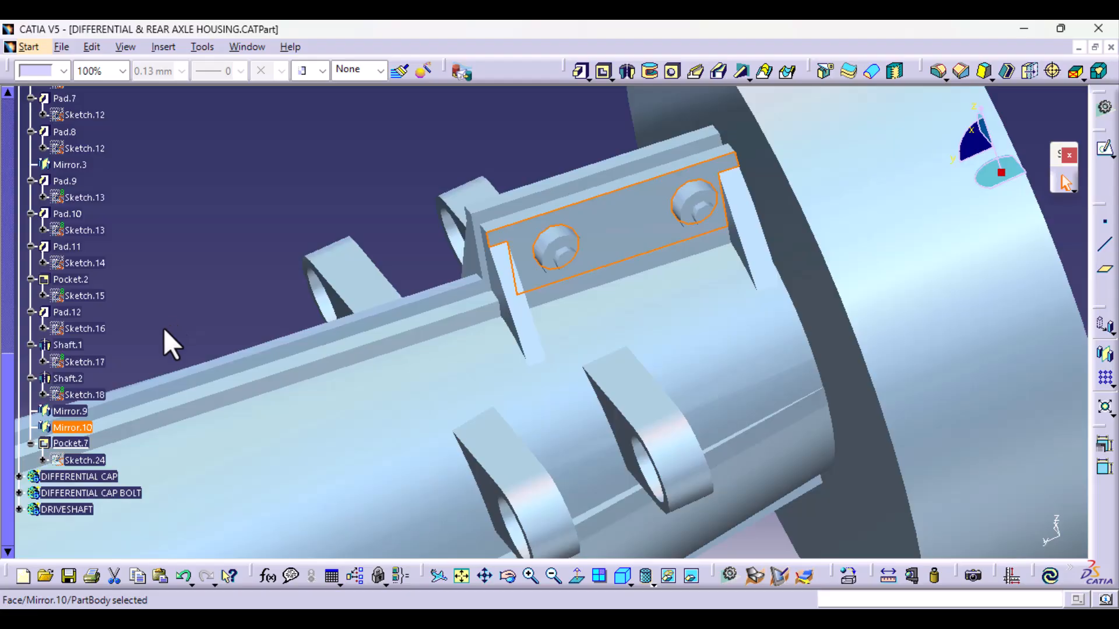
middle_drag(489, 330, 482, 602)
middle_drag(388, 452, 661, 303)
middle_drag(432, 408, 452, 174)
middle_drag(390, 425, 981, 333)
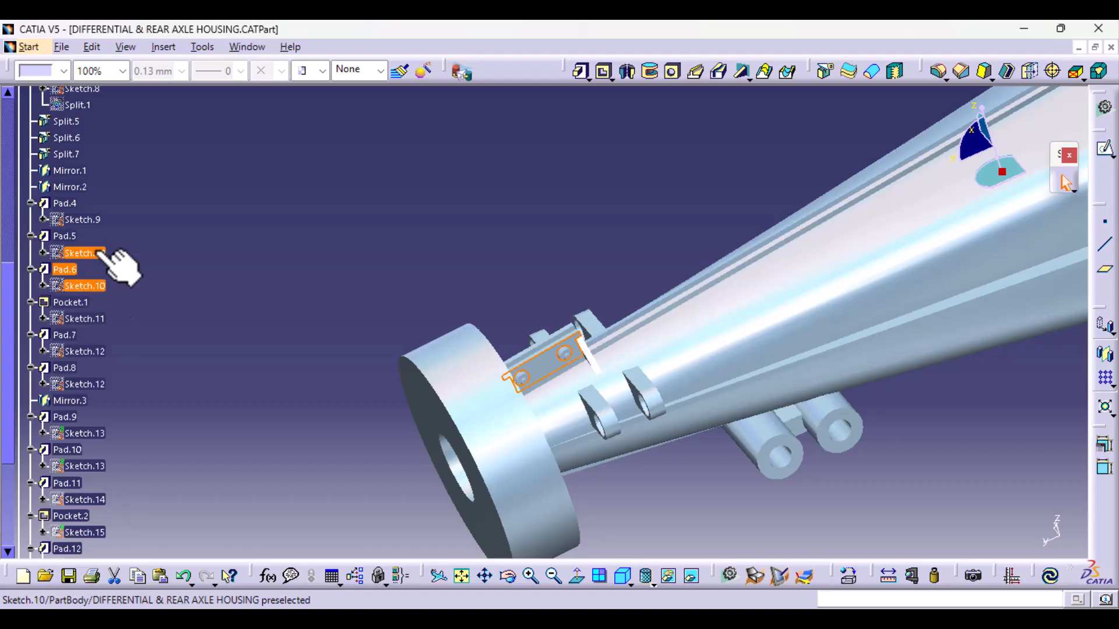
double_click(99, 253)
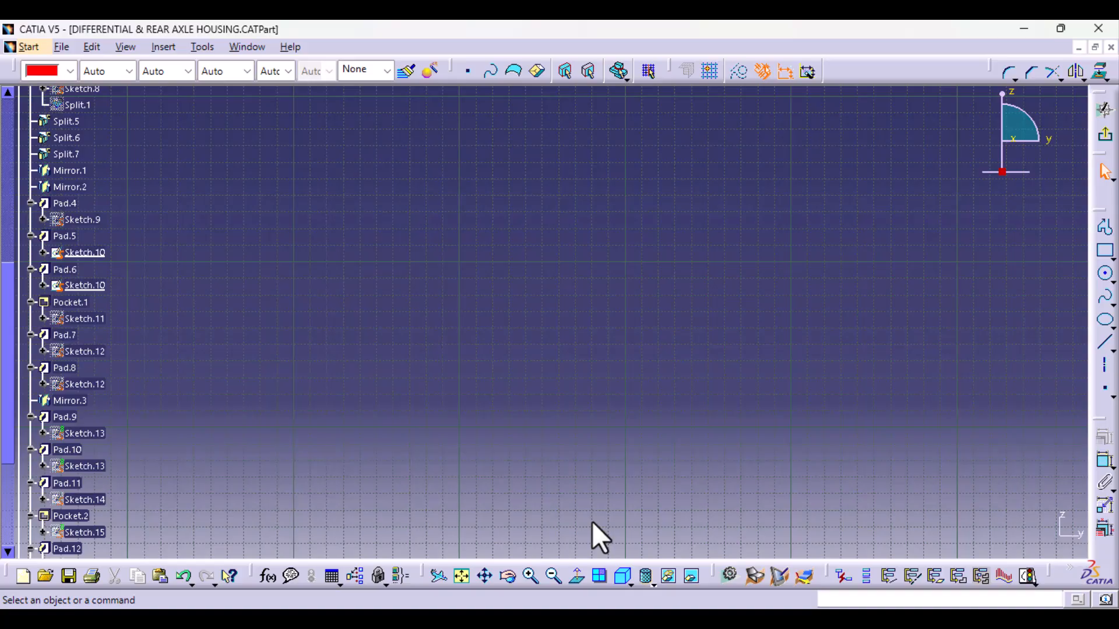
right_click(90, 253)
click(150, 285)
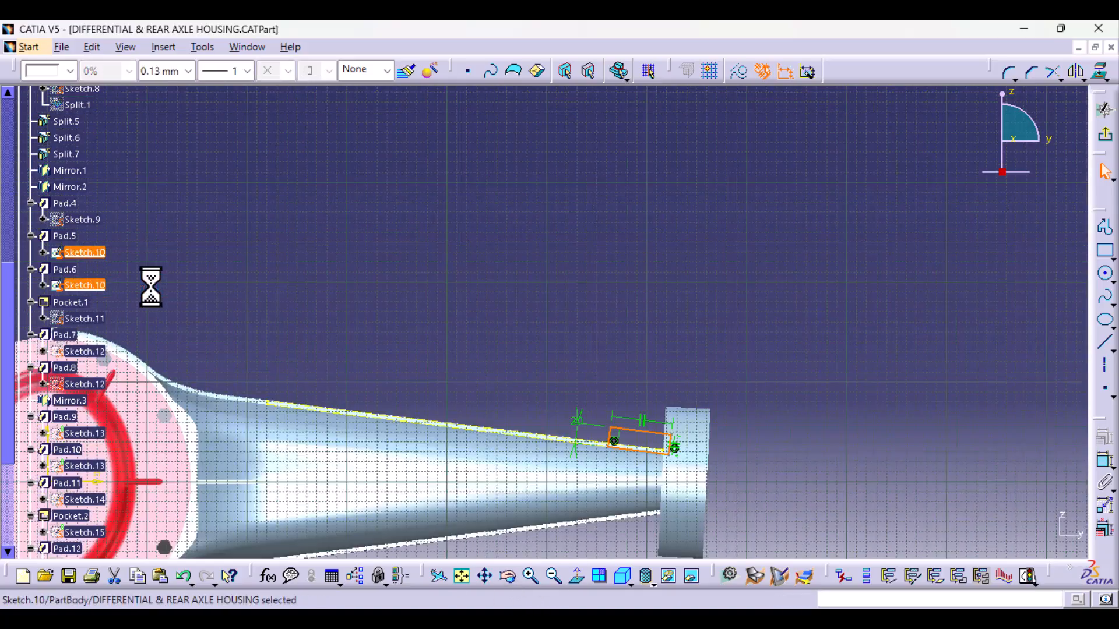
- Delete the perpendicularity constraint at the upper inner corner of the bracket rectangle
mouse_move(792, 399)
middle_down()
mouse_move(787, 239)
mouse_move(324, 260)
mouse_move(109, 343)
middle_up()
middle_drag(480, 457, 487, 355)
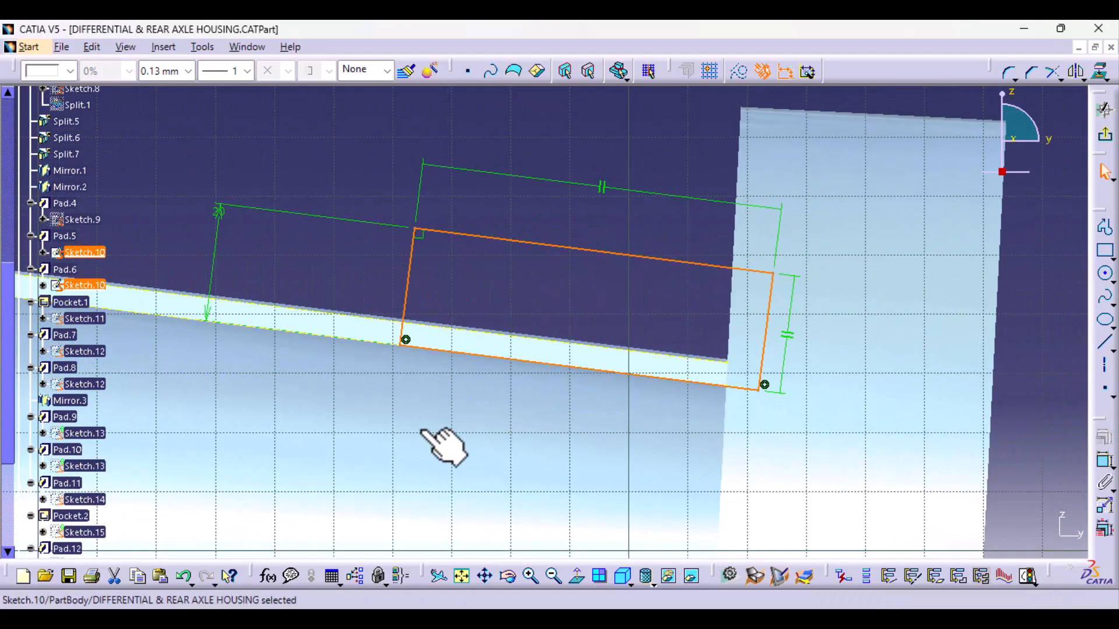
middle_drag(606, 412, 591, 513)
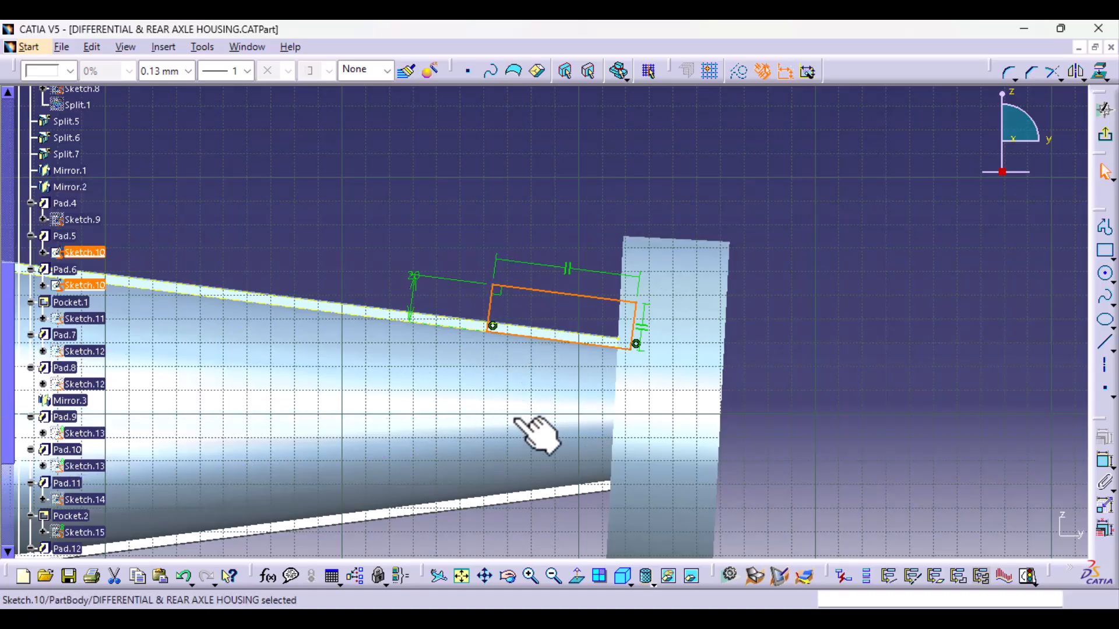
mouse_move(544, 440)
middle_down()
mouse_move(544, 451)
mouse_move(549, 338)
mouse_move(507, 379)
mouse_move(401, 338)
middle_up()
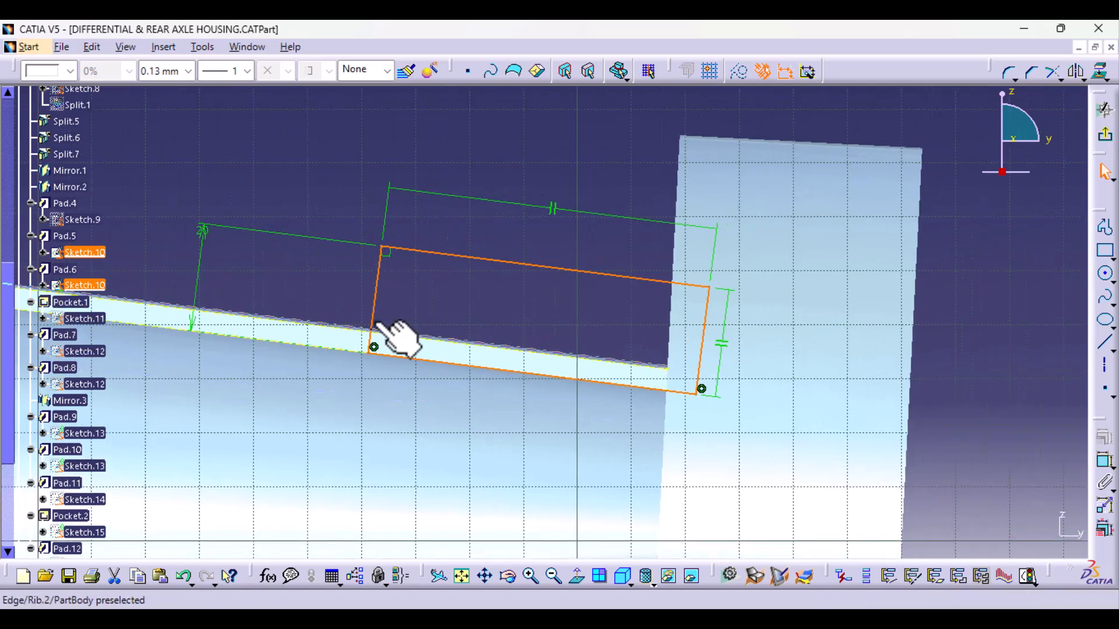
click(387, 254)
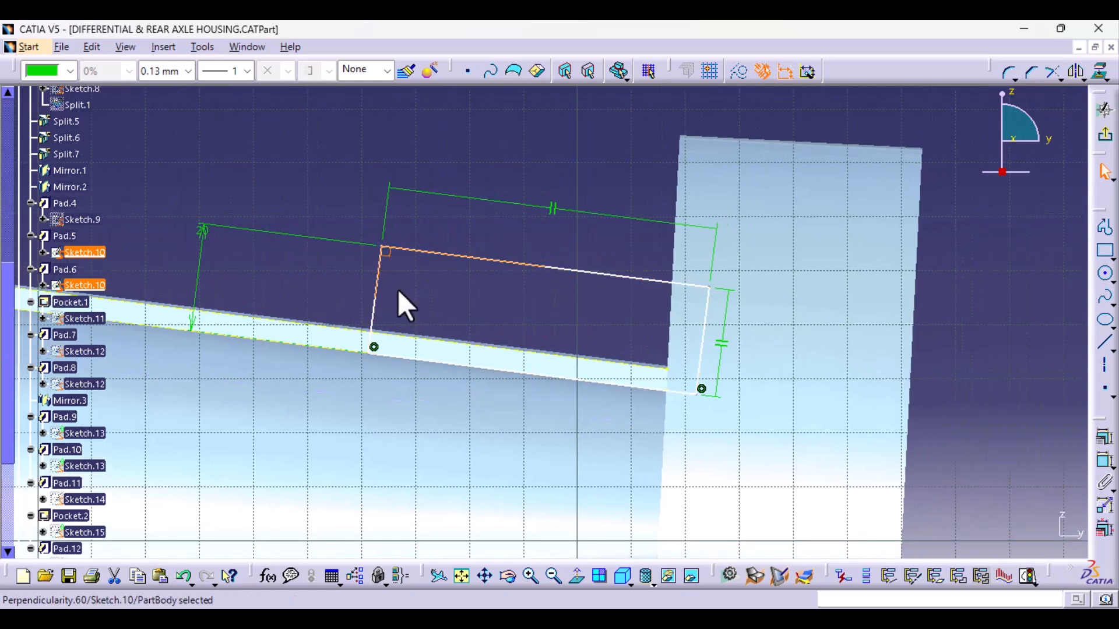
key(Delete)
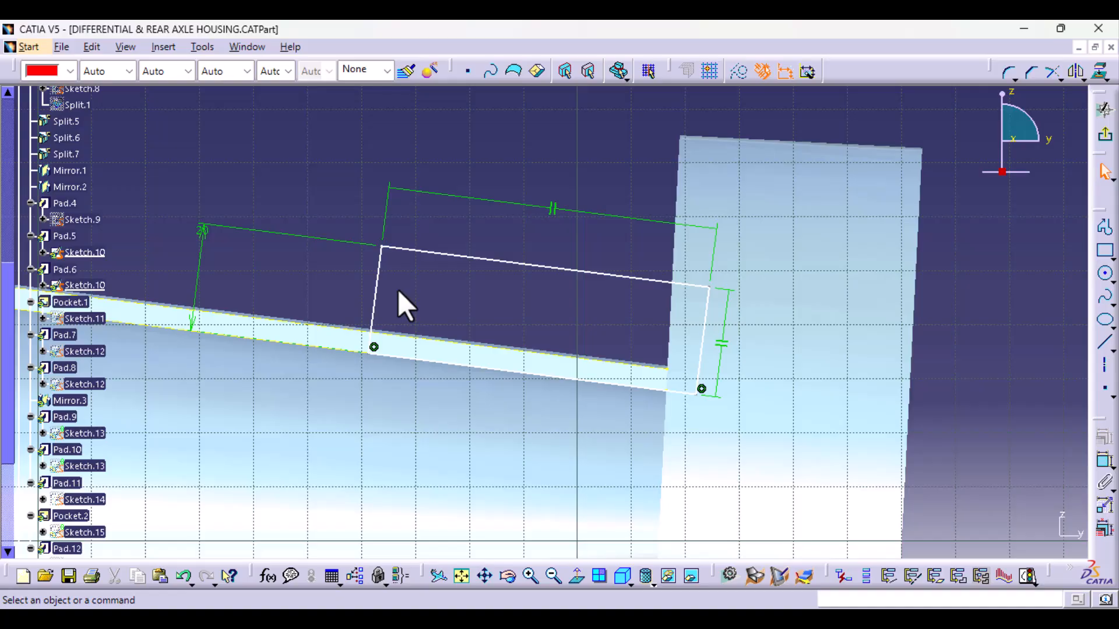
- Delete the coincidence constraints at the two lower corners of the bracket rectangle
middle_drag(452, 473, 425, 417)
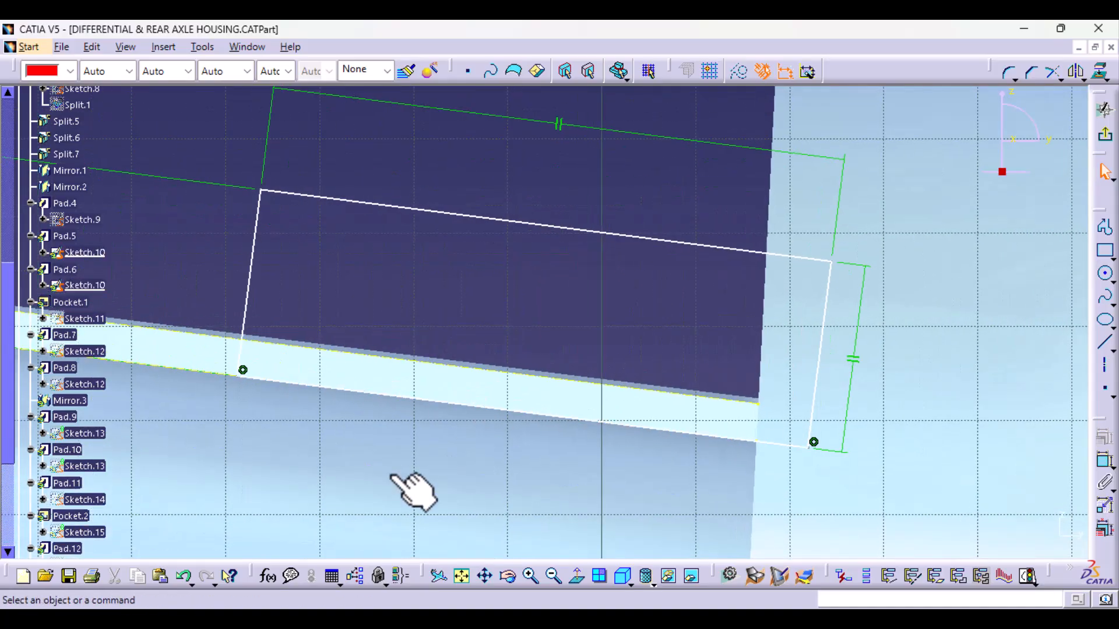
middle_drag(394, 476, 602, 418)
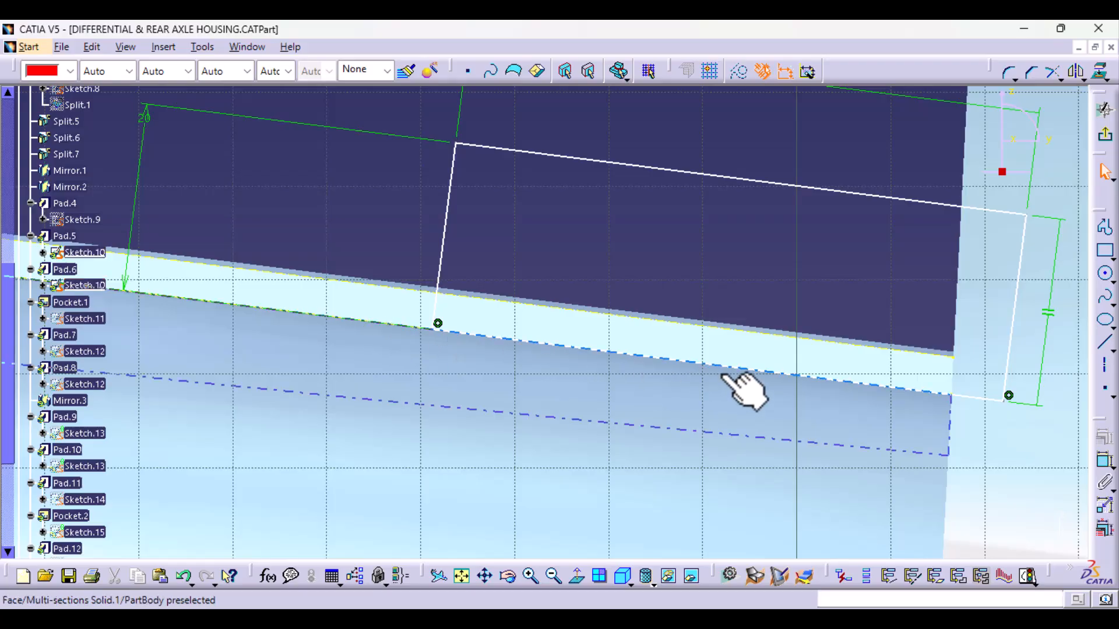
mouse_move(651, 257)
middle_down()
mouse_move(654, 302)
mouse_move(531, 344)
middle_up()
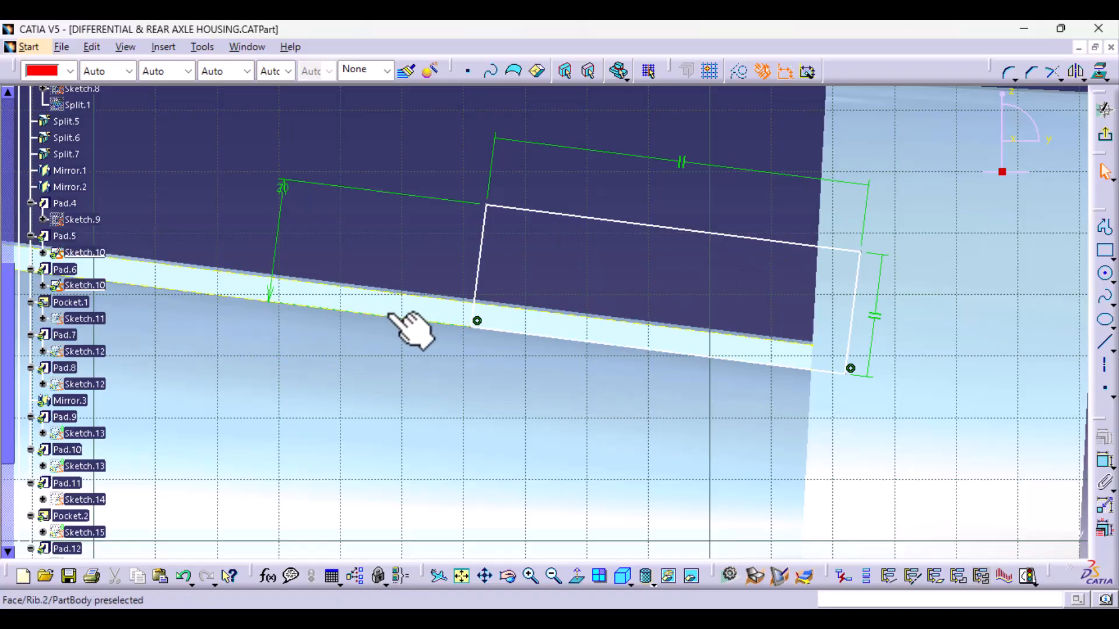
ctrl+middle_drag(495, 480, 394, 337)
click(405, 328)
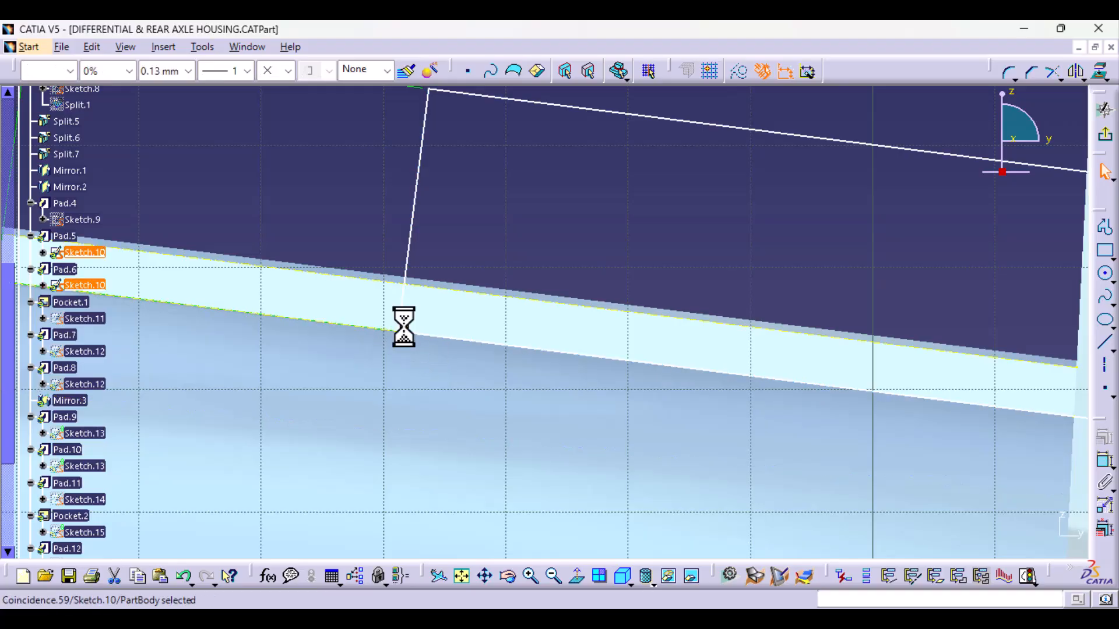
key(Delete)
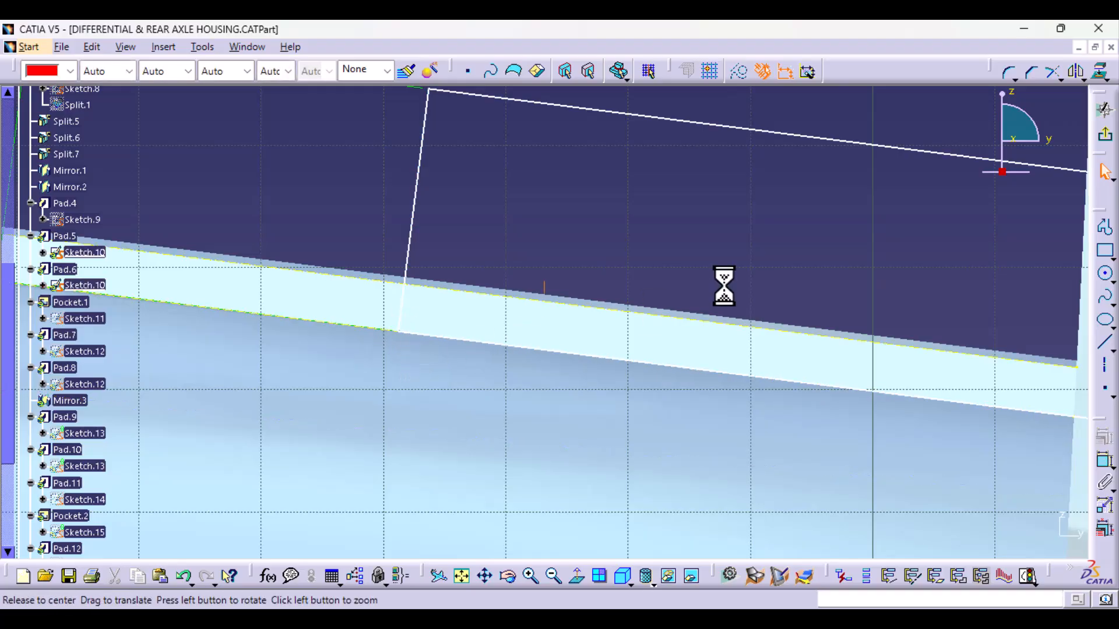
ctrl+middle_drag(724, 286, 699, 408)
click(767, 354)
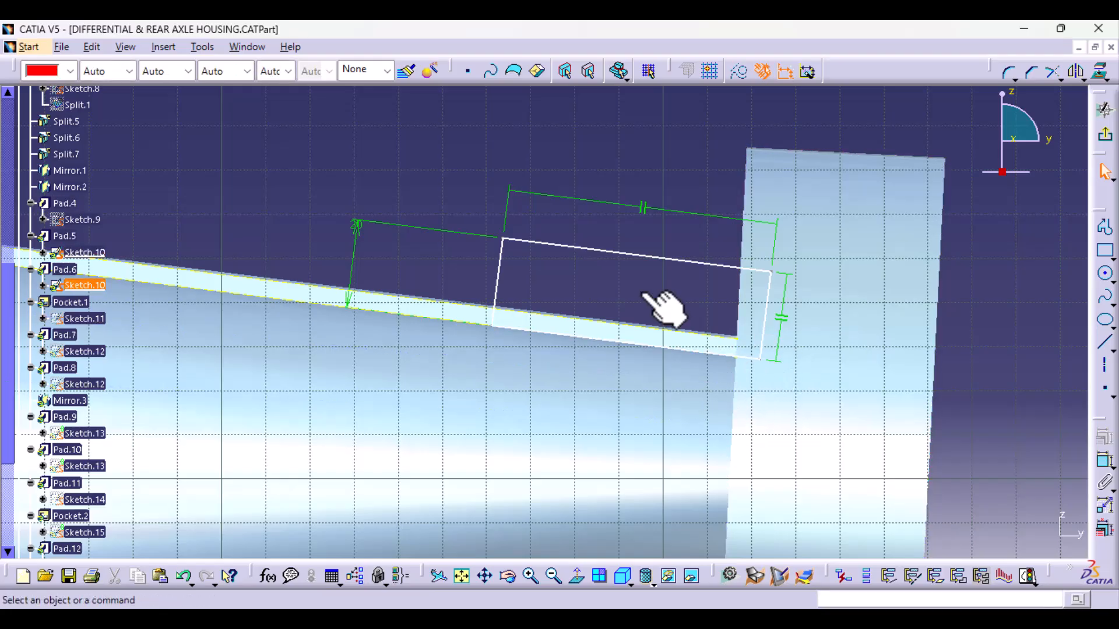
- Constrain the bracket rectangle's inner edge perpendicular to the upper projected line
ctrl+middle_drag(599, 479, 587, 381)
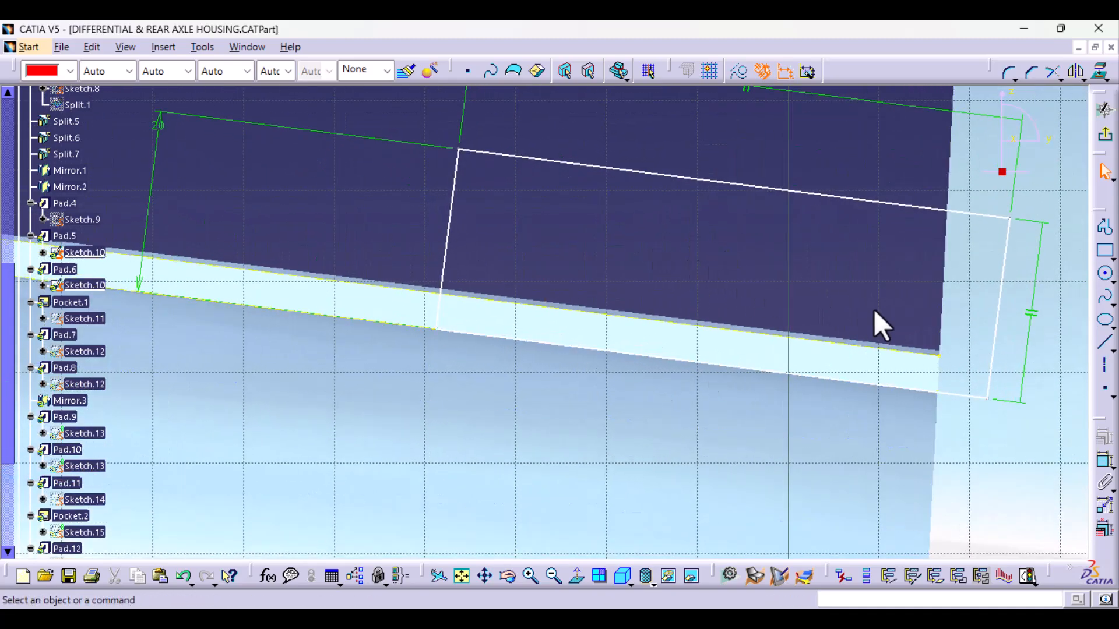
middle_drag(361, 401, 435, 390)
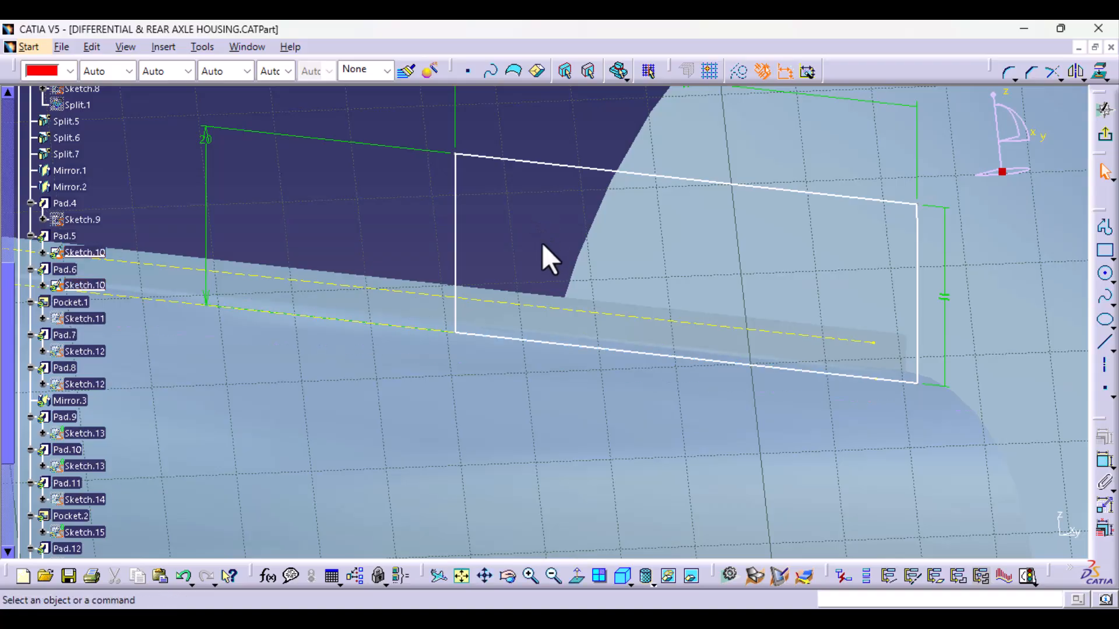
click(454, 236)
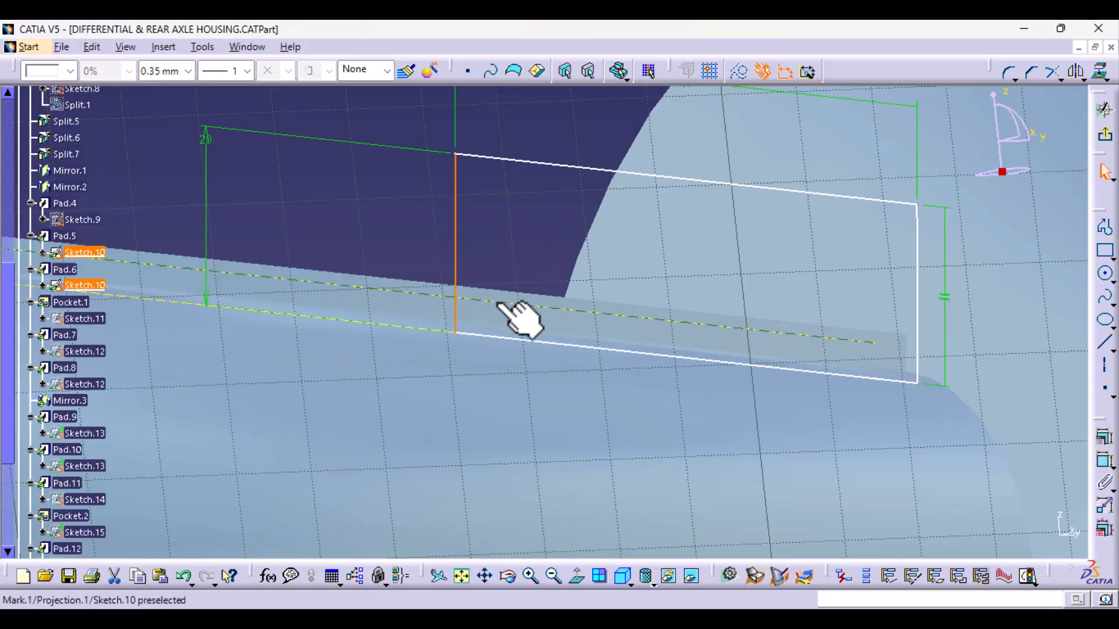
click(1103, 437)
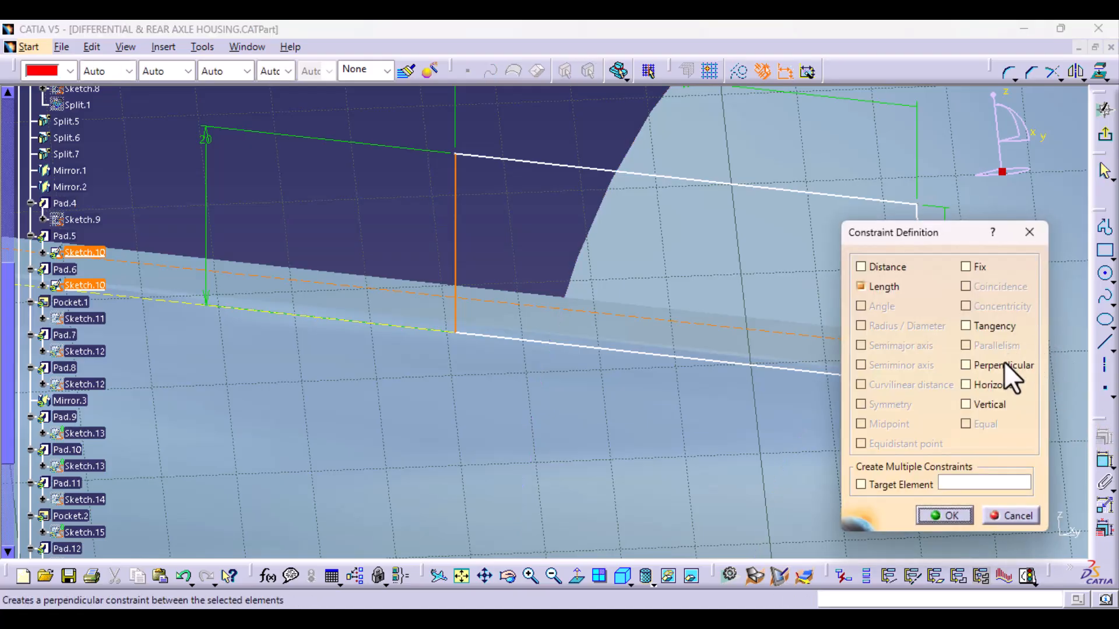
click(1003, 366)
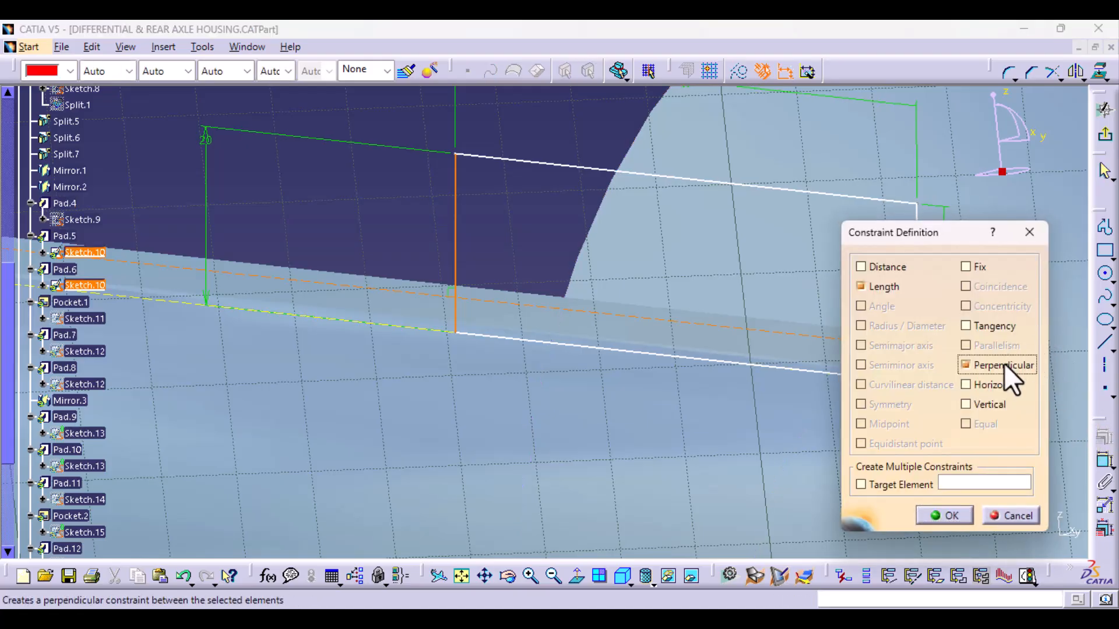
click(955, 520)
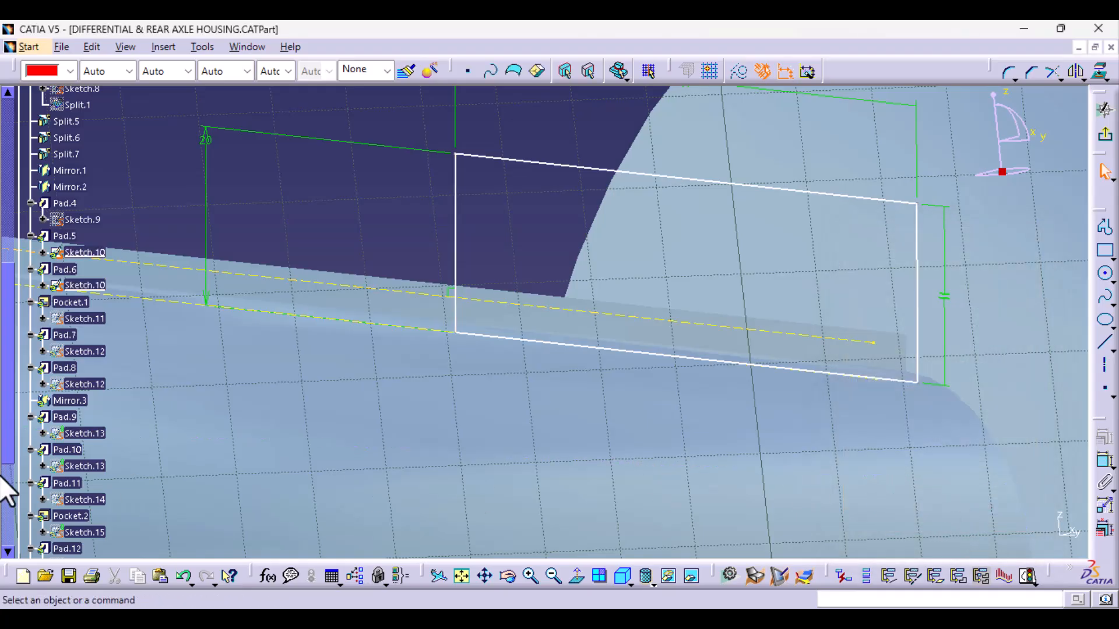
- List the constraints of Sketch.10 under Pad.6 and highlight the new perpendicularity constraint in the sketch
click(42, 285)
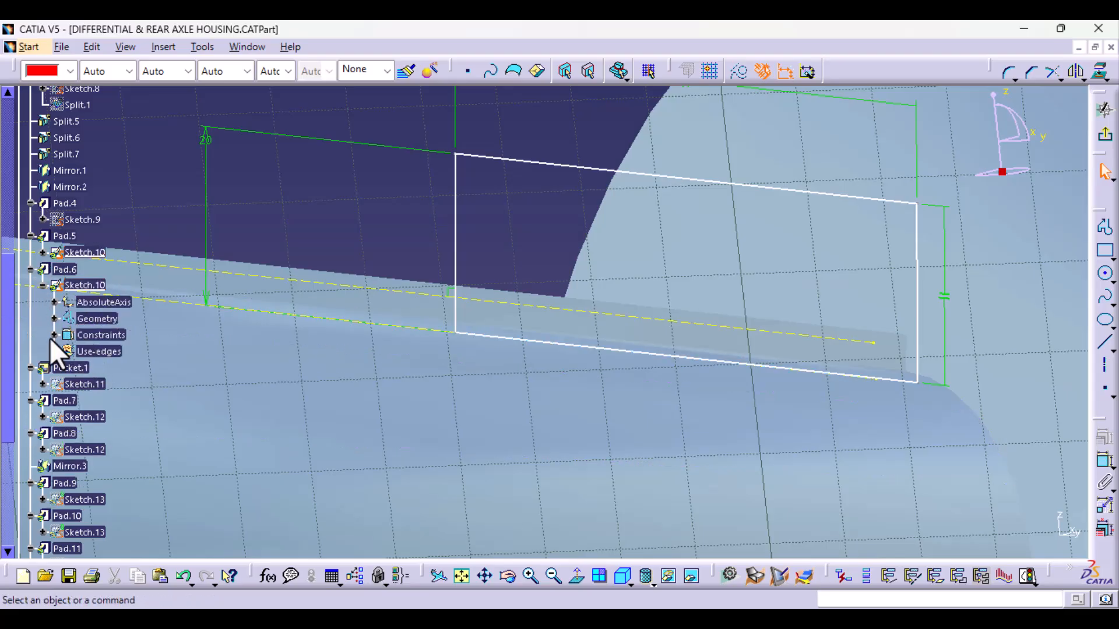
click(54, 334)
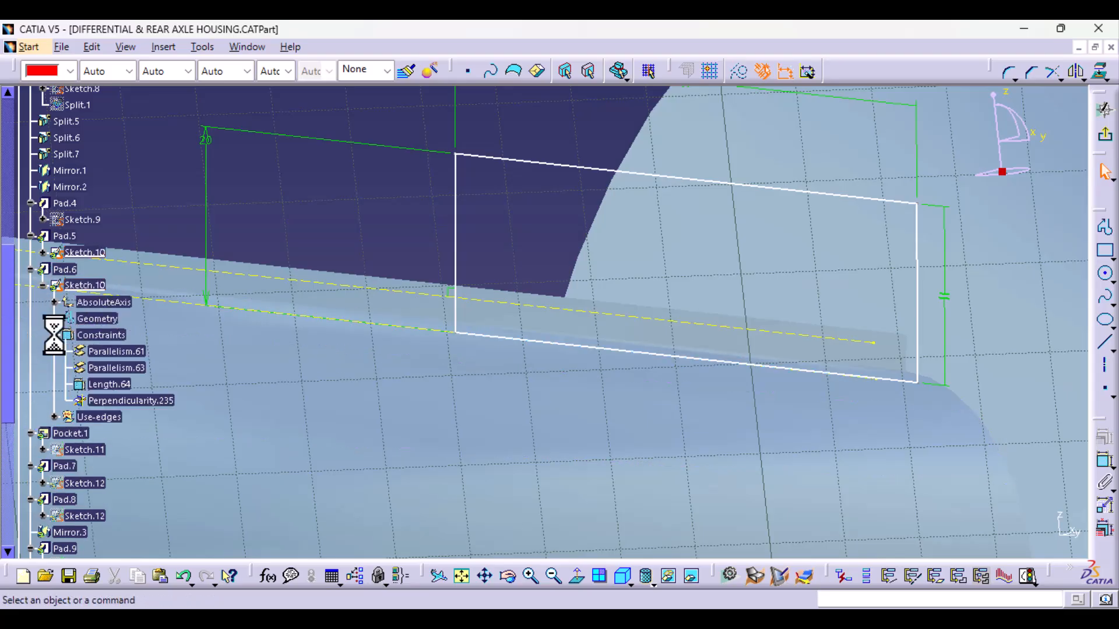
click(167, 402)
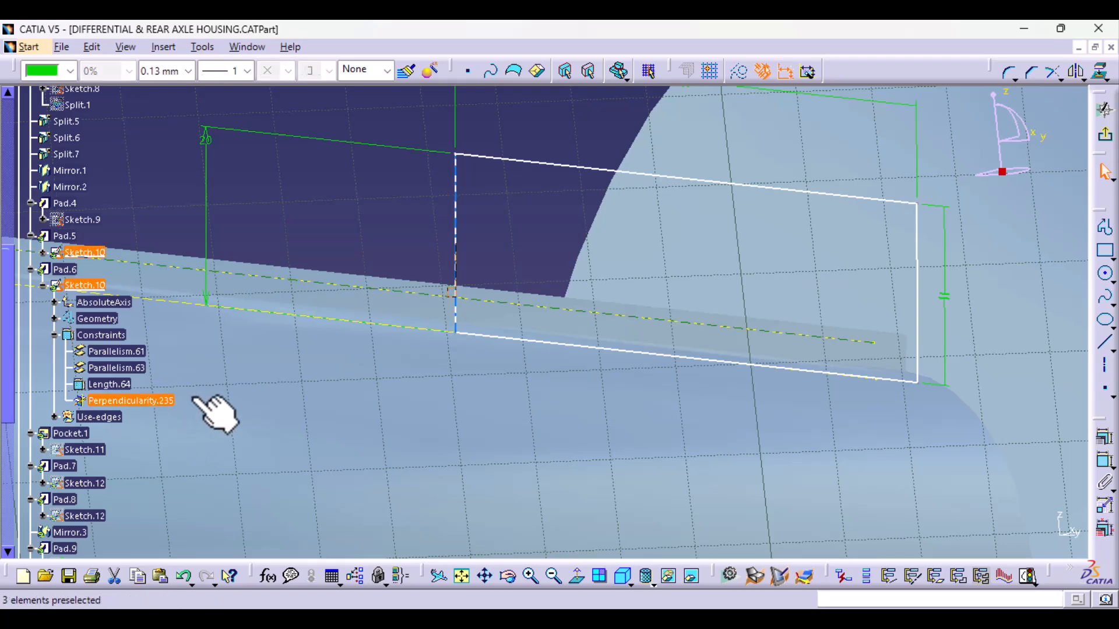
click(424, 249)
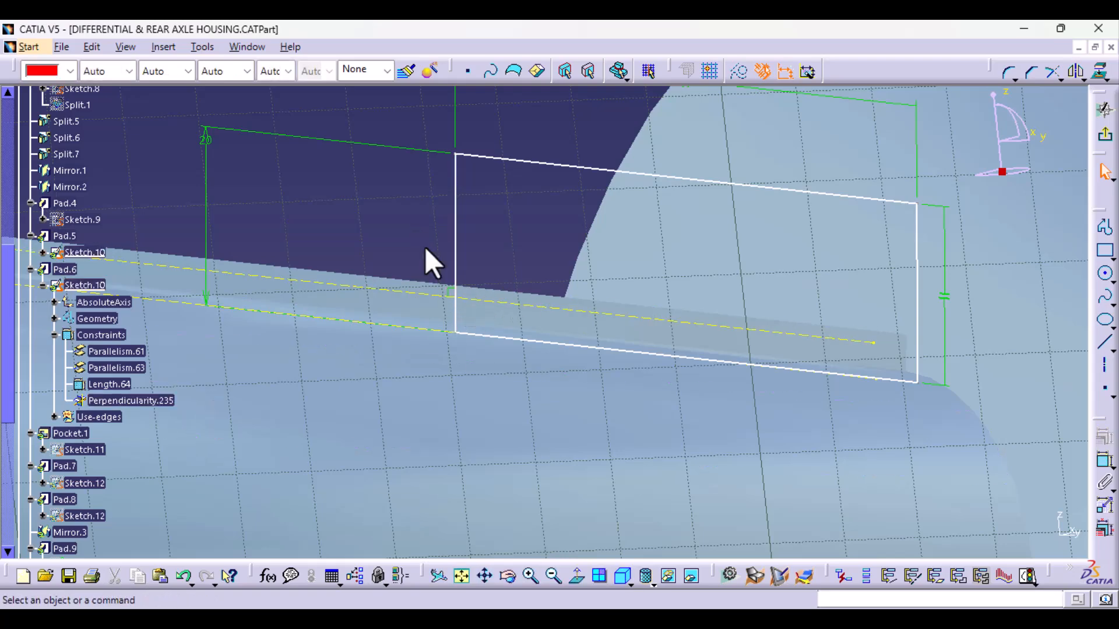
click(1105, 460)
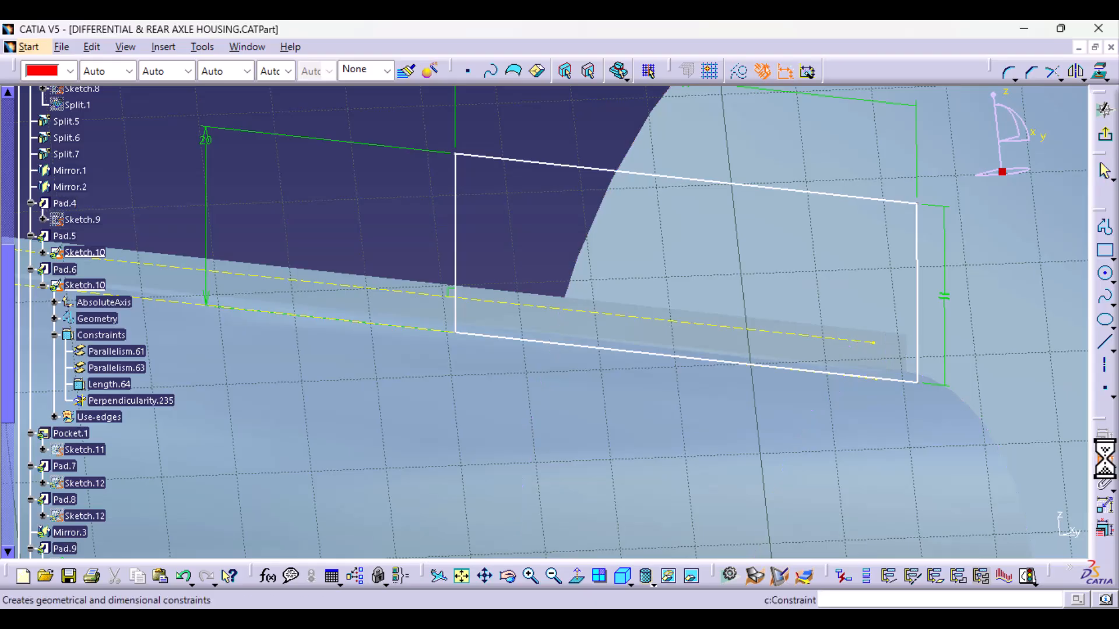
click(512, 302)
click(550, 166)
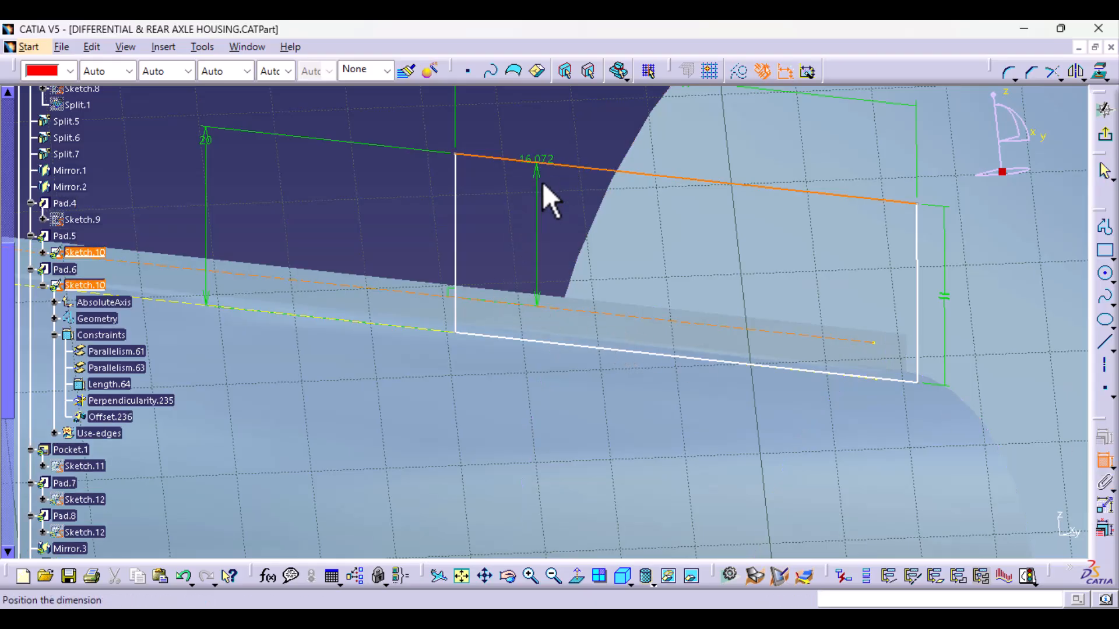
click(1072, 402)
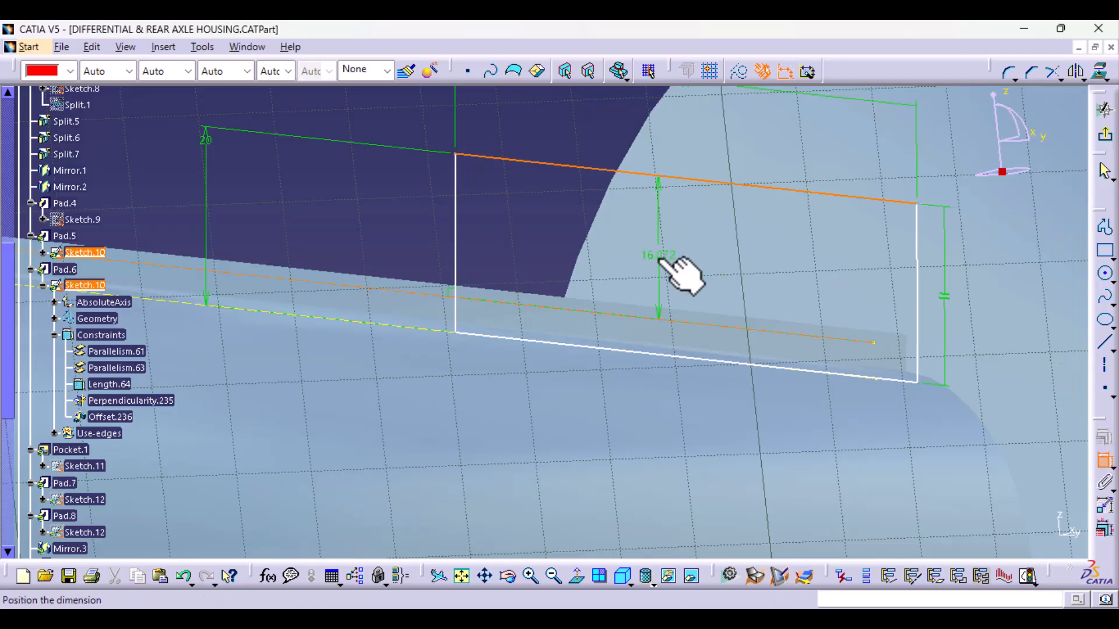
right_click(514, 226)
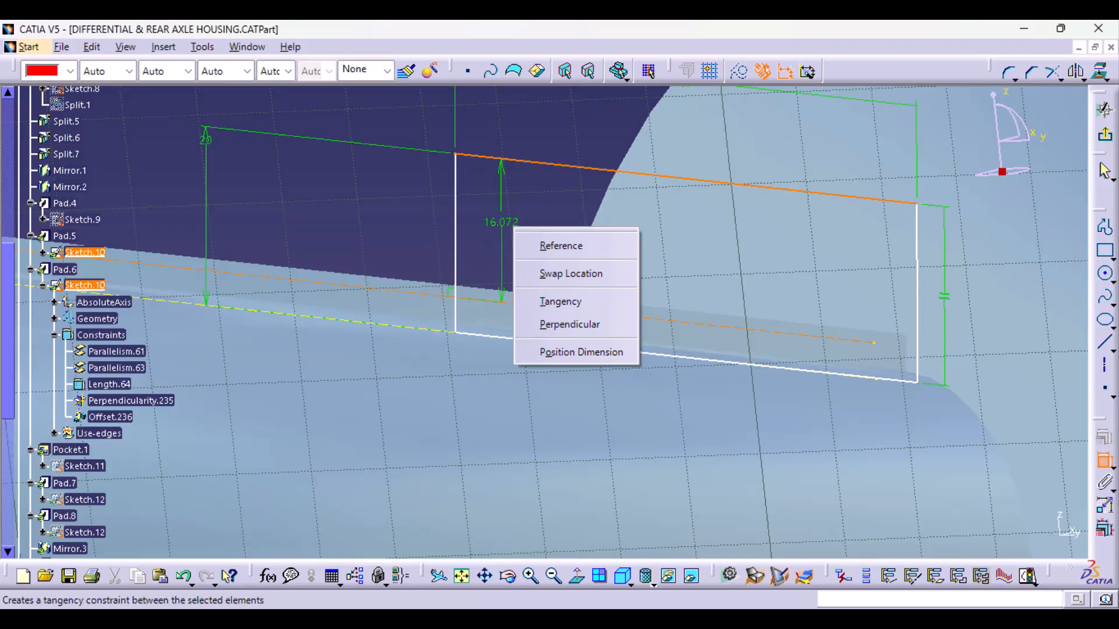
click(1101, 465)
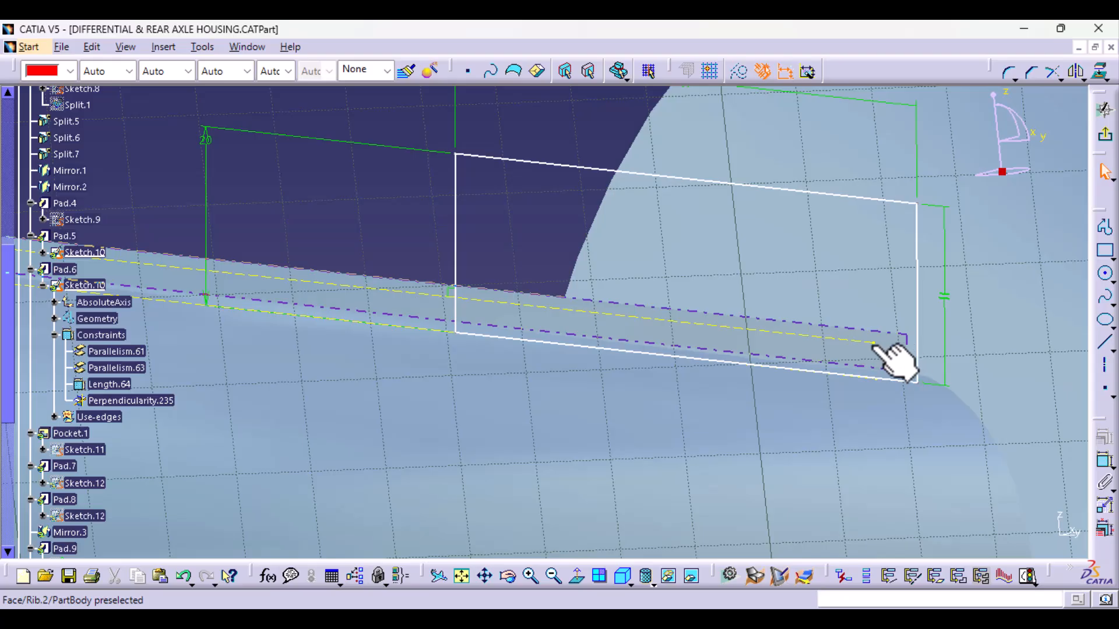
- Dimension the distance from the upper projected line's outer end point to the bracket rectangle's outer edge
ctrl+middle_drag(729, 256, 722, 406)
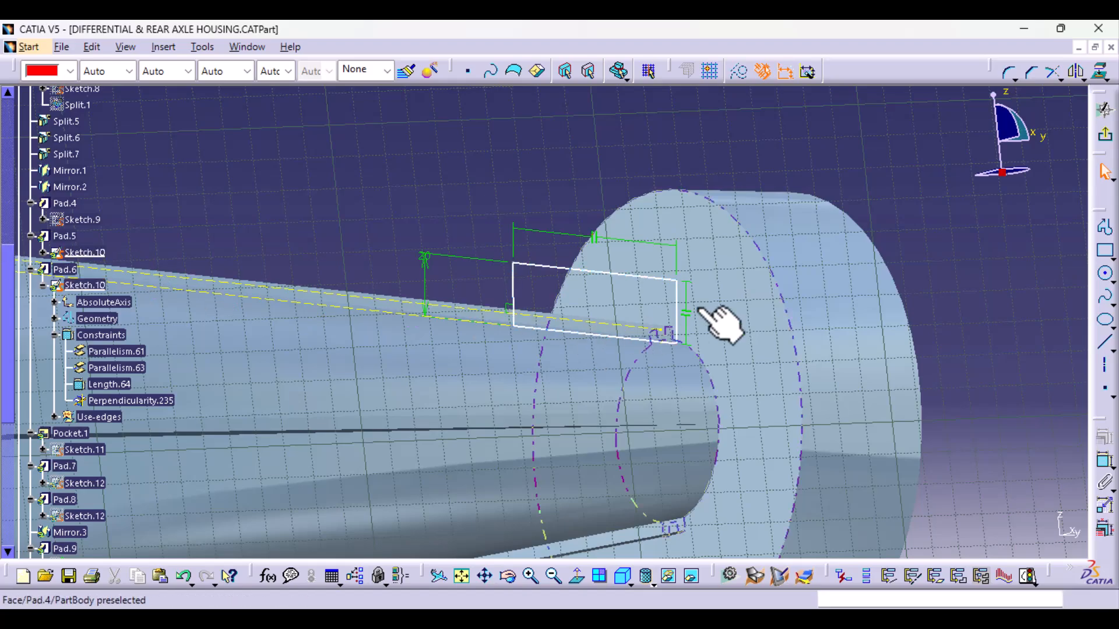
mouse_move(705, 470)
ctrl+middle_down()
mouse_move(674, 403)
mouse_move(700, 341)
ctrl+middle_up()
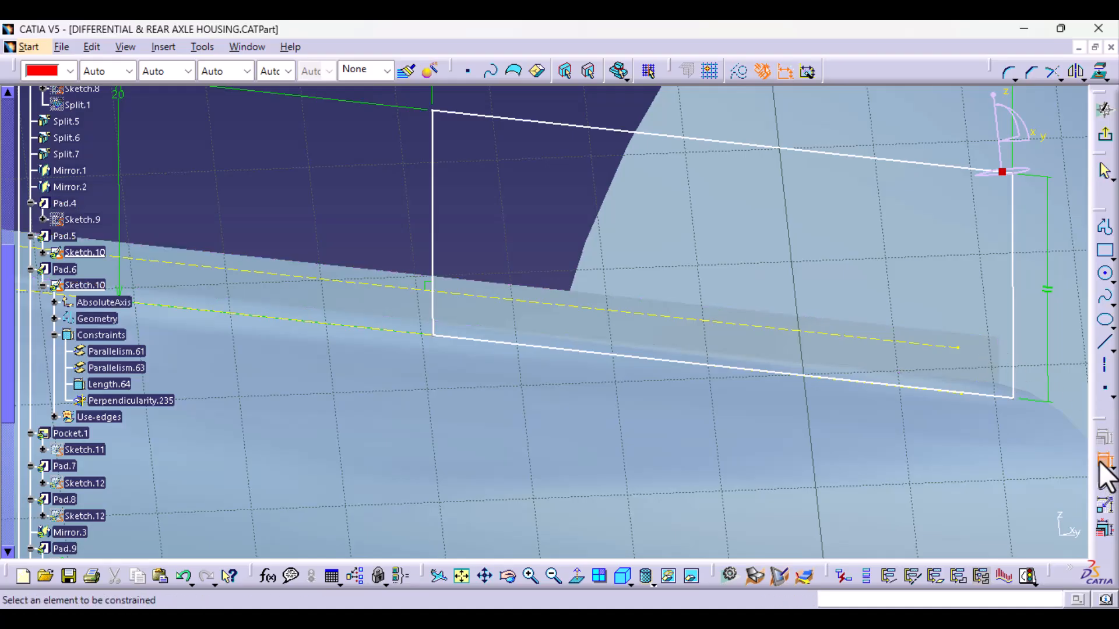
click(1013, 350)
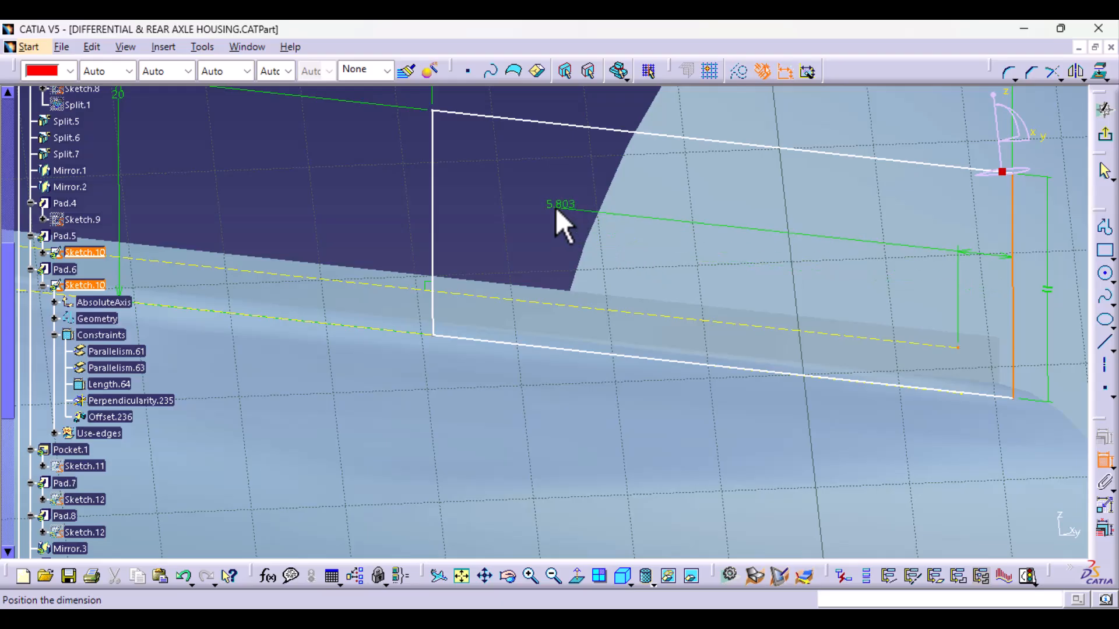
click(555, 208)
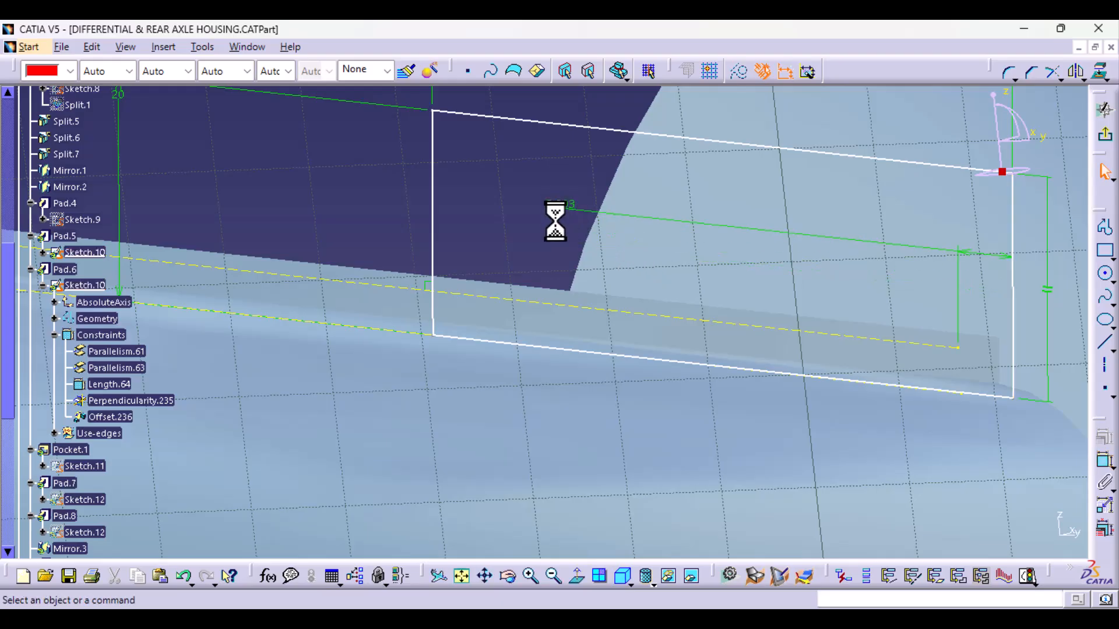
- Dimension the rectangle's inner edge from the upper projected line's outer end point, and its lower edge's offset from the lower projected line
click(1104, 464)
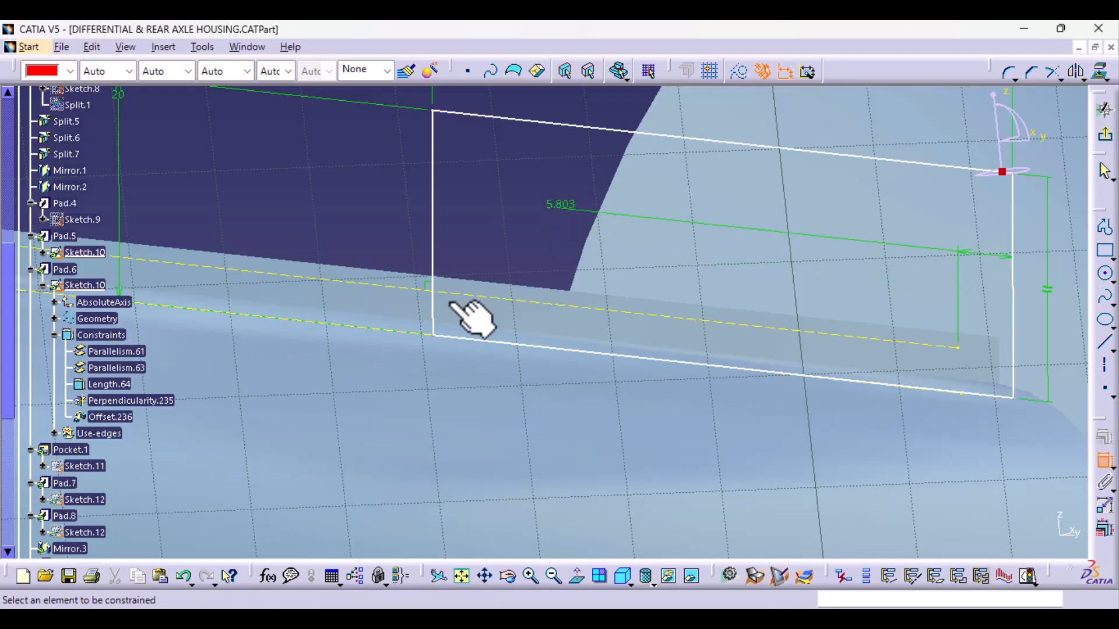
click(434, 266)
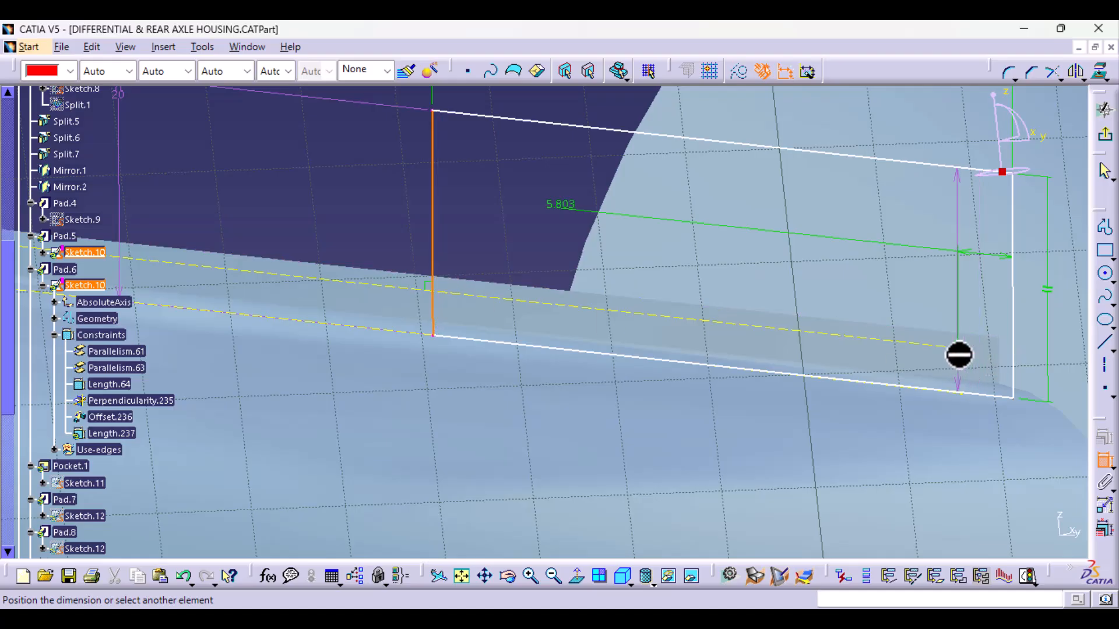
click(961, 351)
click(515, 238)
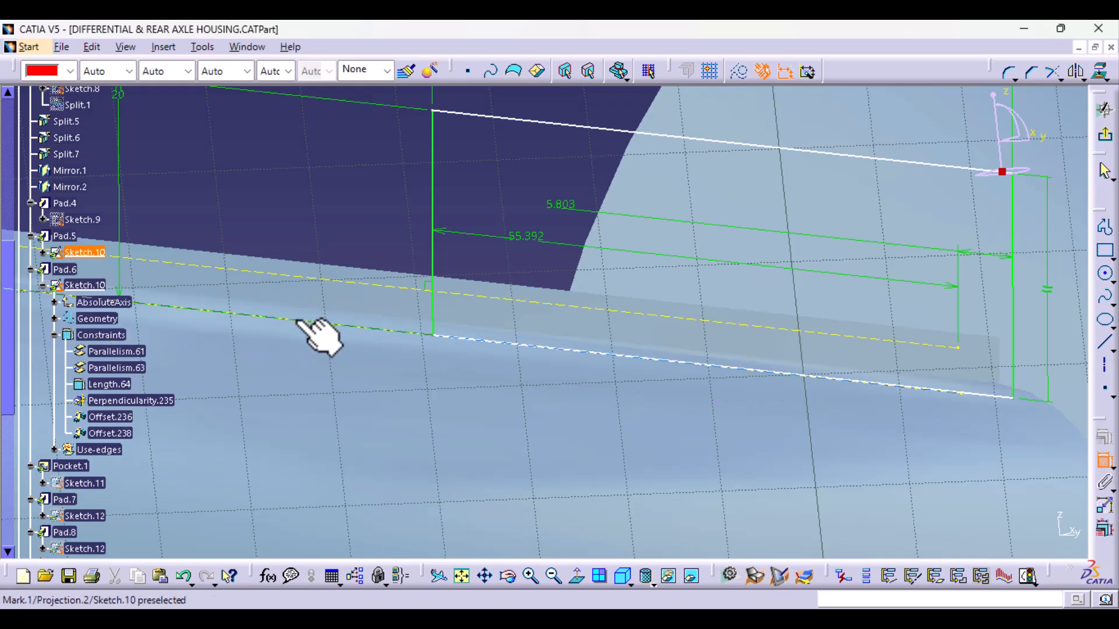
click(502, 345)
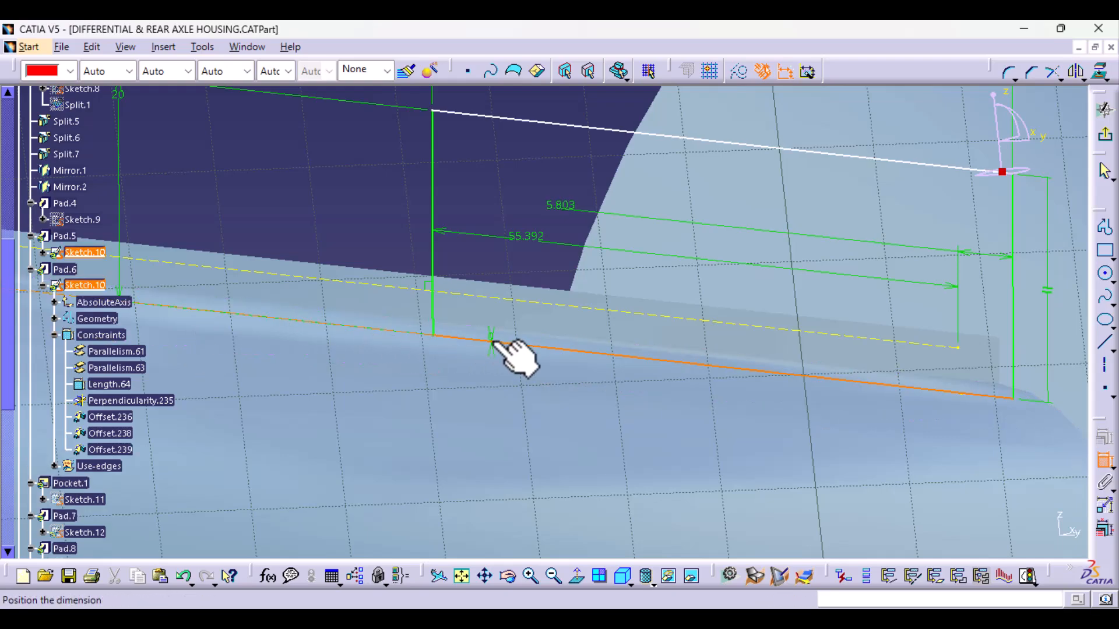
click(339, 211)
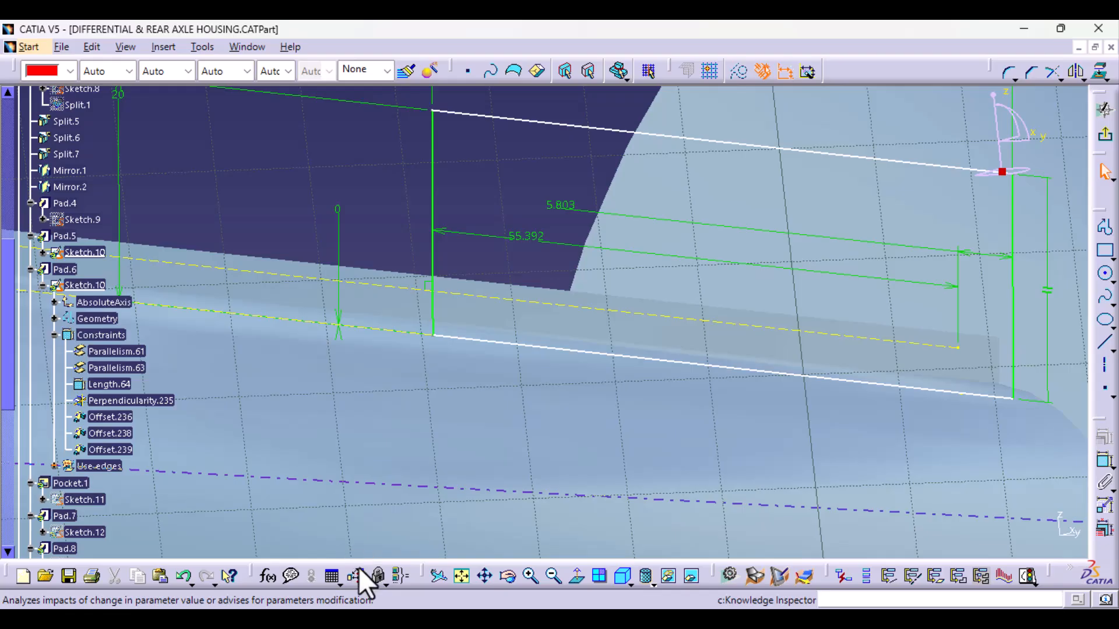
- Dimension the length of the bracket rectangle's upper edge and exit the sketch
mouse_move(679, 337)
middle_down()
mouse_move(645, 474)
mouse_move(604, 519)
middle_up()
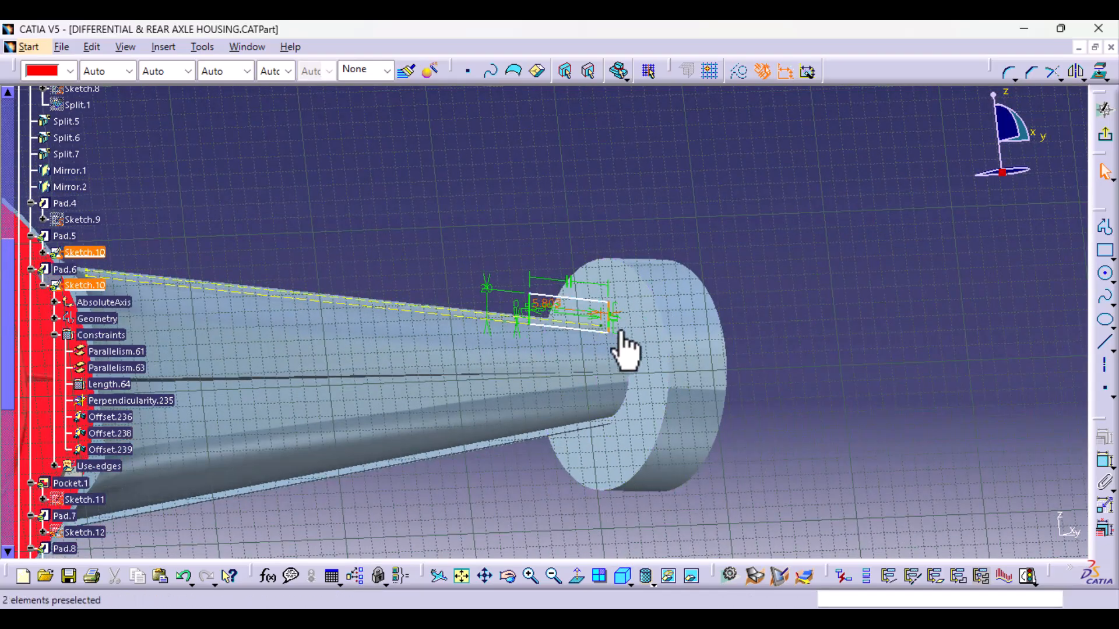
mouse_move(606, 425)
middle_down()
mouse_move(570, 452)
mouse_move(577, 344)
mouse_move(362, 342)
middle_up()
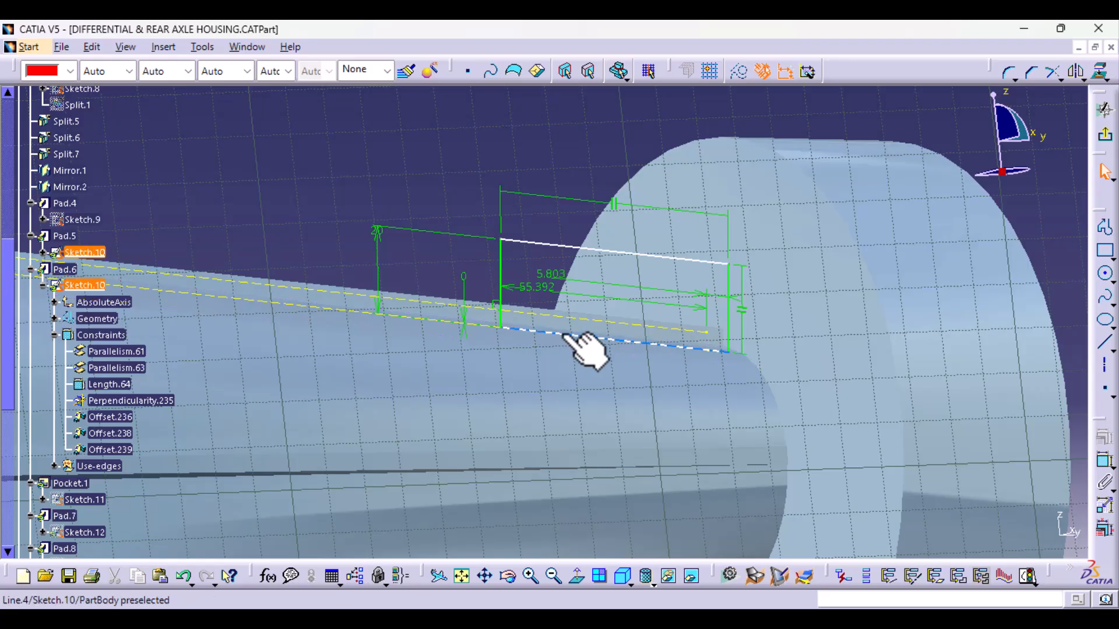
click(1104, 464)
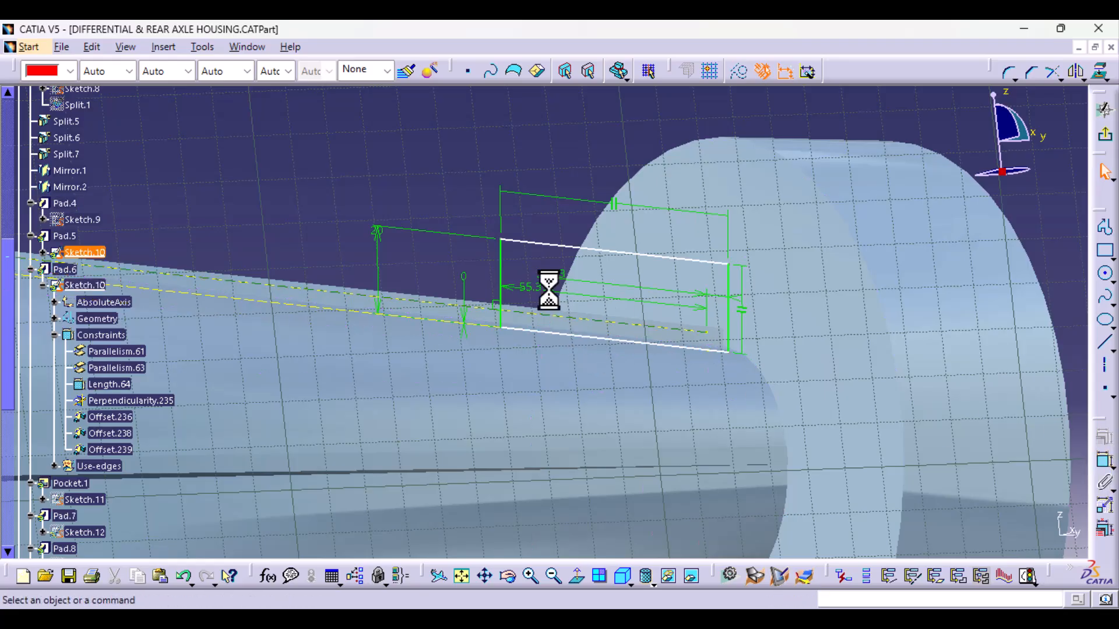
click(559, 245)
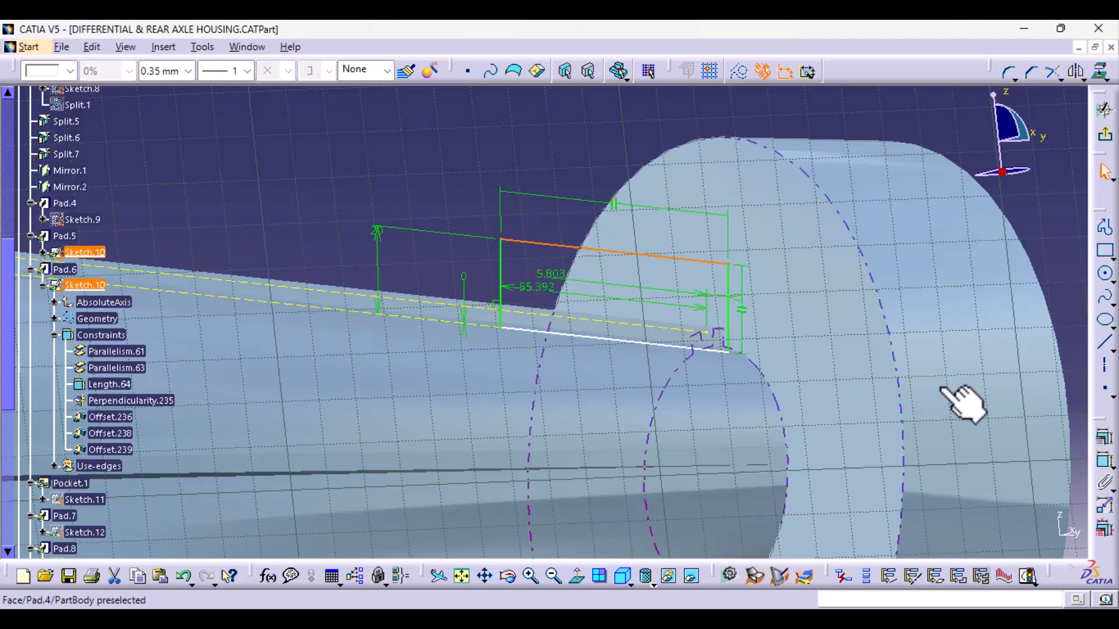
click(1104, 462)
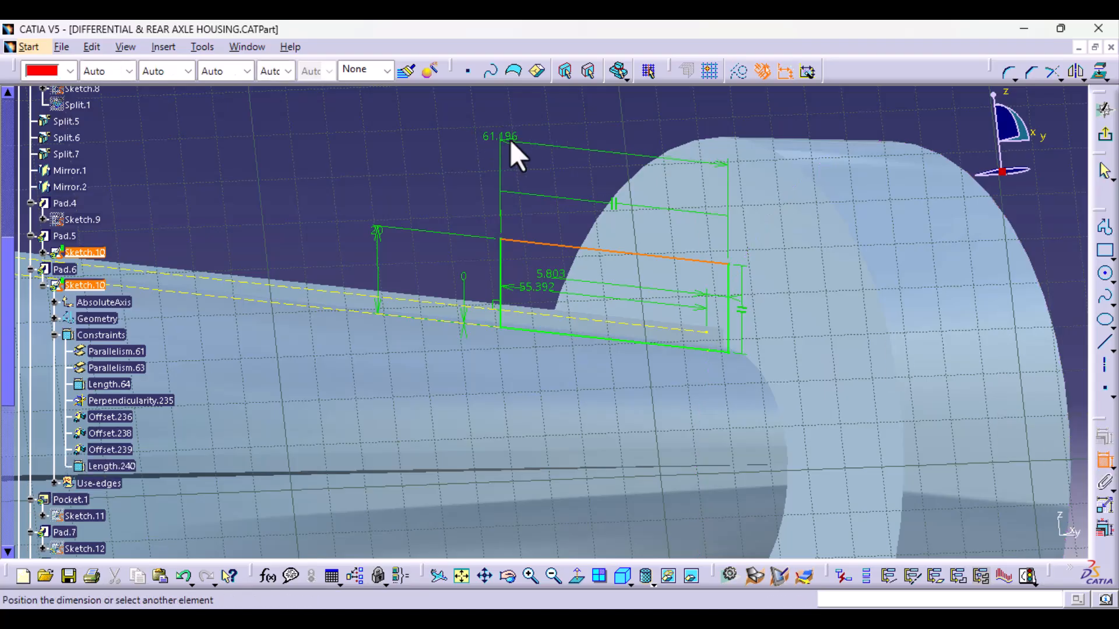
click(547, 134)
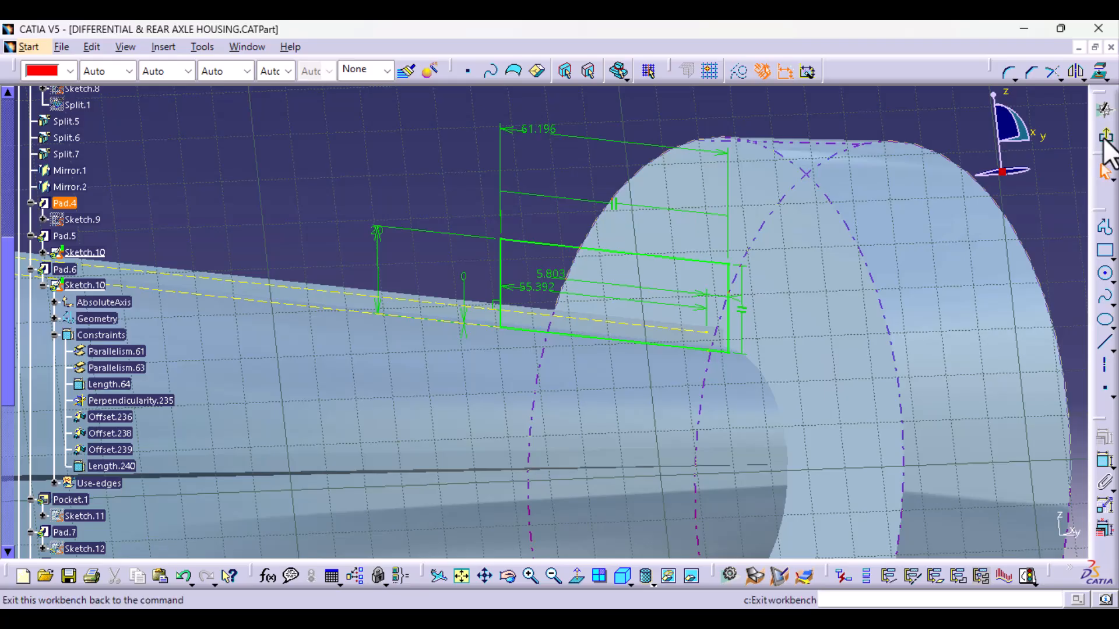
click(1105, 138)
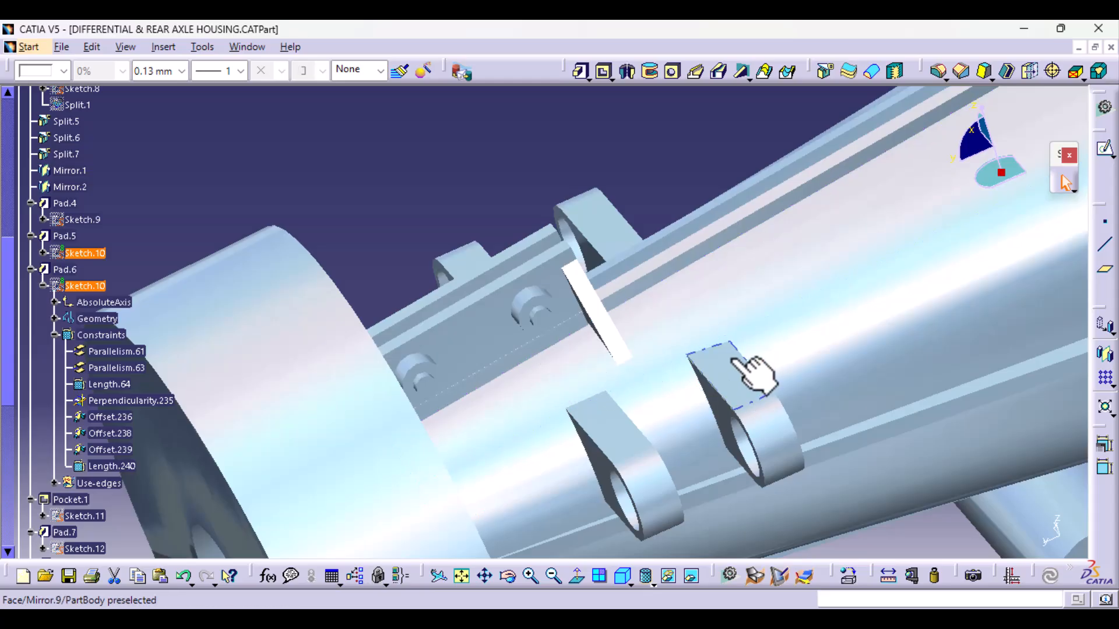
- Find the triangular gusset beside the bracket plate, Pad.7, and open its Sketch.12 for editing
middle_drag(749, 374, 807, 382)
middle_drag(682, 452, 774, 274)
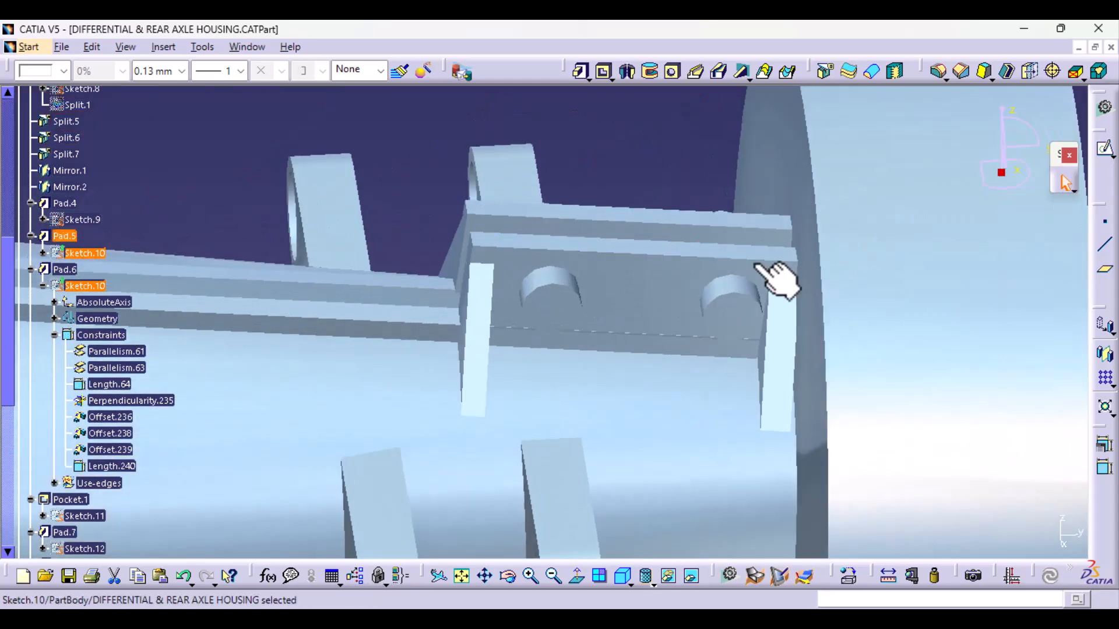
click(481, 345)
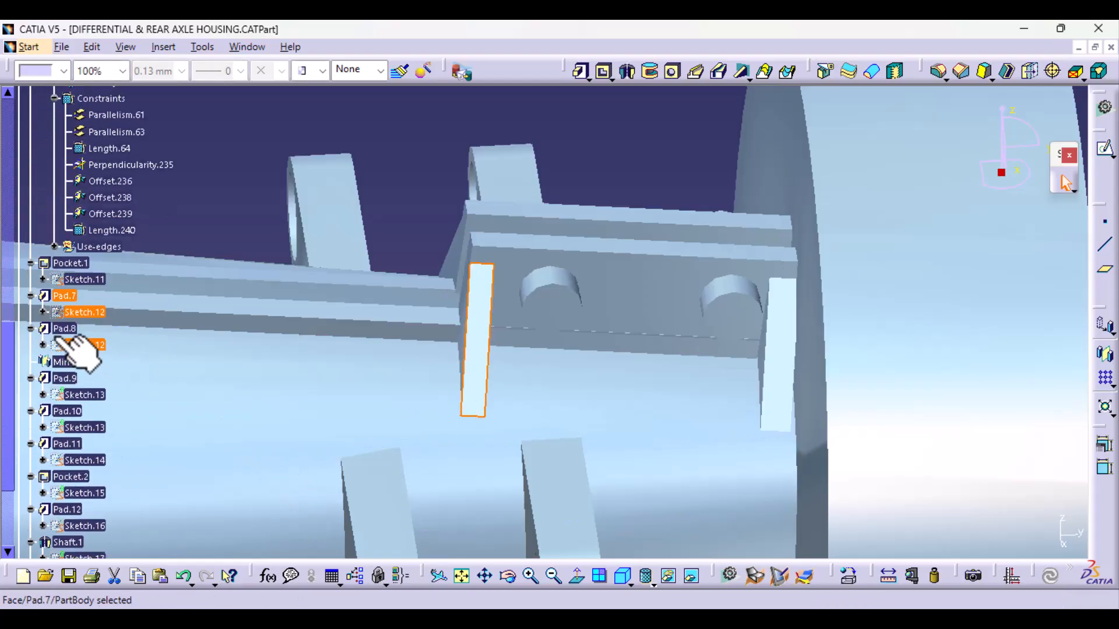
double_click(102, 314)
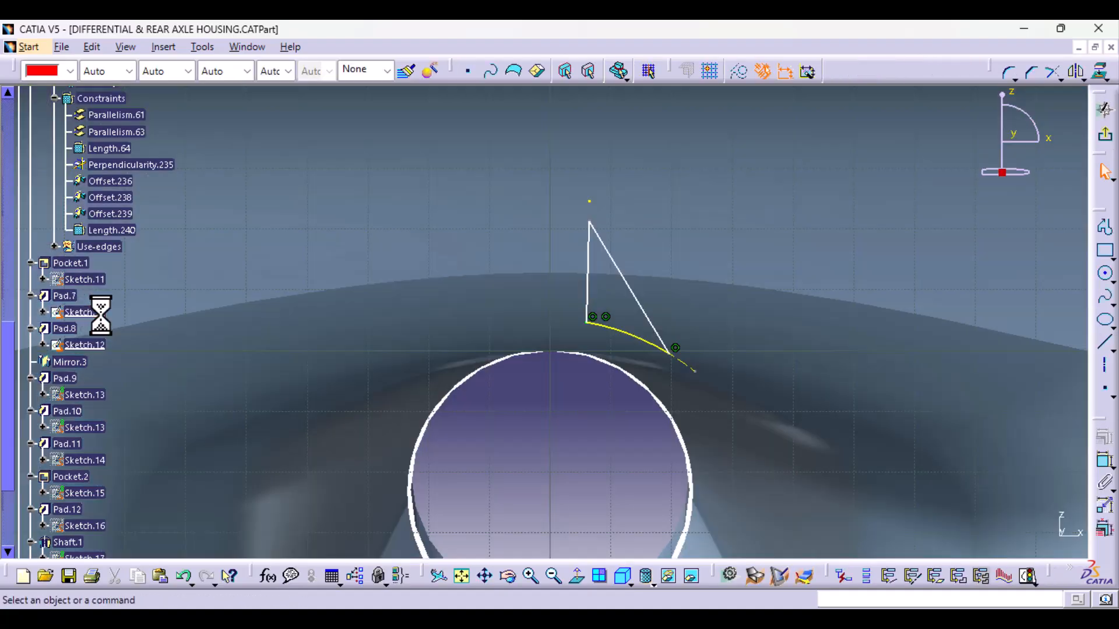
mouse_move(849, 320)
middle_down()
mouse_move(744, 357)
mouse_move(572, 388)
mouse_move(606, 467)
mouse_move(592, 430)
mouse_move(641, 320)
middle_up()
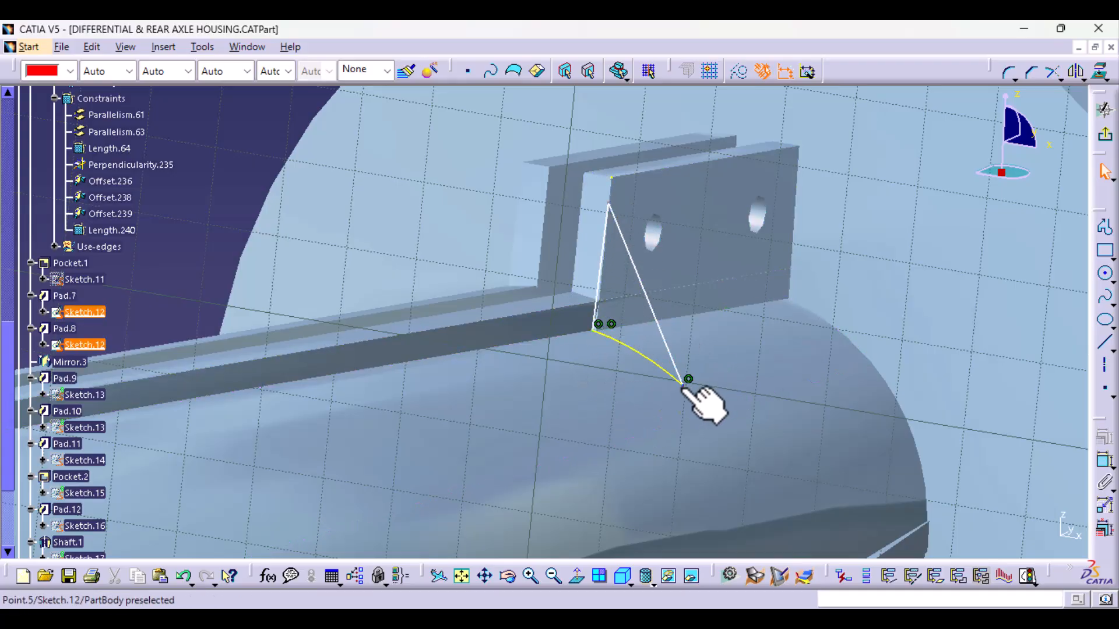
- Constrain the gusset triangle's upright line to be parallel to the adjacent side edge of the bracket plate
mouse_move(614, 419)
middle_down()
mouse_move(594, 404)
mouse_move(594, 337)
middle_up()
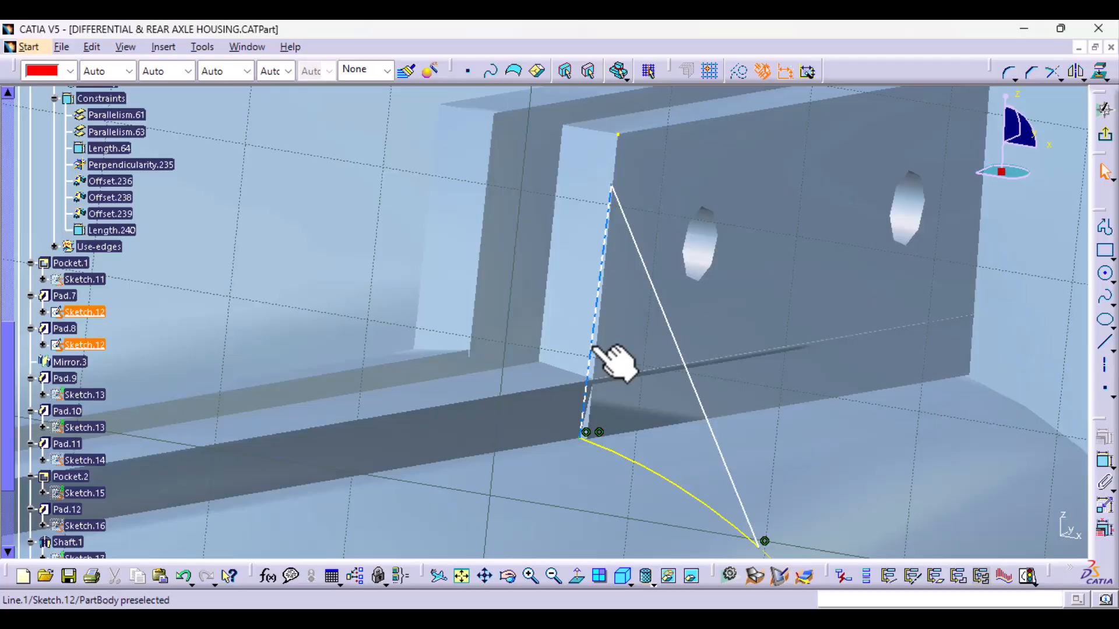
click(592, 349)
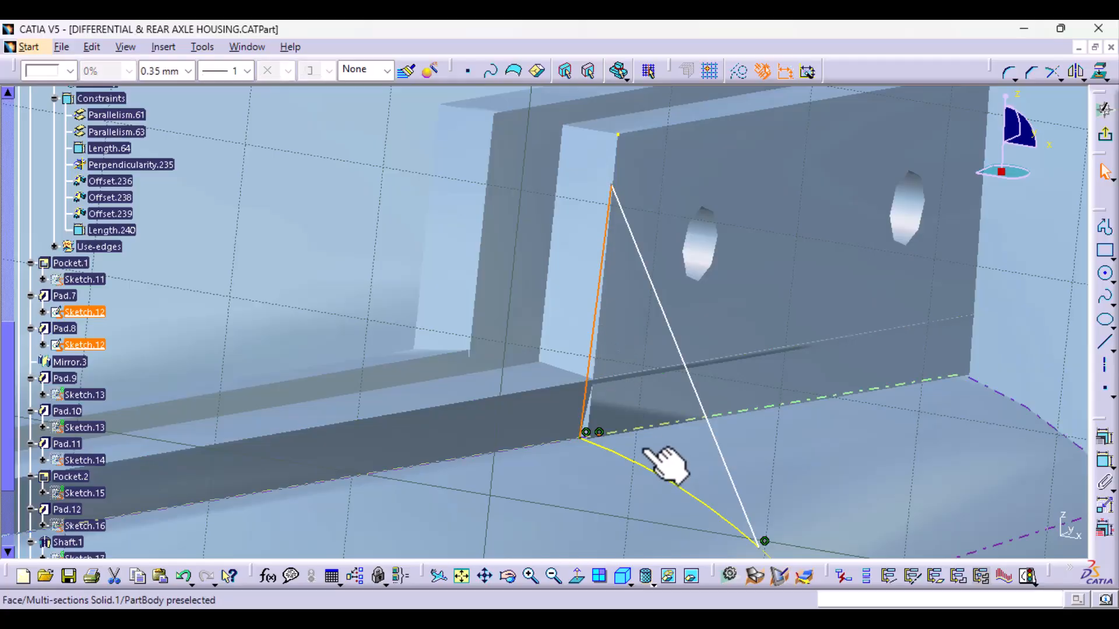
ctrl+click(598, 364)
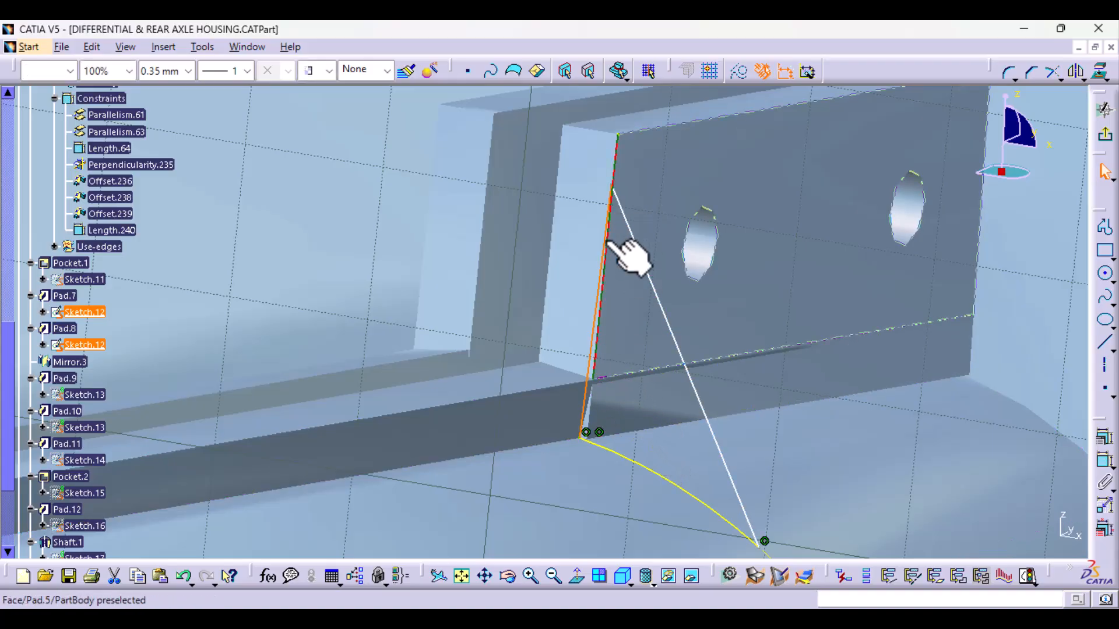
click(1103, 435)
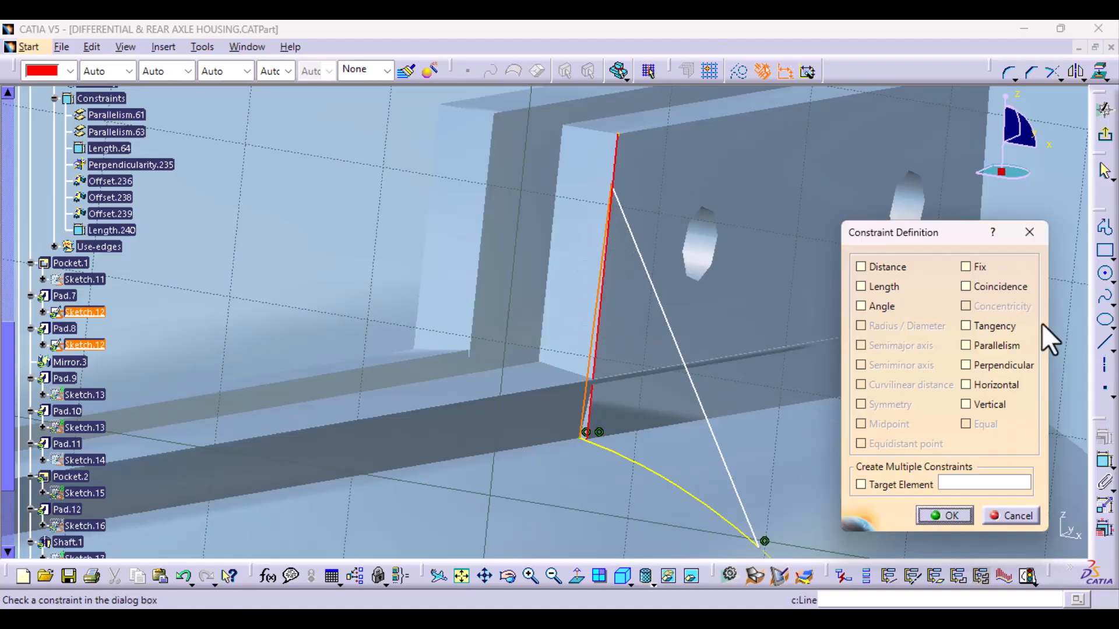
click(983, 348)
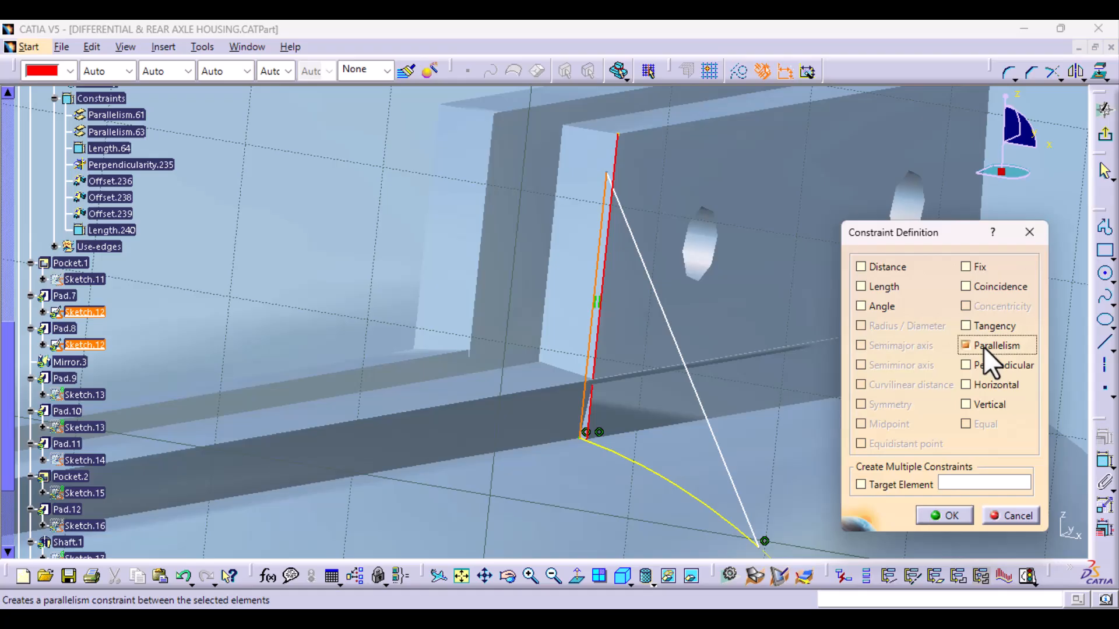
click(945, 516)
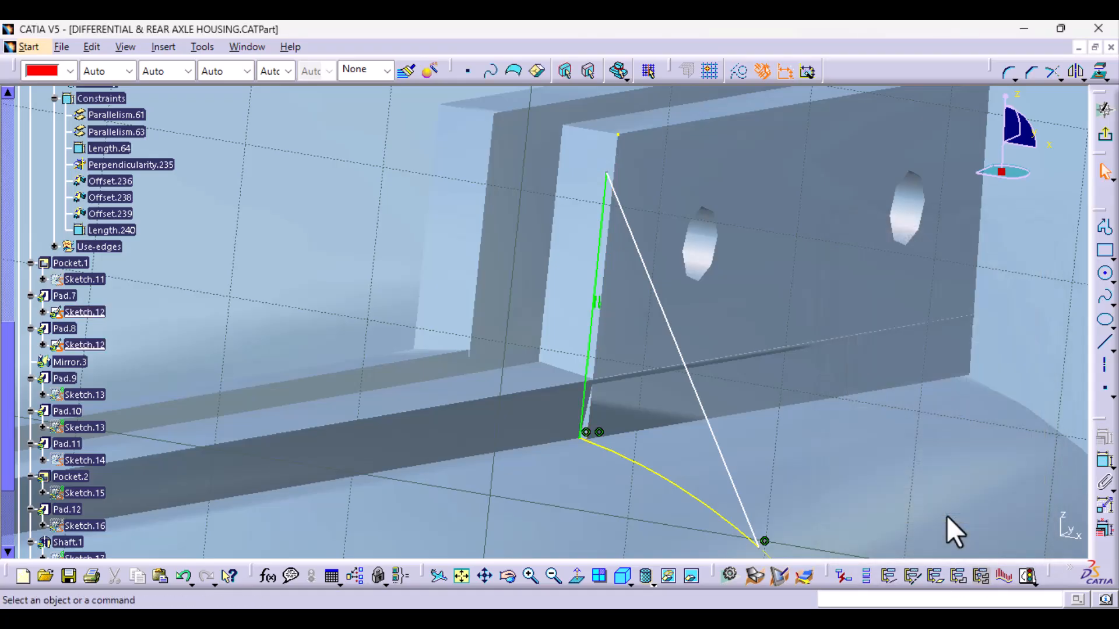
- Dimension the length of the gusset's upright line and place the dimension clear of the bracket
ctrl+middle_drag(794, 332, 760, 433)
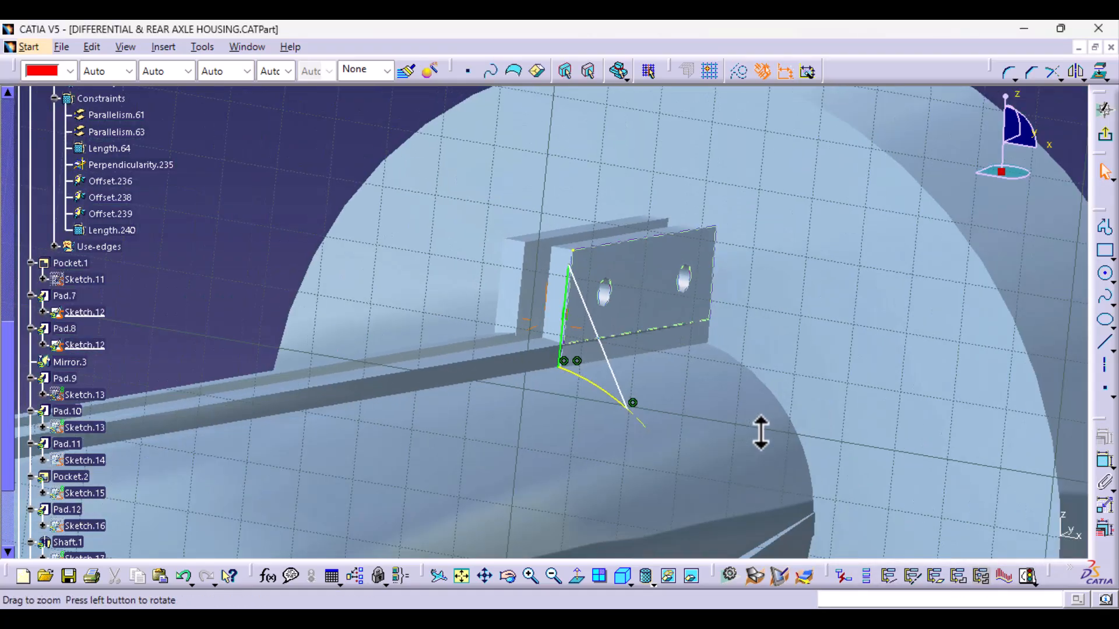
click(1101, 463)
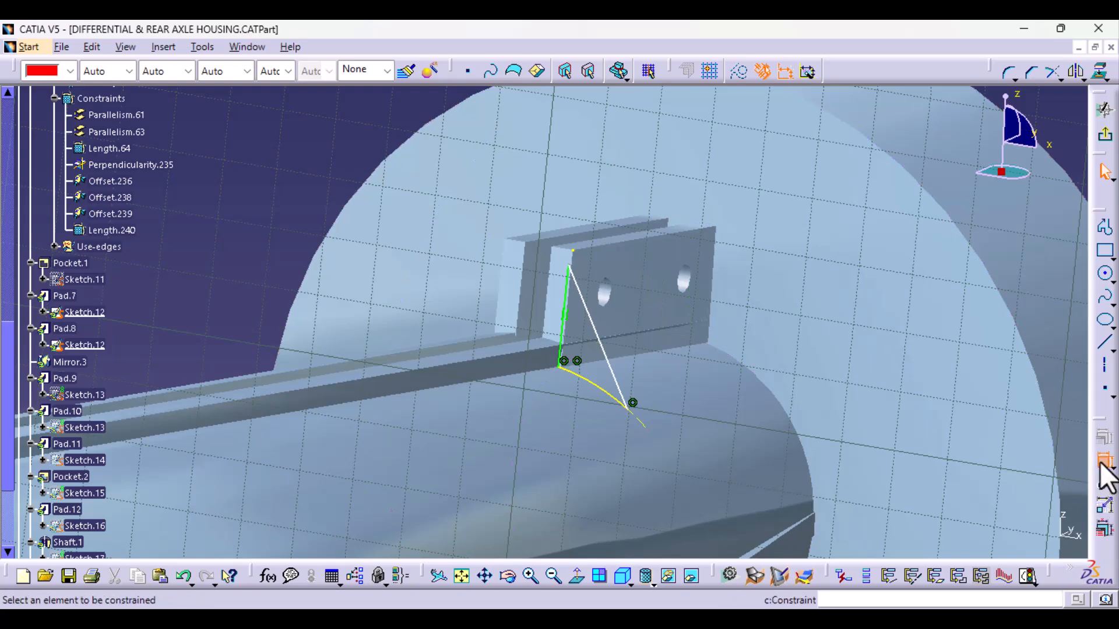
click(567, 342)
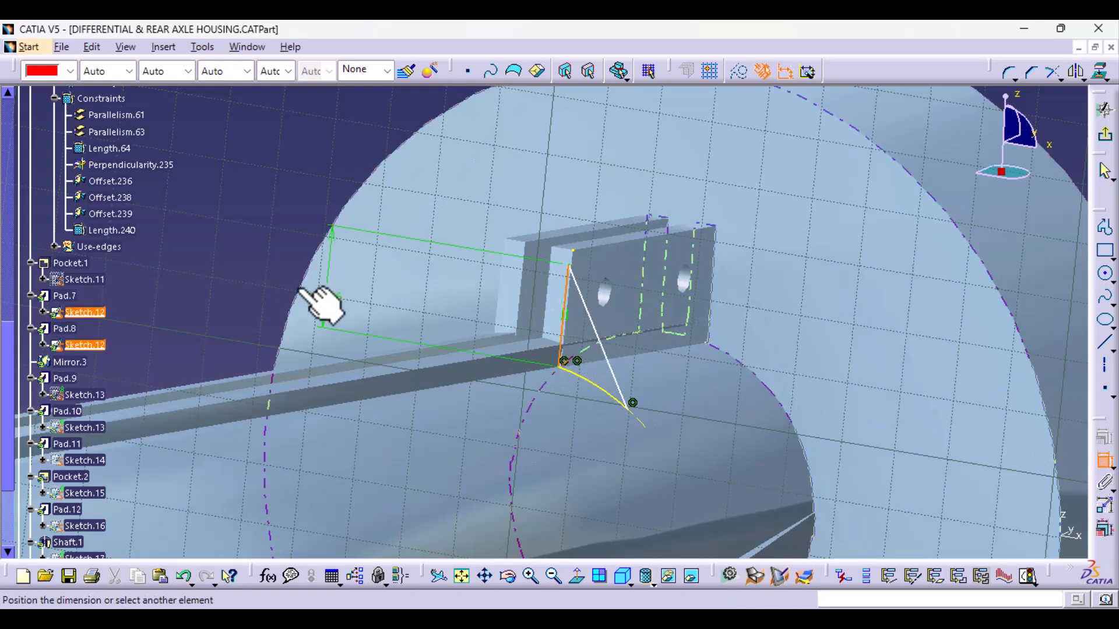
click(269, 251)
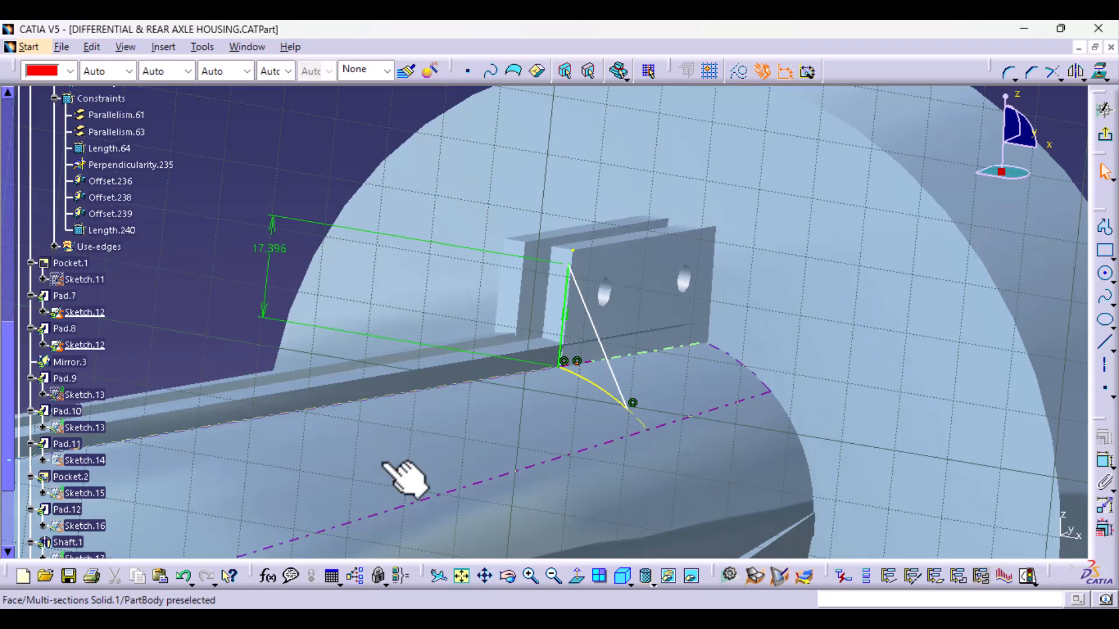
- Delete the two stray points, Point.8 and Point.7, at the bracket plate's upper corner
middle_drag(532, 444, 537, 350)
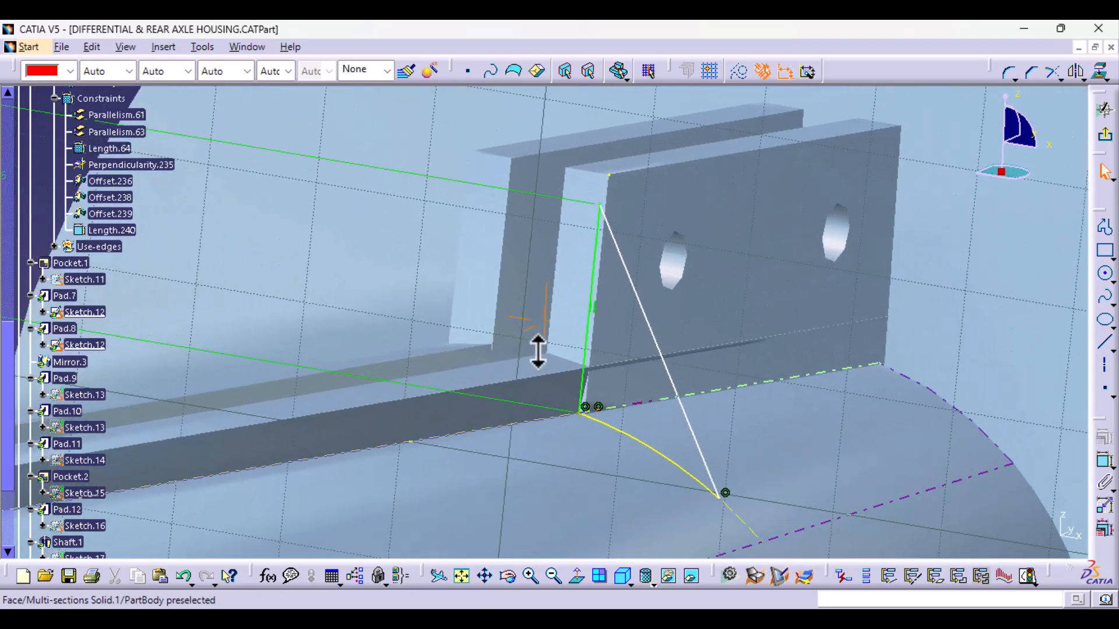
click(609, 175)
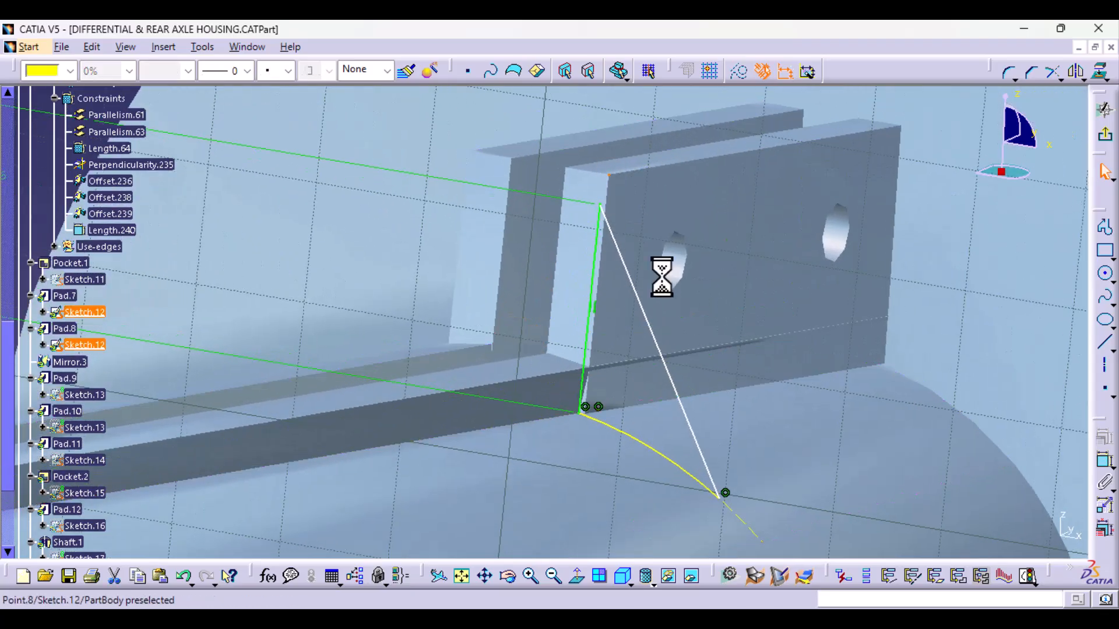
key(Delete)
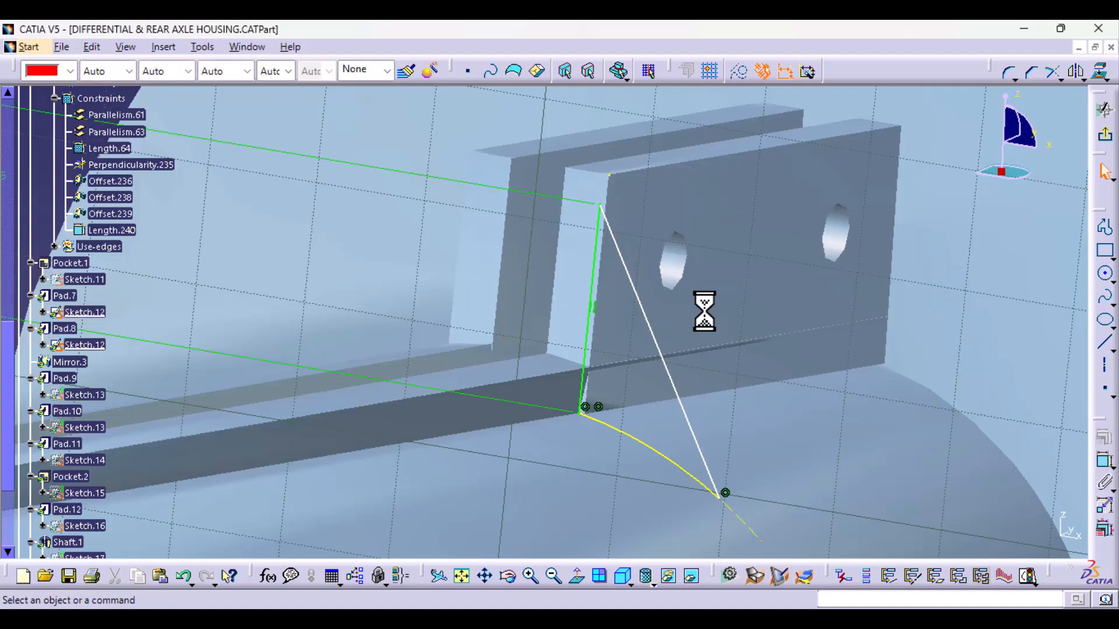
click(610, 175)
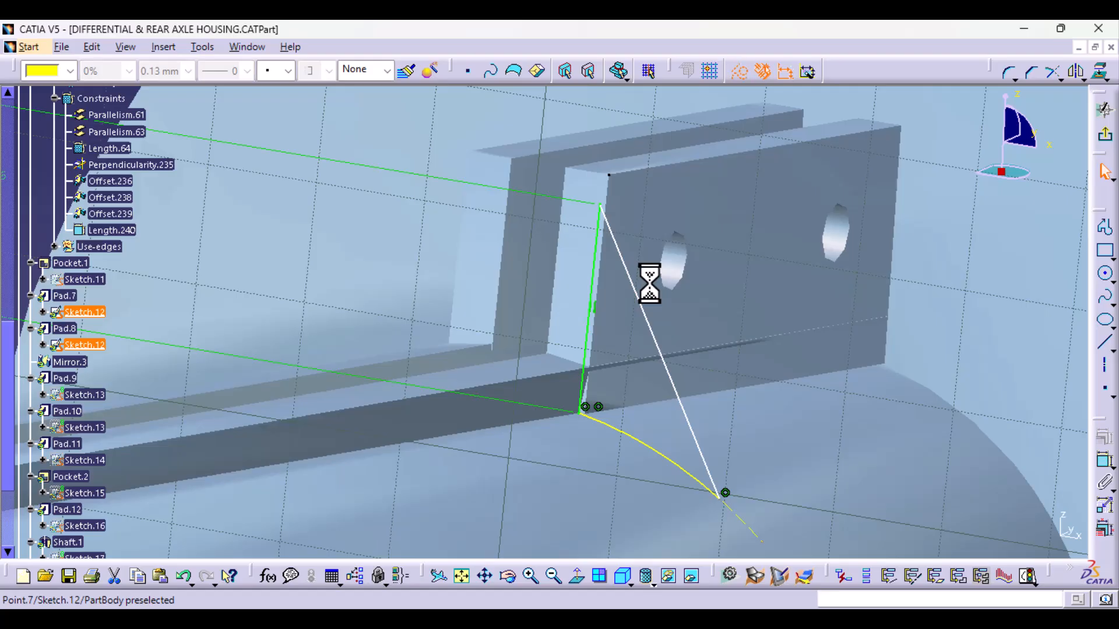
key(Delete)
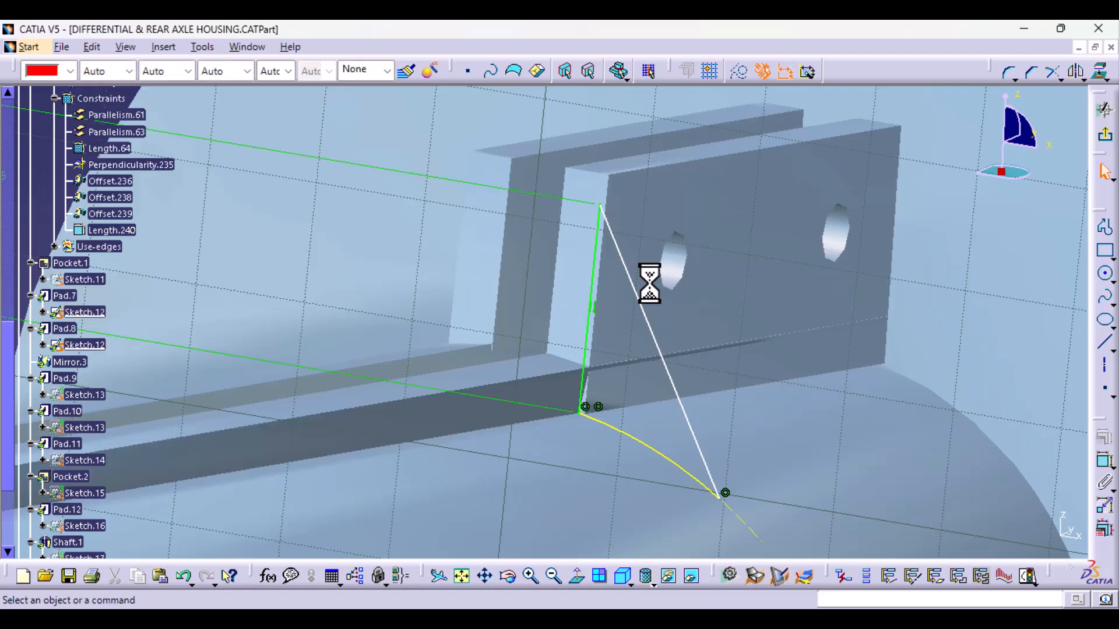
- Open the length dimension of the gusset's upright line
mouse_move(932, 366)
middle_down()
mouse_move(883, 469)
mouse_move(888, 406)
middle_up()
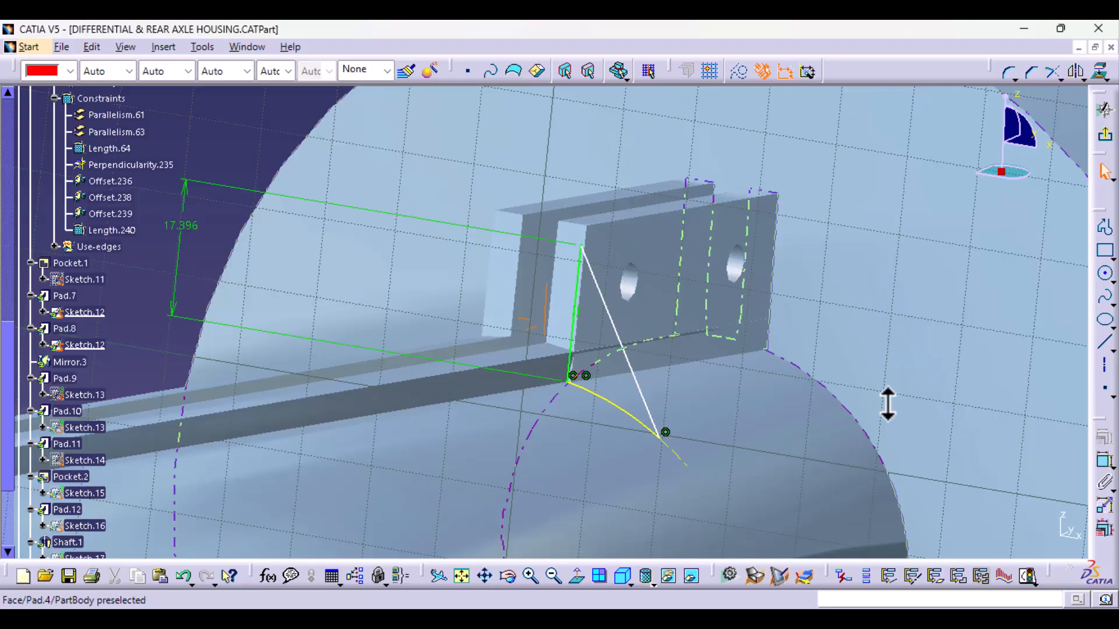
double_click(186, 228)
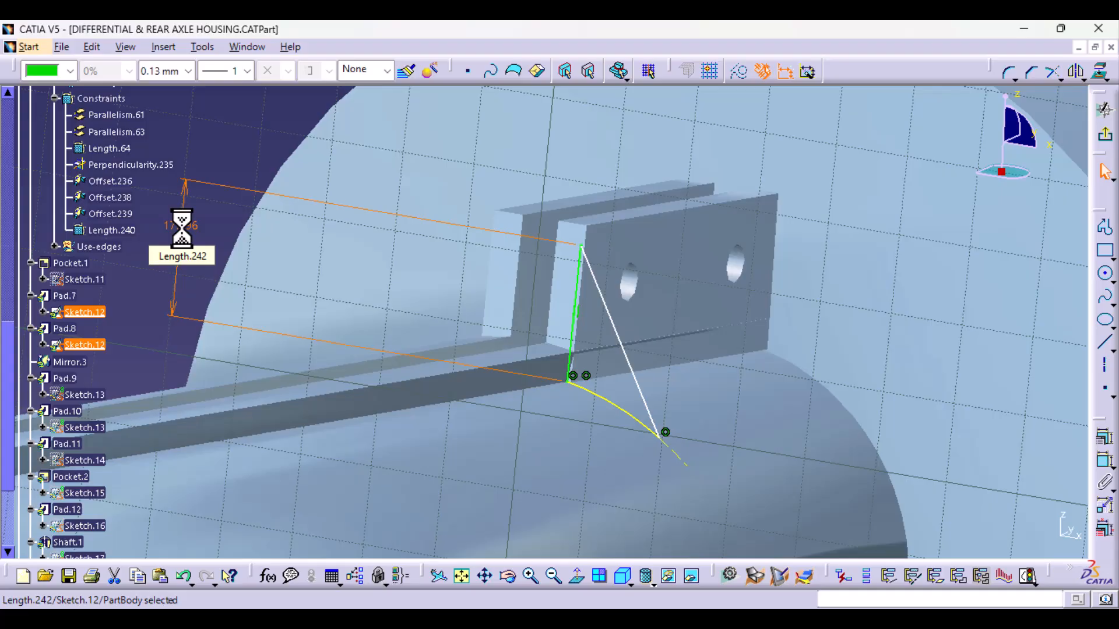
click(232, 206)
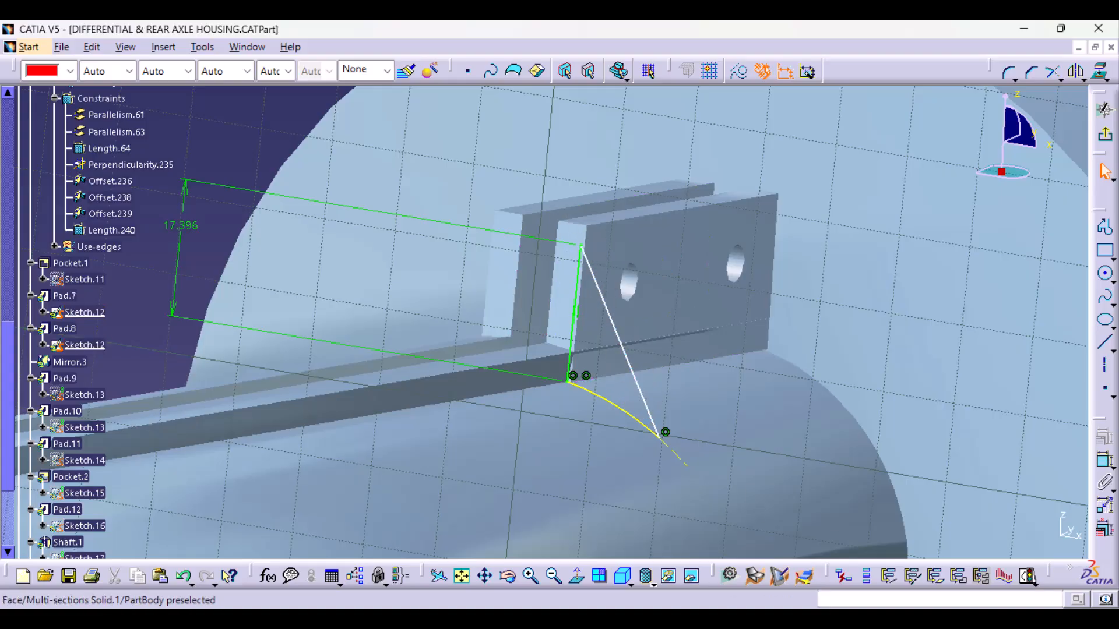
- Try to dimension the upper end point of the gusset's upright line from the bracket plate's lower edge
click(1104, 466)
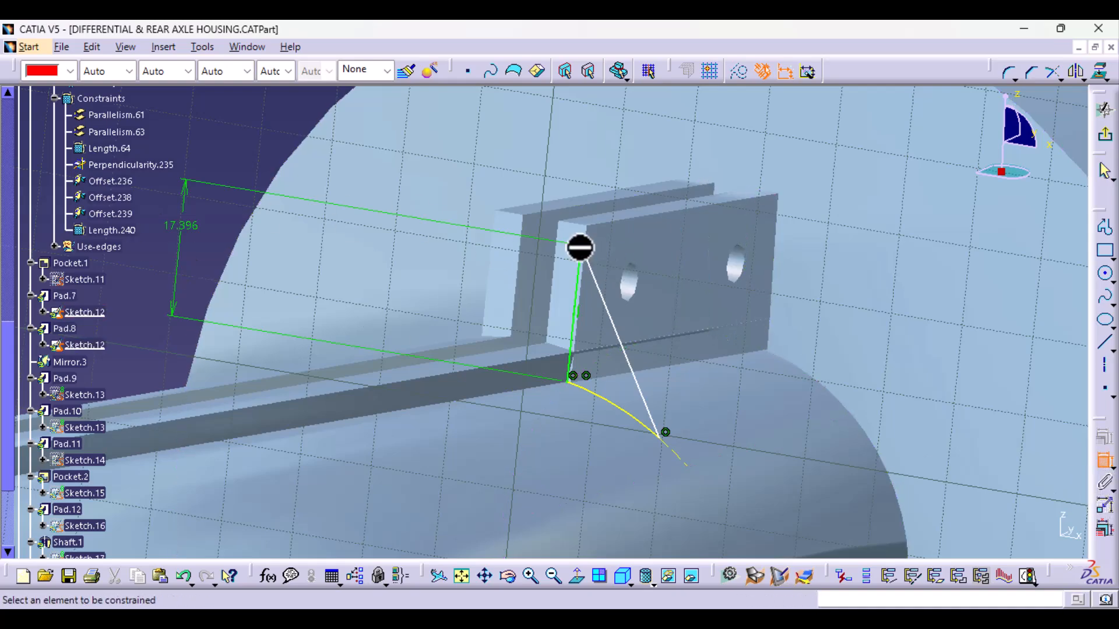
click(581, 247)
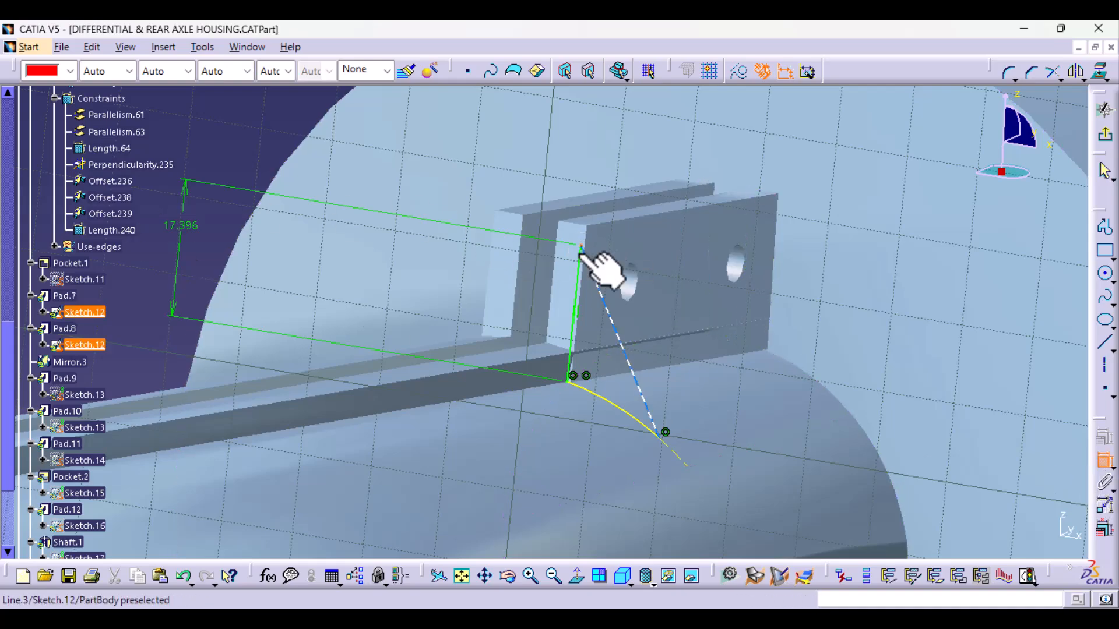
click(540, 356)
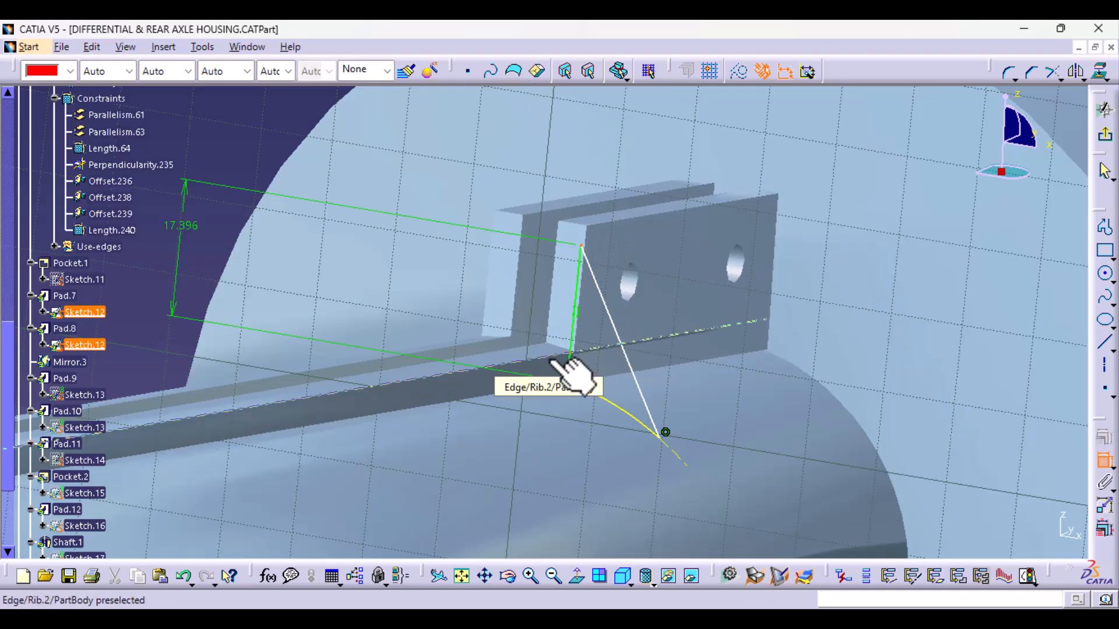
click(570, 379)
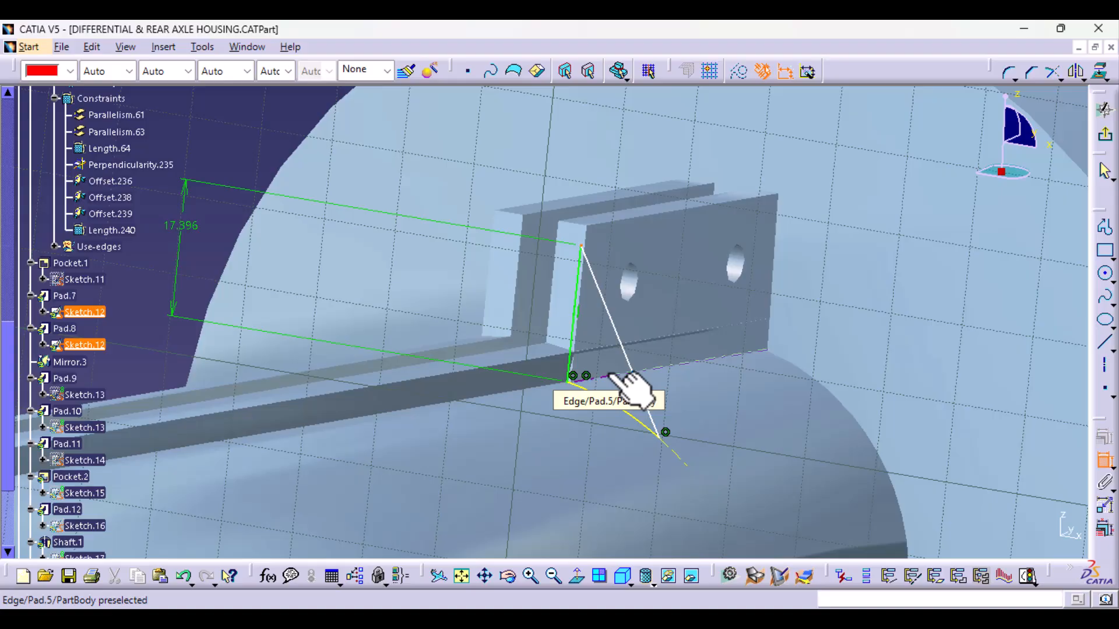
click(611, 375)
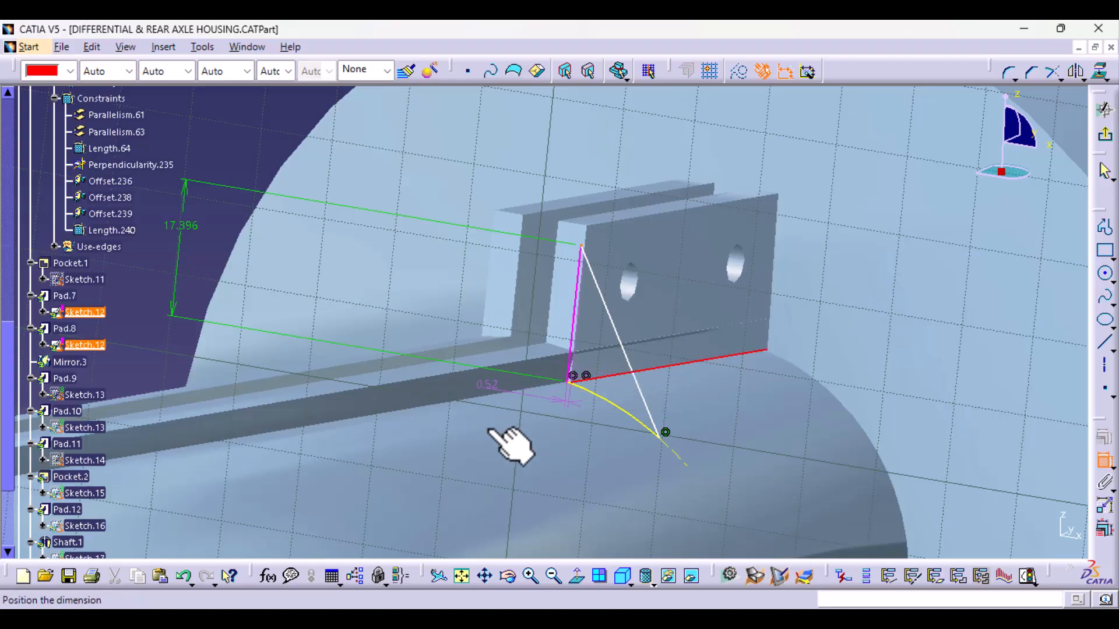
click(1104, 464)
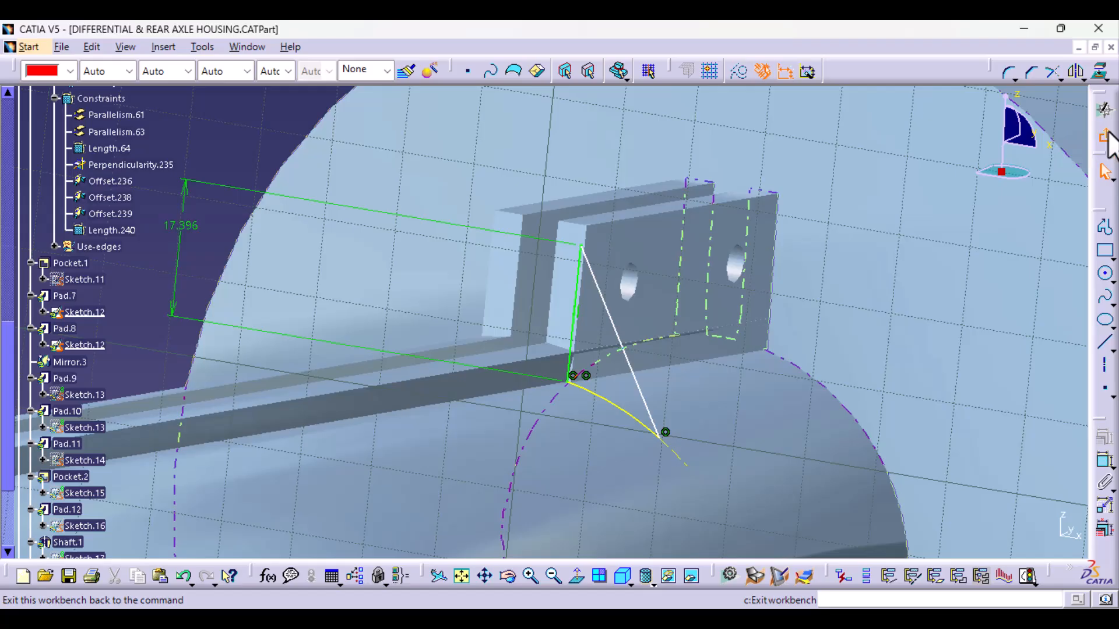
- Exit the gusset sketch and return to the part
click(1107, 137)
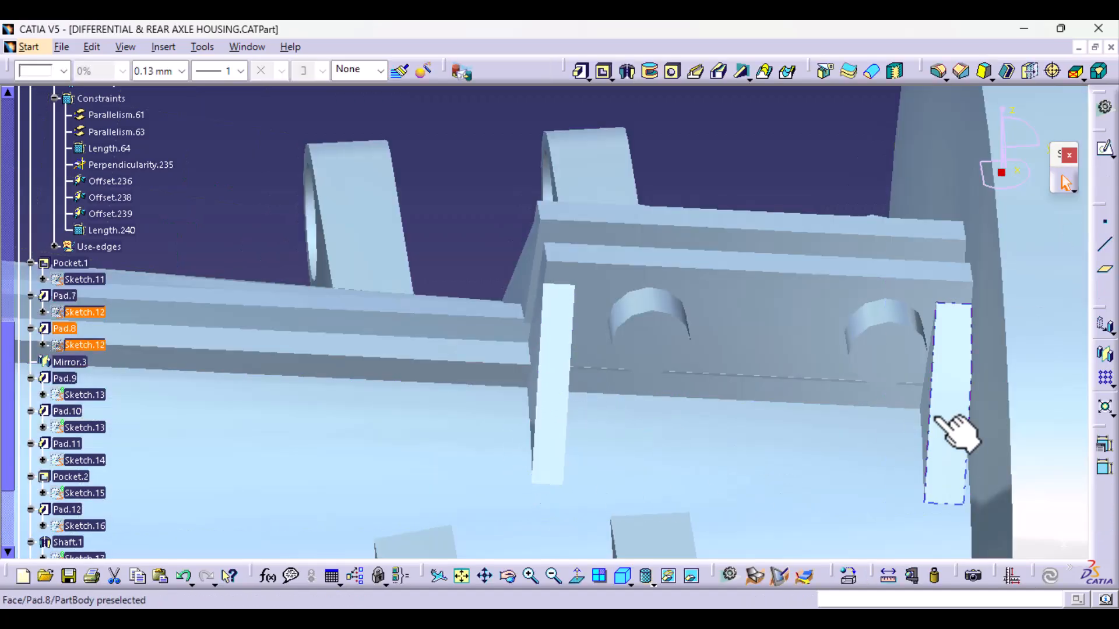
middle_drag(839, 408, 640, 470)
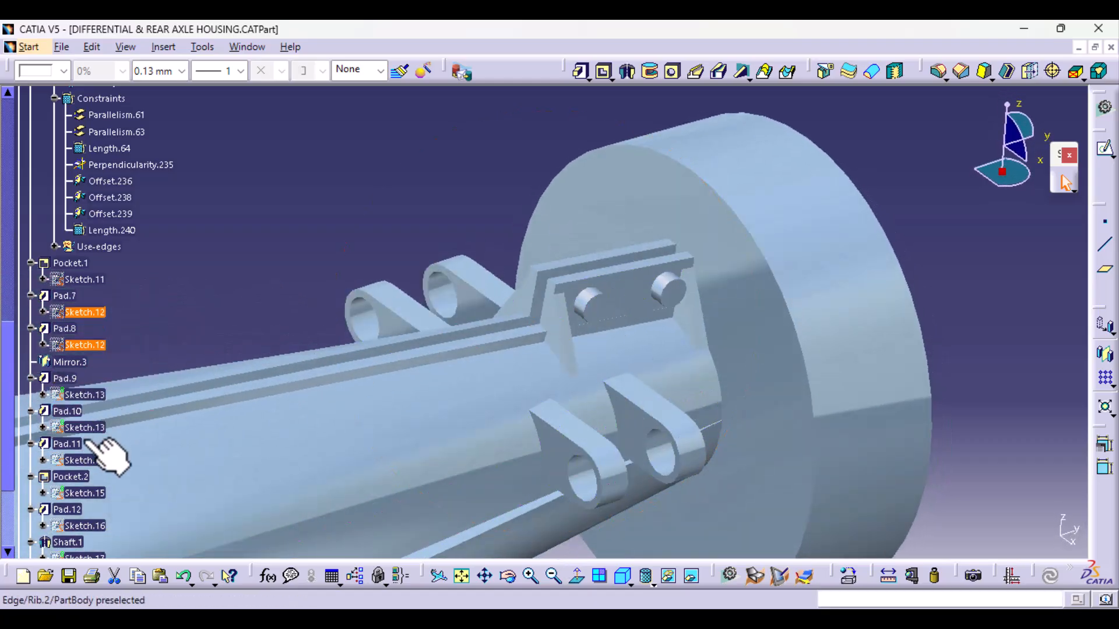
- Open Sketch.15 of Pocket.2, reframe on it to see which feature it defines, and exit it
double_click(81, 493)
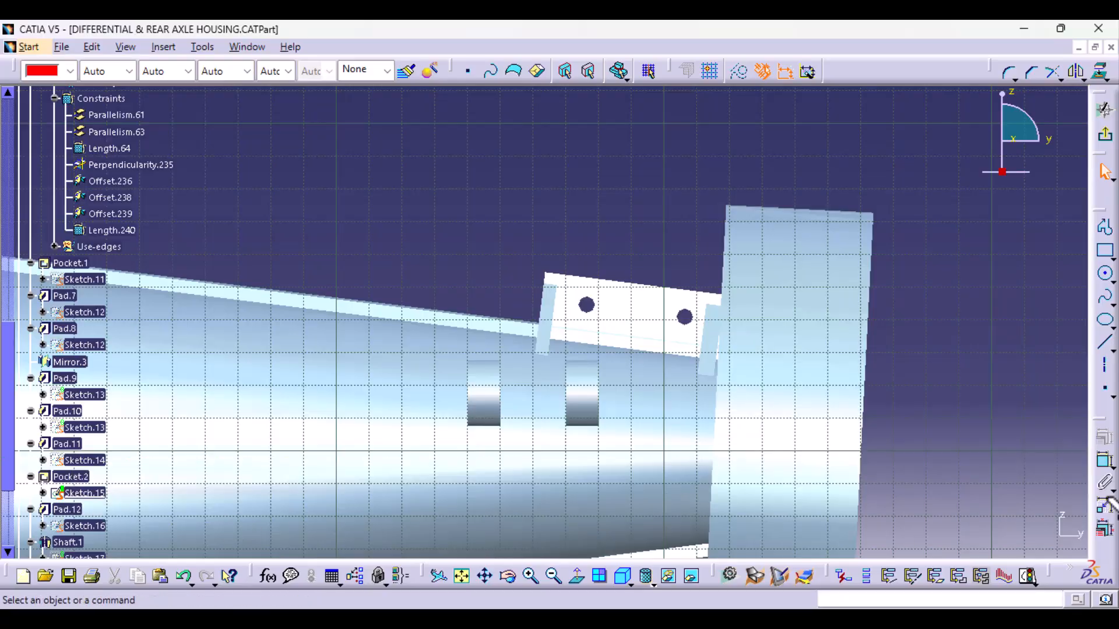
mouse_move(674, 466)
middle_down()
mouse_move(508, 357)
mouse_move(579, 392)
mouse_move(600, 497)
mouse_move(589, 582)
mouse_move(581, 482)
middle_up()
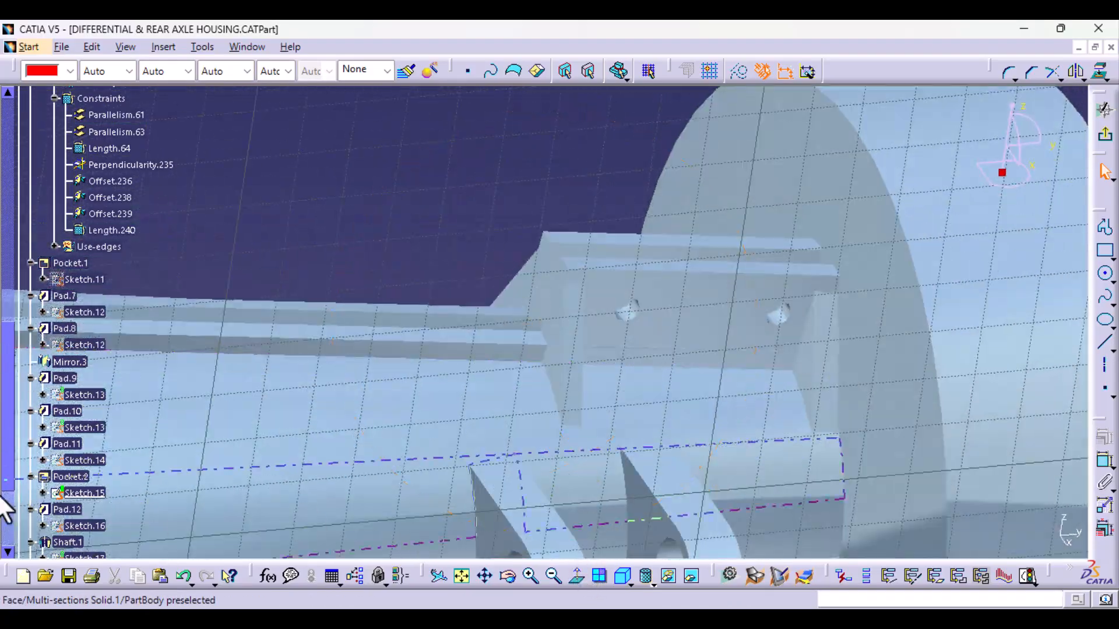
right_click(96, 495)
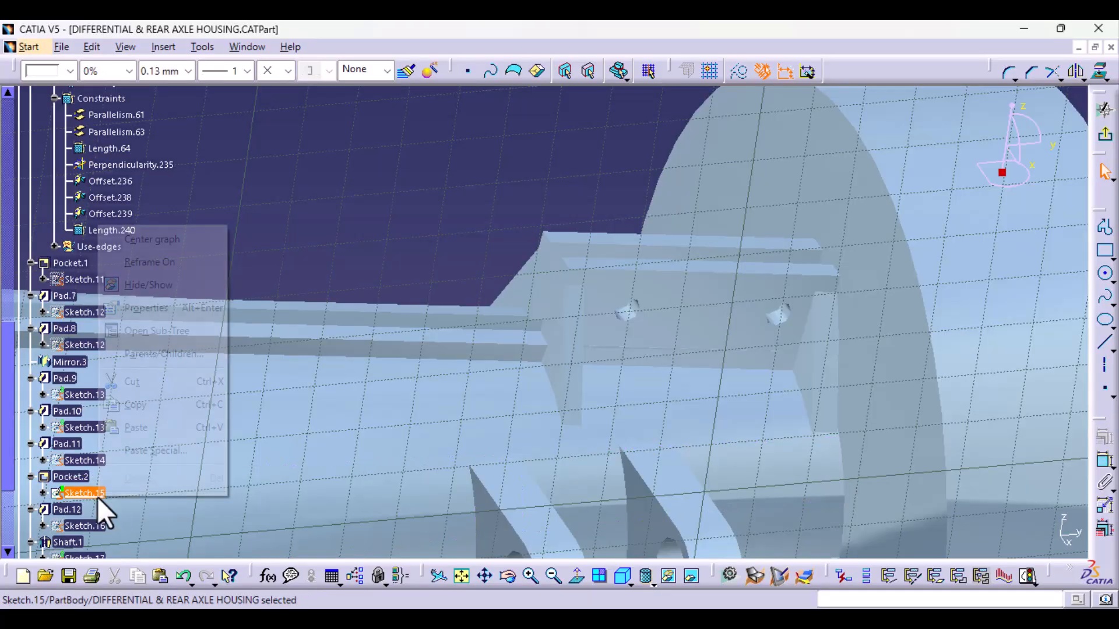
click(150, 262)
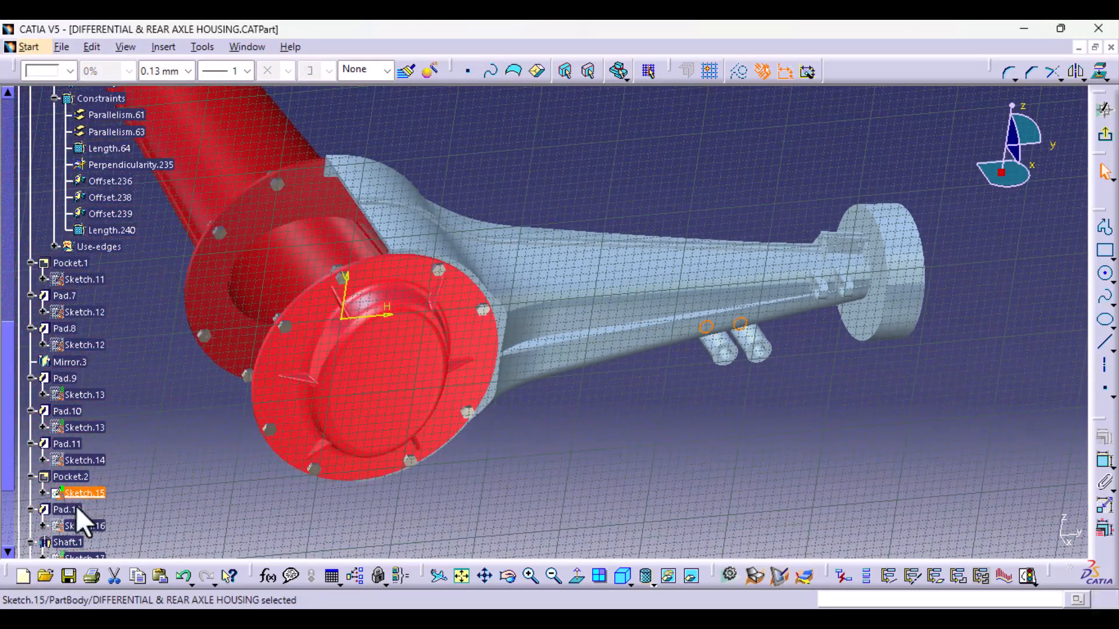
click(1105, 140)
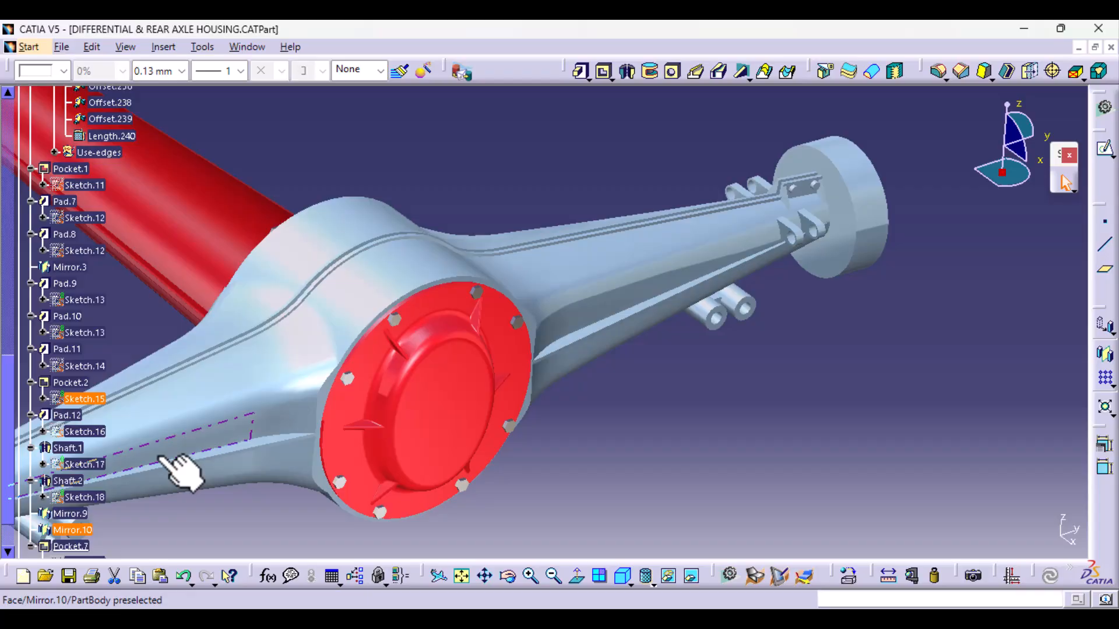
- Open the bracket plate's bolt-hole sketch, Sketch.11 of Pocket.1, for editing
middle_drag(754, 369, 501, 466)
middle_drag(622, 490, 637, 356)
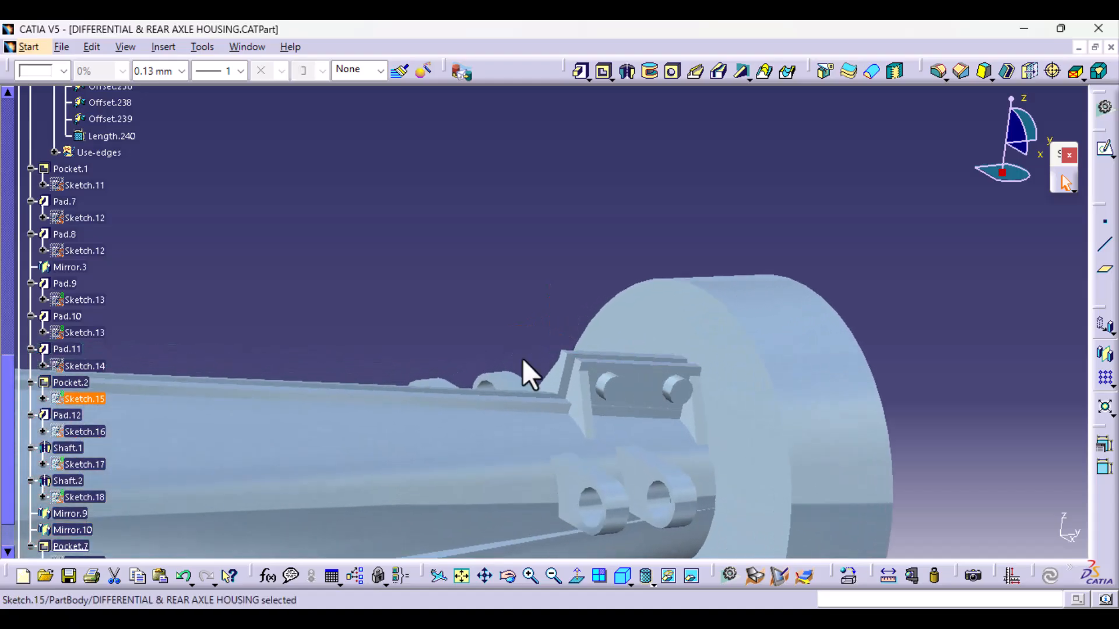
double_click(87, 185)
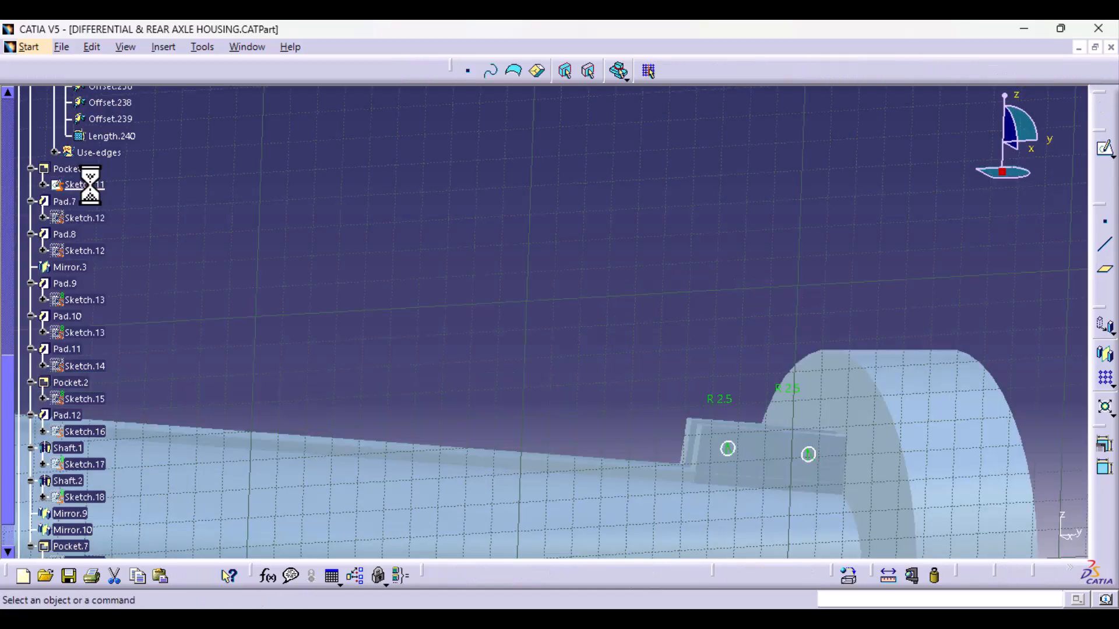
- Draw an axis line joining the centres of the bracket plate's two bolt-hole circles
middle_drag(697, 331, 562, 387)
click(1106, 373)
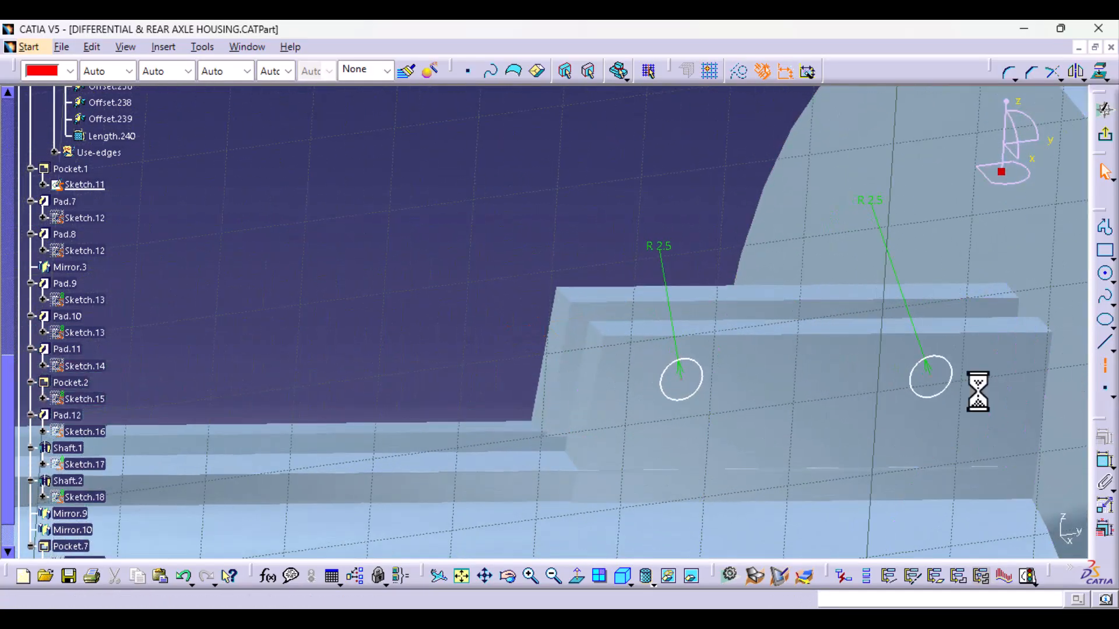
click(679, 378)
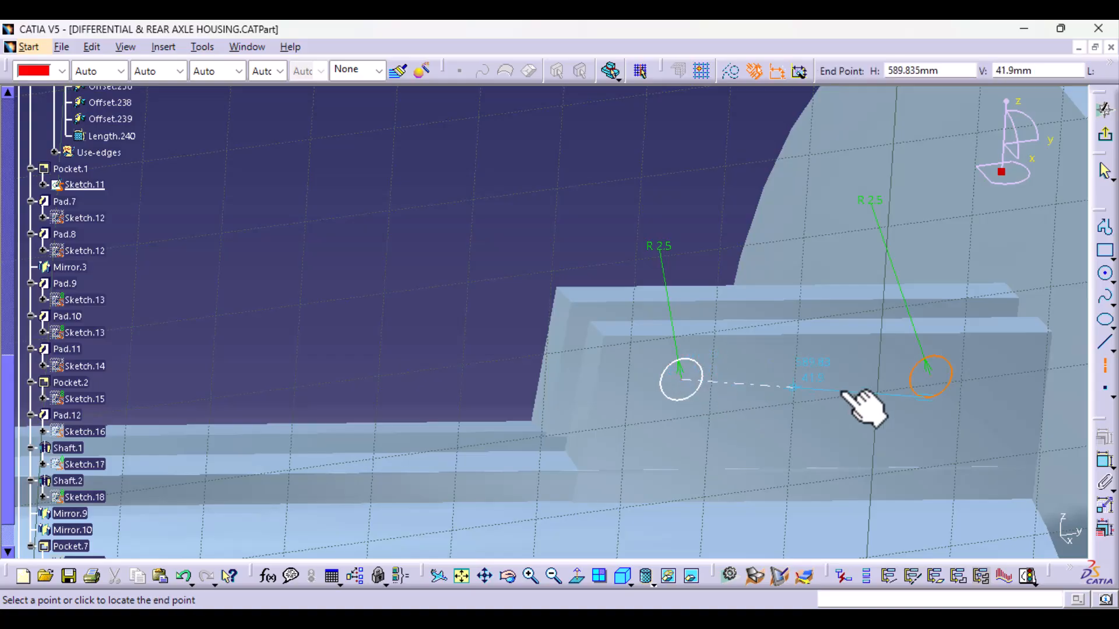
click(927, 379)
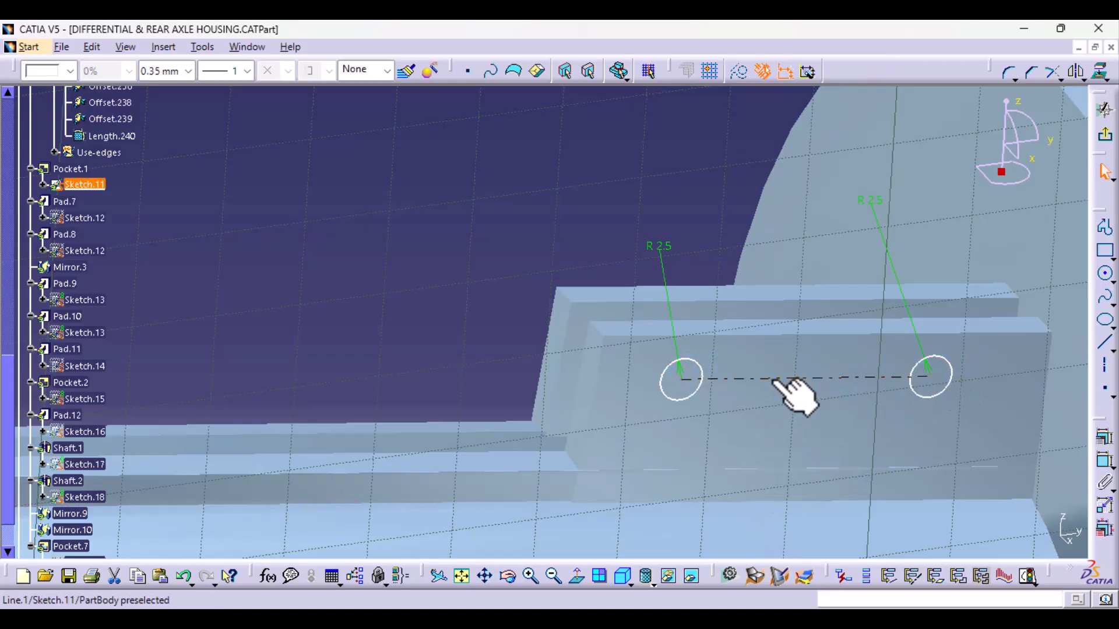
- Constrain the axis line between the bolt holes to be parallel to the bracket plate's upper edge
ctrl+click(772, 335)
click(1103, 461)
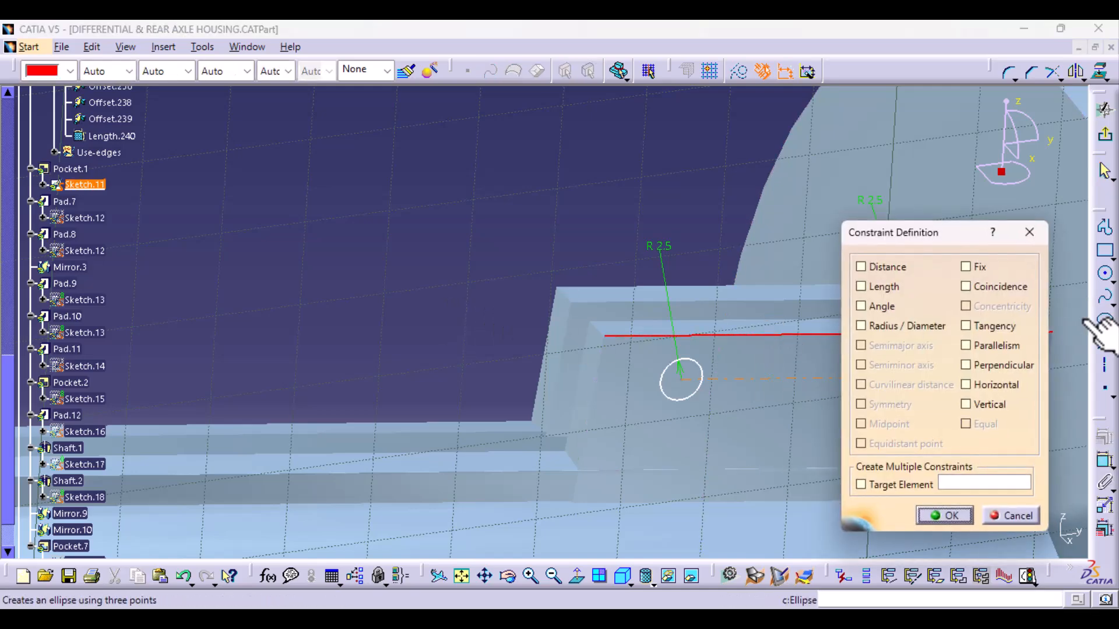
click(1012, 347)
click(962, 520)
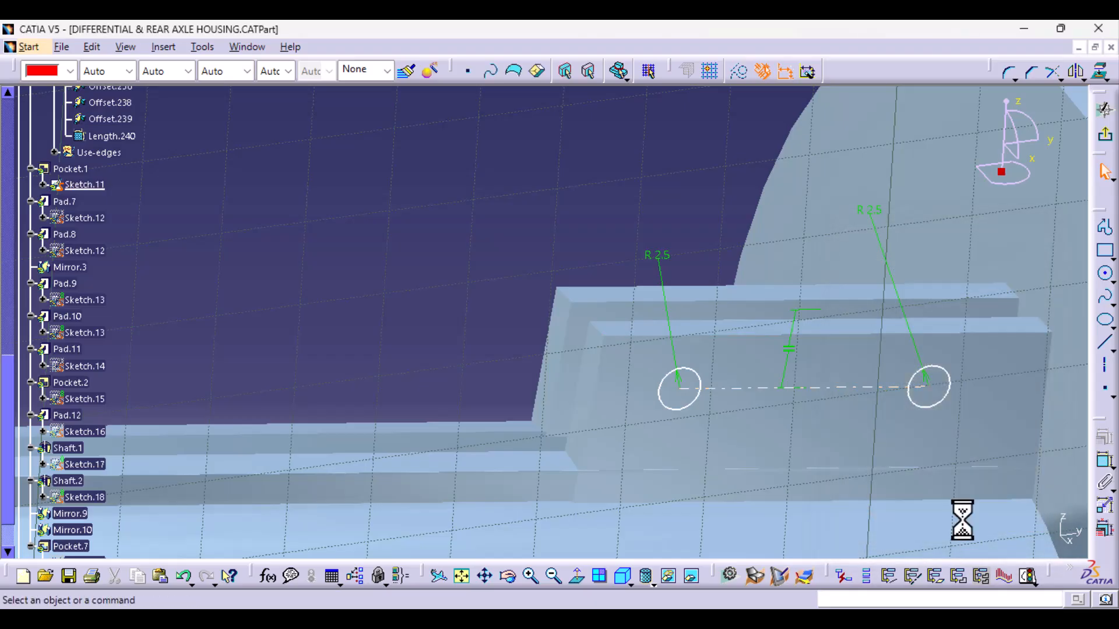
- Dimension the distance between the bracket plate's upper edge and the bolt-hole axis line, and exit the sketch
click(1104, 463)
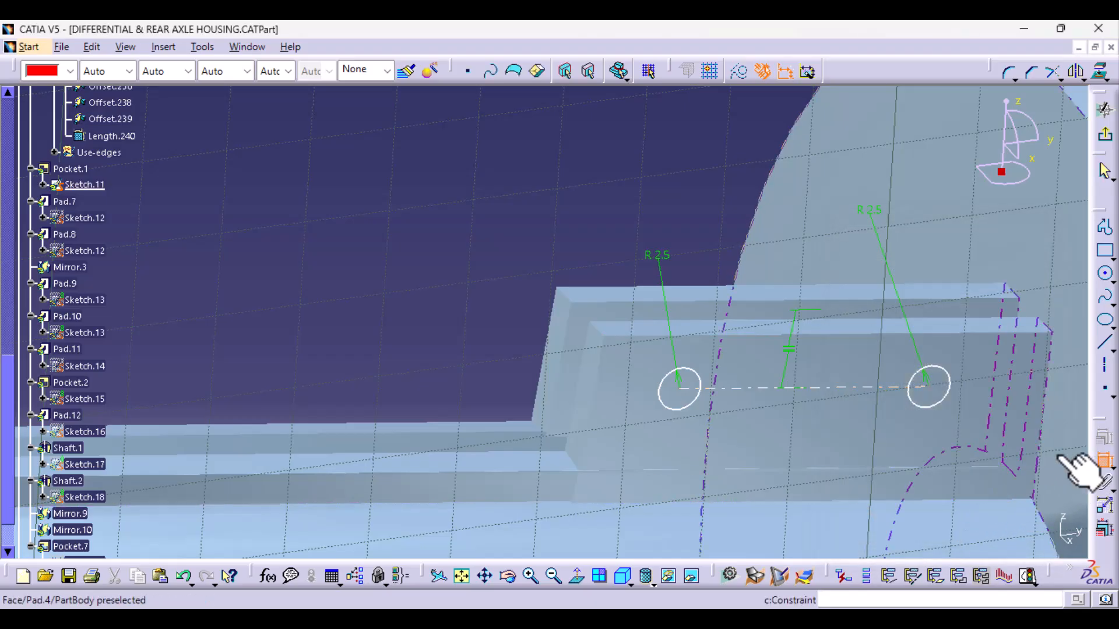
click(841, 335)
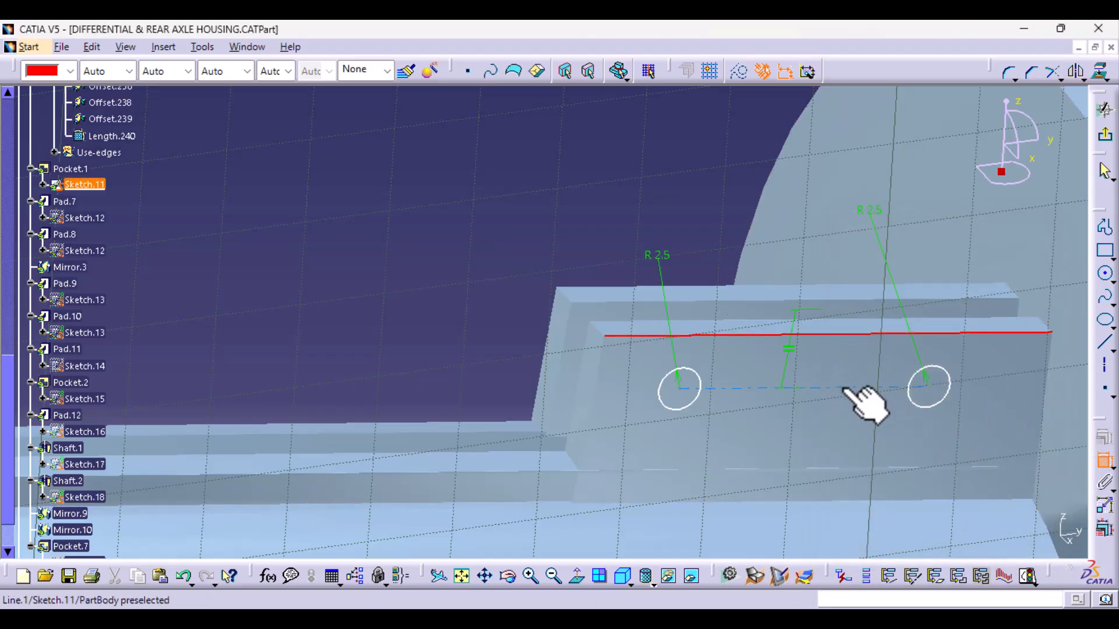
click(841, 387)
click(481, 372)
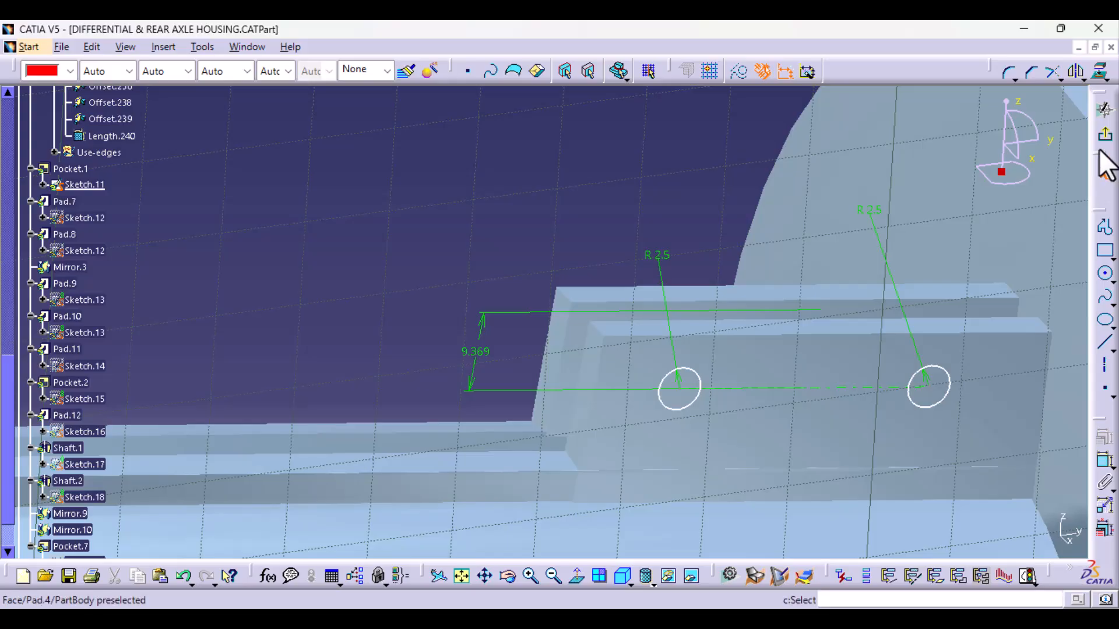
click(1099, 137)
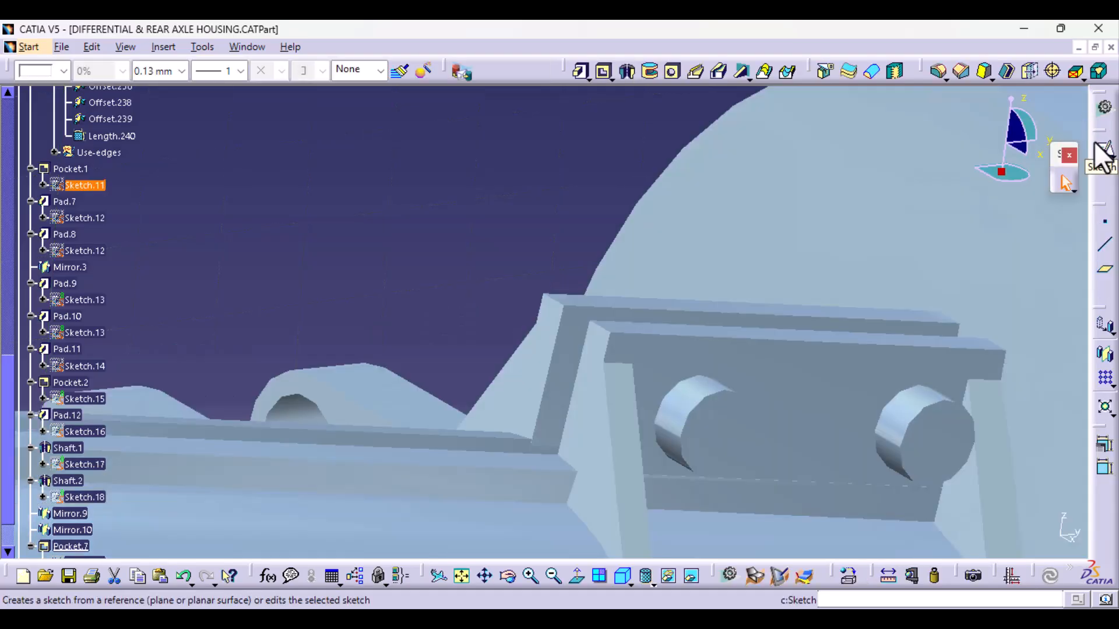
- Select the lug below the bracket plate, Pad.9, and open its profile sketch, Sketch.13, for editing
middle_drag(400, 292, 428, 398)
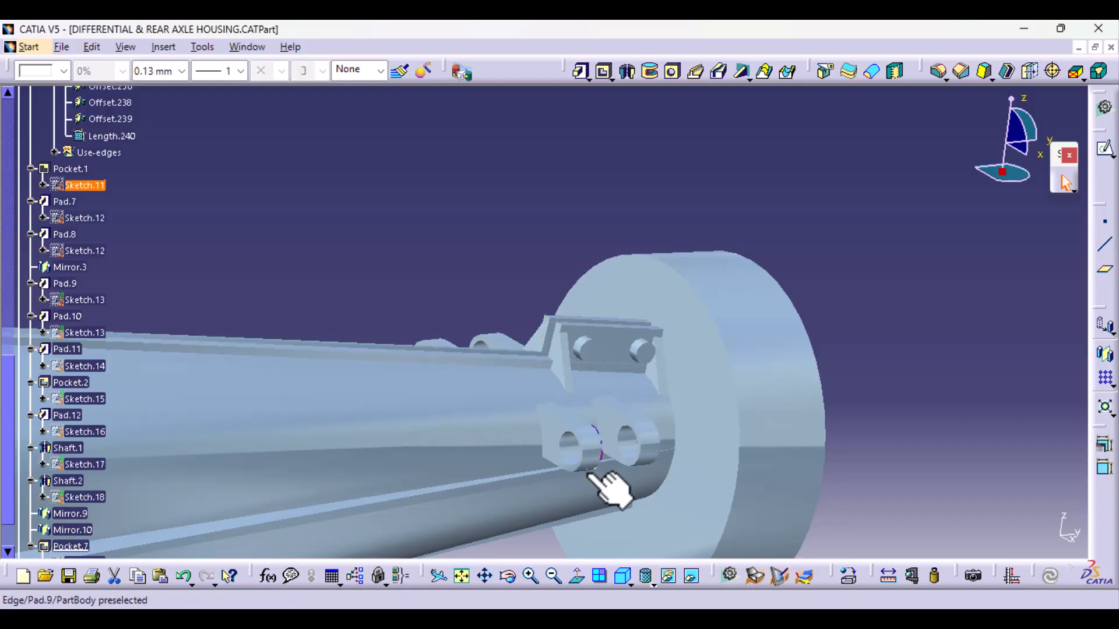
middle_drag(547, 456, 619, 519)
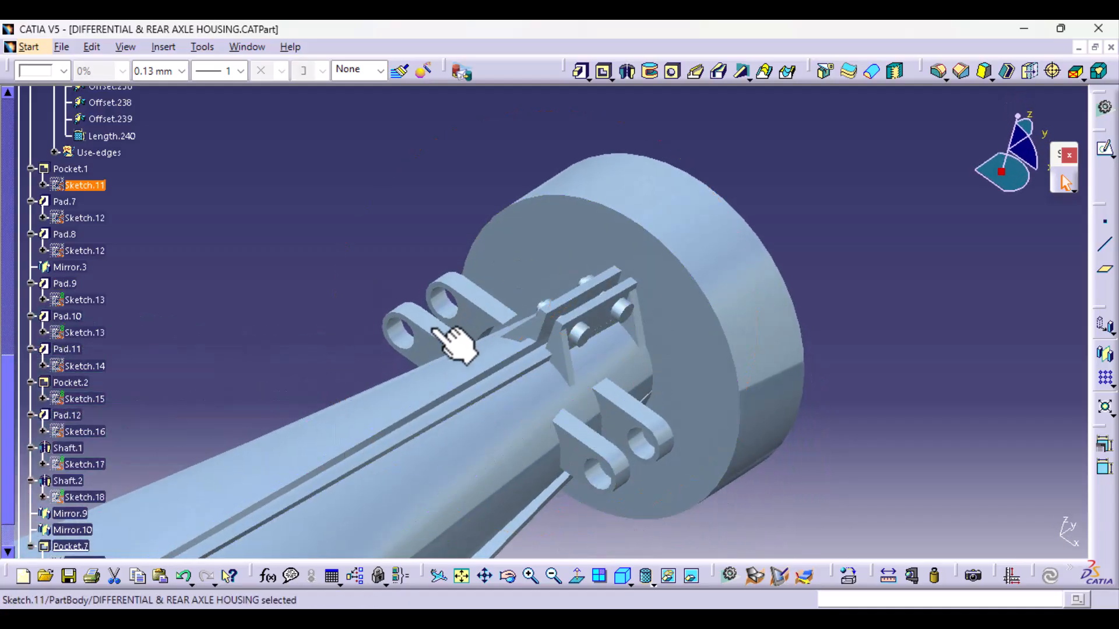
middle_drag(524, 512, 482, 445)
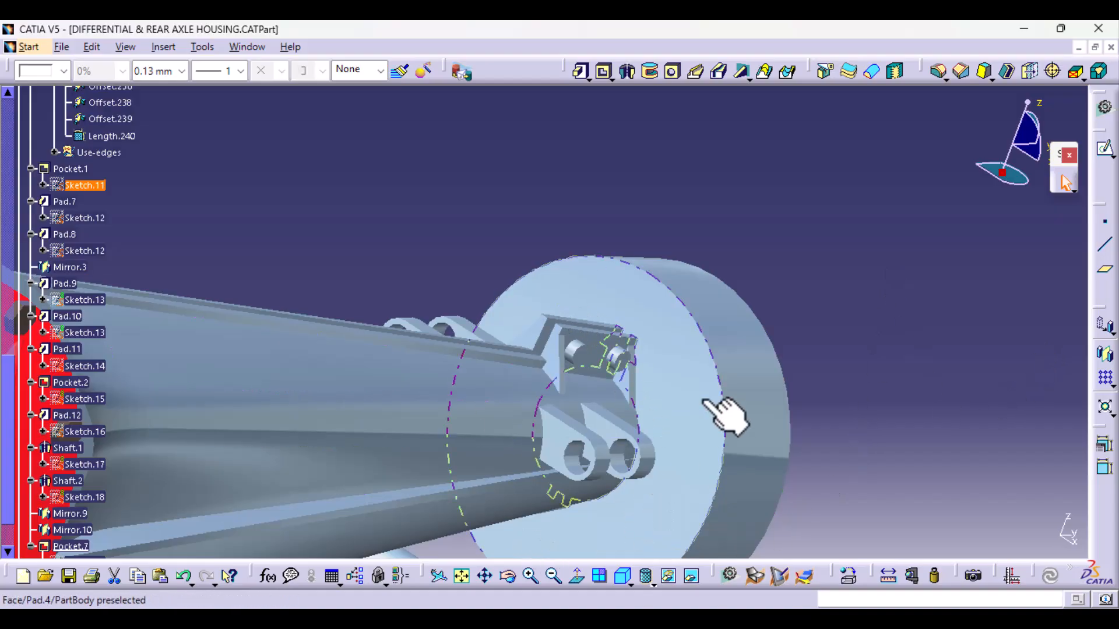
middle_drag(932, 524, 892, 336)
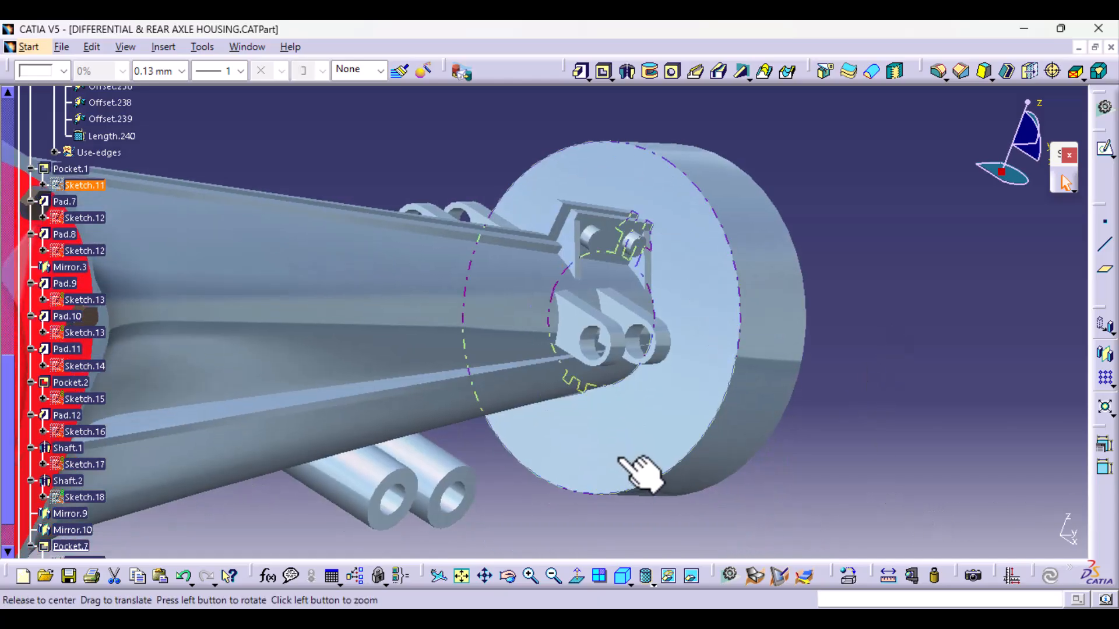
middle_drag(628, 457, 655, 473)
double_click(588, 324)
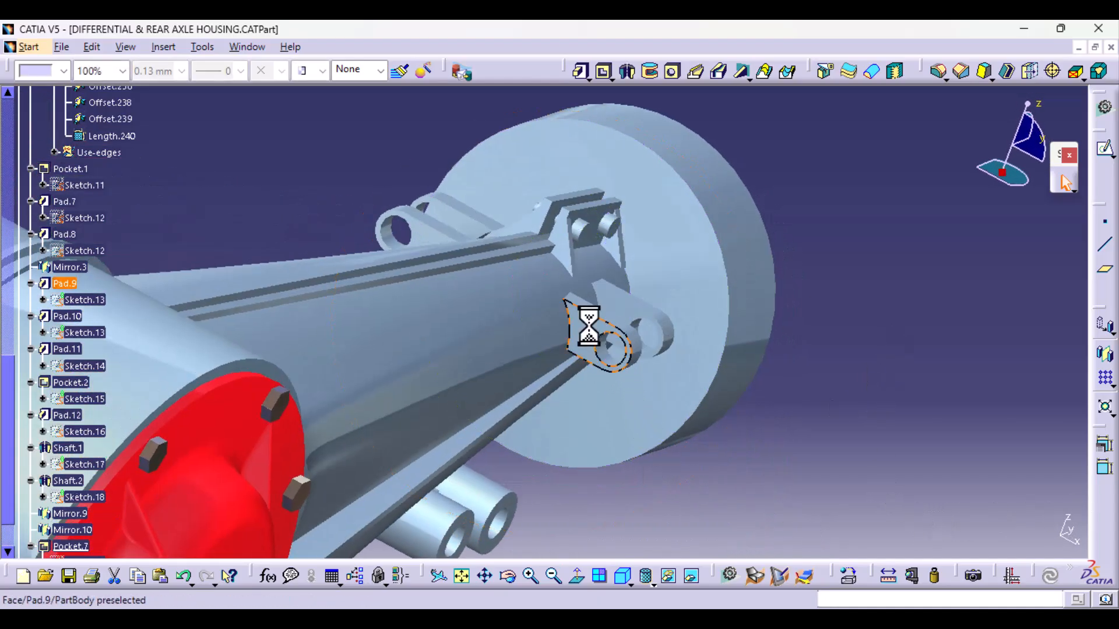
scroll(38, 308, down, 3)
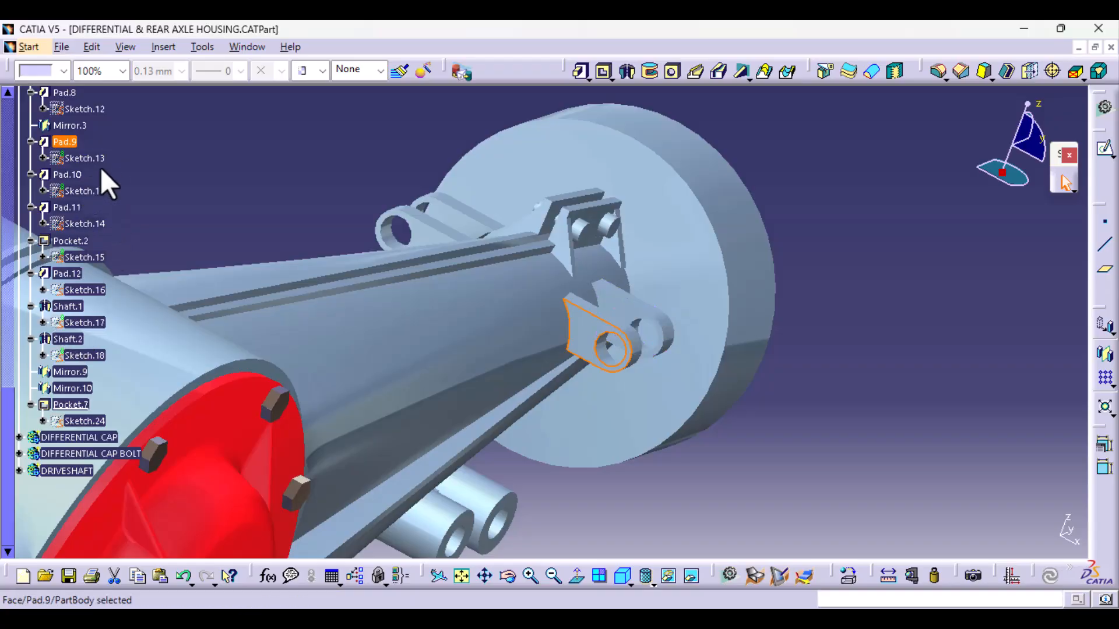
click(90, 158)
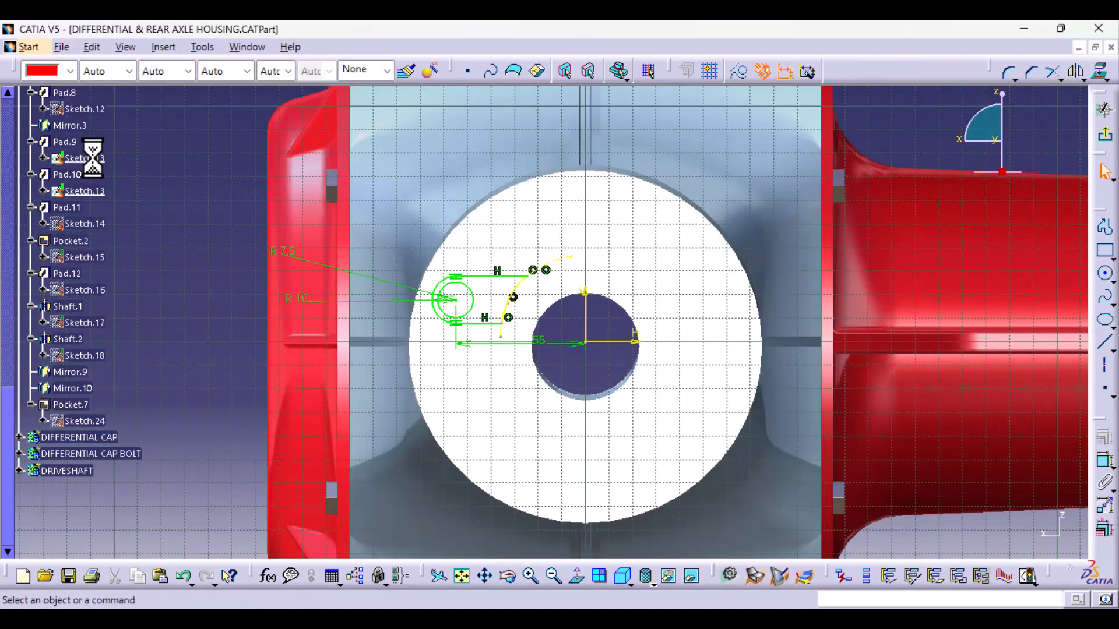
- Delete the coincidence constraint at the middle of the lug profile's curved inner edge
click(577, 576)
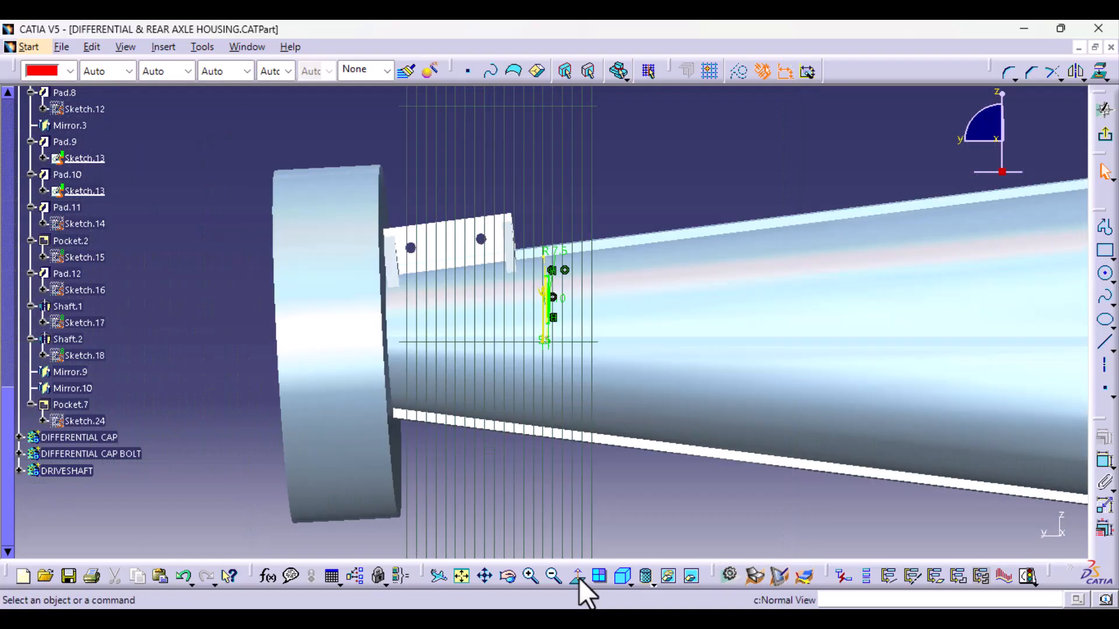
ctrl+middle_drag(605, 473, 606, 324)
middle_drag(646, 414, 561, 479)
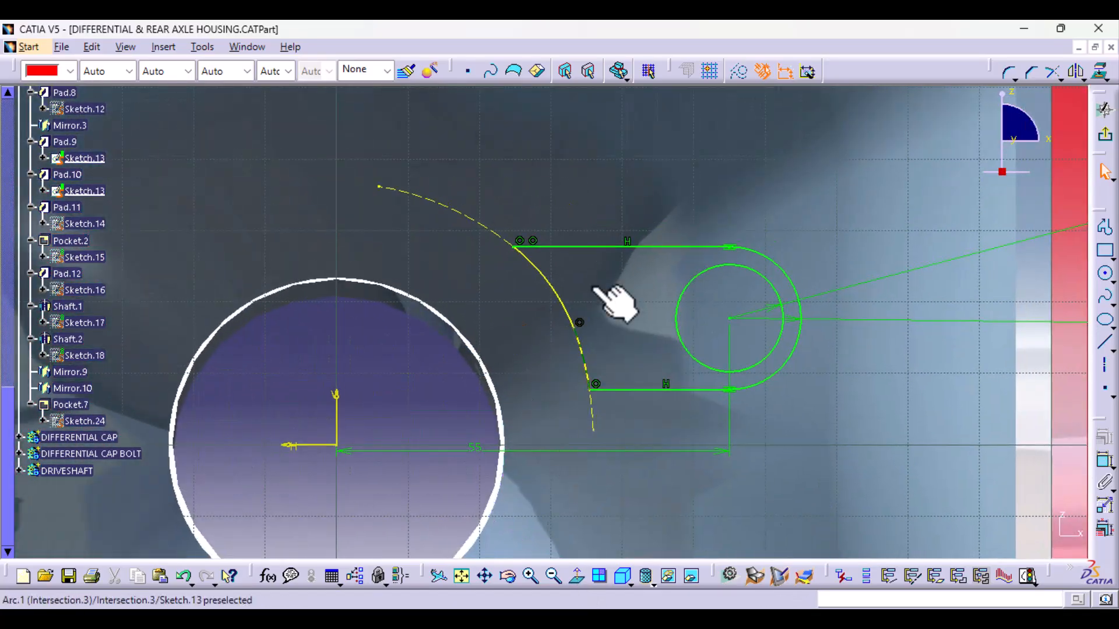
click(580, 323)
key(Delete)
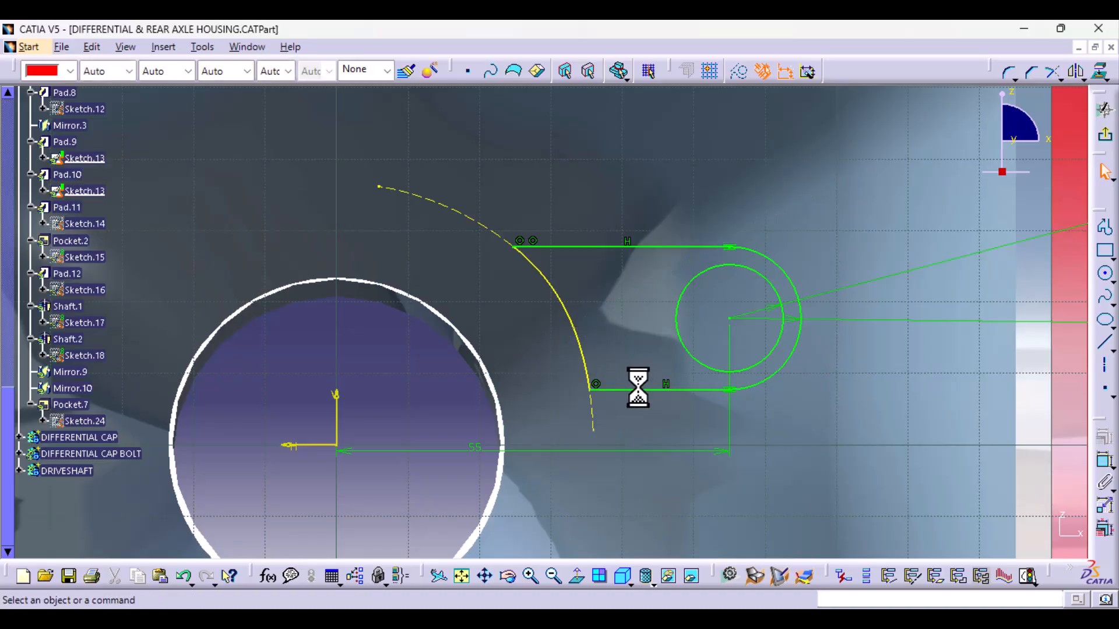
- Try deleting the coincidence between the upper lug line's end point and the dashed intersection curve, and undo the deletion
mouse_move(744, 267)
ctrl+middle_down()
mouse_move(747, 338)
mouse_move(674, 332)
mouse_move(400, 382)
mouse_move(367, 369)
mouse_move(780, 323)
mouse_move(687, 330)
mouse_move(717, 425)
mouse_move(736, 357)
ctrl+middle_up()
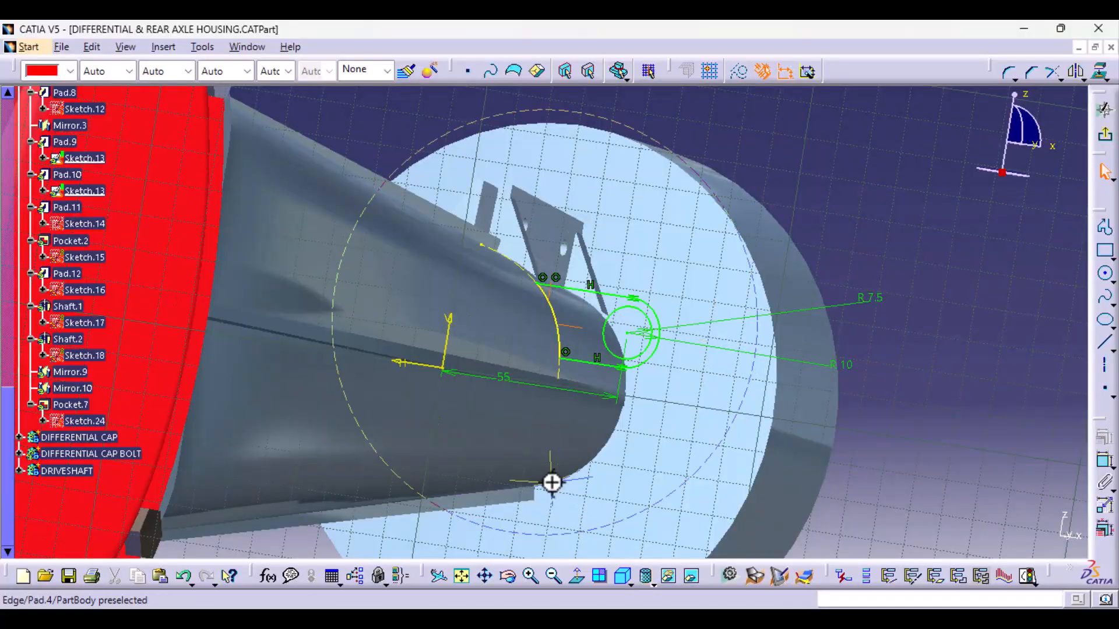
ctrl+middle_drag(552, 483, 569, 455)
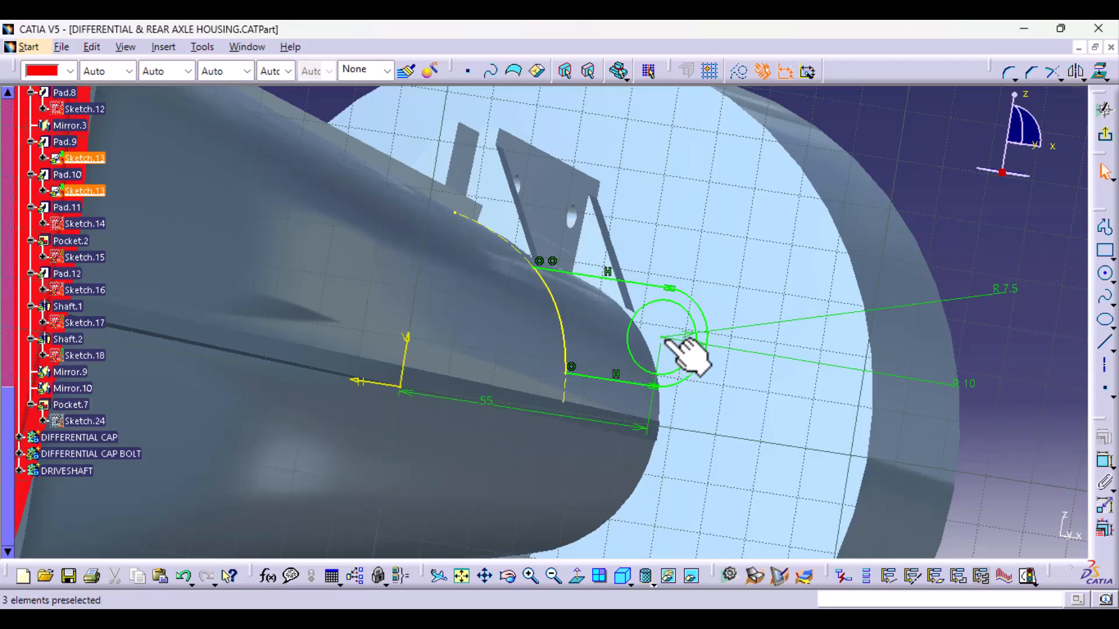
middle_drag(532, 441, 533, 441)
middle_drag(533, 382, 532, 349)
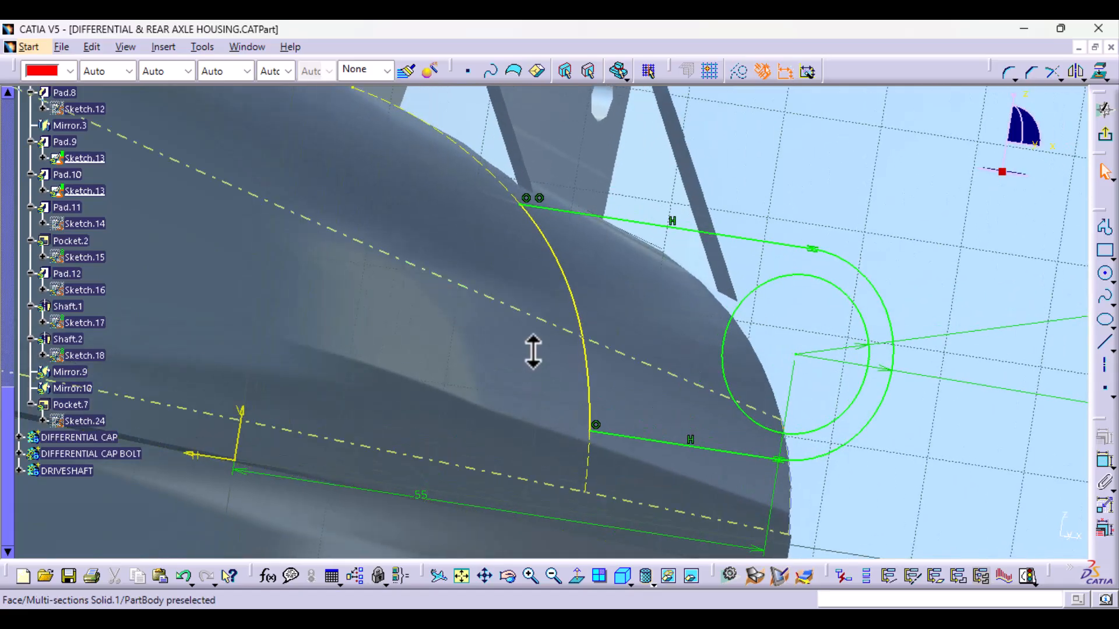
click(534, 201)
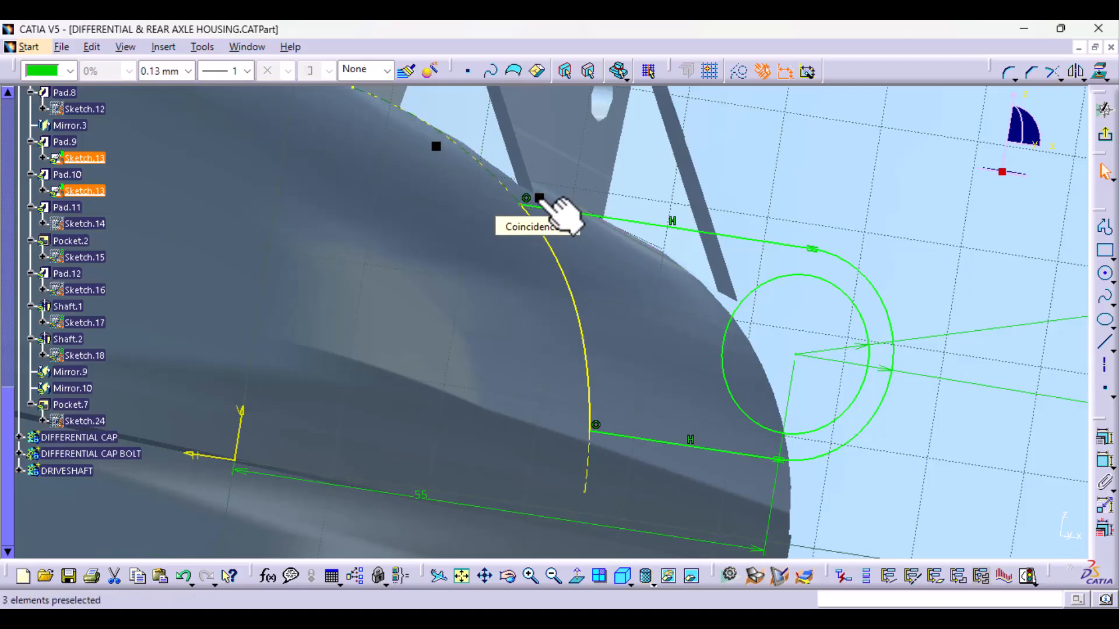
key(Delete)
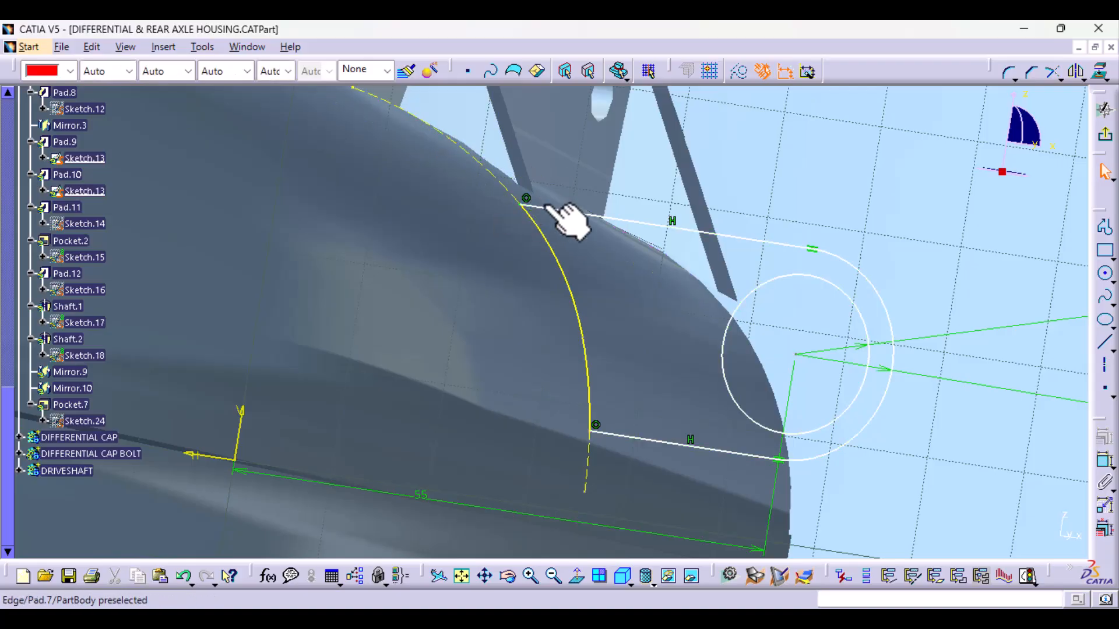
click(182, 577)
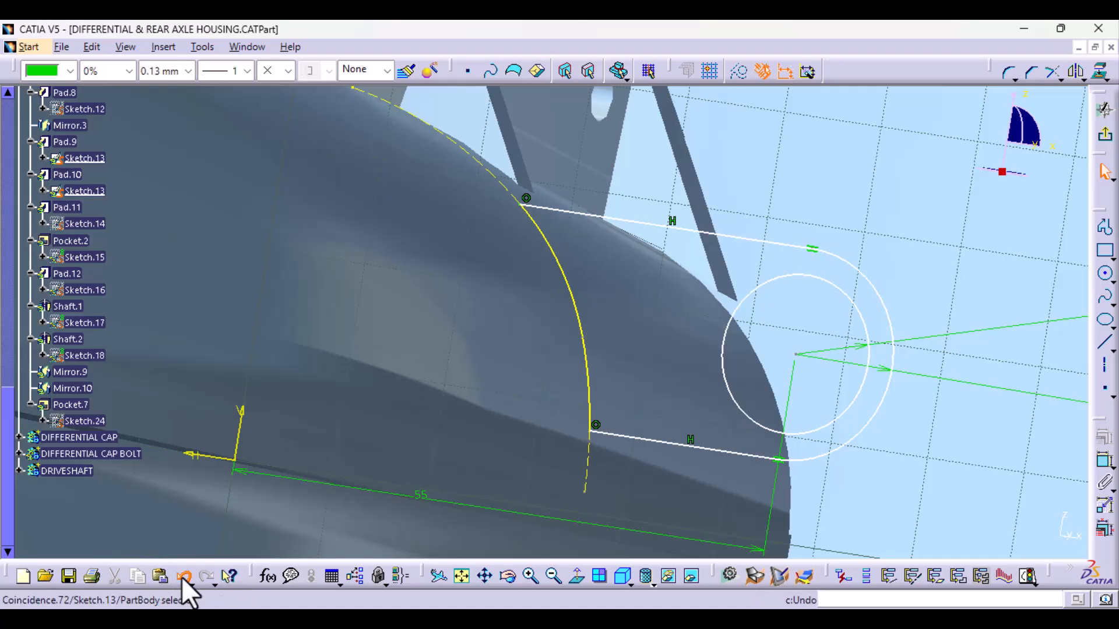
- Inspect the supporting elements of Coincidence.72 at the upper lug line's end point, and close its definition without changes
click(538, 198)
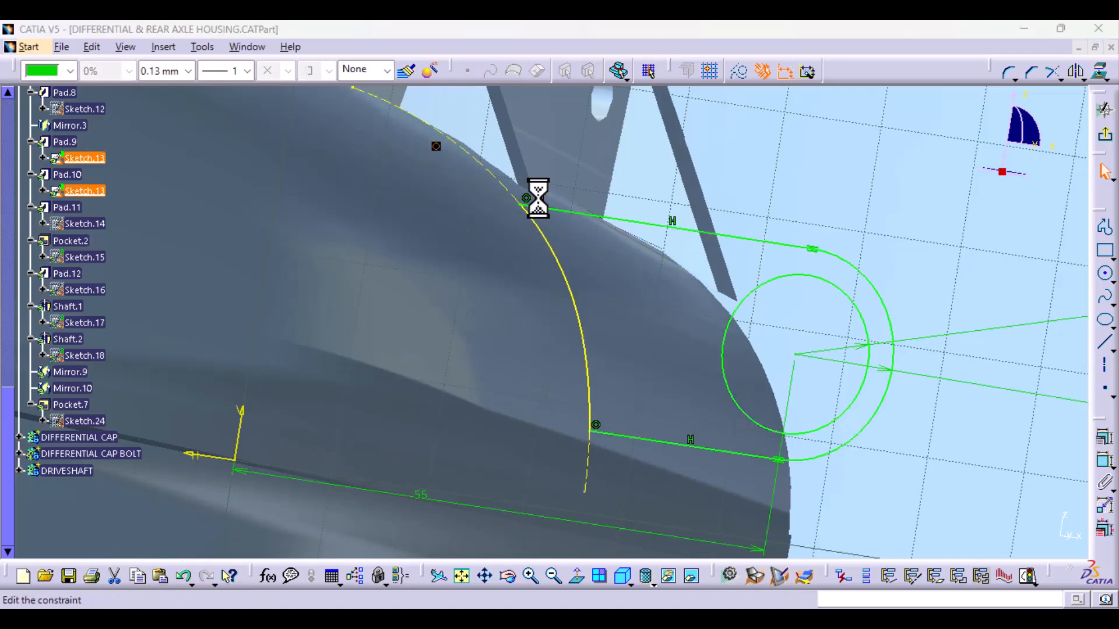
click(188, 451)
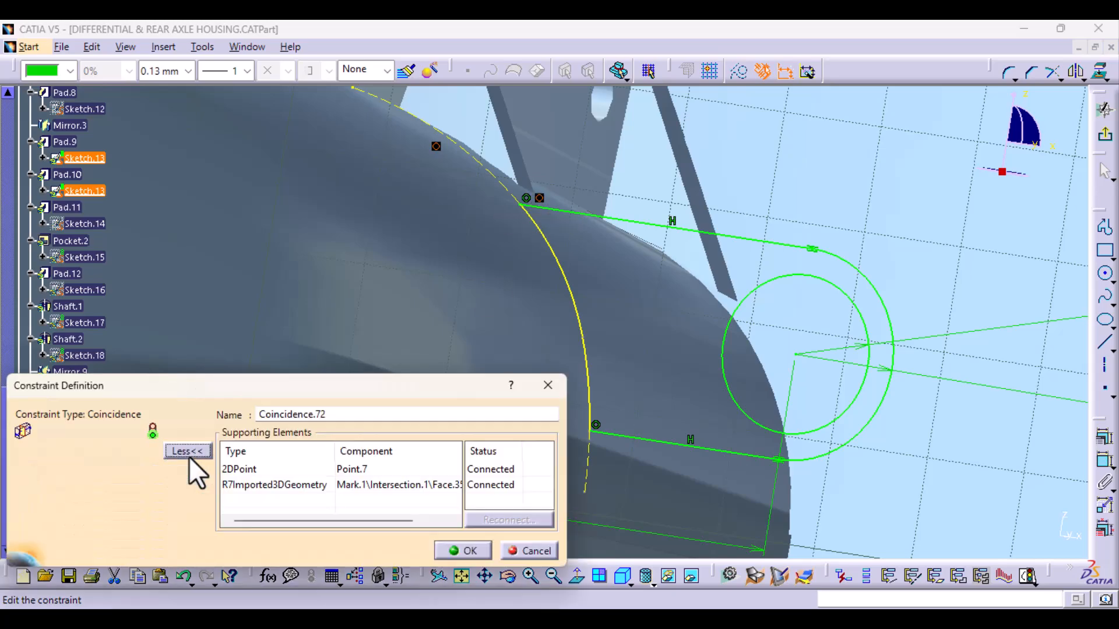
click(250, 469)
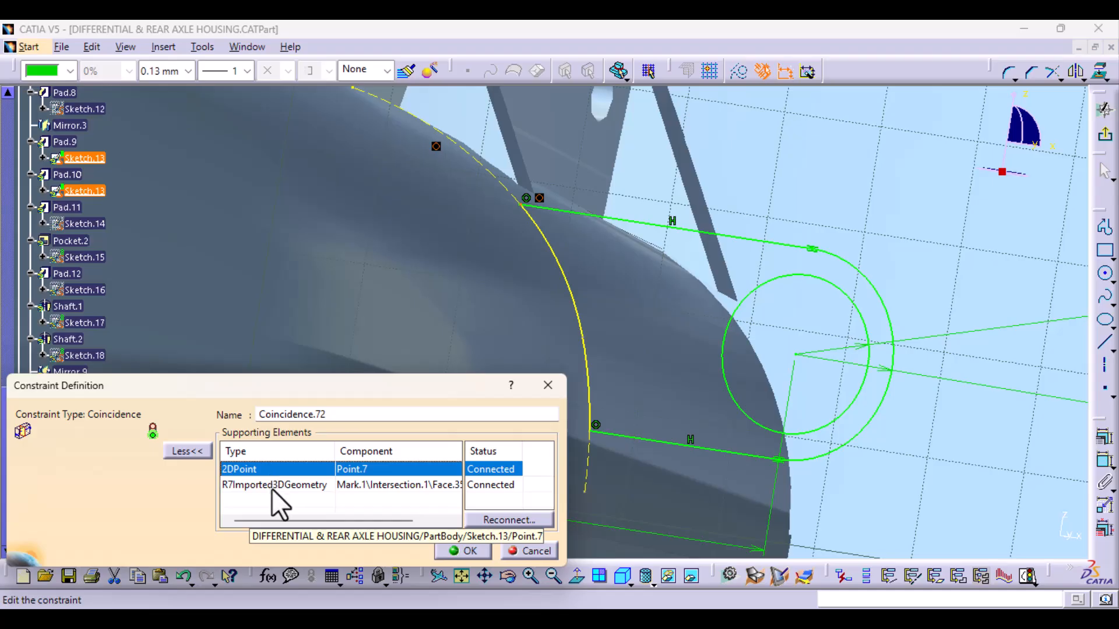
click(272, 485)
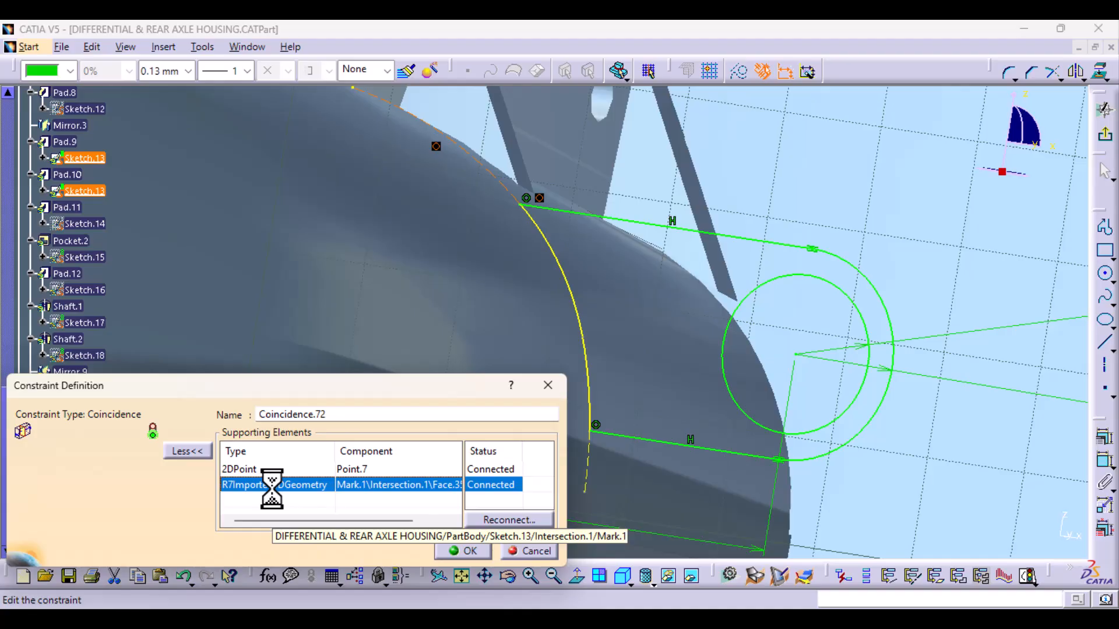
click(526, 202)
click(540, 550)
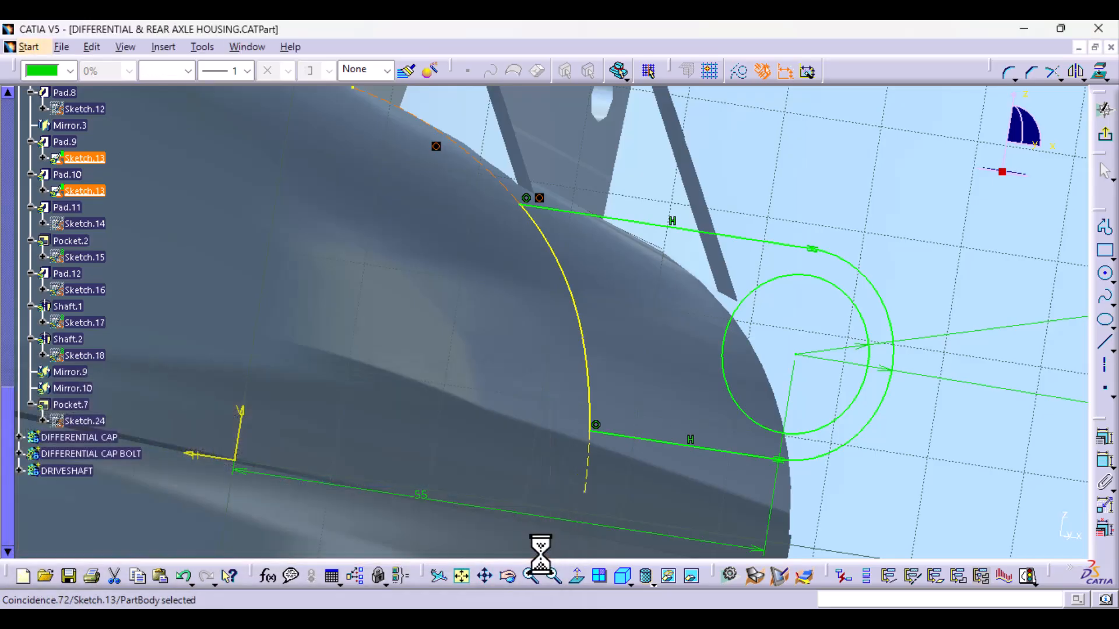
click(526, 200)
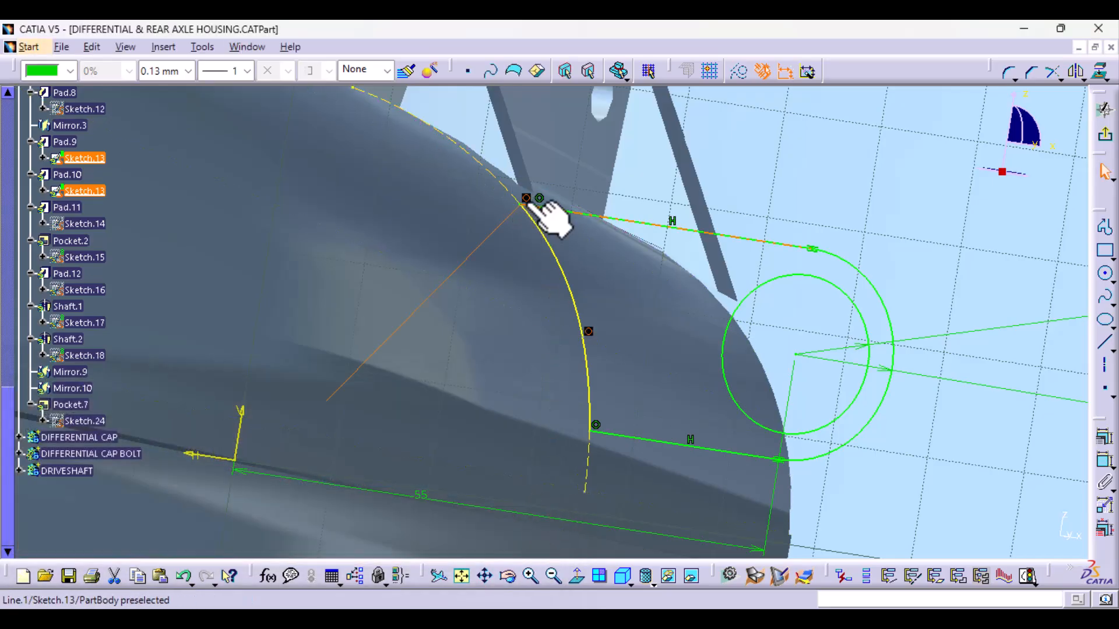
double_click(527, 201)
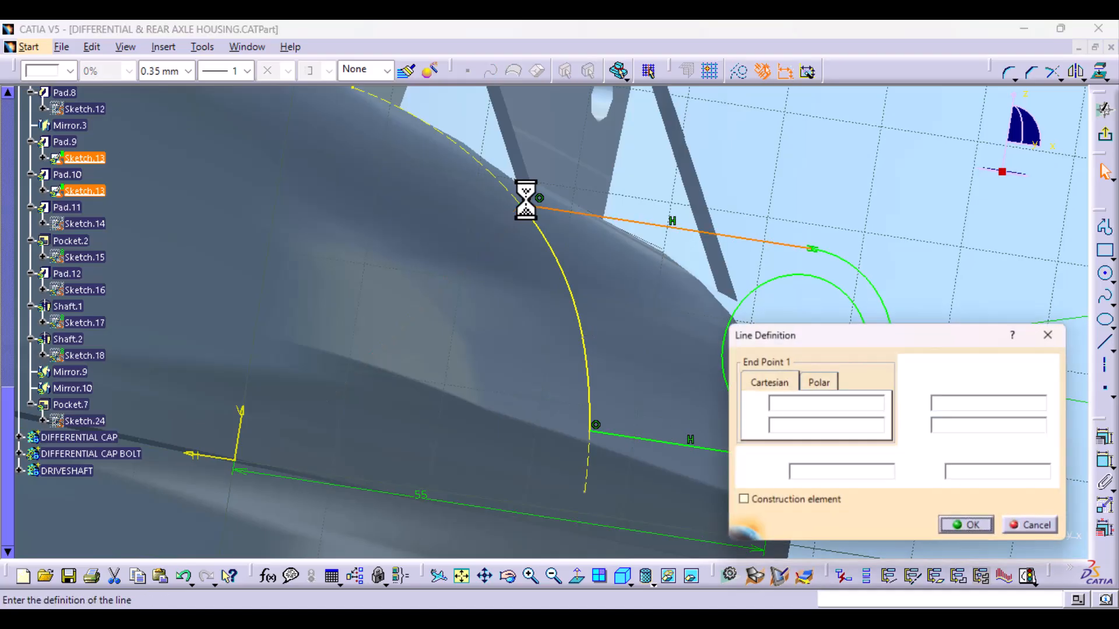
click(1048, 335)
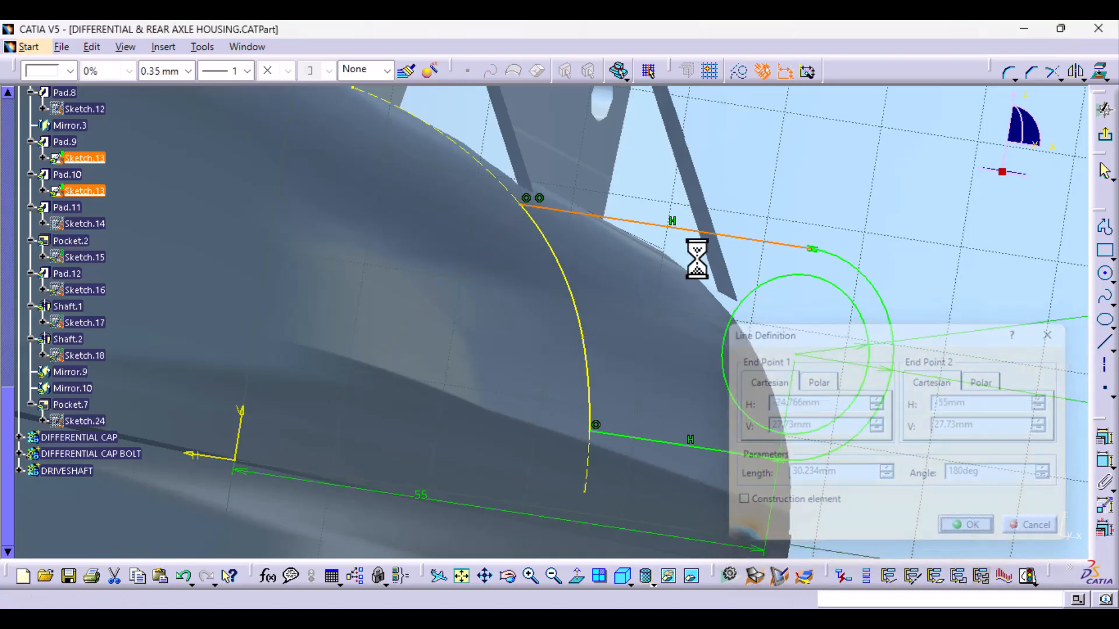
- Inspect both supporting elements of Coincidence.71 at the upper lug line's end point, and close its definition without changes
click(527, 200)
double_click(528, 201)
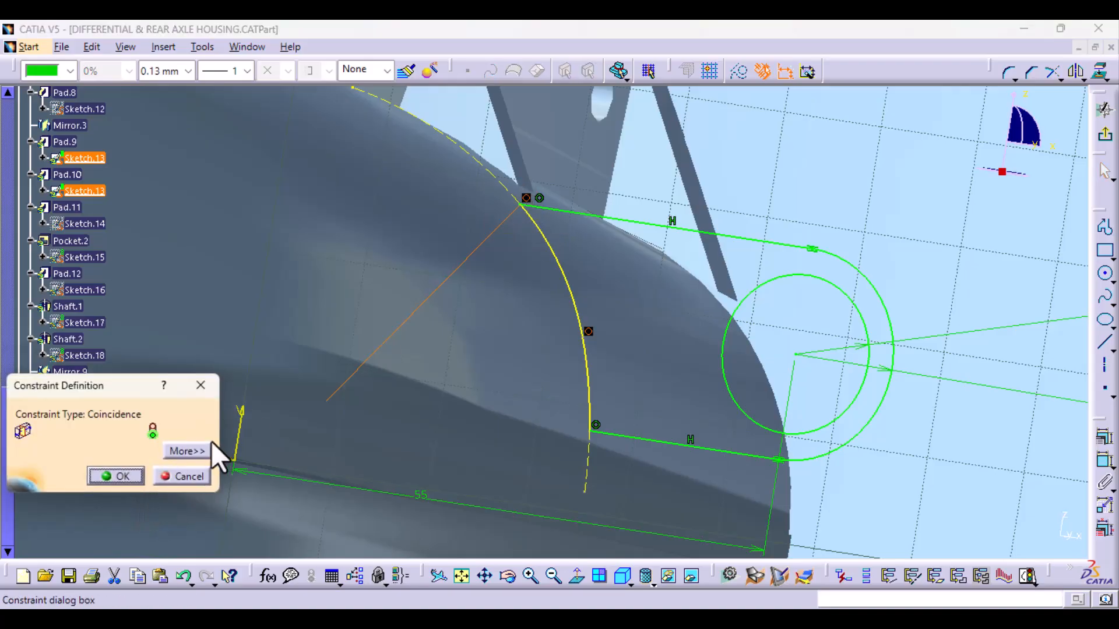
click(188, 451)
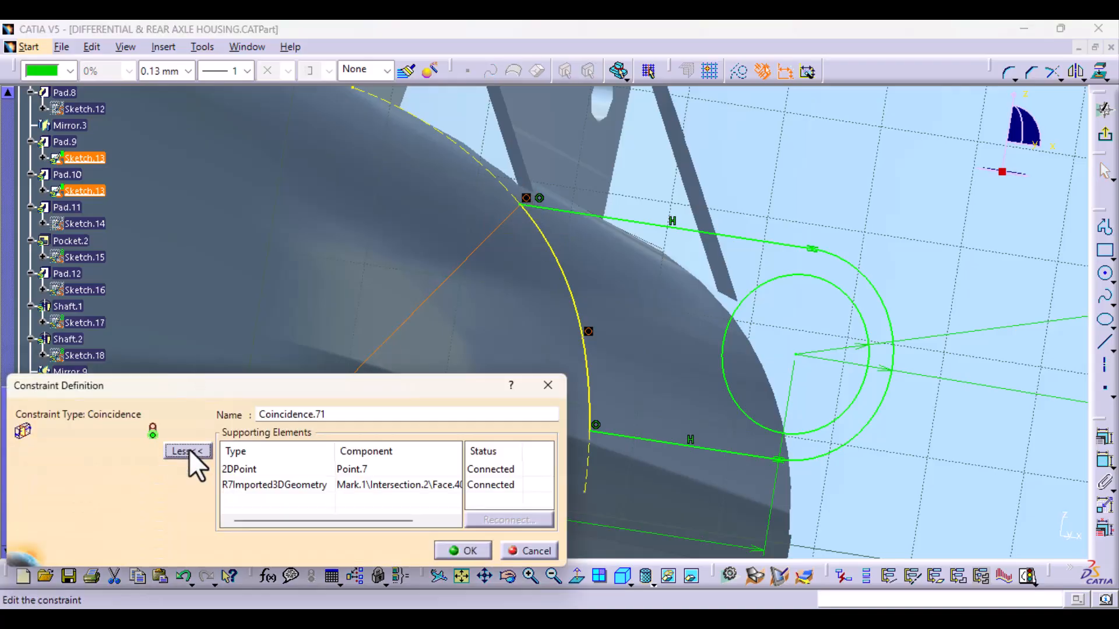
click(343, 469)
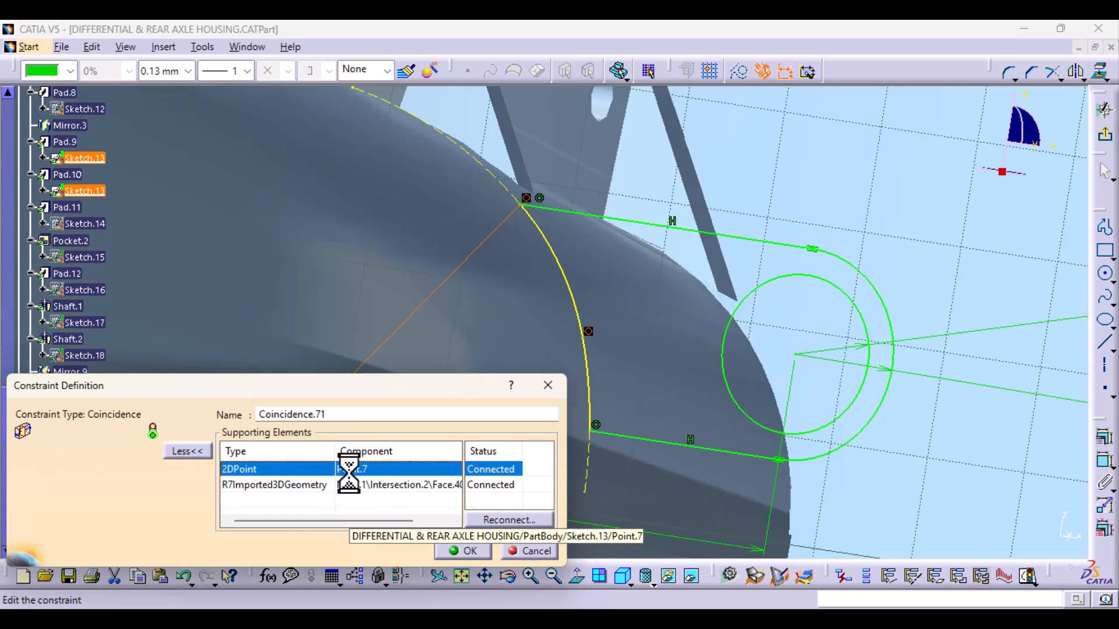
click(348, 487)
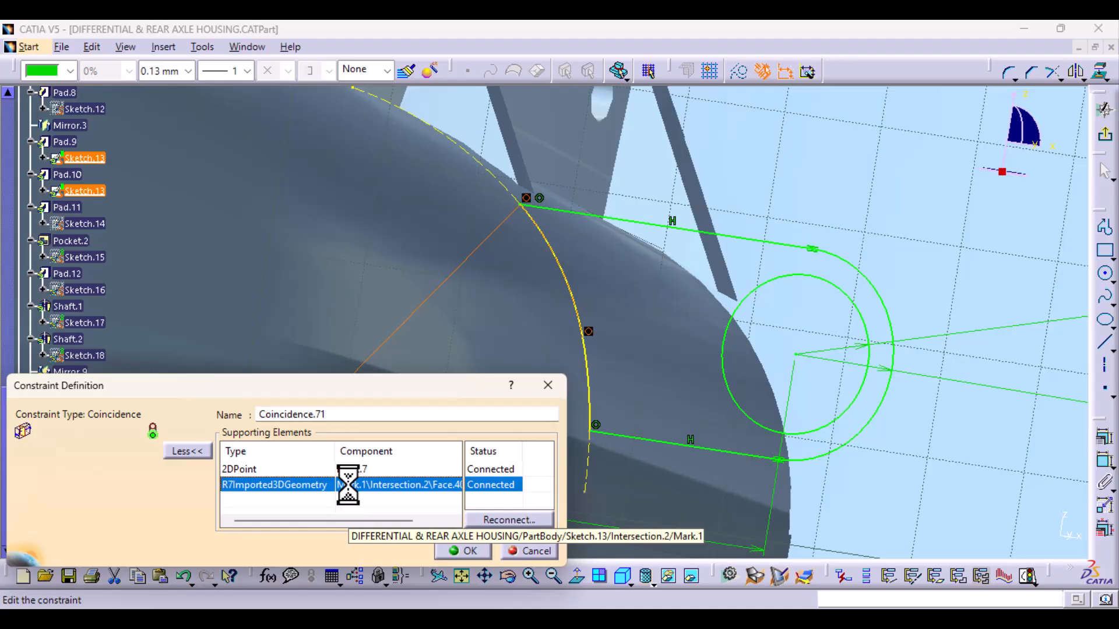
drag(433, 389, 233, 553)
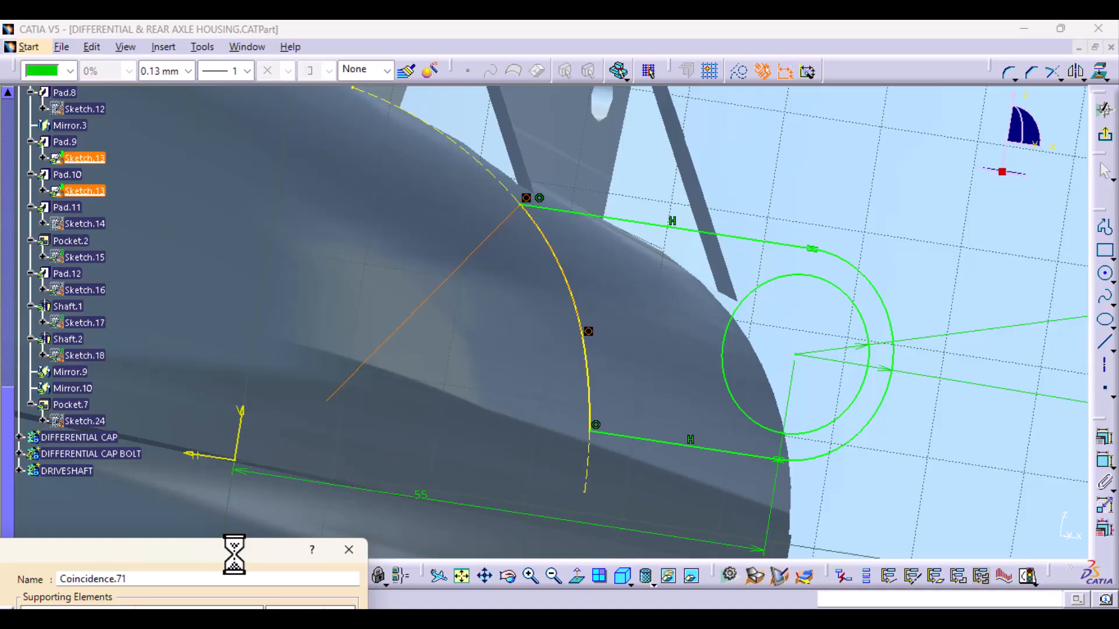
drag(234, 553, 300, 359)
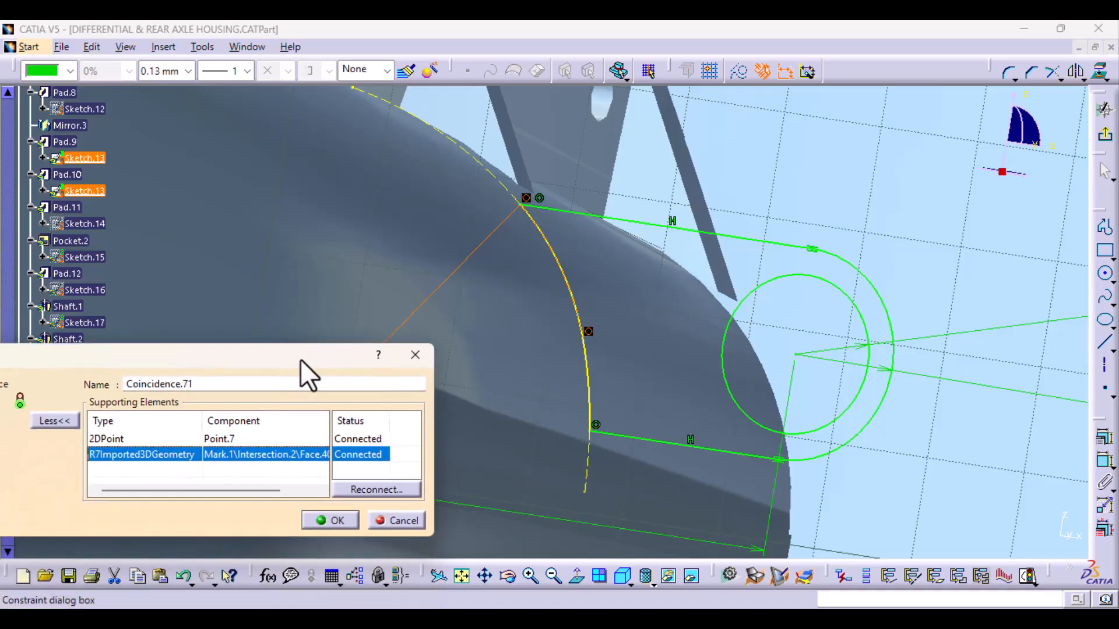
click(338, 519)
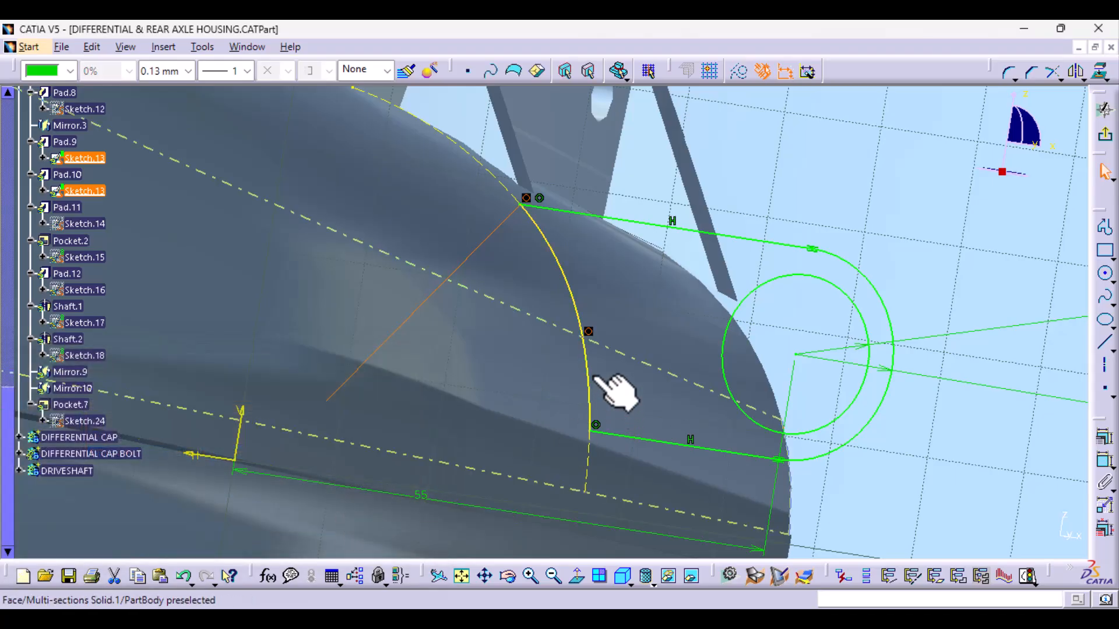
key(Escape)
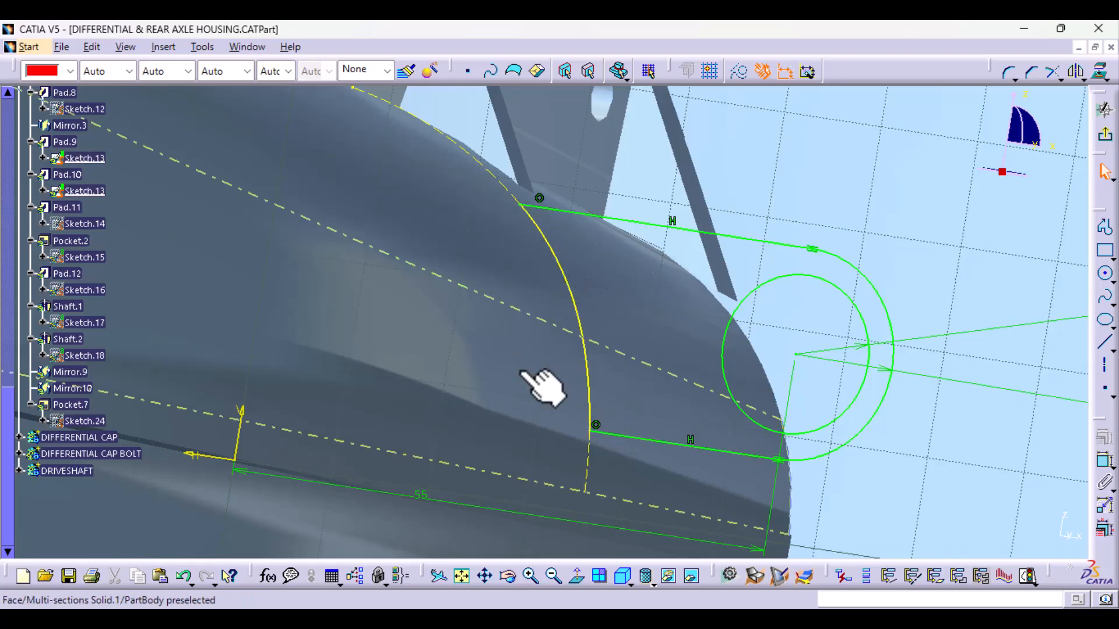
- Exit the lug sketch, select the tubular pads under the axle arm, Pad.11, and open their profile, Sketch.14, for editing
middle_drag(589, 344, 606, 424)
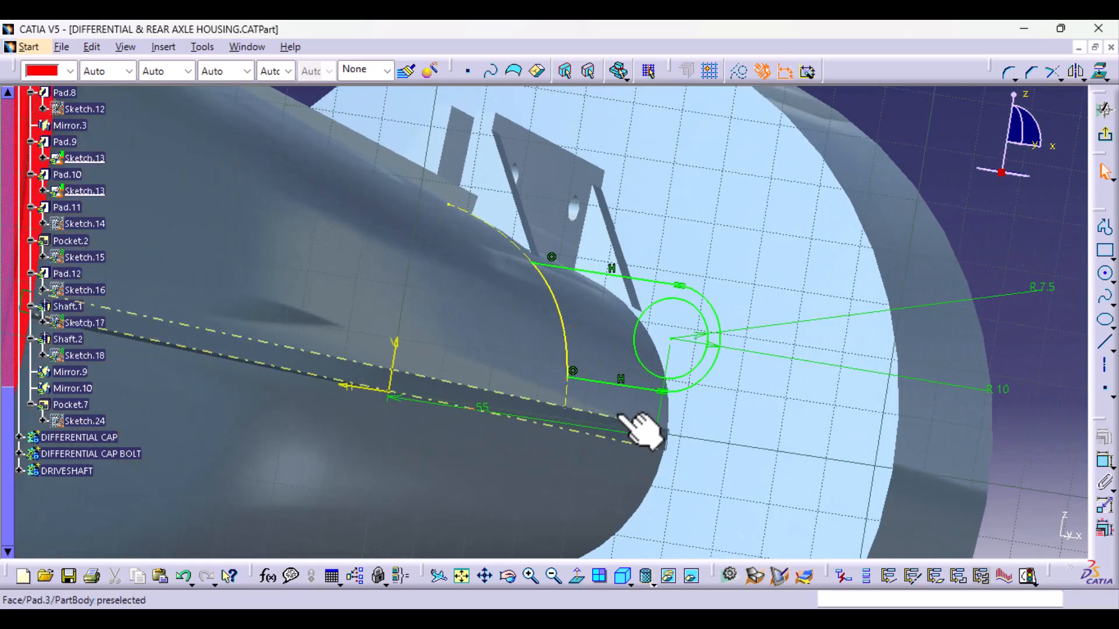
click(1107, 141)
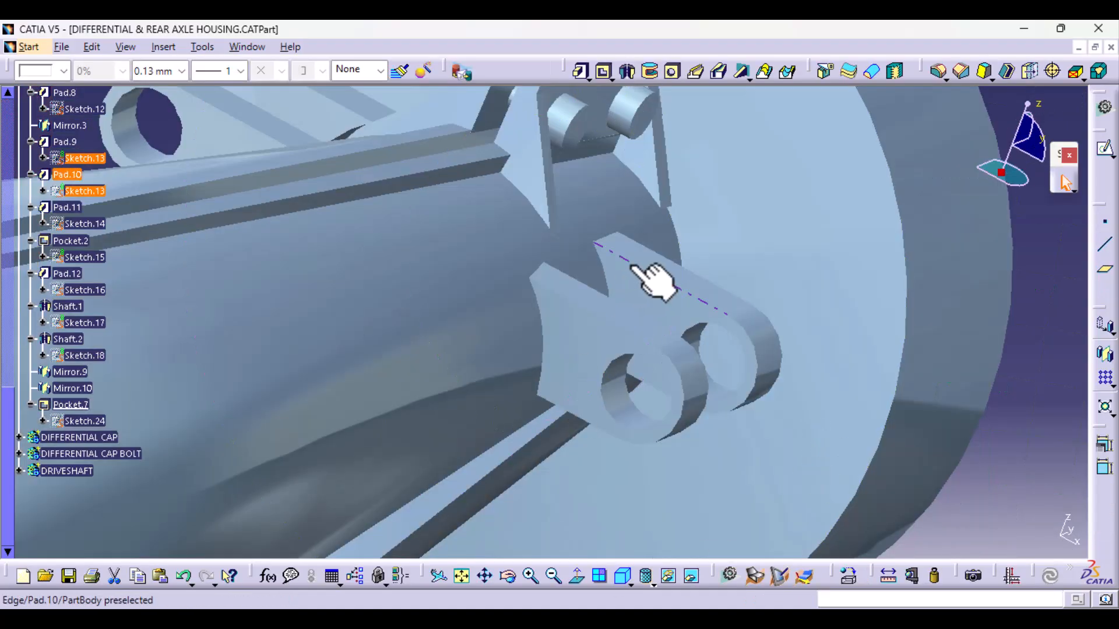
middle_drag(653, 283, 637, 443)
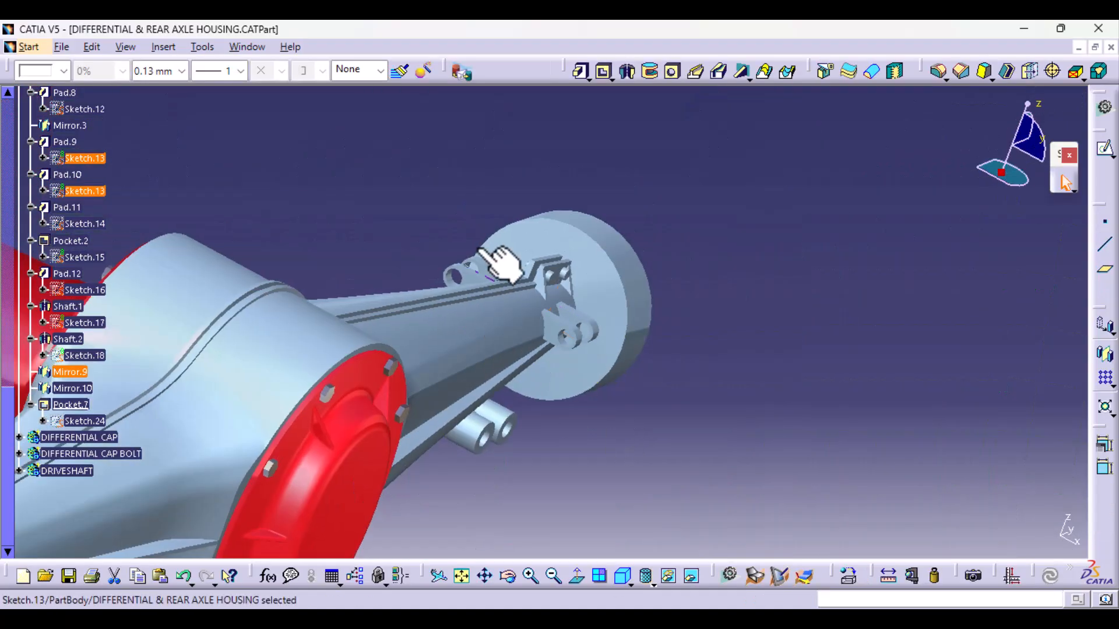
middle_drag(583, 402, 486, 417)
click(466, 426)
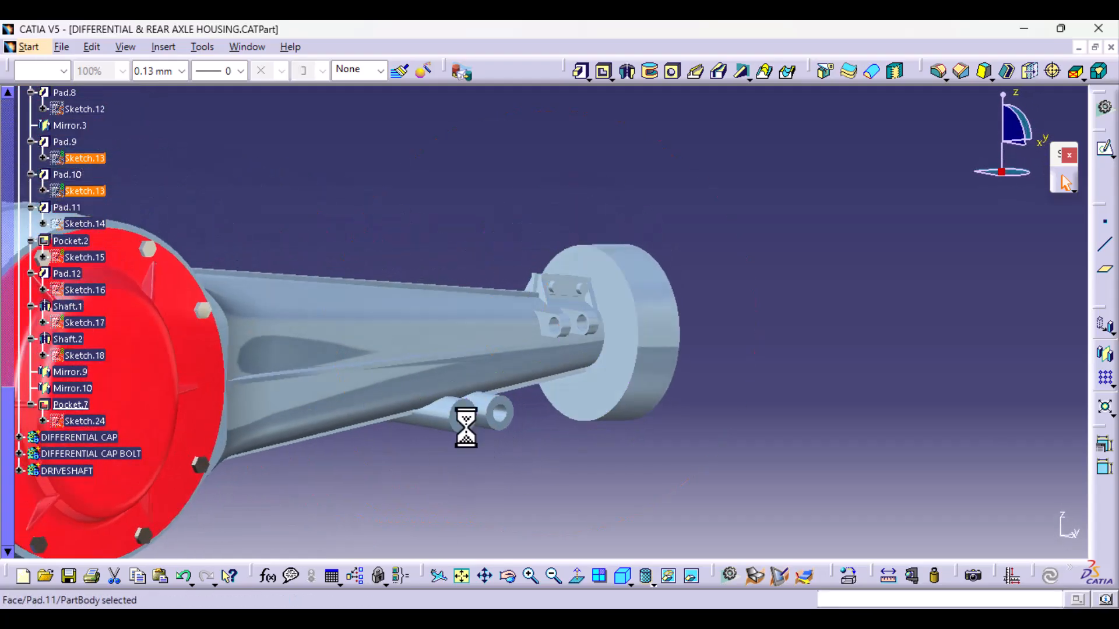
click(93, 224)
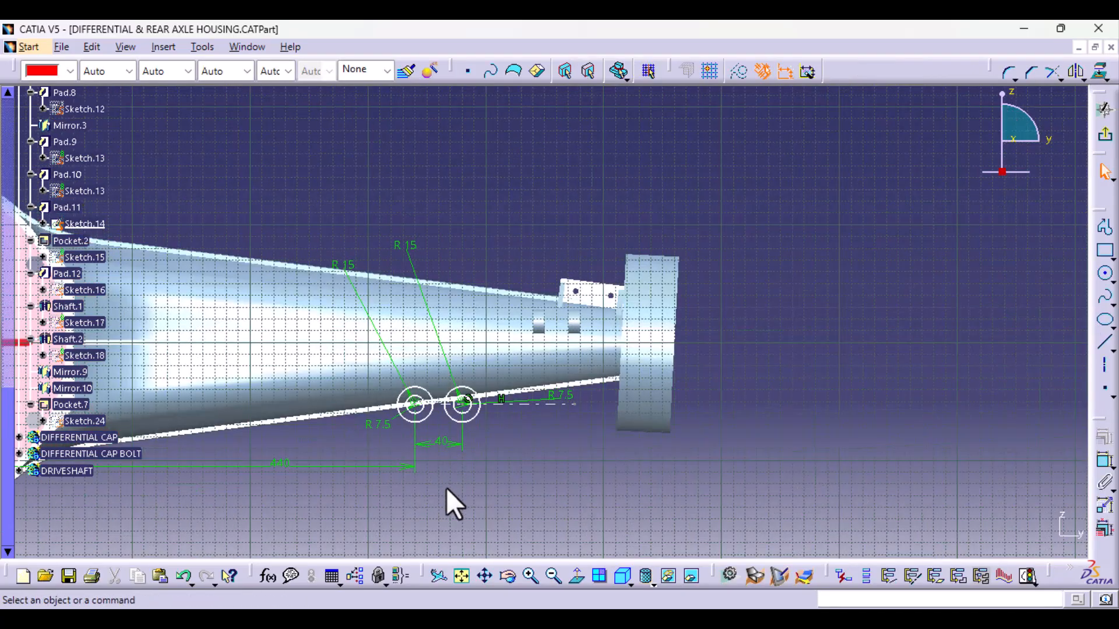
- Set the radius of both outer circles in the tube profile sketch to 10 mm
double_click(406, 245)
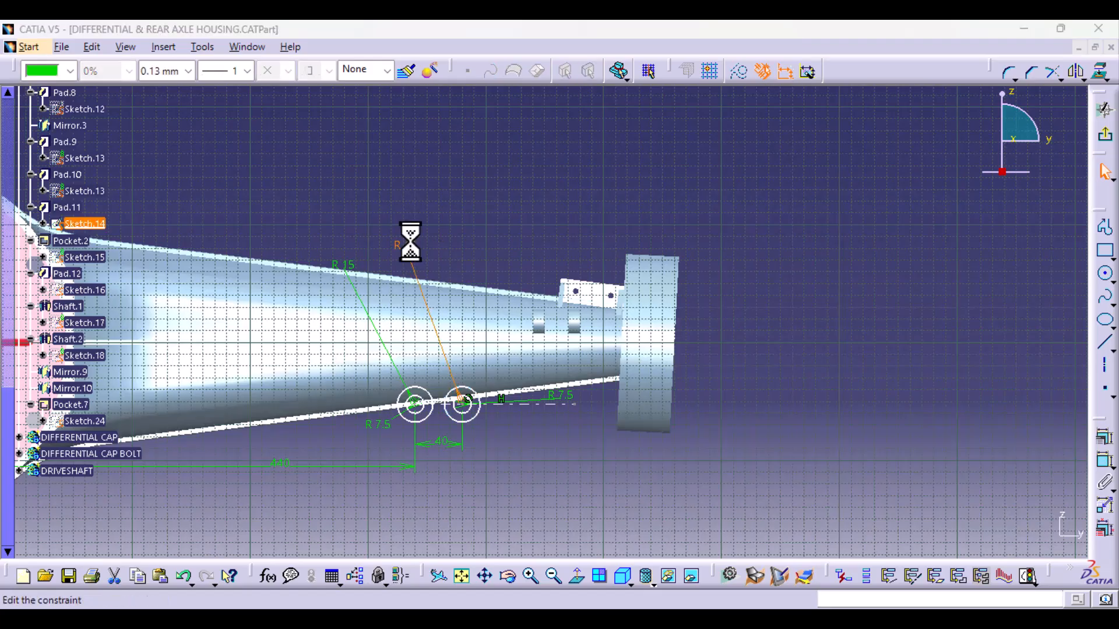
text(10)
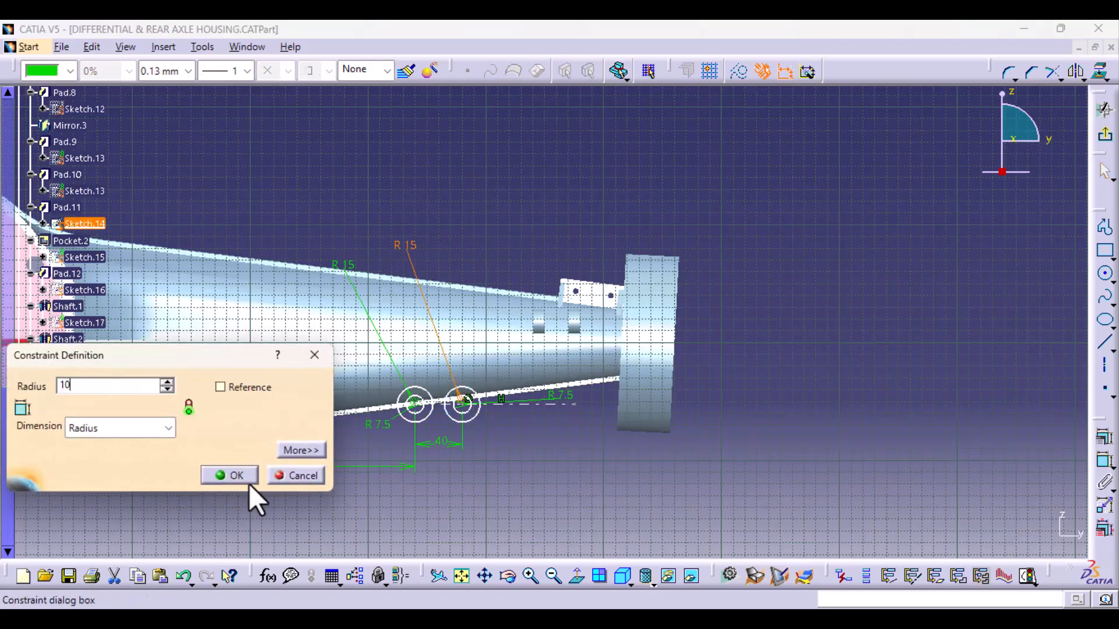
click(231, 474)
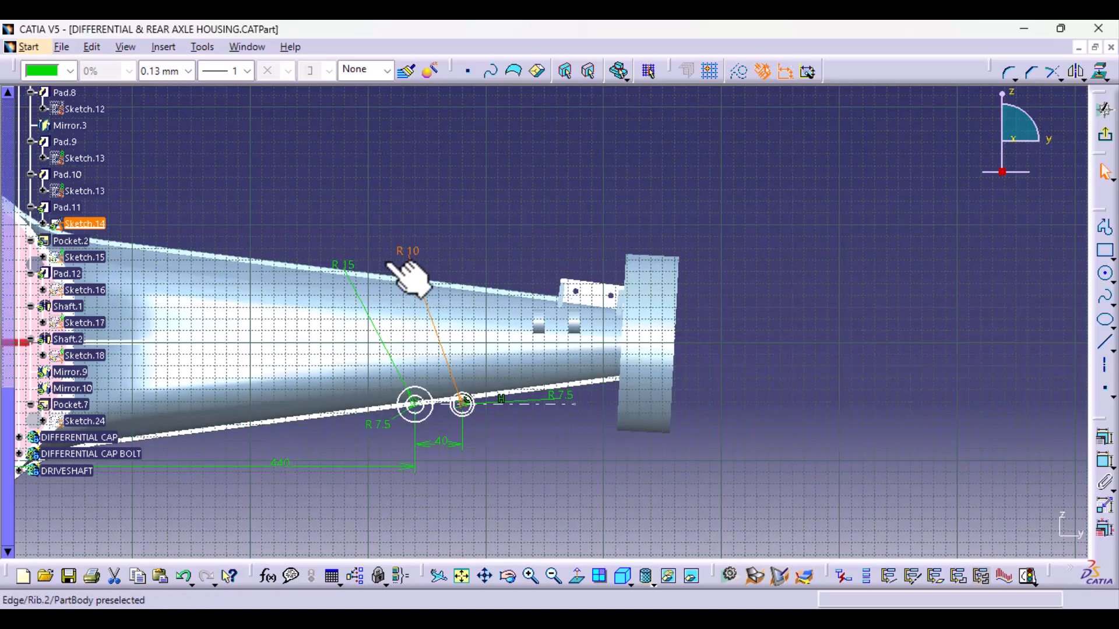
double_click(348, 265)
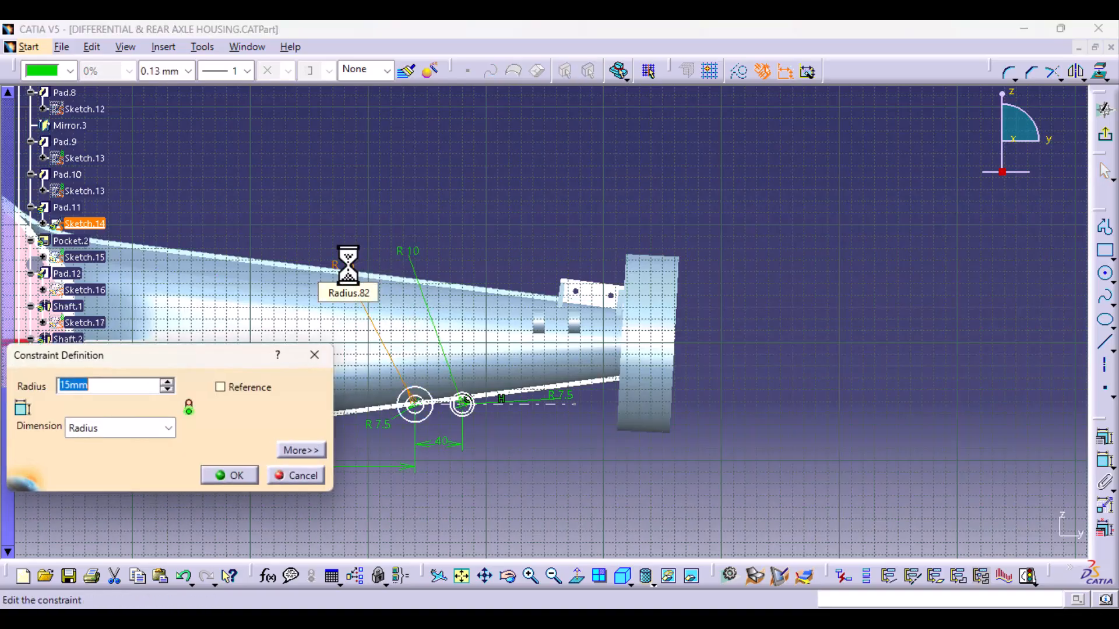
text(10)
key(Return)
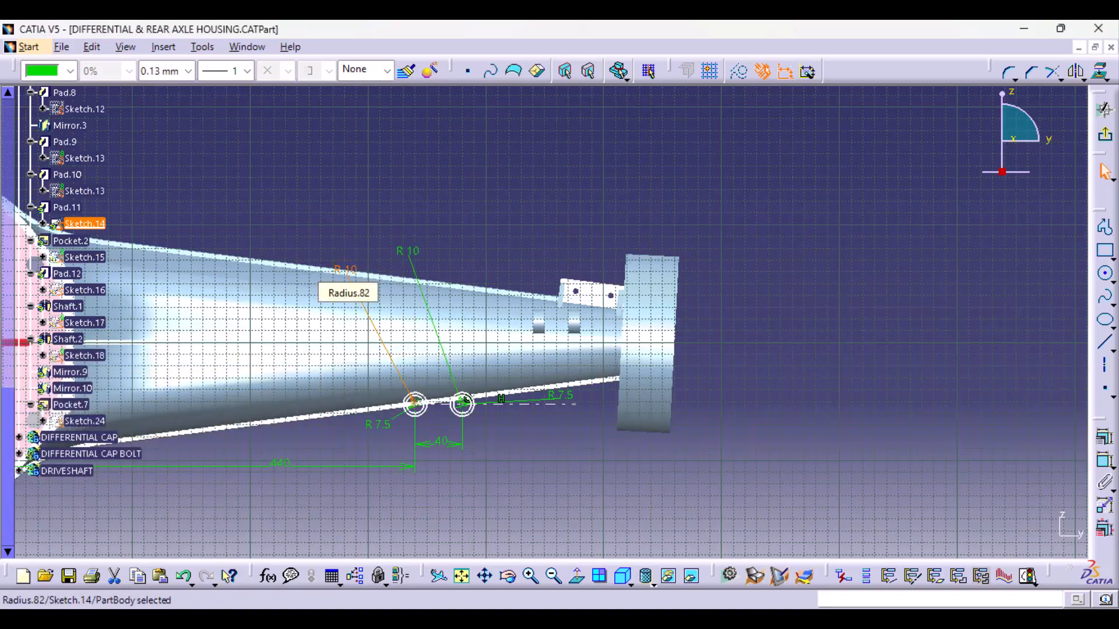
- Move the dashed horizontal centre line upward so both circle pairs shift above the arm's lower rib, and exit the sketch
middle_drag(393, 491, 416, 327)
middle_drag(464, 384, 669, 196)
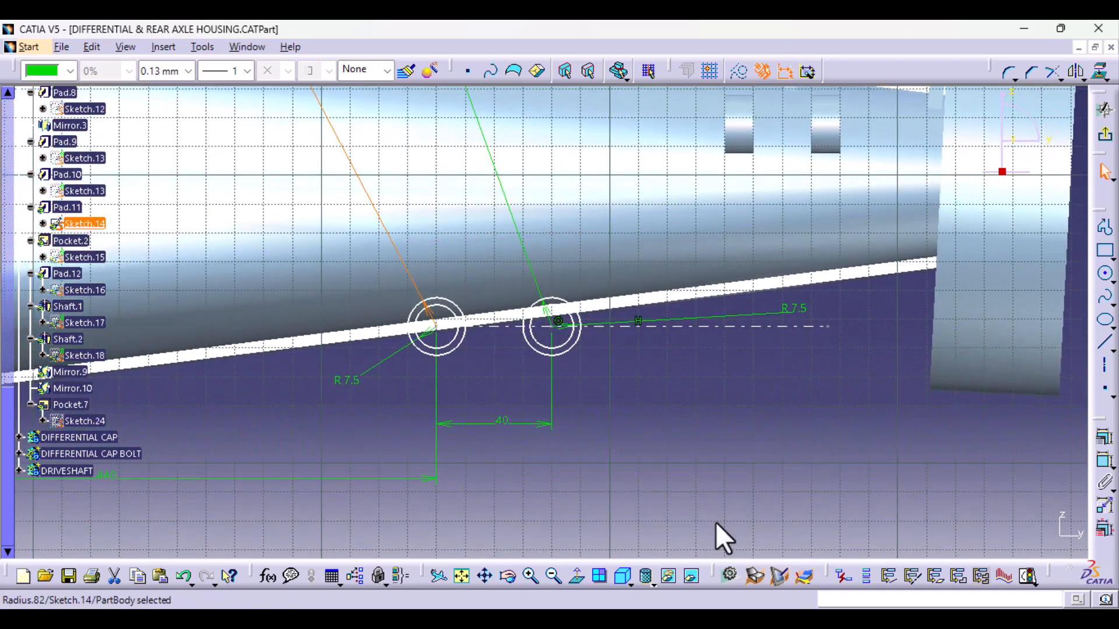
double_click(797, 317)
middle_drag(709, 392, 704, 535)
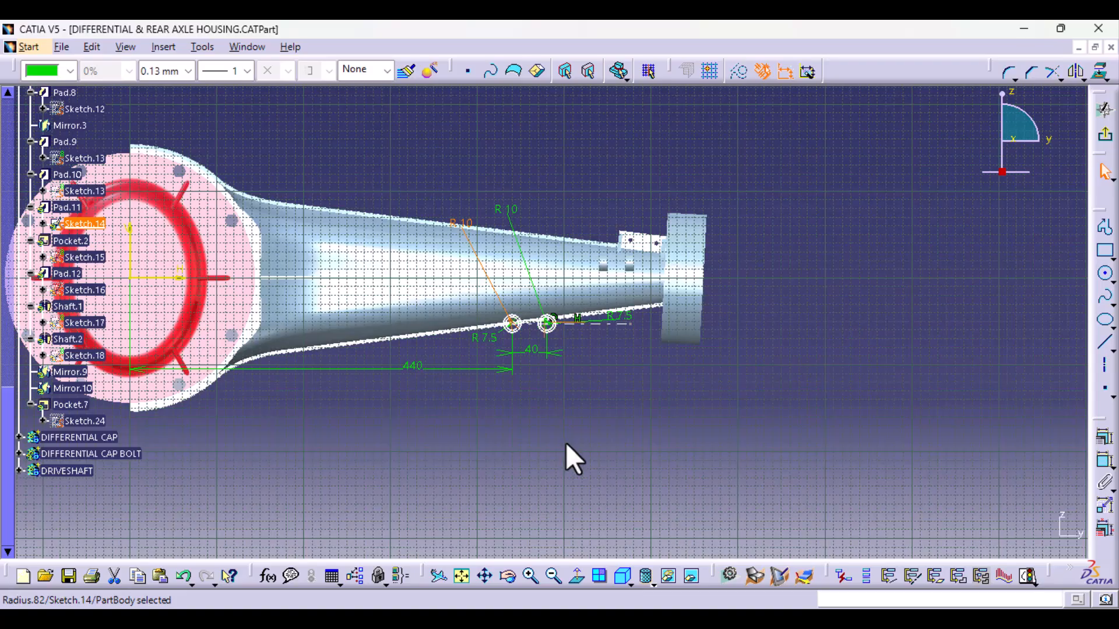
middle_drag(567, 450, 605, 217)
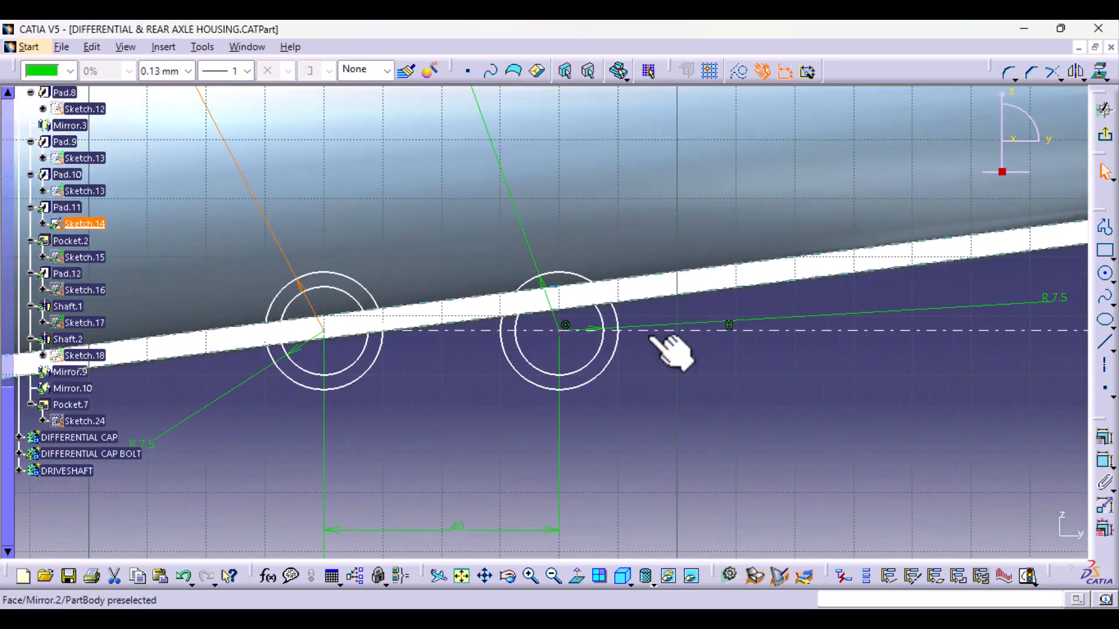
drag(668, 331, 669, 221)
middle_drag(687, 340, 689, 469)
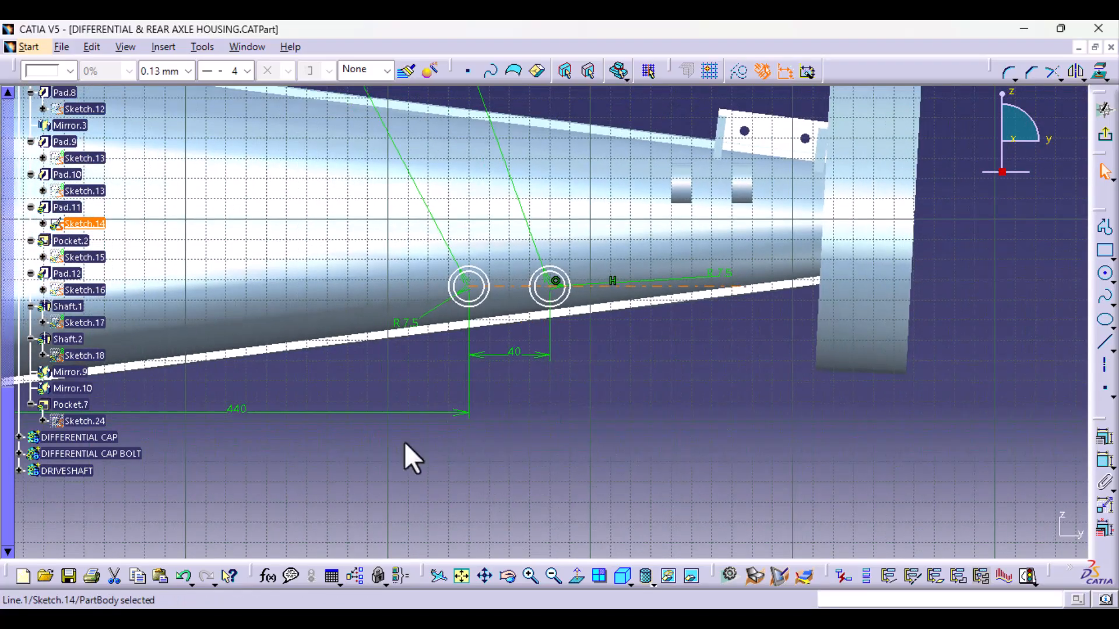
mouse_move(404, 441)
middle_down()
mouse_move(301, 303)
mouse_move(444, 316)
mouse_move(439, 374)
mouse_move(465, 387)
mouse_move(407, 282)
mouse_move(390, 282)
mouse_move(452, 319)
mouse_move(389, 294)
mouse_move(414, 332)
middle_up()
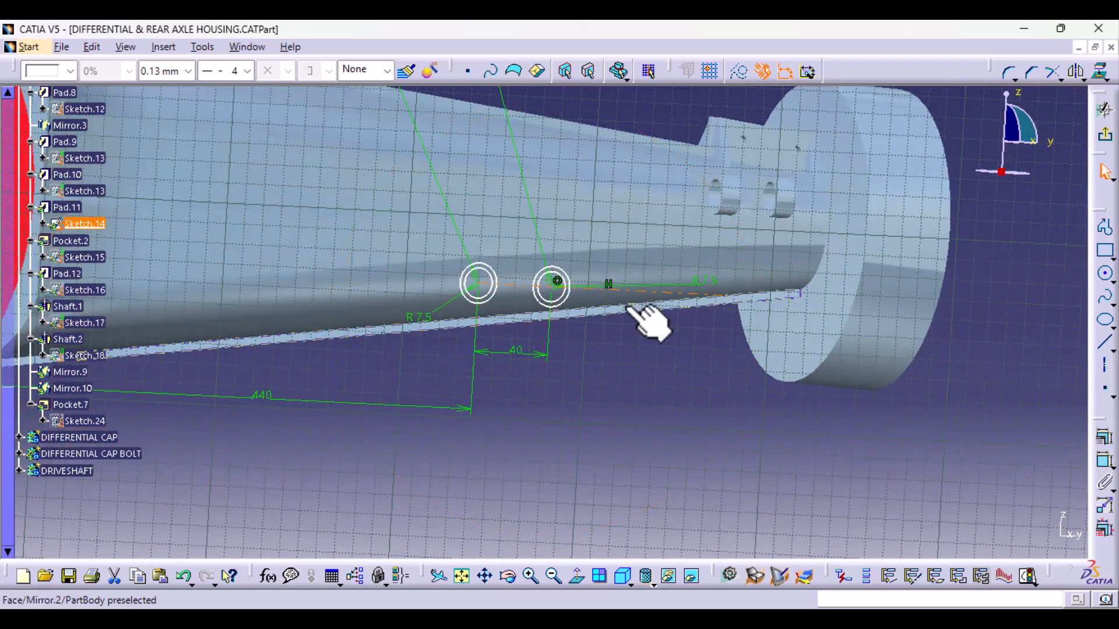
click(1104, 135)
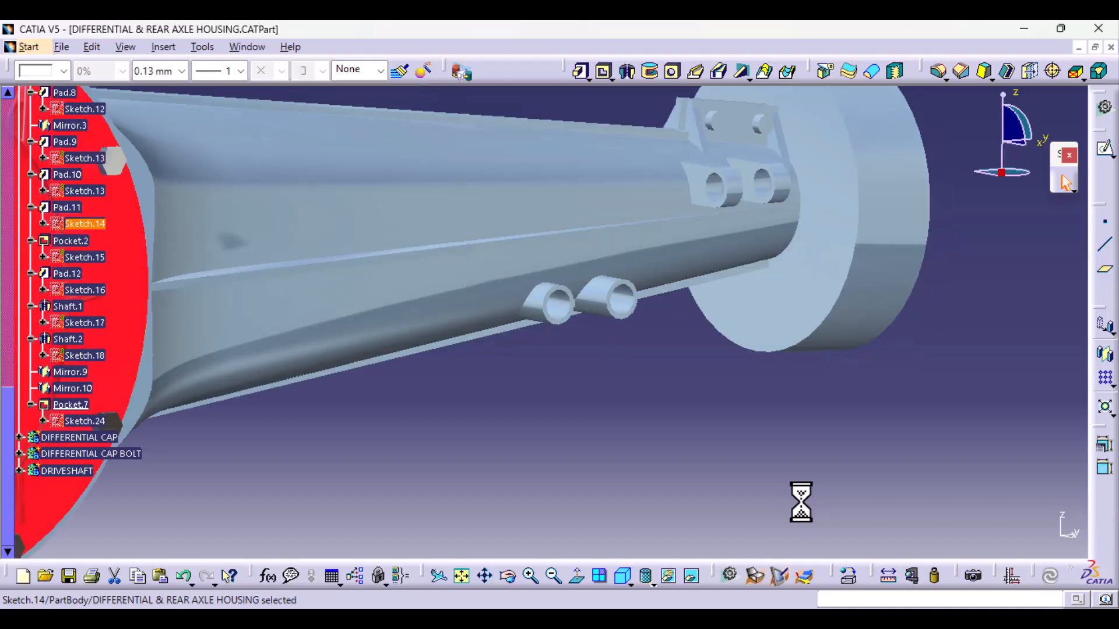
- Collapse the constraints and contents of Sketch.10 under Pad.6 in the specification tree
middle_drag(714, 389, 700, 509)
middle_drag(547, 405, 510, 506)
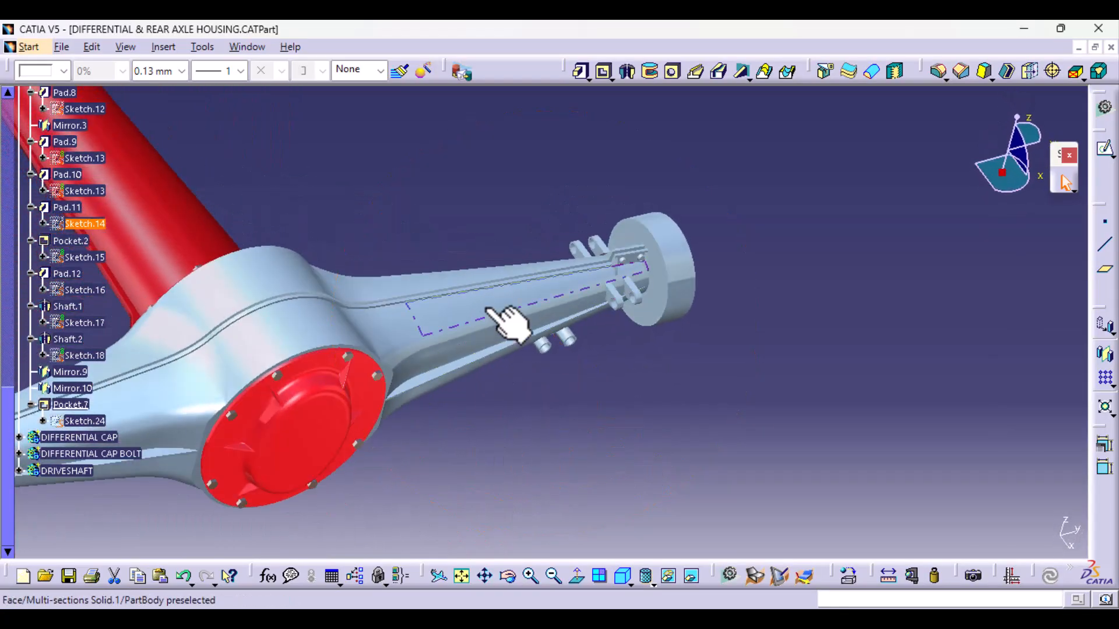
scroll(78, 207, up, 7)
scroll(78, 206, up, 1)
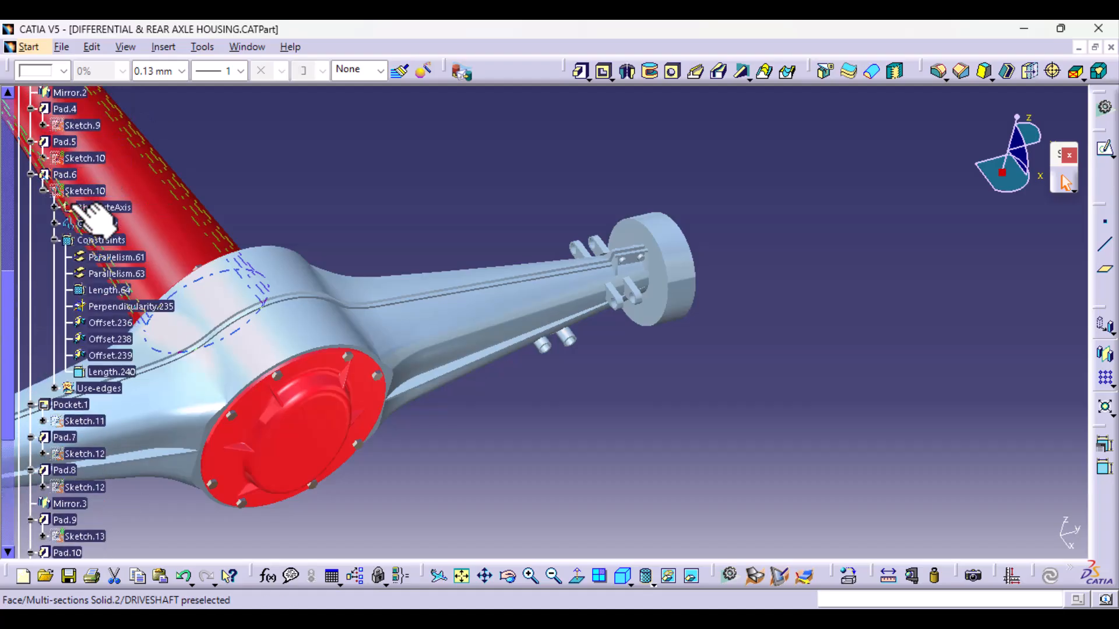
click(55, 239)
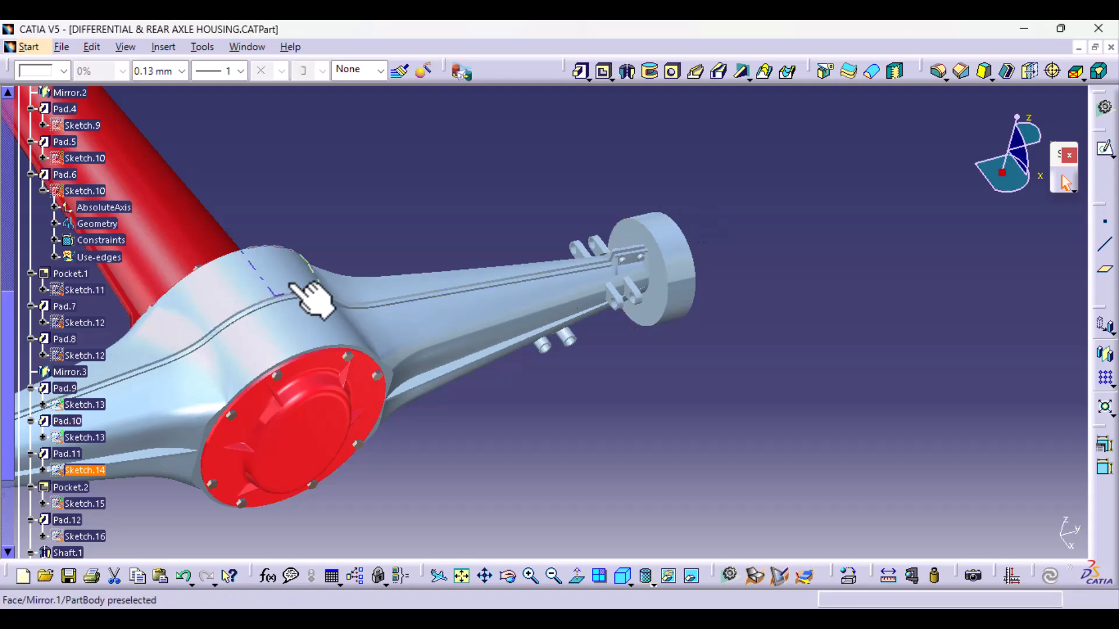
click(42, 191)
- Select Multi-sections Solid.1, expand its inputs in the tree, and open Sketch.2 for editing
scroll(75, 467, up, 10)
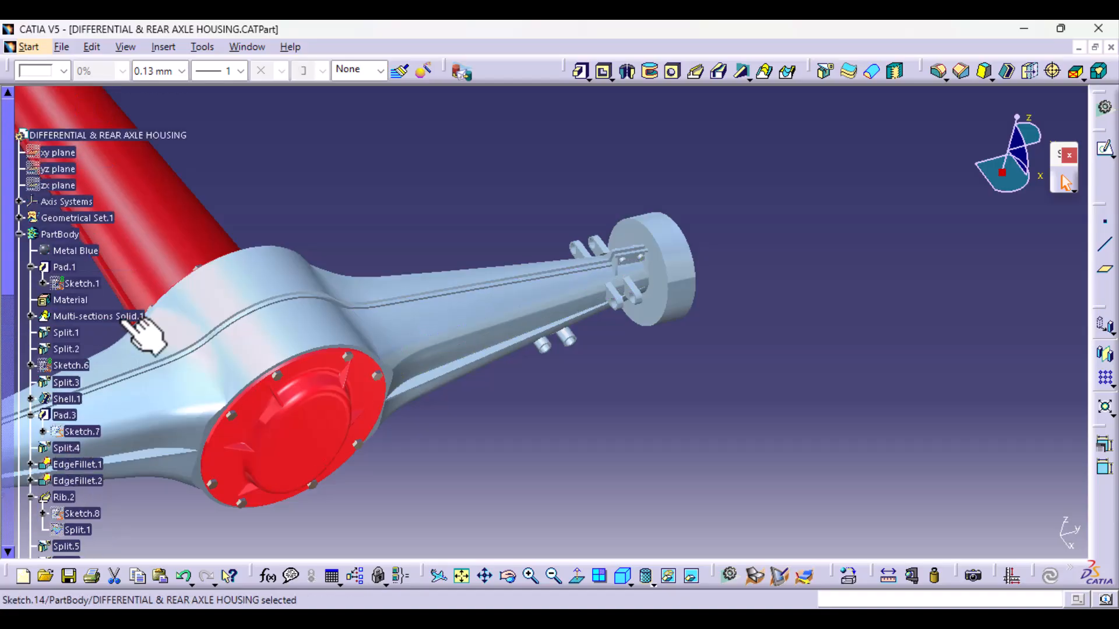
click(114, 317)
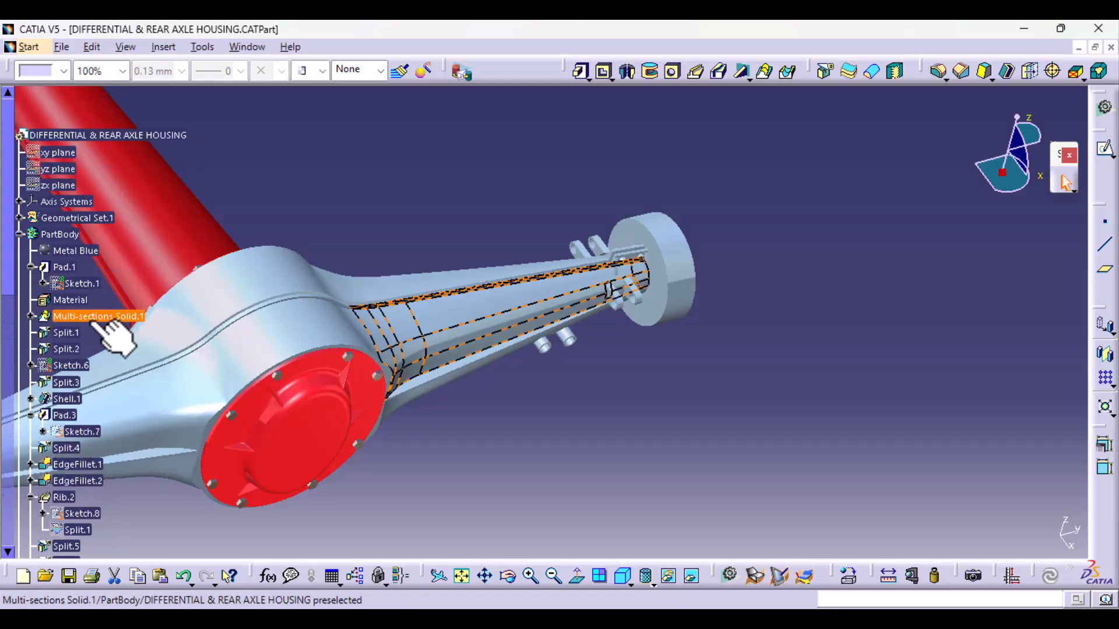
click(31, 317)
click(611, 444)
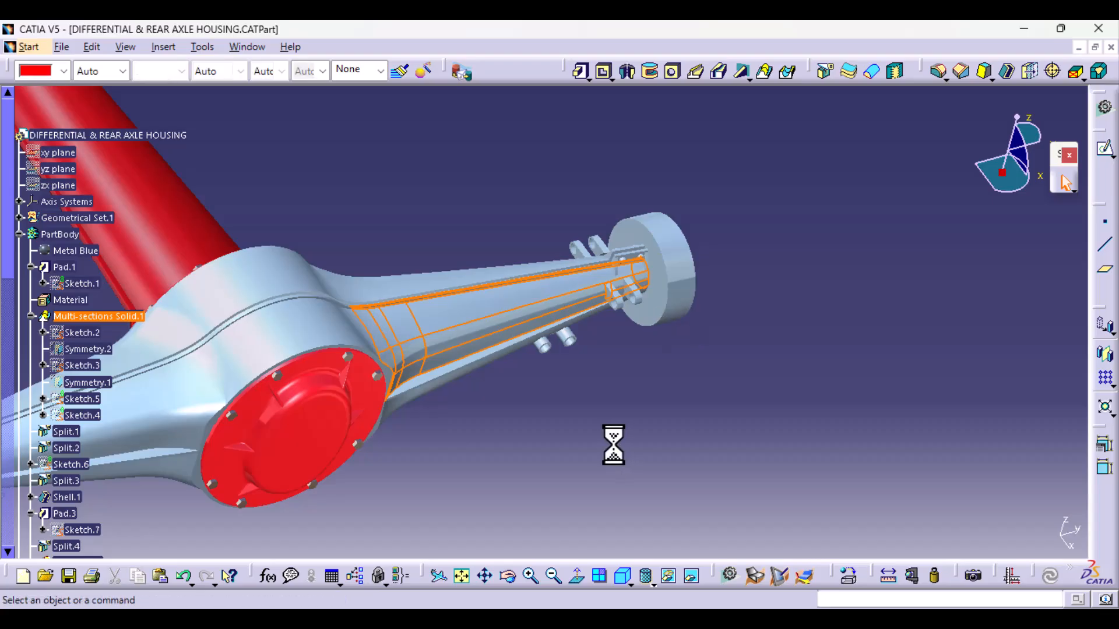
middle_drag(449, 445, 618, 311)
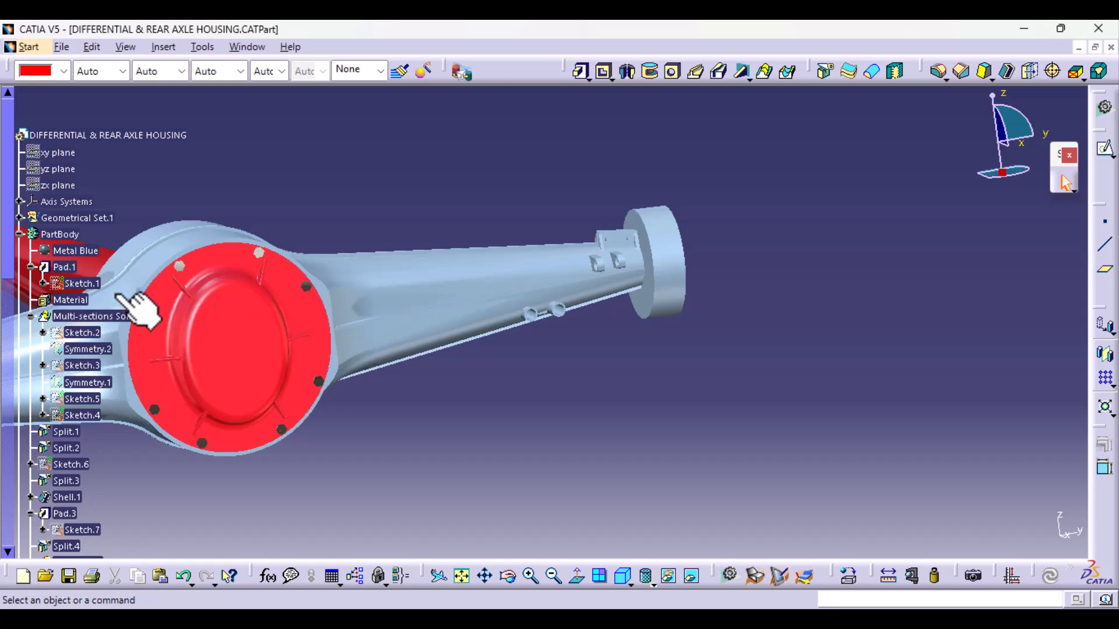
double_click(84, 332)
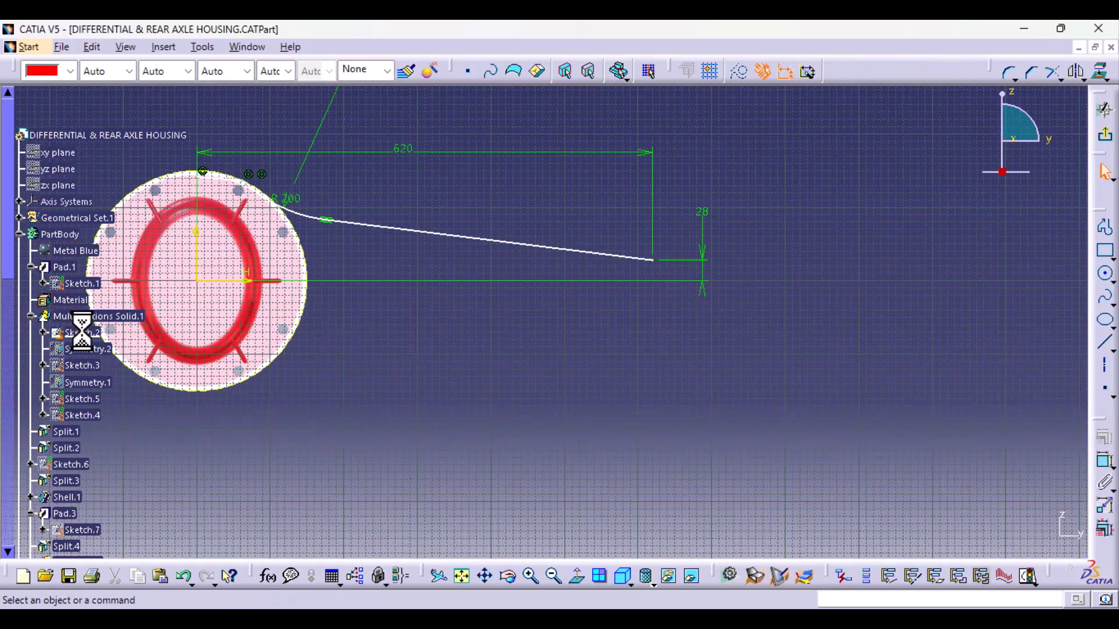
- Set the height of the arm profile line's outer end above the horizontal axis to 20 mm in Sketch.2
double_click(702, 212)
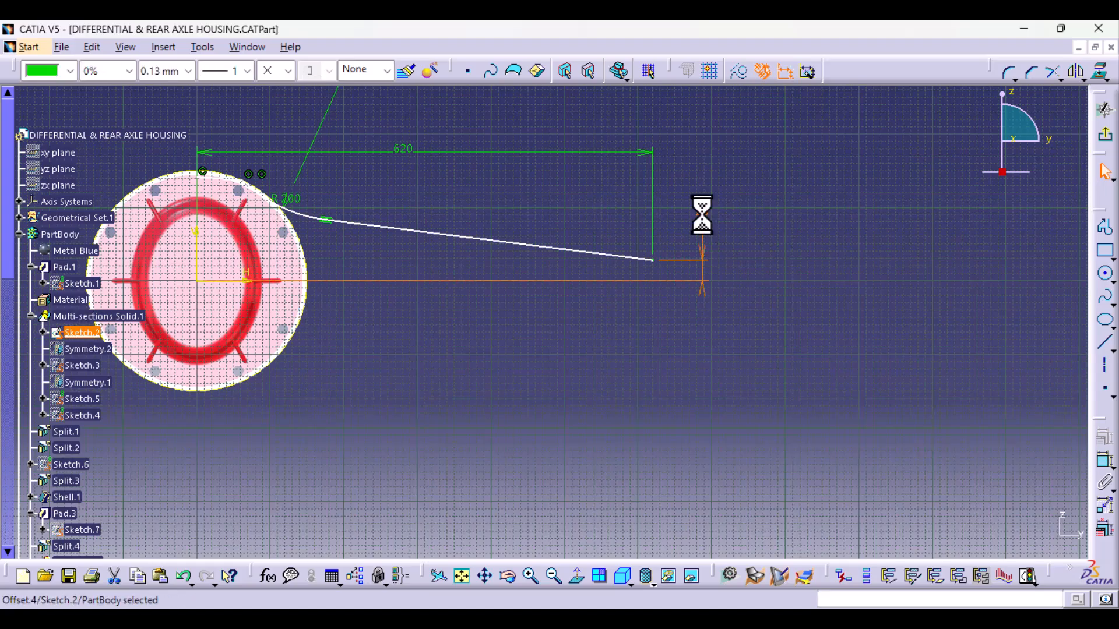
text(20)
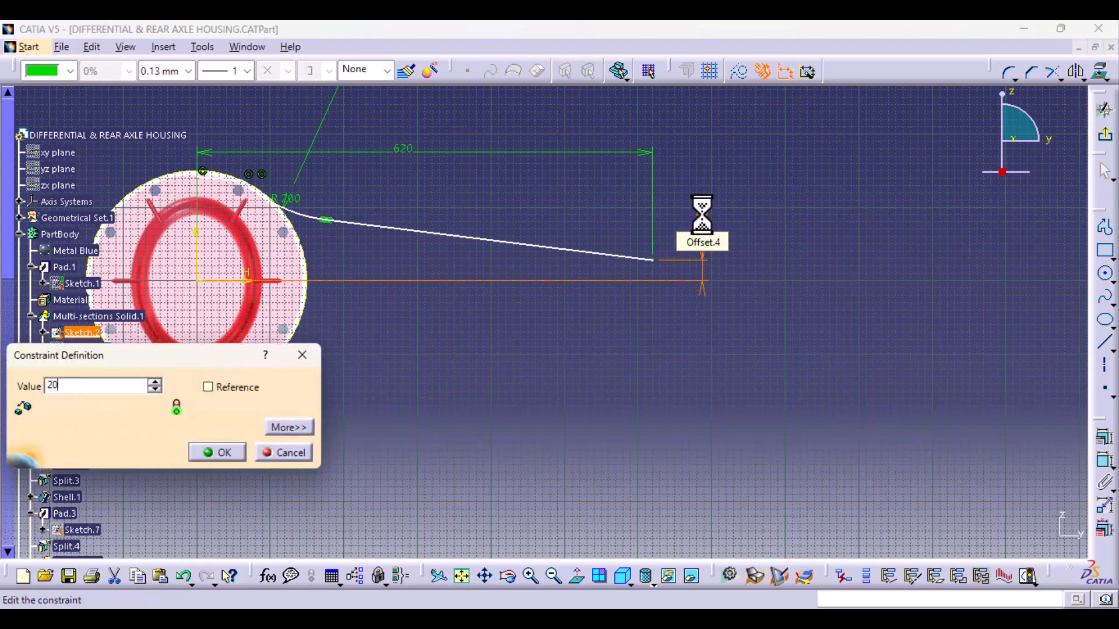
key(Return)
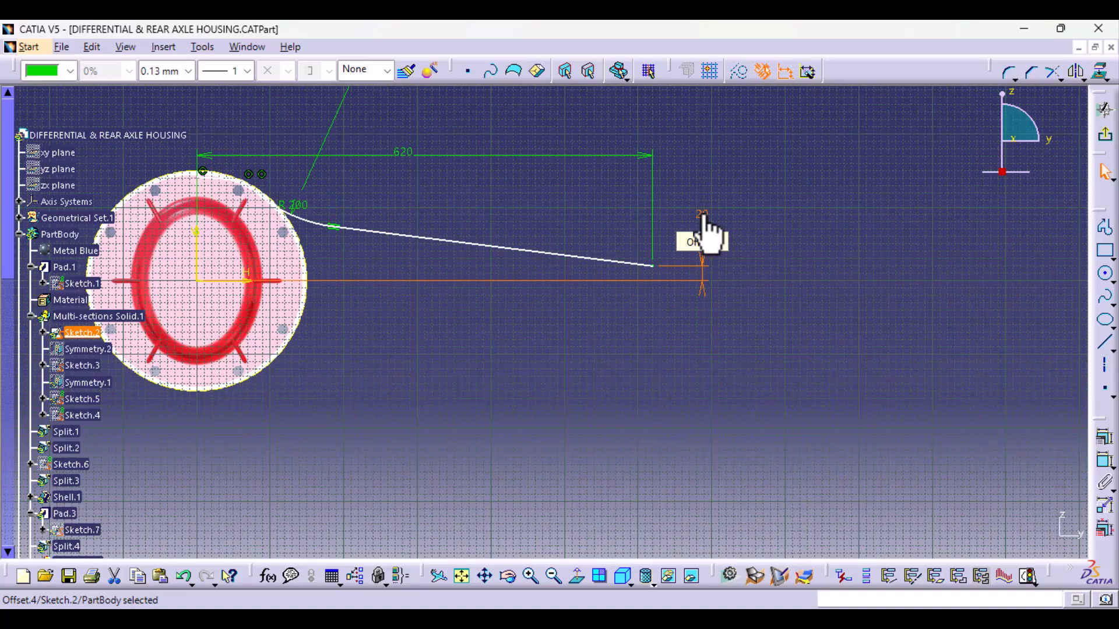
click(910, 390)
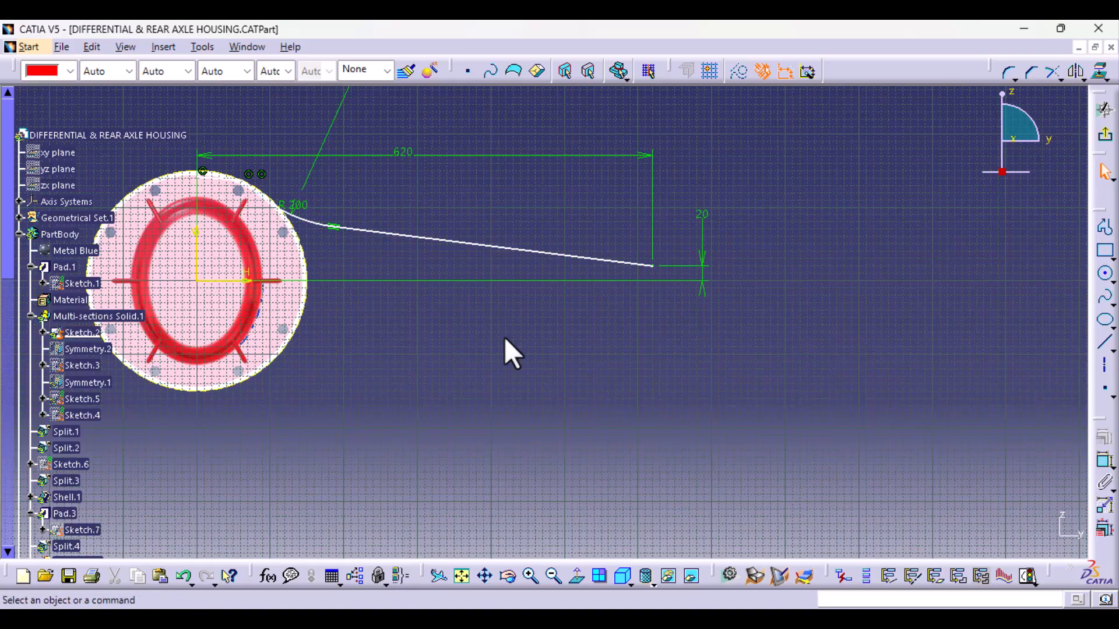
- Dimension the height of the arc-to-line tangent point above the horizontal axis, set it to 60 mm, and exit Sketch.2
click(1103, 460)
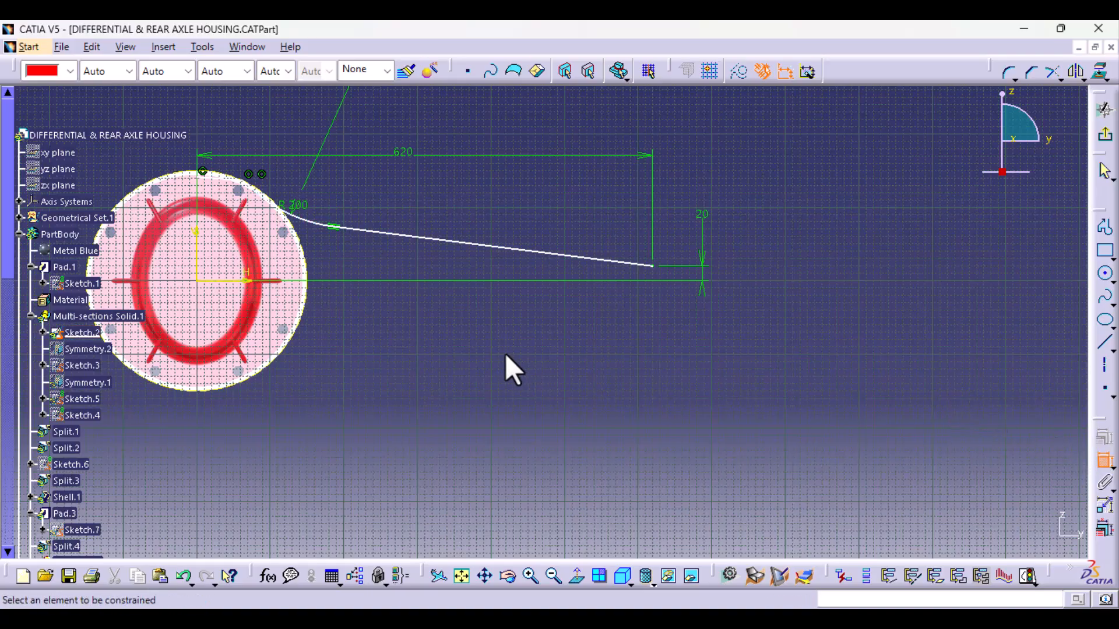
click(330, 226)
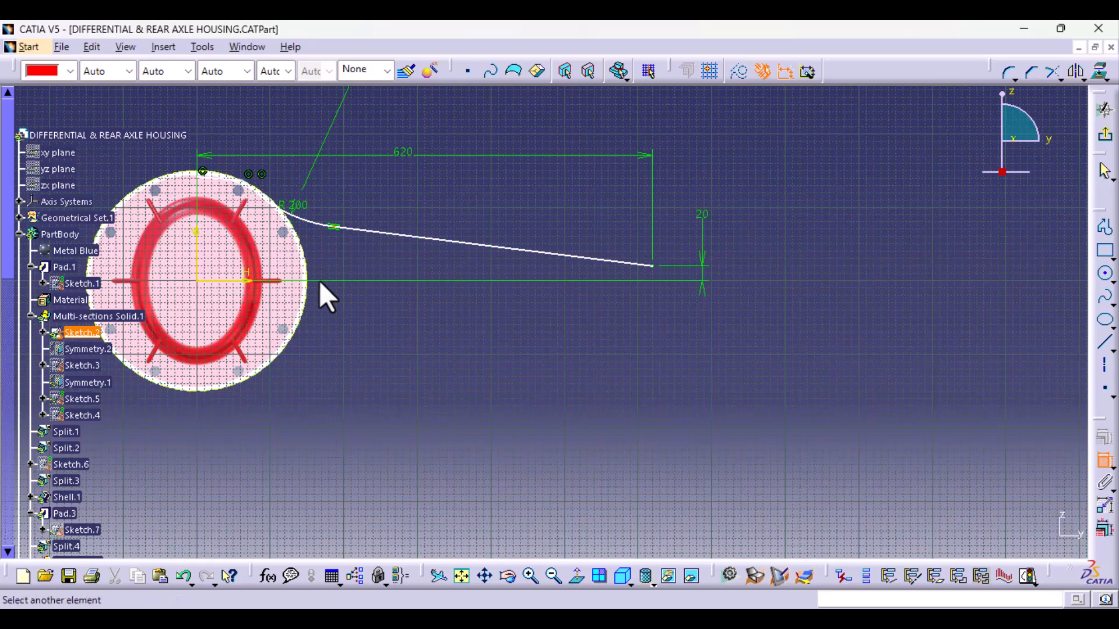
click(229, 284)
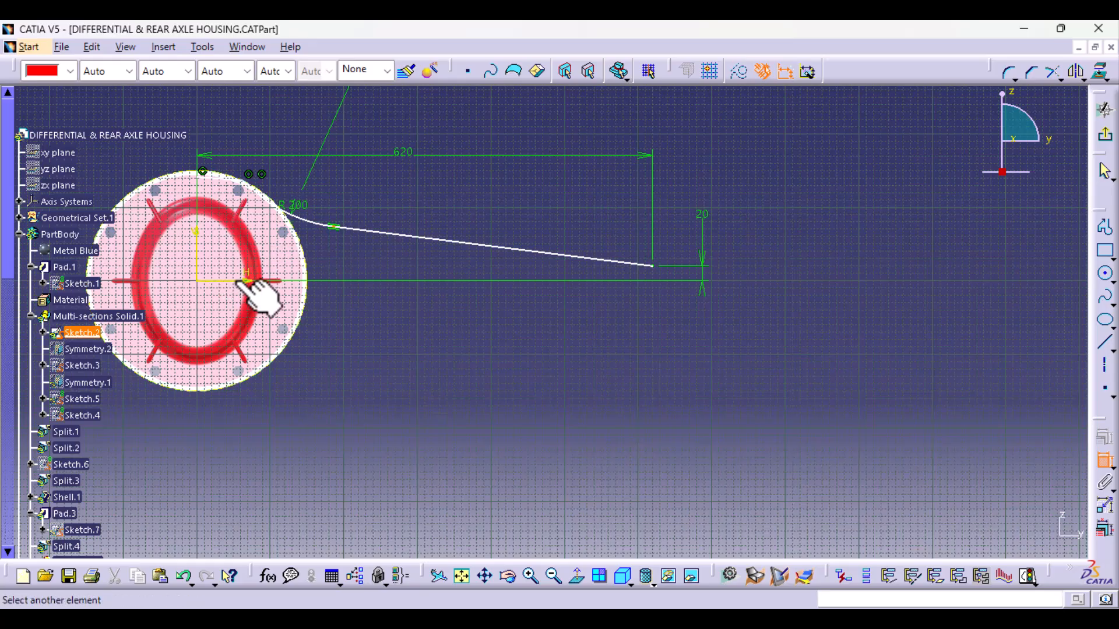
click(389, 326)
double_click(389, 325)
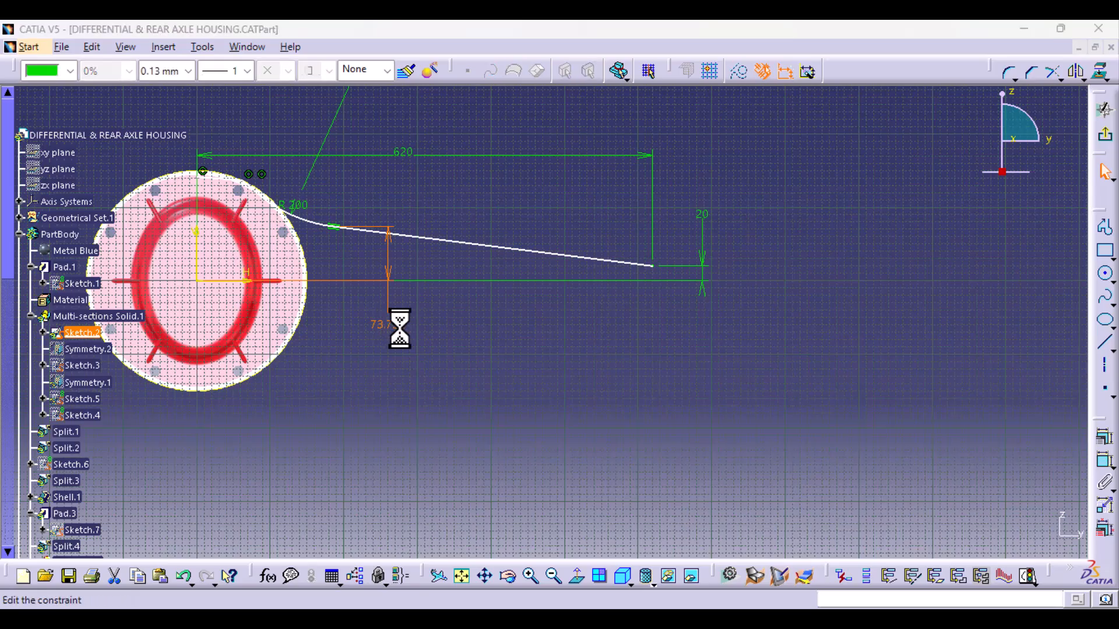
text(80)
key(Return)
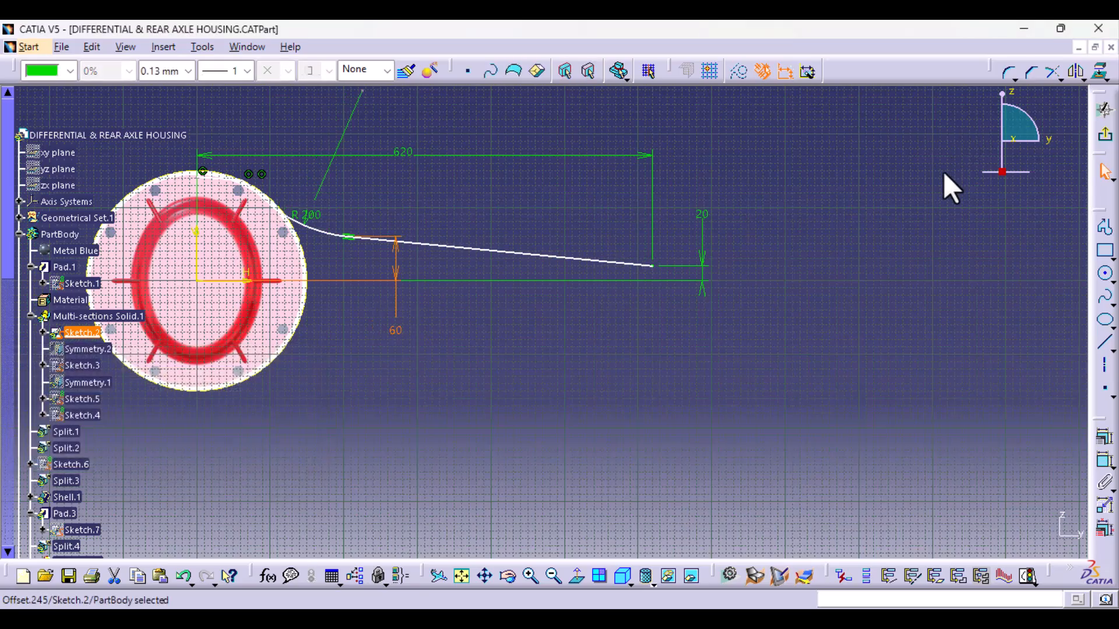
click(1105, 135)
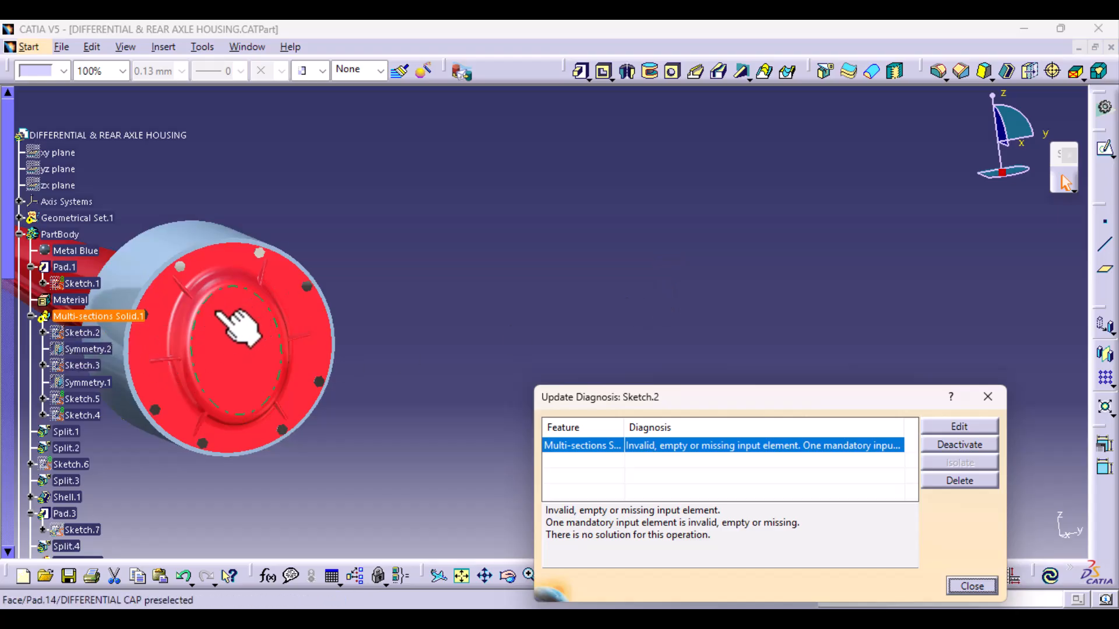
- Open Sketch.3 under Multi-sections Solid.1, edit the 28 mm offset at the line's outer end, and exit the sketch
double_click(84, 365)
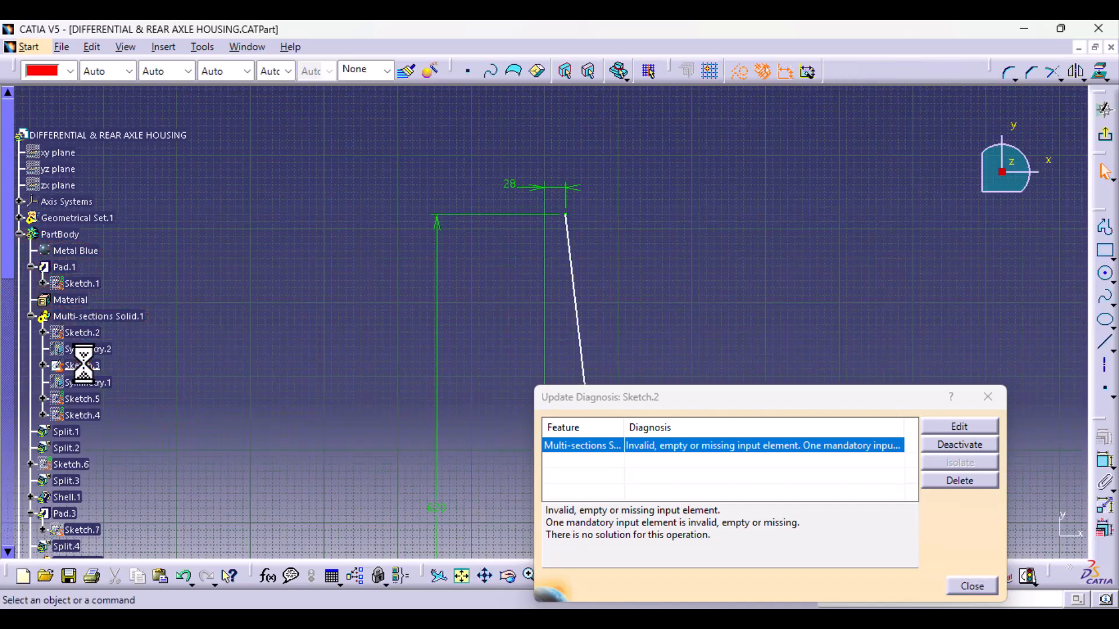
double_click(512, 184)
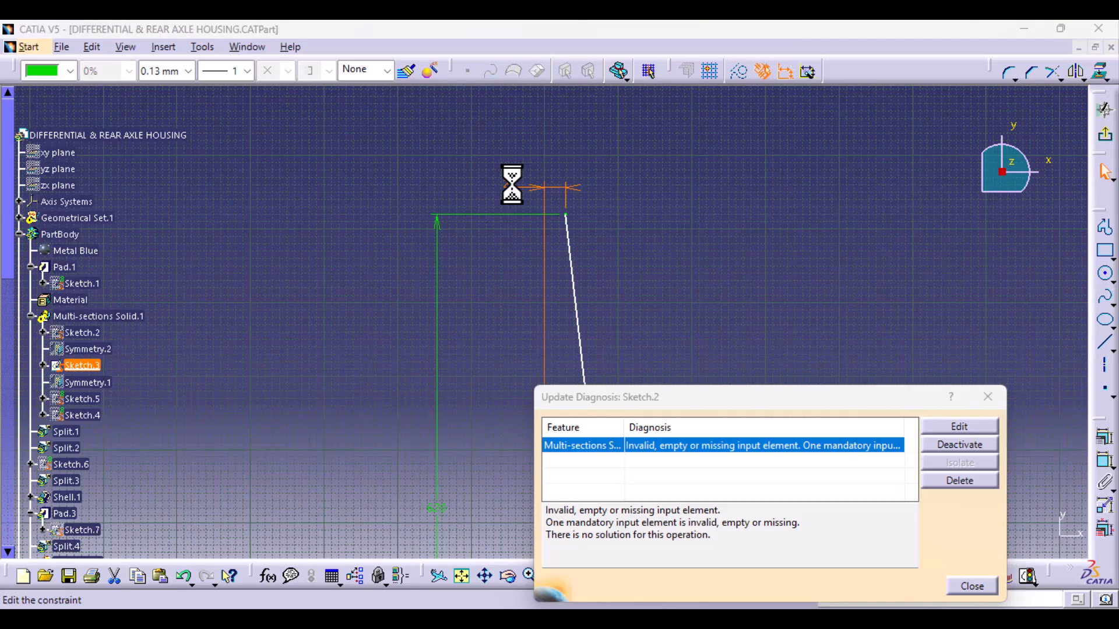
key(Return)
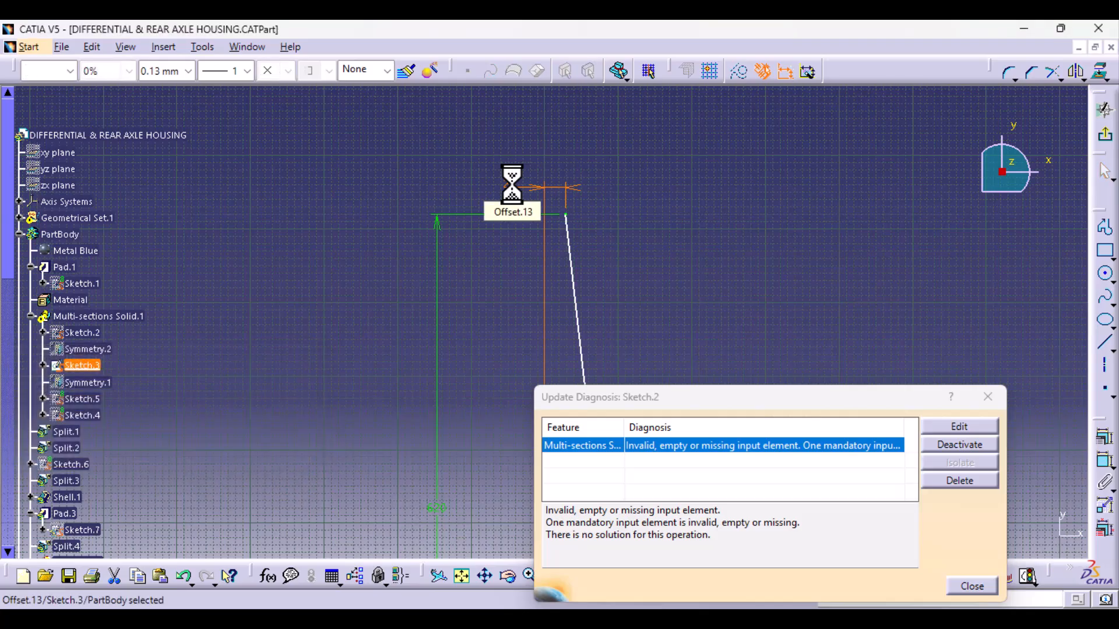
mouse_move(749, 212)
middle_down()
mouse_move(744, 392)
mouse_move(624, 259)
mouse_move(617, 198)
mouse_move(550, 175)
middle_up()
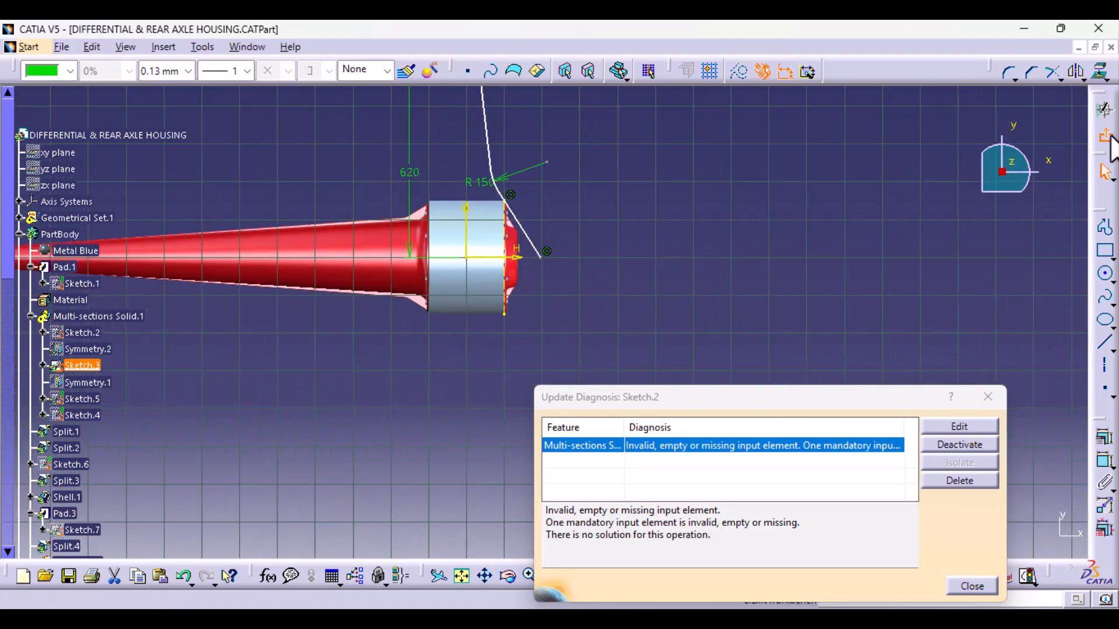
click(1110, 139)
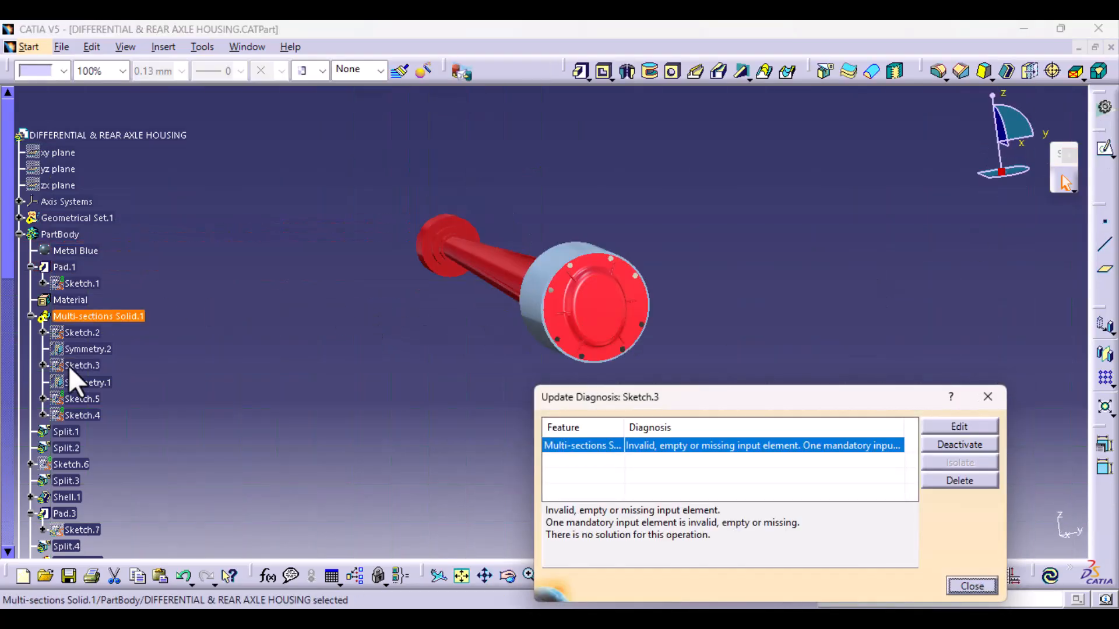
- Open Sketch.4 under Multi-sections Solid.1, edit the 56 mm diameter of the arm's end circle, and exit the sketch
double_click(87, 414)
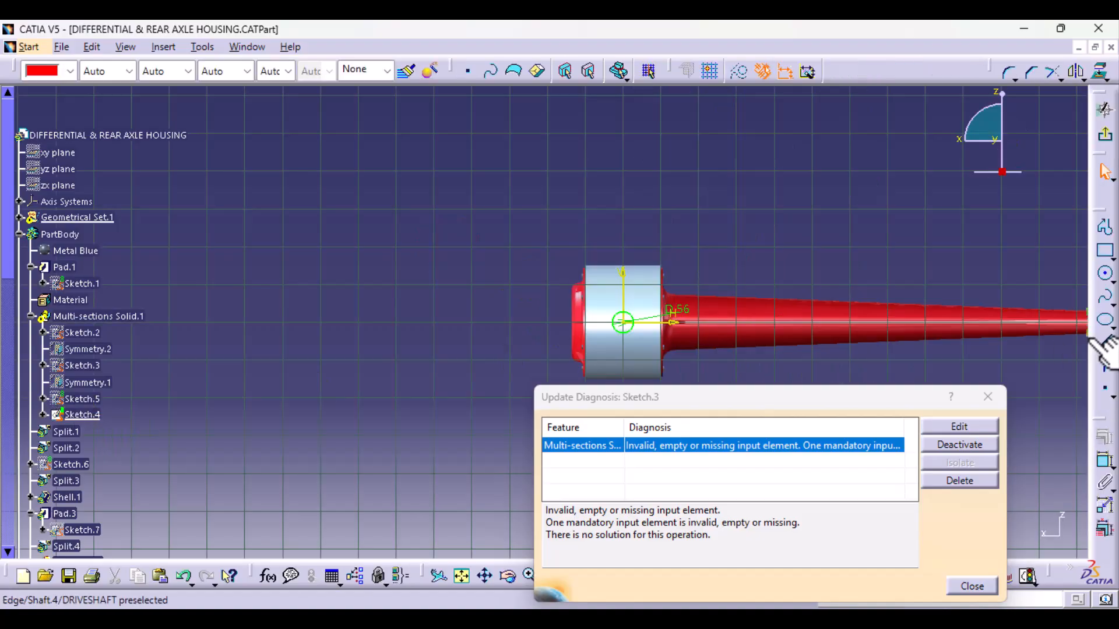
mouse_move(947, 286)
middle_down()
mouse_move(774, 255)
mouse_move(520, 270)
middle_up()
middle_drag(349, 374, 531, 318)
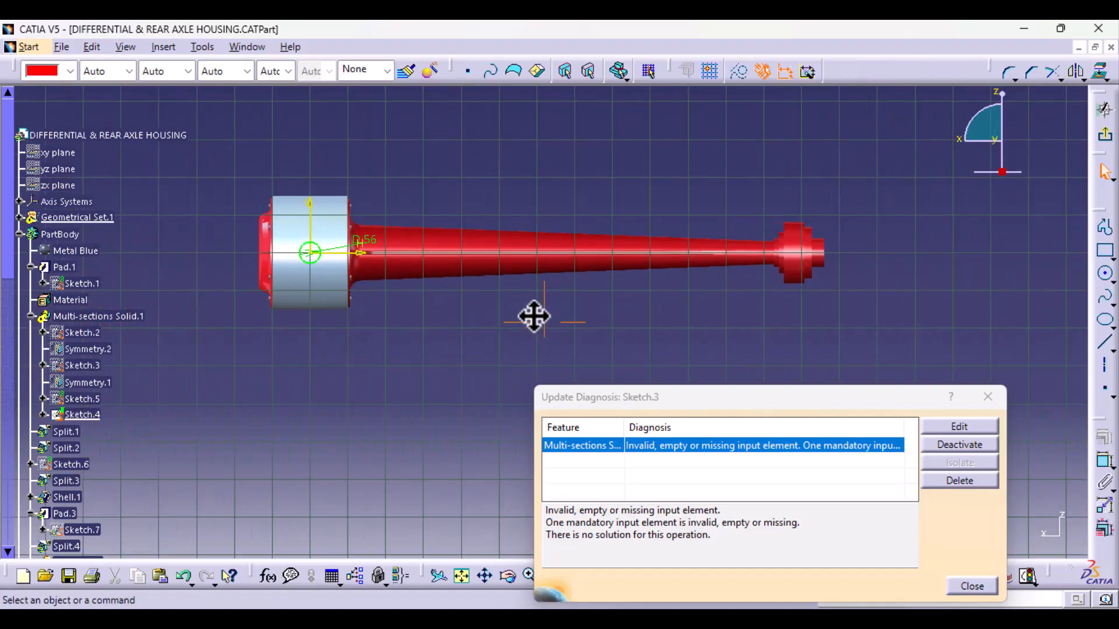
middle_drag(378, 324, 527, 347)
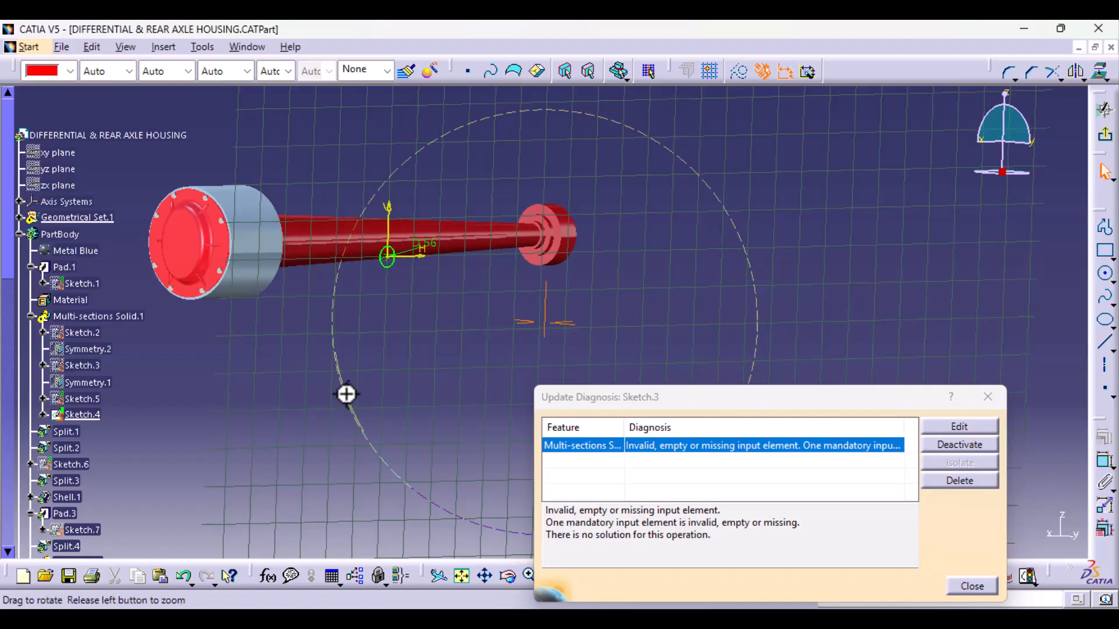
middle_drag(346, 393, 394, 369)
double_click(418, 348)
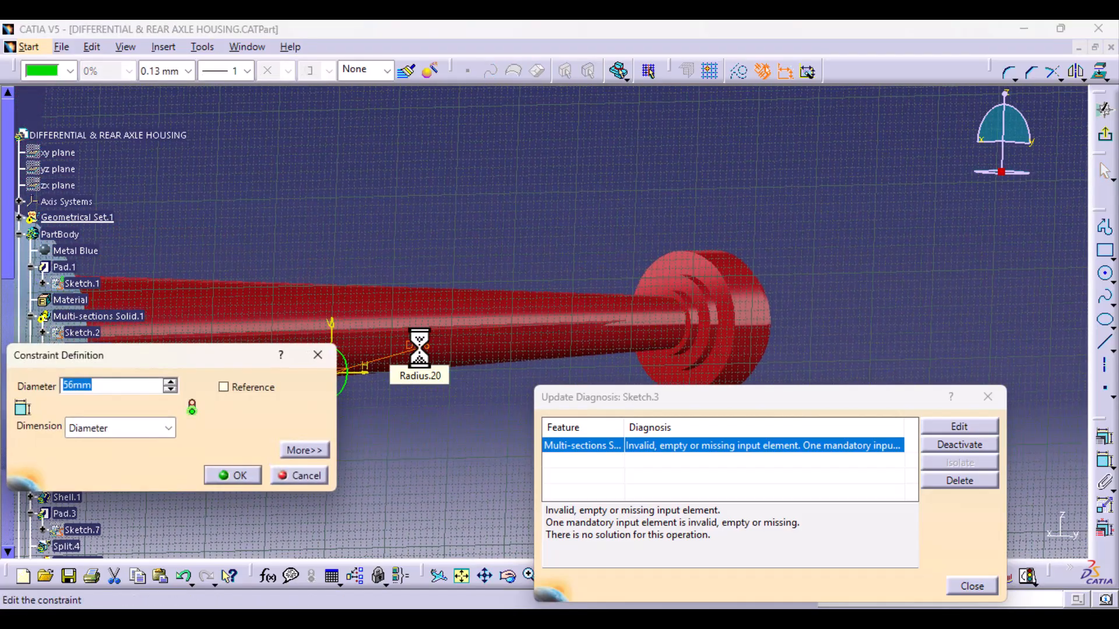
key(Return)
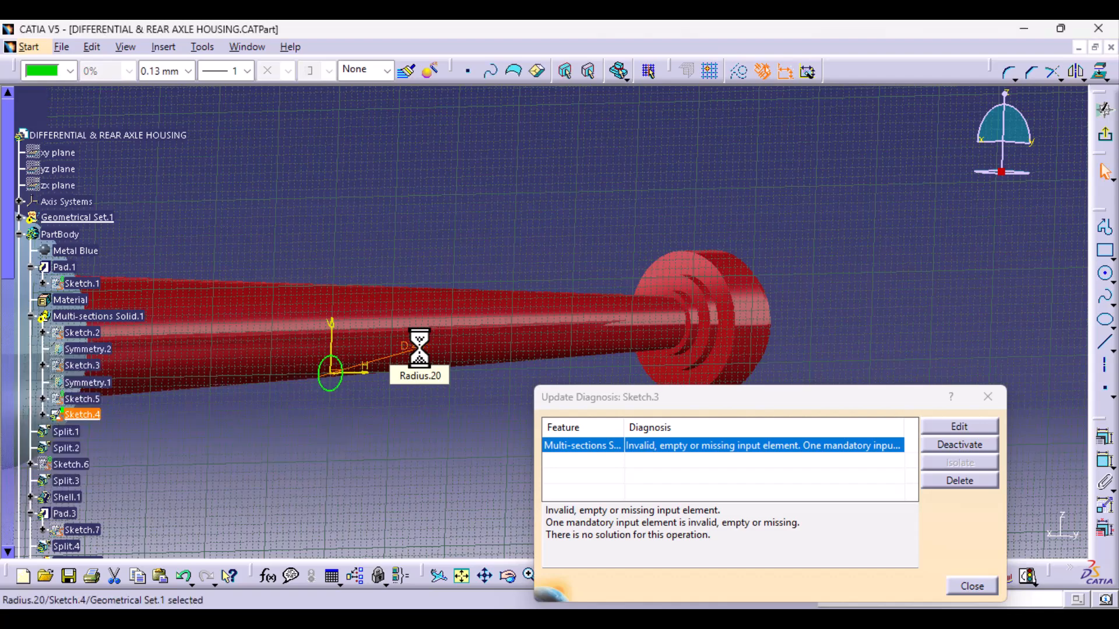
click(1105, 134)
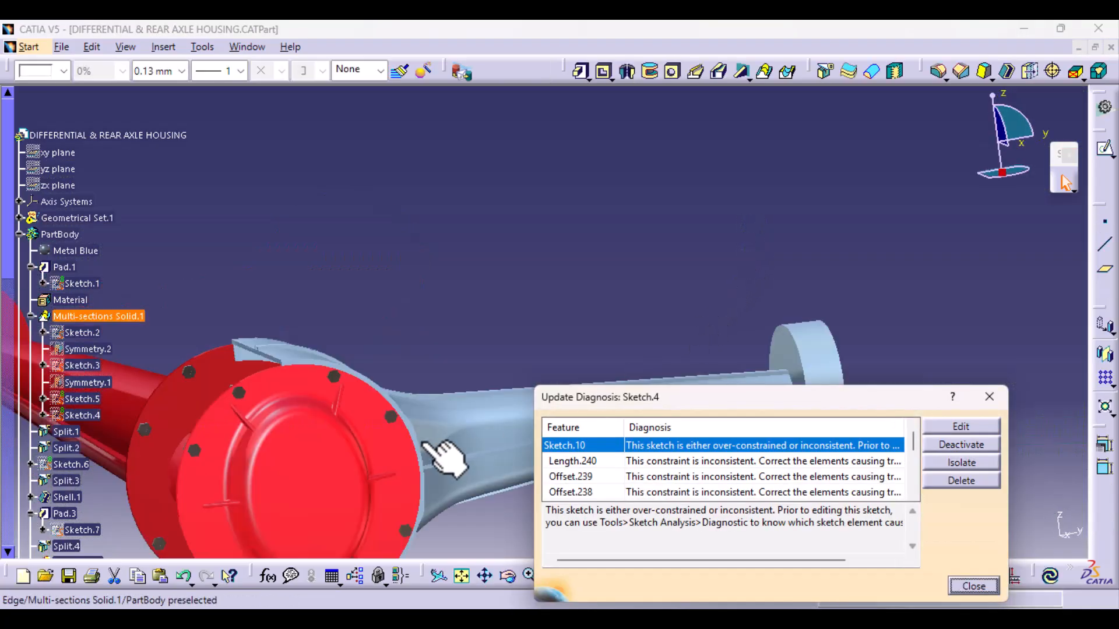
- Collapse Multi-sections Solid.1 and Pad.1 in the specification tree and locate Sketch.10 under Pad.5
middle_drag(436, 410, 383, 324)
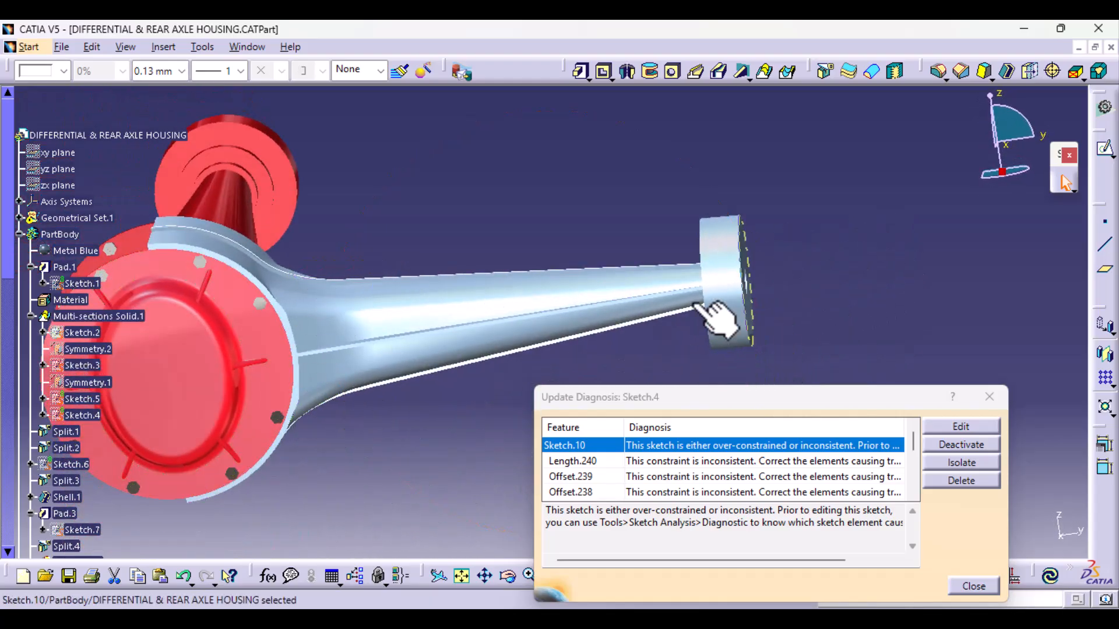
middle_drag(339, 429, 362, 412)
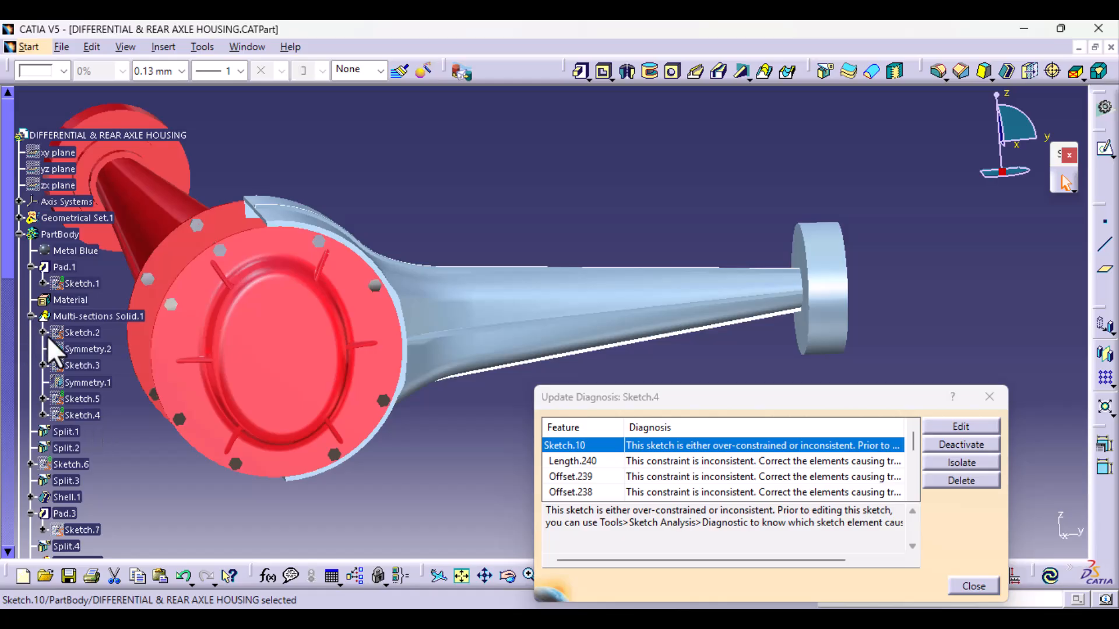
click(31, 316)
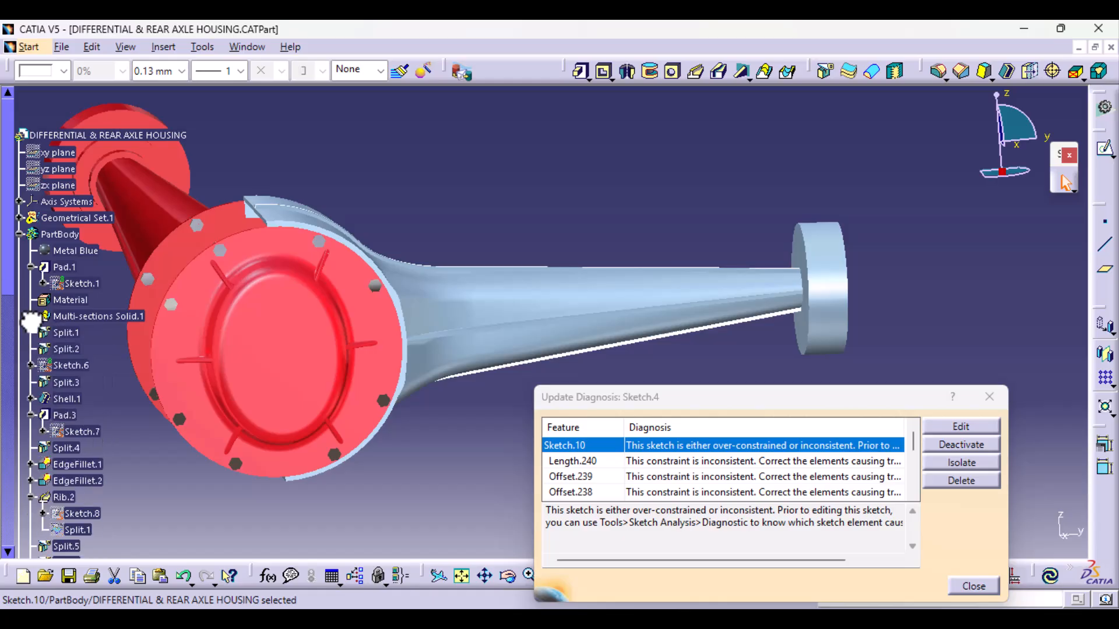
click(28, 268)
scroll(50, 424, down, 7)
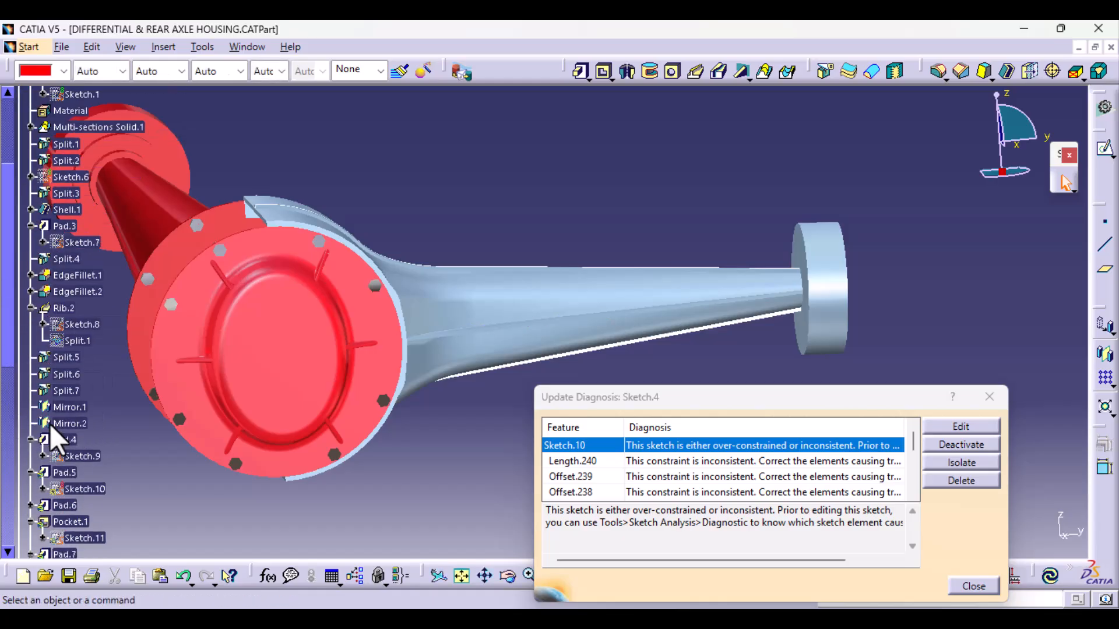
scroll(50, 431, down, 6)
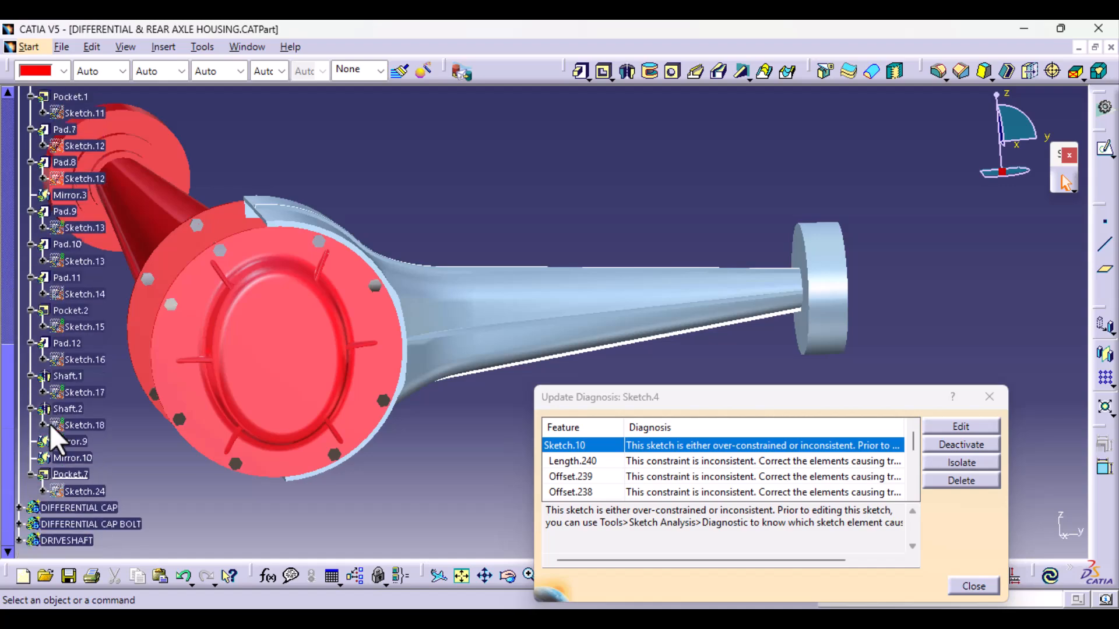
scroll(50, 424, up, 4)
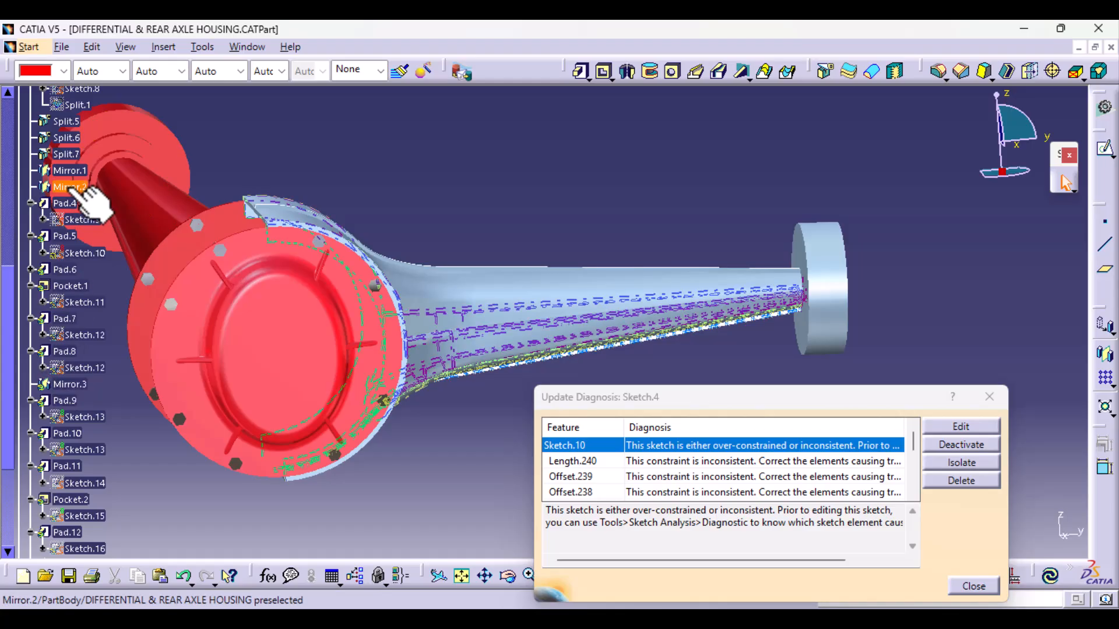
- Open the over-constrained Sketch.10, delete the 61.196 mm length constraint on the bracket plate rectangle, and exit the sketch
click(85, 253)
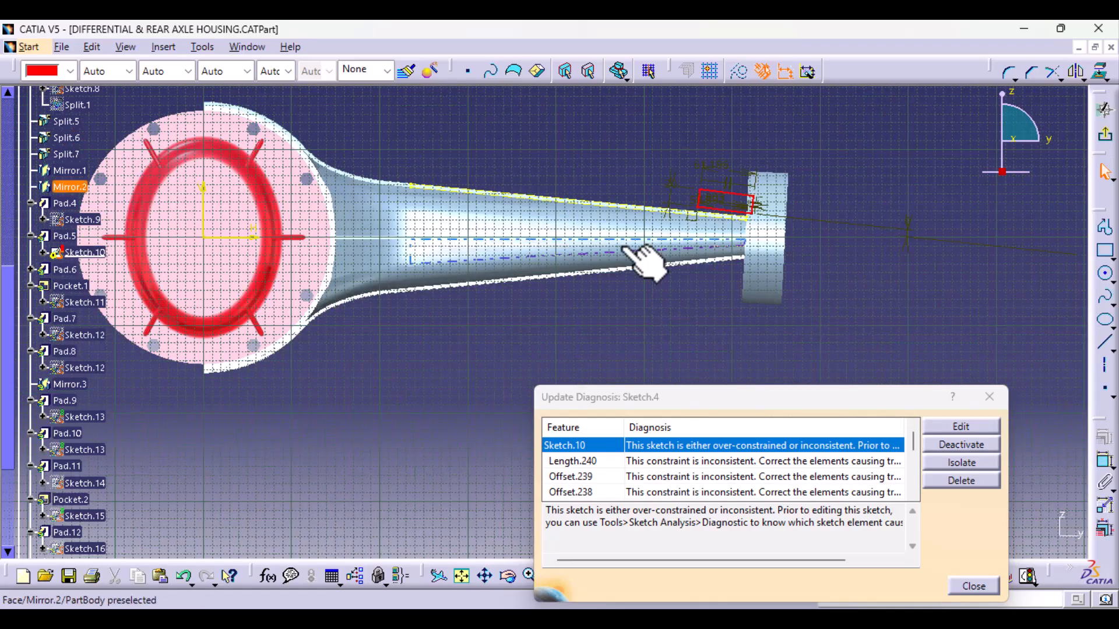
middle_drag(644, 260, 466, 323)
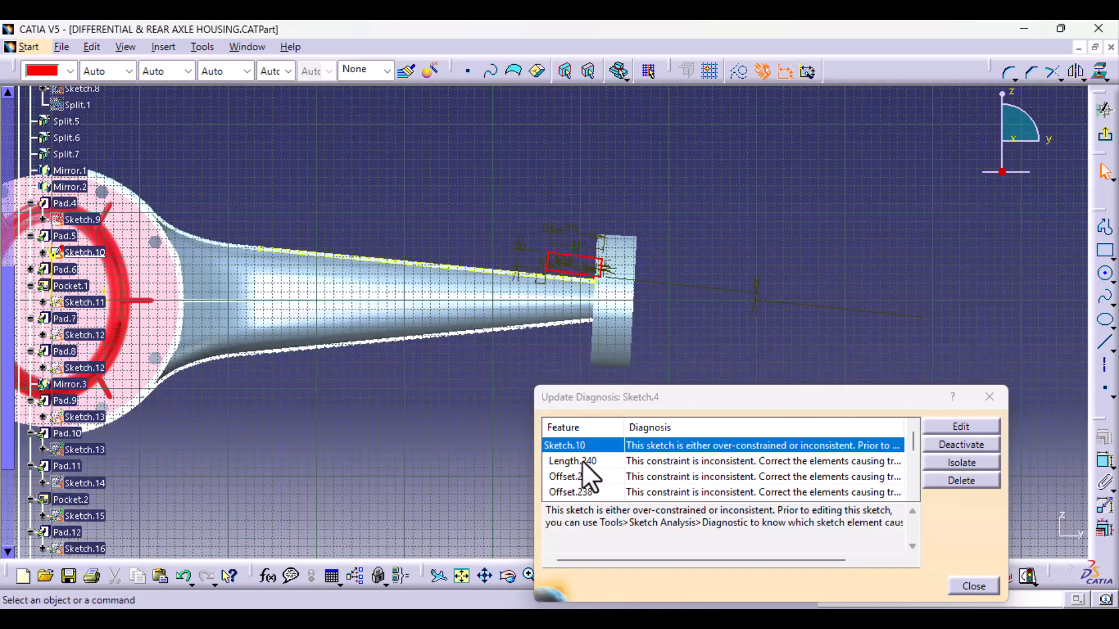
mouse_move(400, 392)
middle_down()
mouse_move(454, 238)
mouse_move(333, 353)
middle_up()
mouse_move(394, 400)
middle_down()
mouse_move(376, 392)
mouse_move(390, 327)
mouse_move(389, 348)
middle_up()
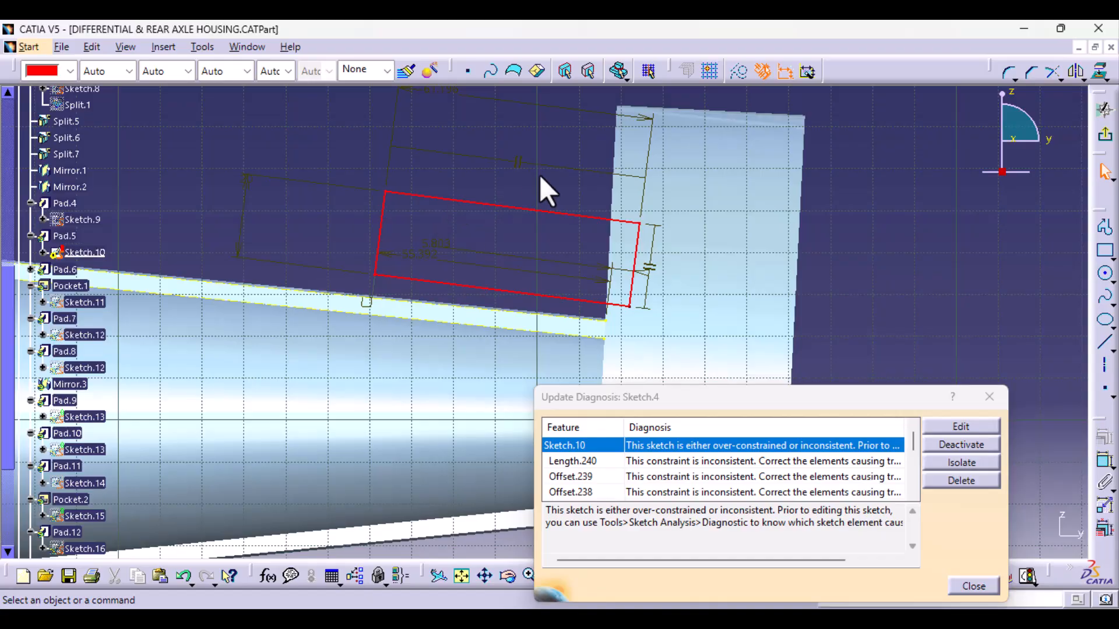
middle_drag(540, 181, 540, 241)
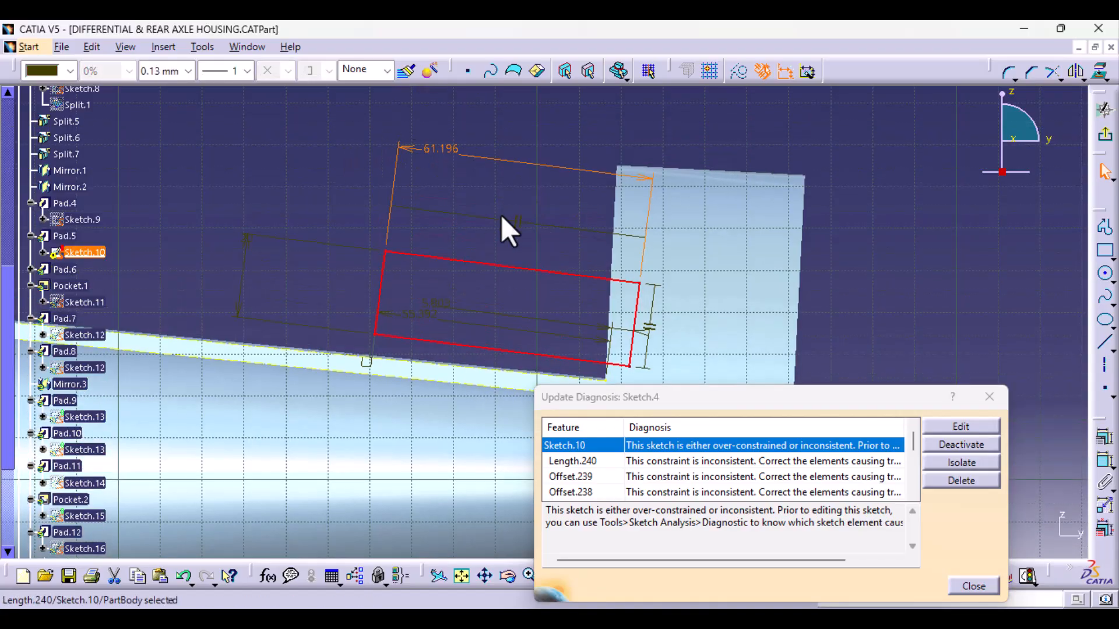
key(Delete)
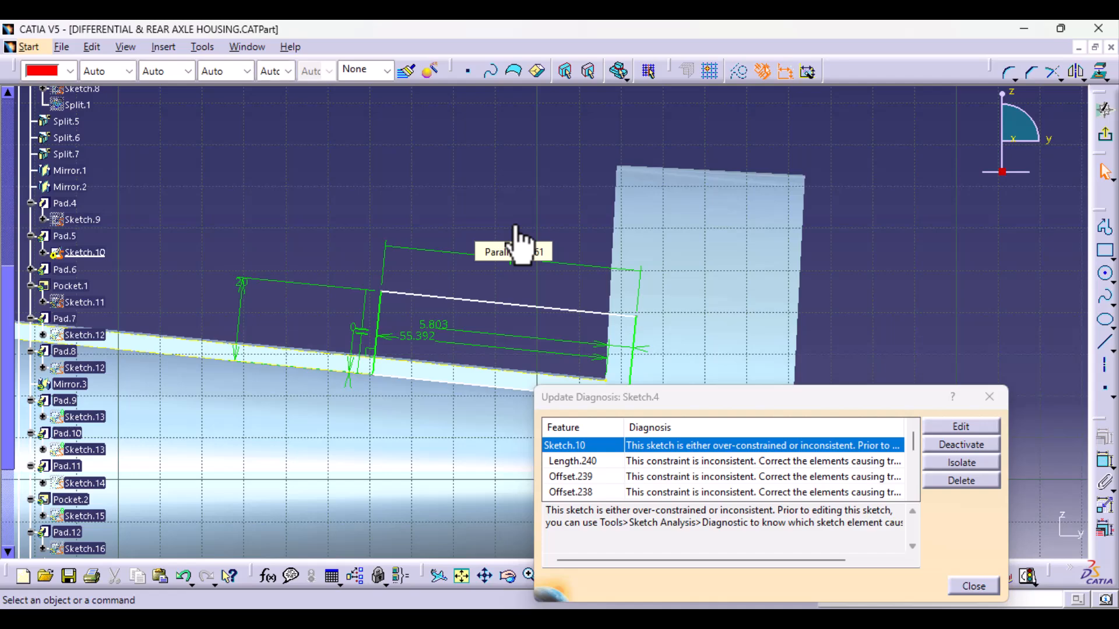
middle_drag(340, 207, 325, 111)
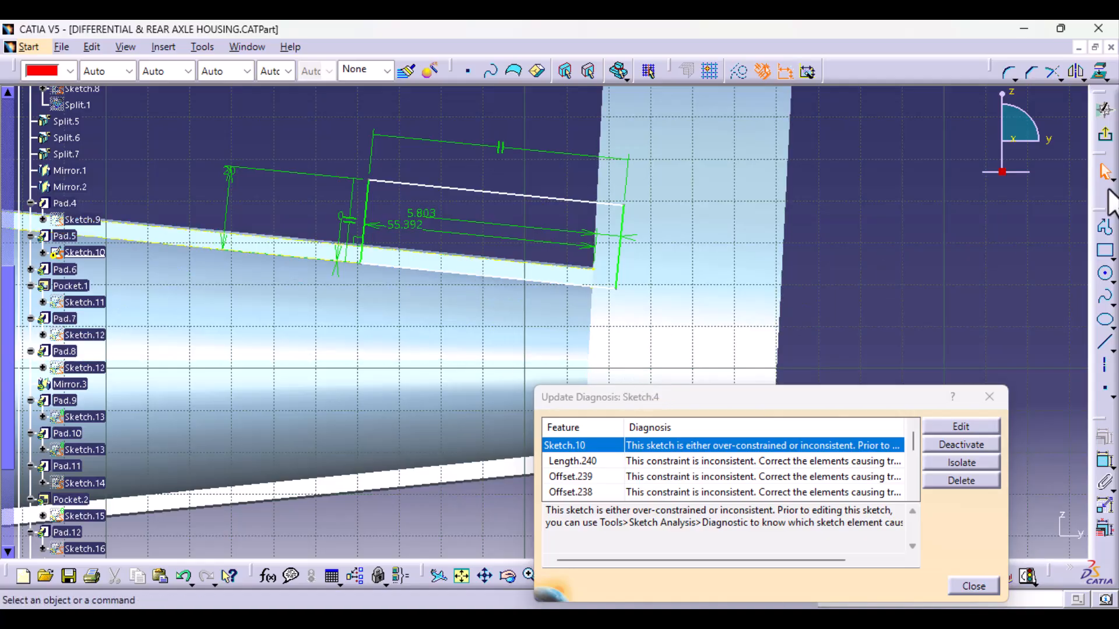
click(1109, 139)
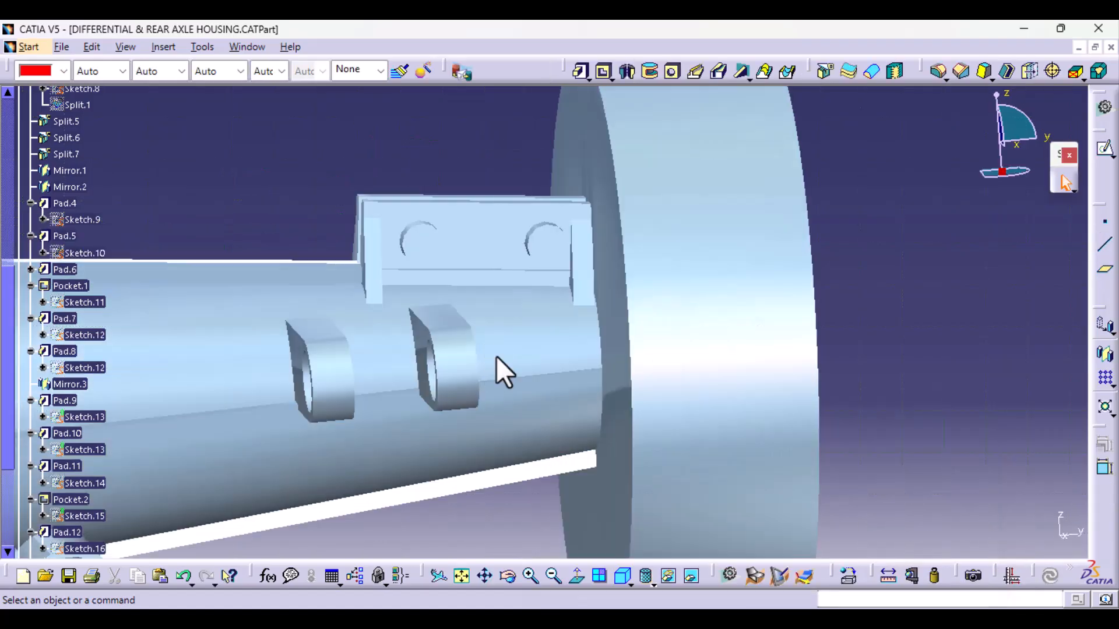
middle_drag(556, 313, 294, 437)
middle_drag(325, 393, 420, 431)
middle_drag(536, 474, 522, 338)
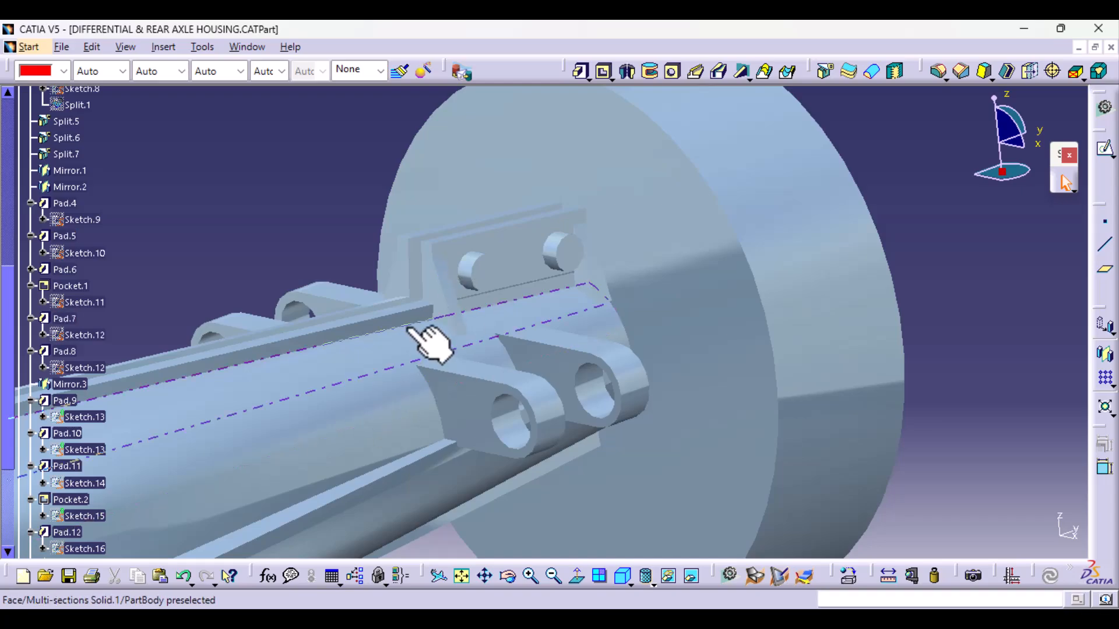
- Open Sketch.16 under Pad.12, the profile of the web plate joining the two lower tubes, for editing
middle_drag(432, 344, 320, 404)
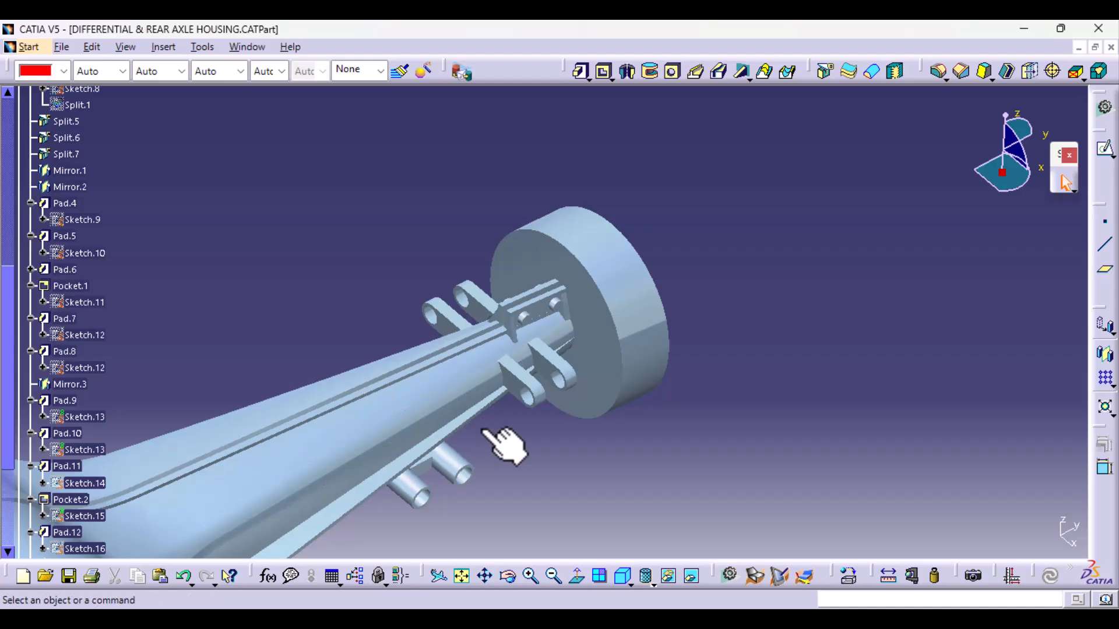
middle_drag(502, 436, 587, 393)
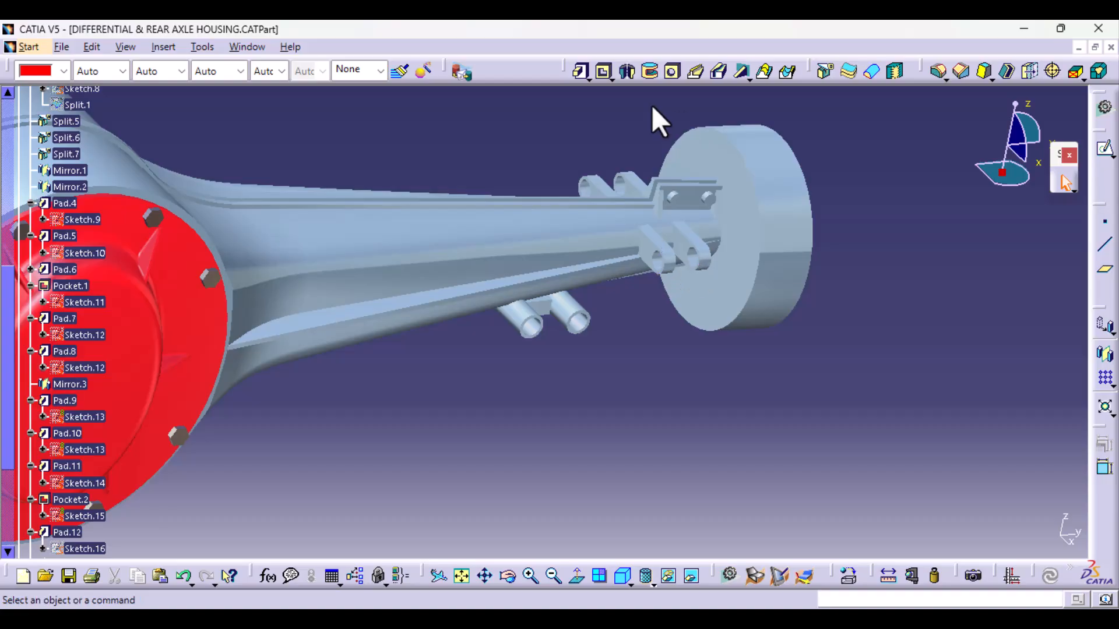
middle_drag(550, 429, 491, 345)
middle_drag(462, 420, 671, 149)
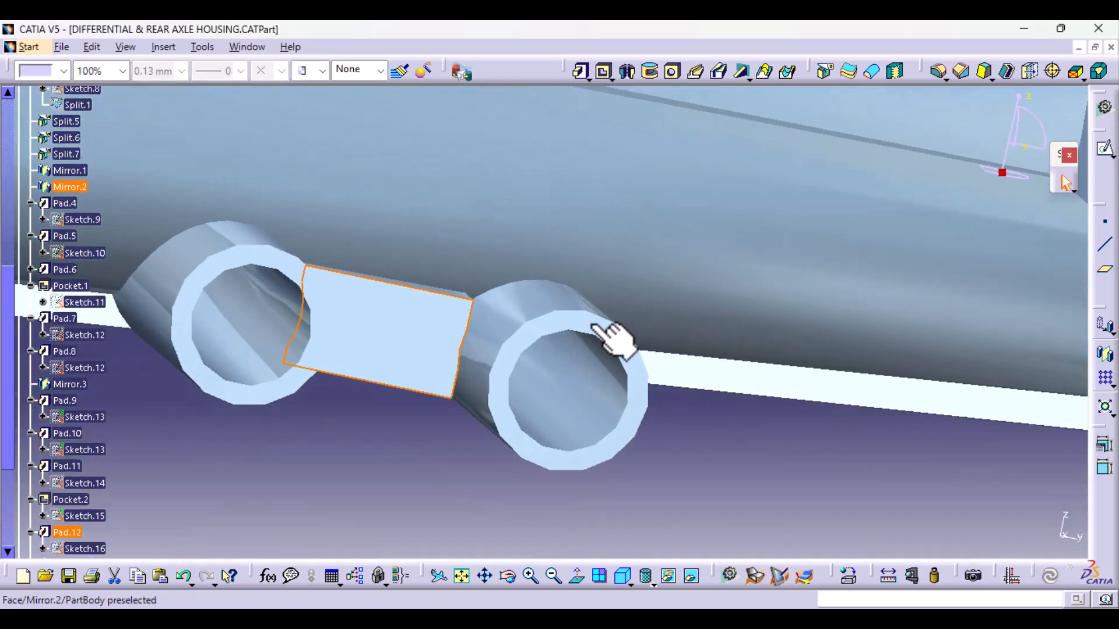
scroll(155, 532, down, 3)
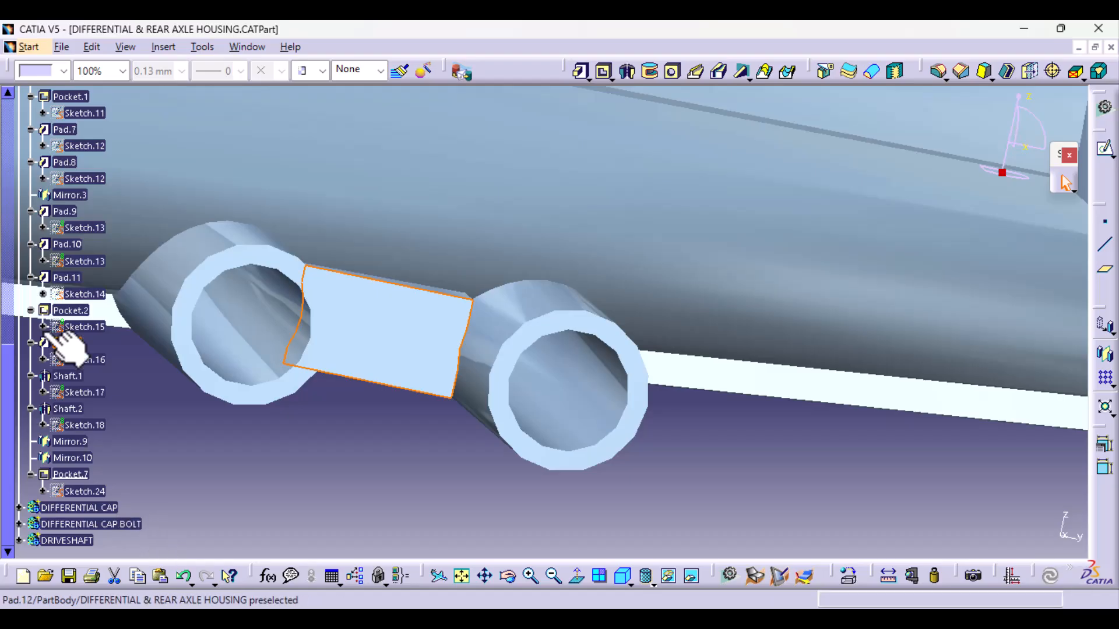
double_click(87, 359)
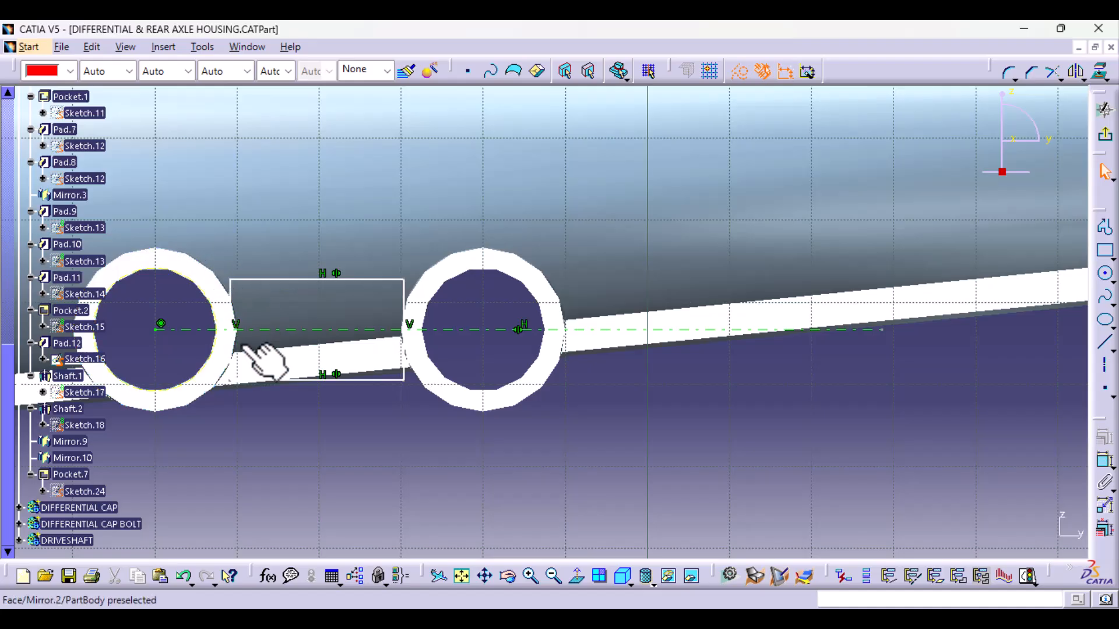
- Delete all four lines of the web plate rectangle between the two tubes in Sketch.16
click(369, 380)
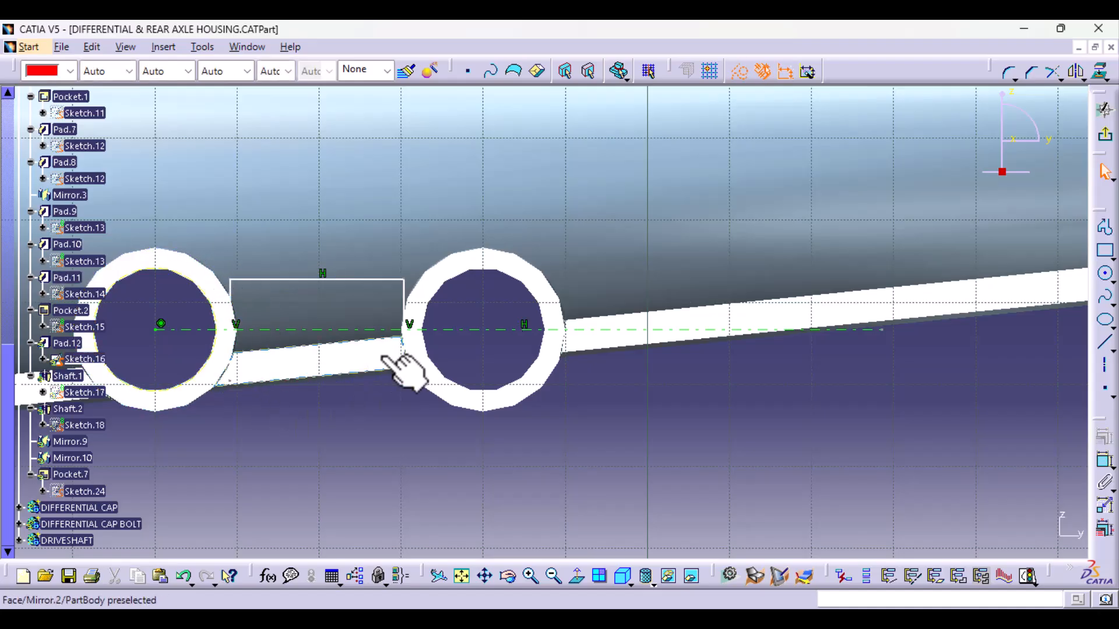
click(404, 296)
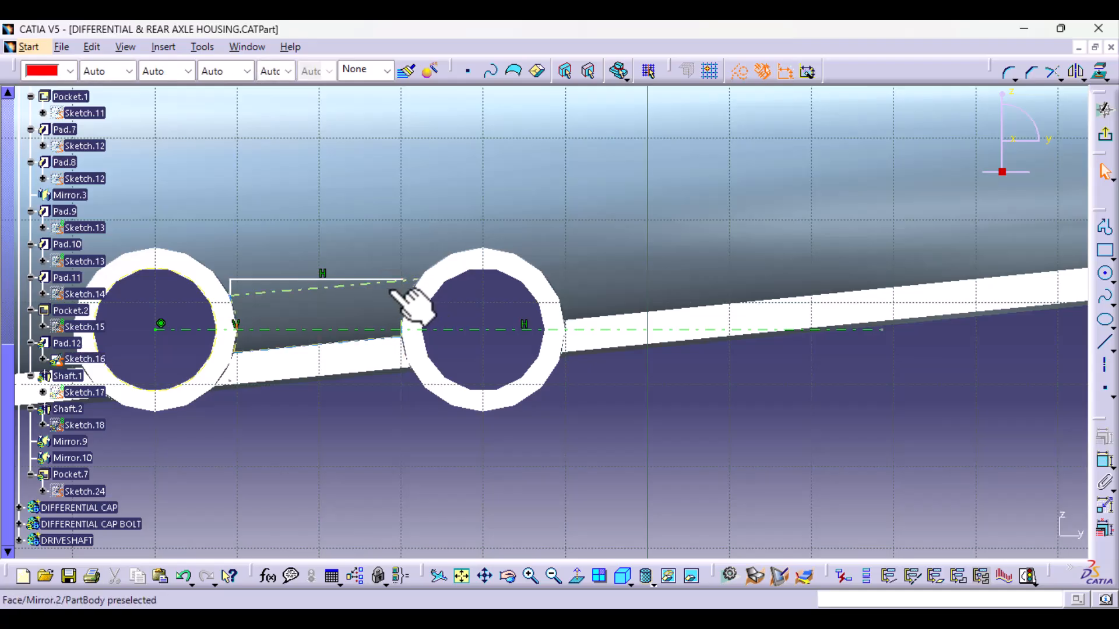
click(390, 280)
key(Delete)
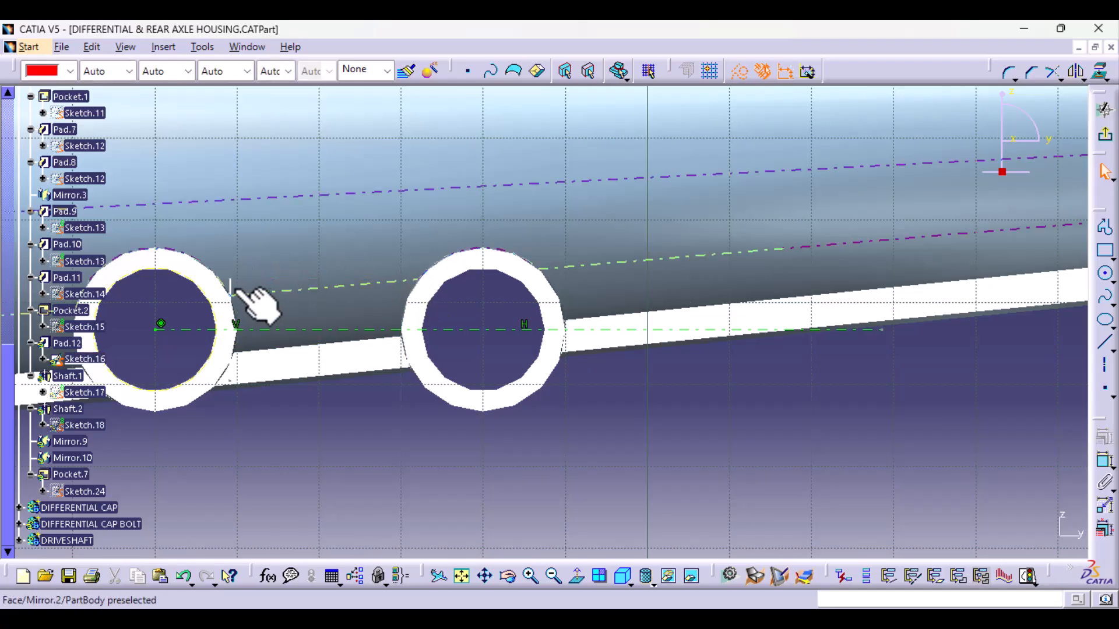
click(231, 289)
key(Delete)
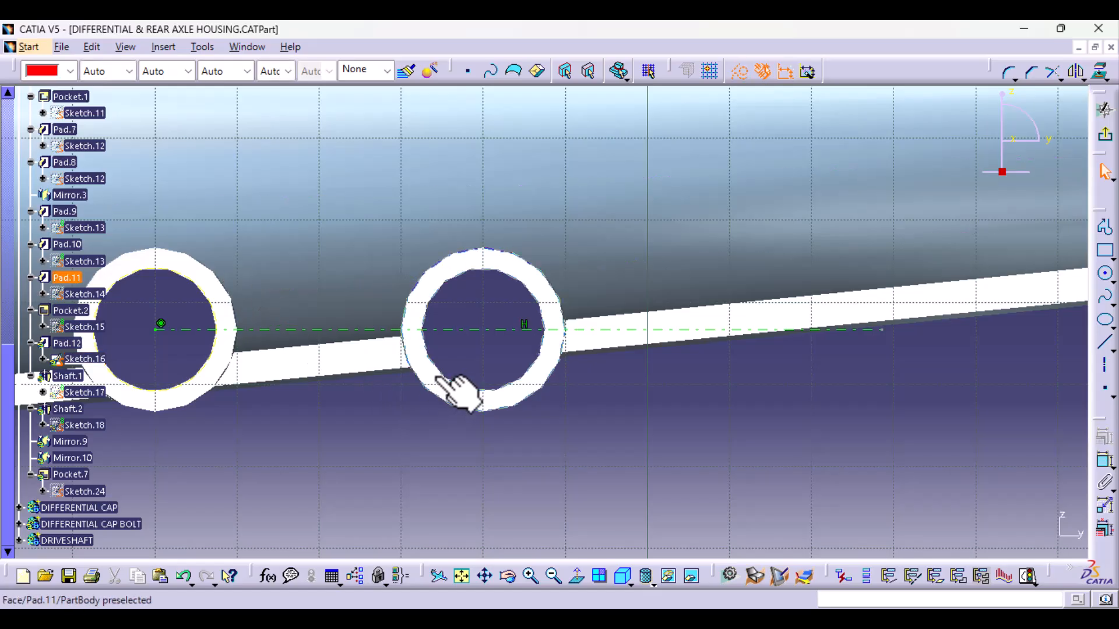
- Show Sketch.14 under Pad.11 and delete the old projected circle at the inboard tube from Sketch.16
right_click(85, 295)
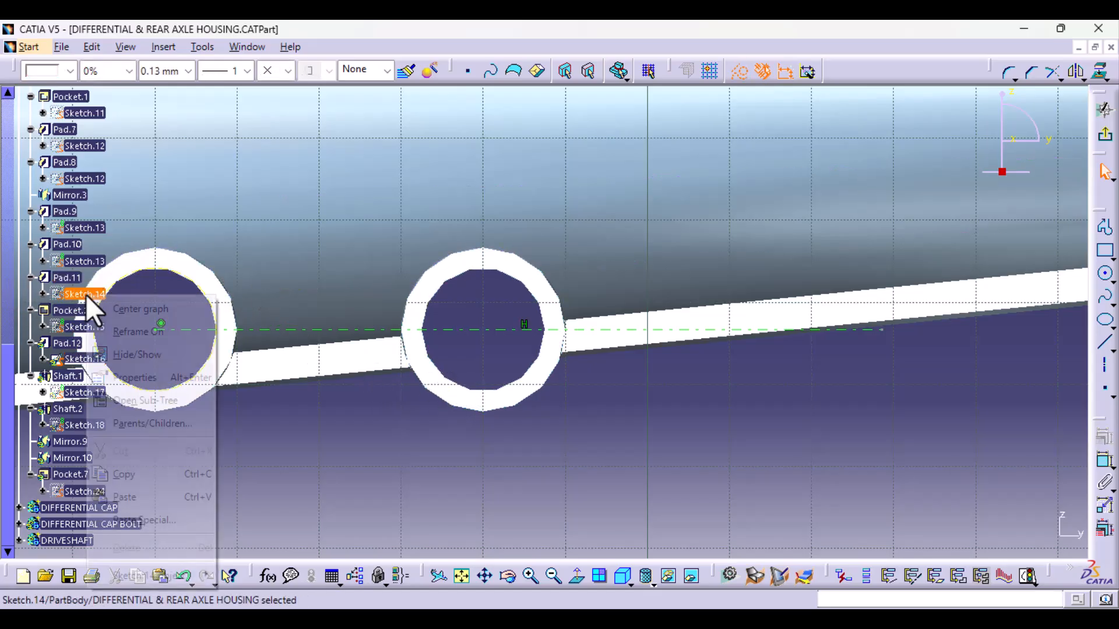
click(126, 353)
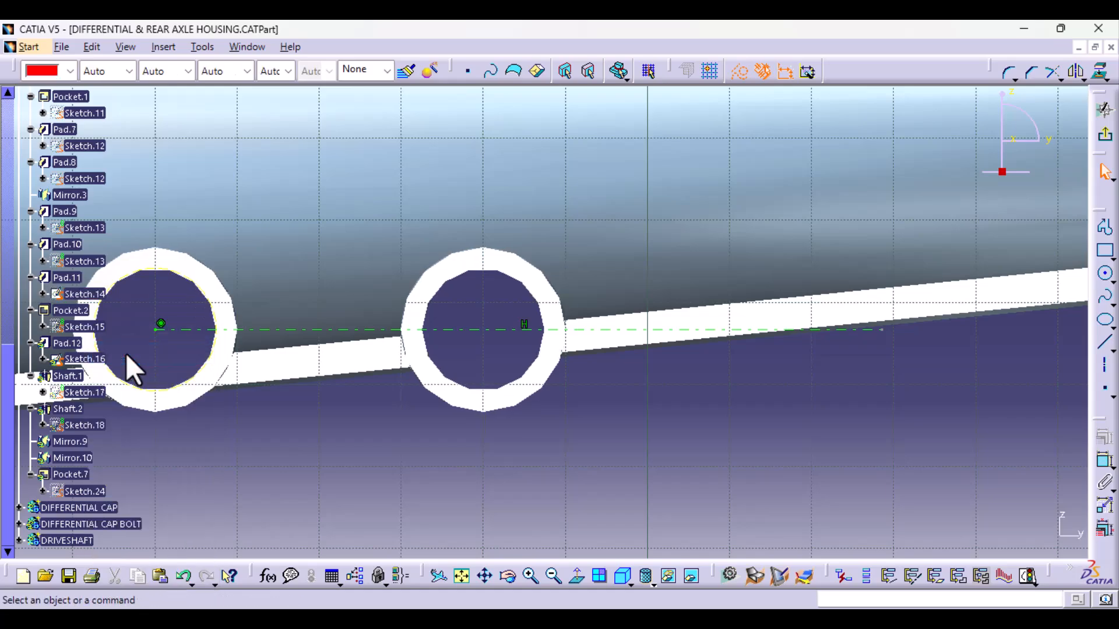
middle_drag(389, 447, 441, 423)
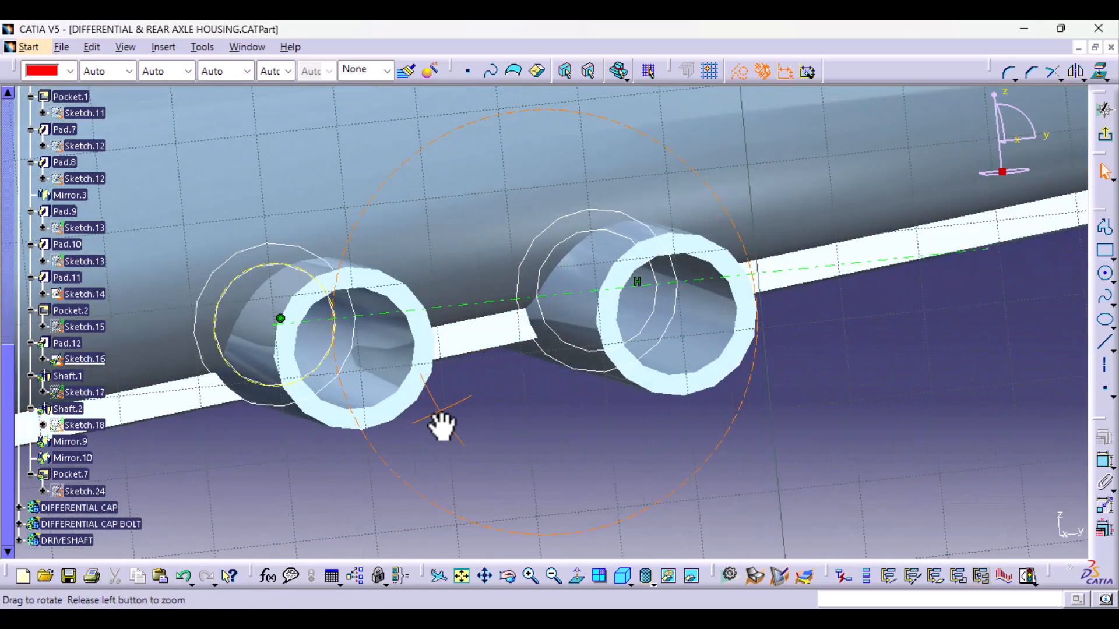
click(265, 383)
key(Delete)
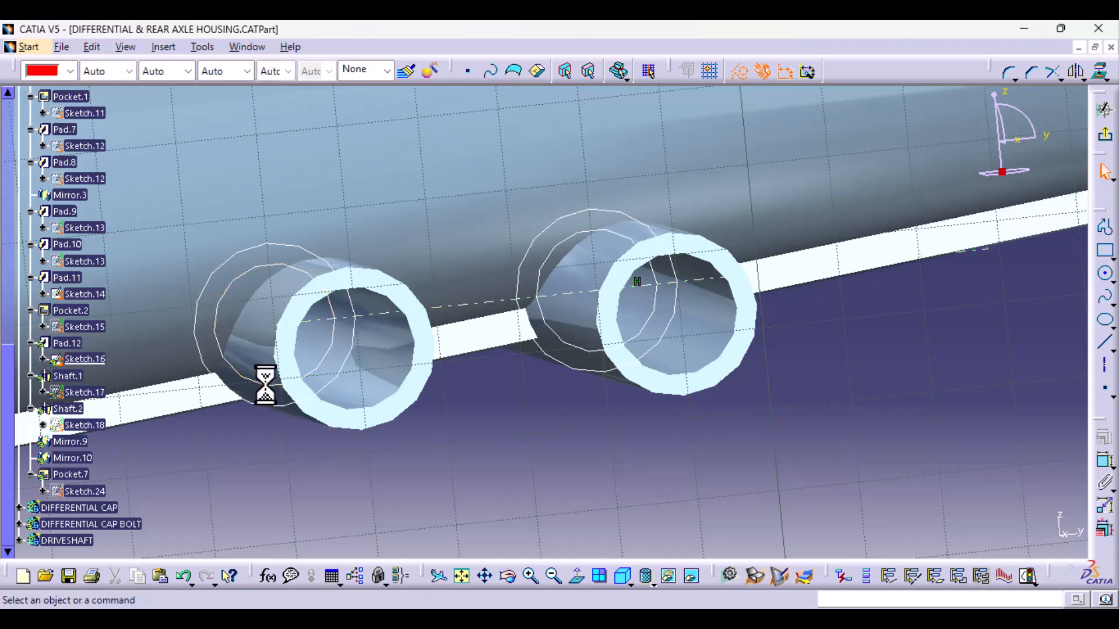
- Project the inner circles of both tubes from Sketch.14 onto the sketch plane as 3D element projections
click(269, 382)
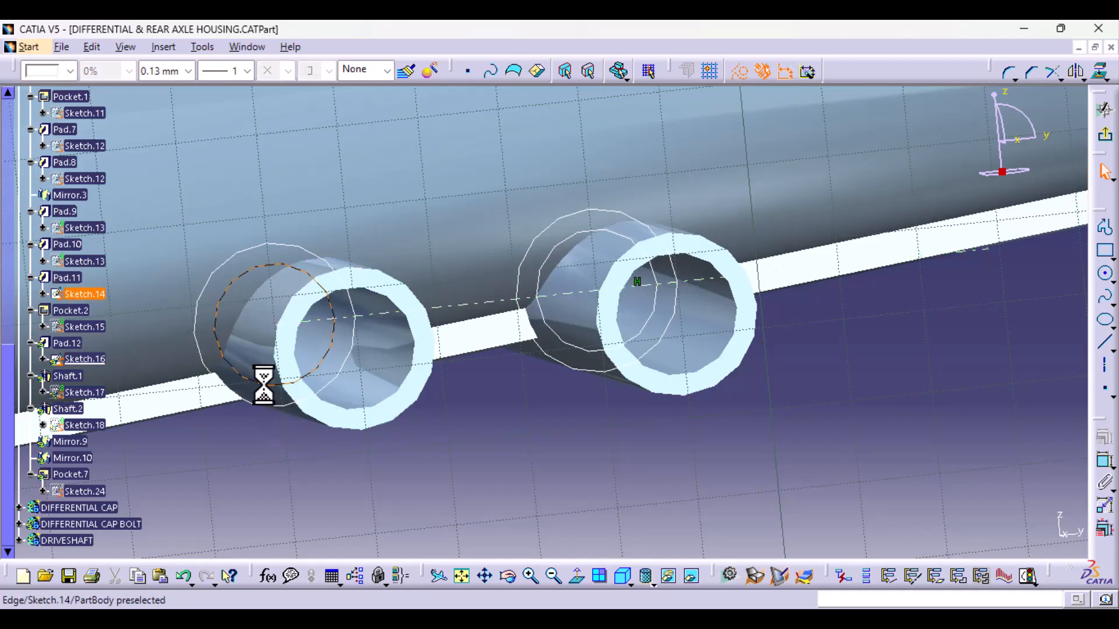
ctrl+click(579, 349)
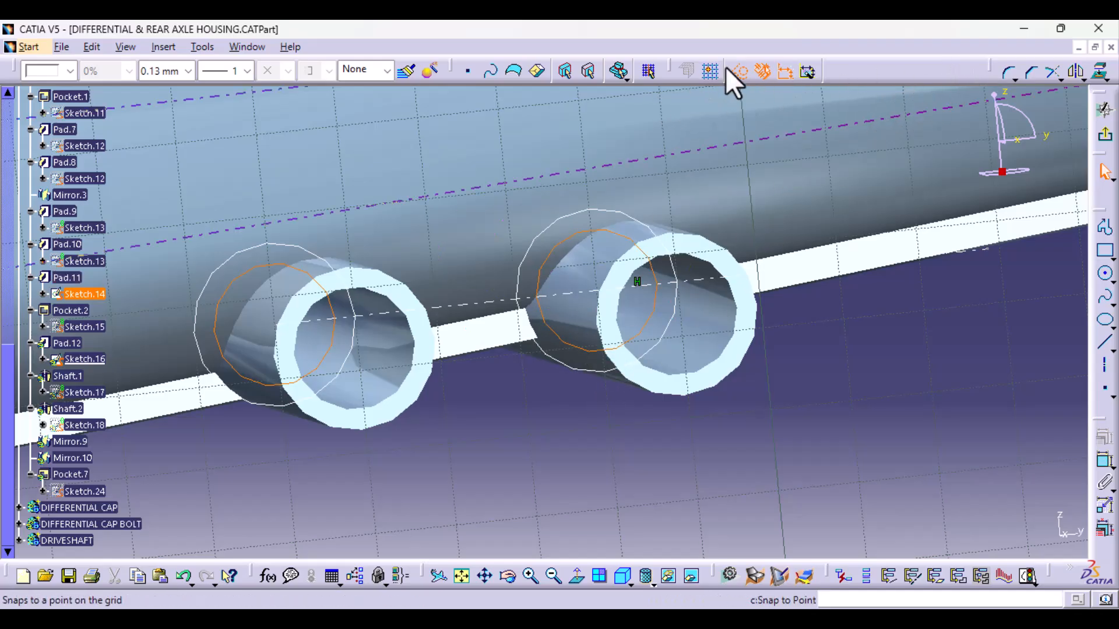
click(1100, 72)
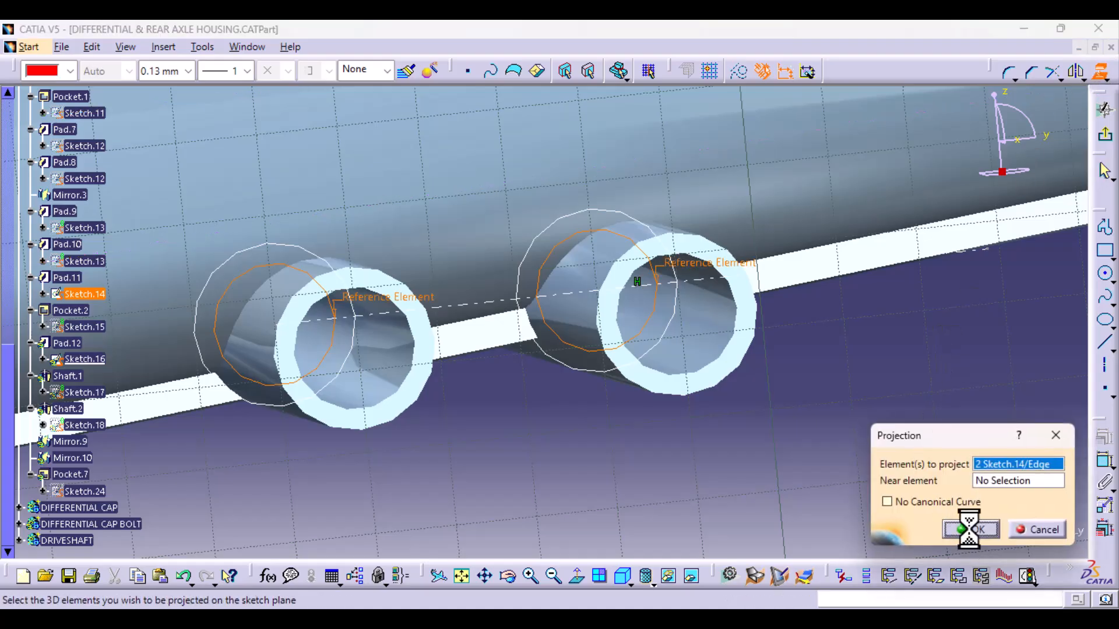
click(969, 529)
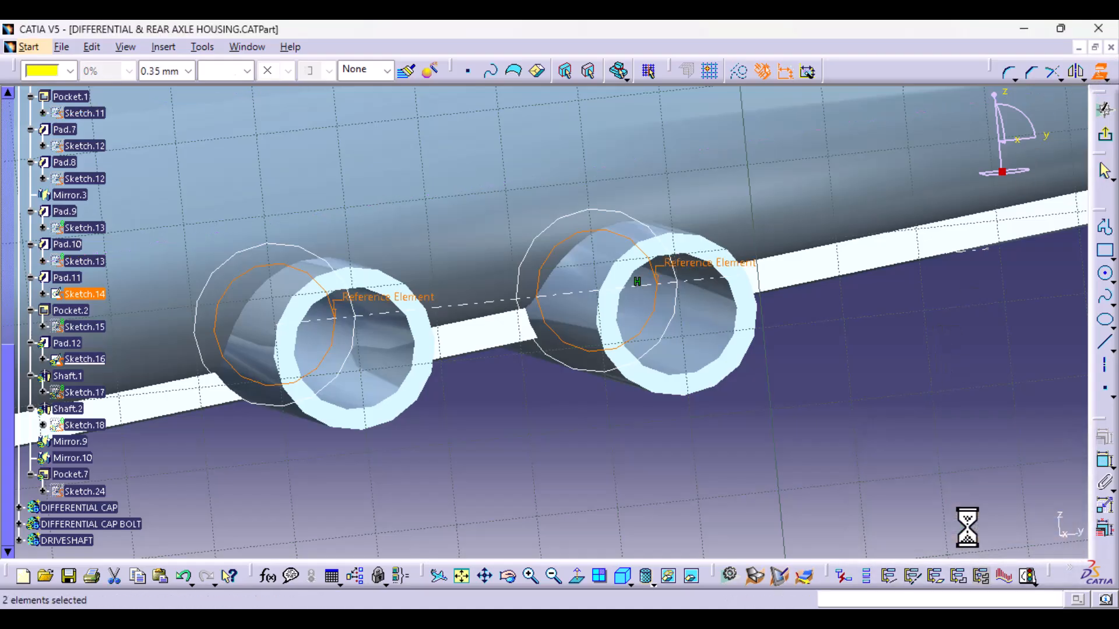
- Draw a horizontal line about 30.5 mm long between the upper parts of the projected circles and mirror it about the existing axis
click(578, 577)
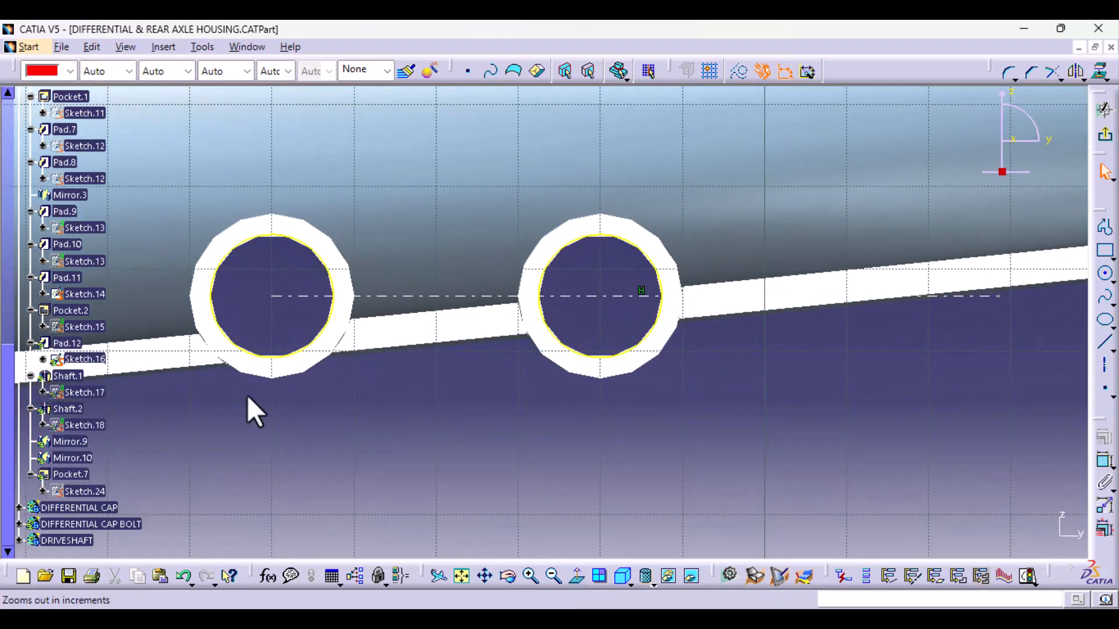
middle_drag(412, 399, 478, 449)
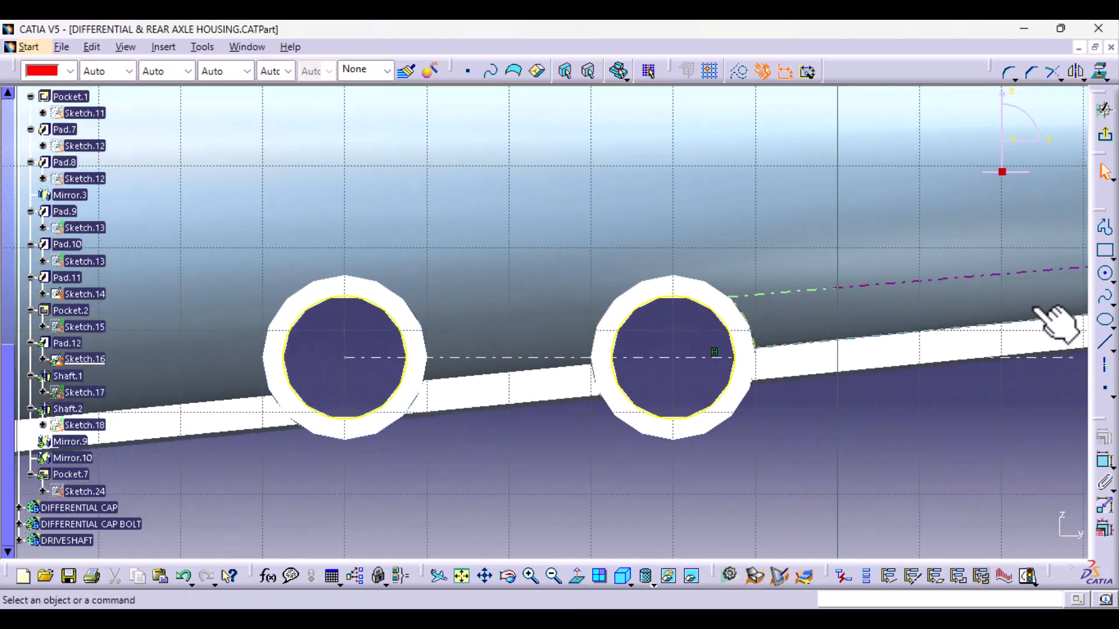
click(1105, 344)
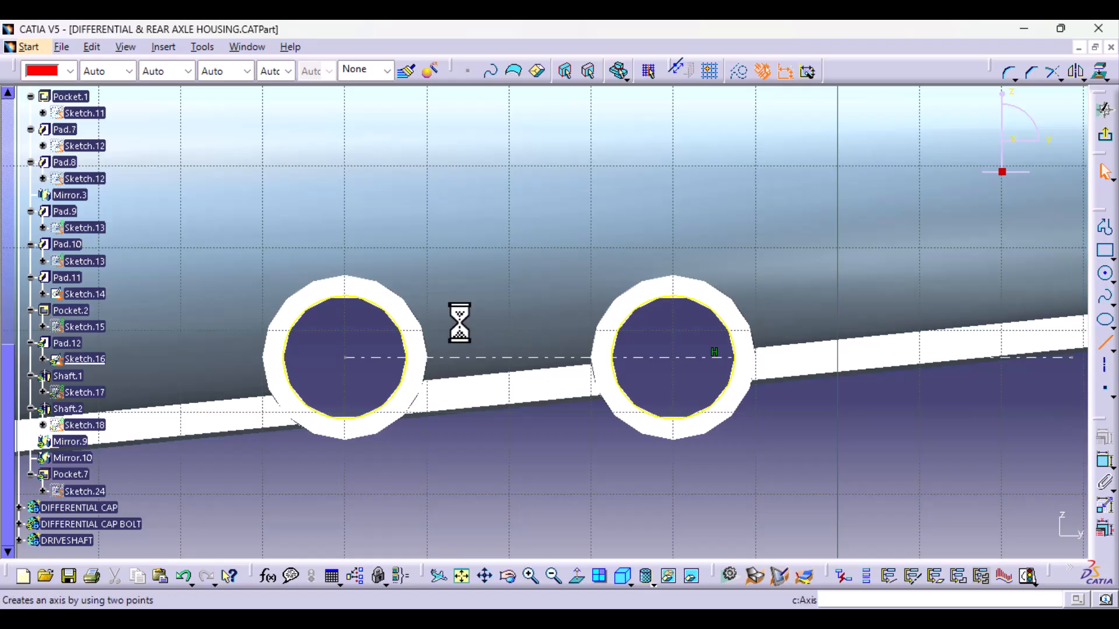
click(382, 308)
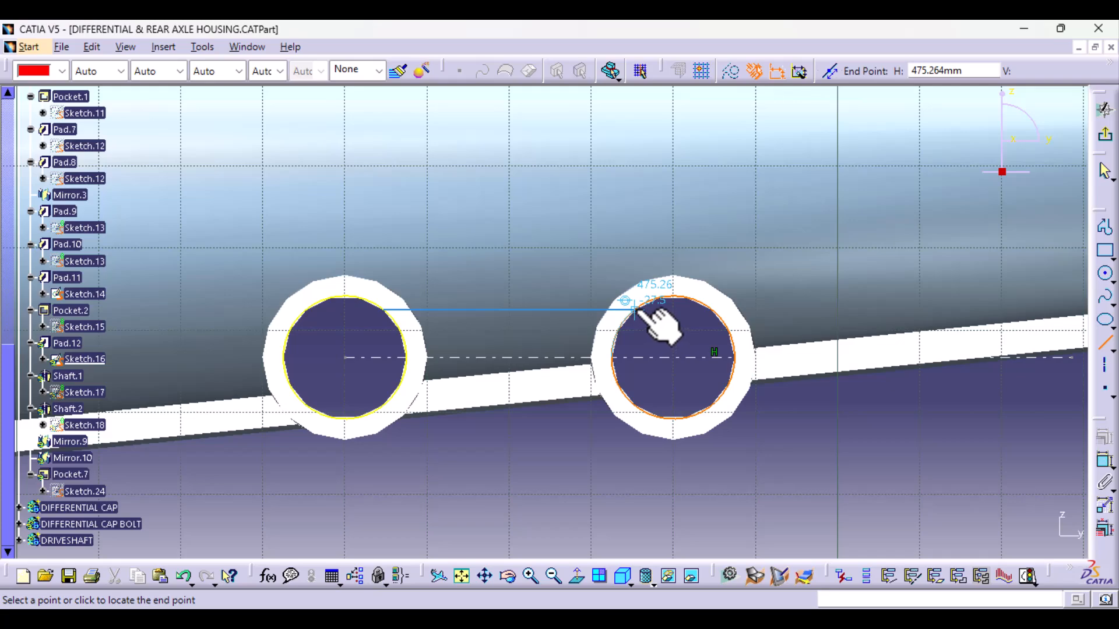
click(636, 310)
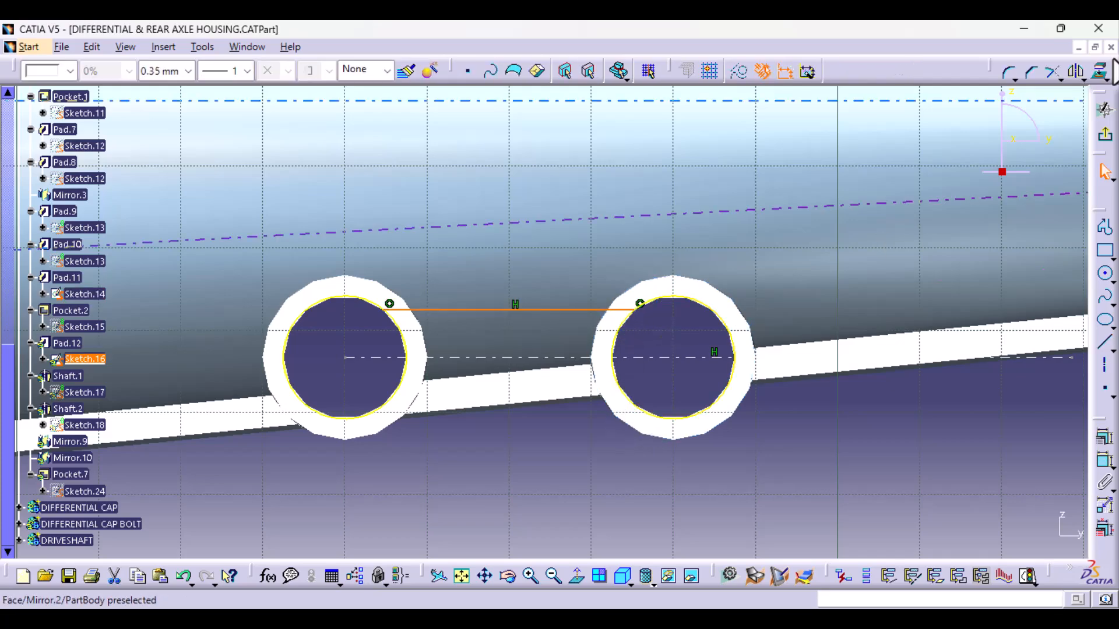
click(1074, 72)
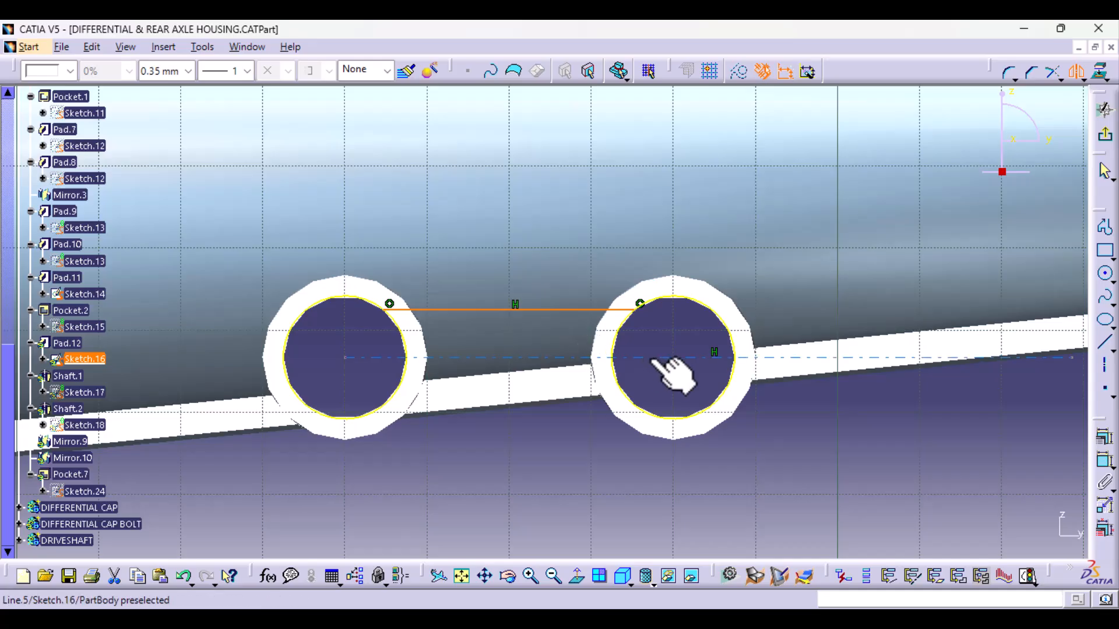
click(653, 358)
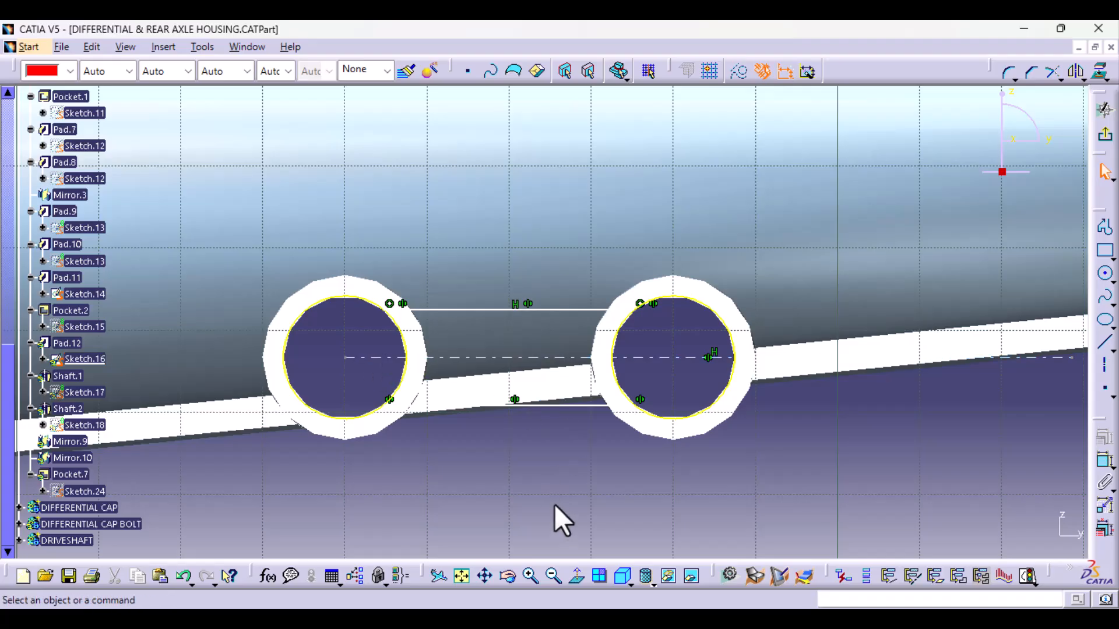
- Delete the old axis through the tubes and the mirrored lower line
click(682, 357)
key(Delete)
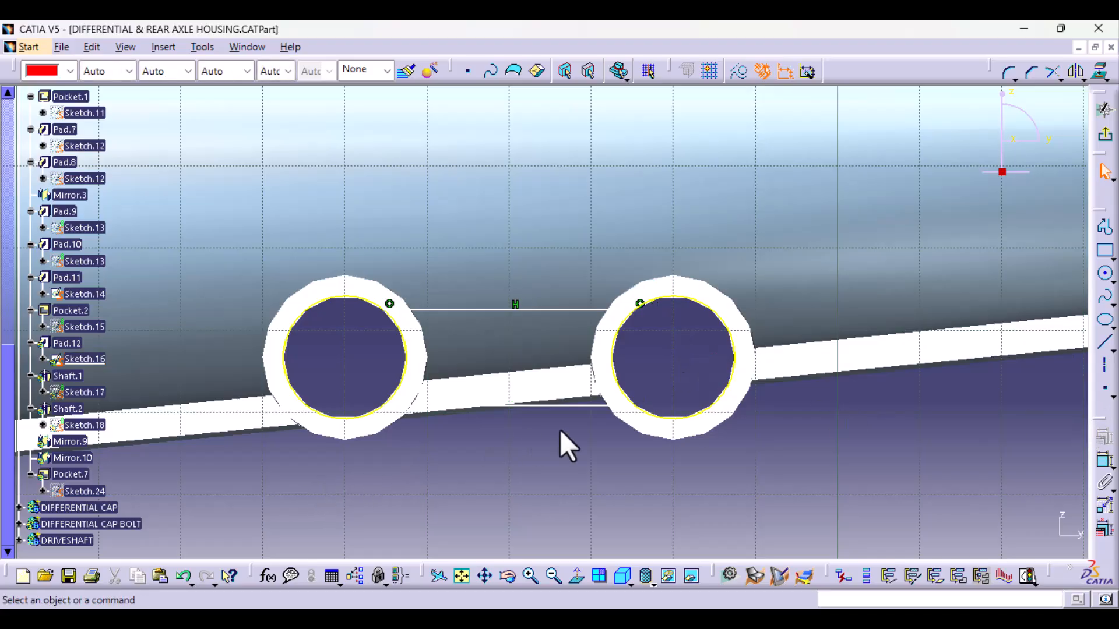
click(572, 406)
key(Delete)
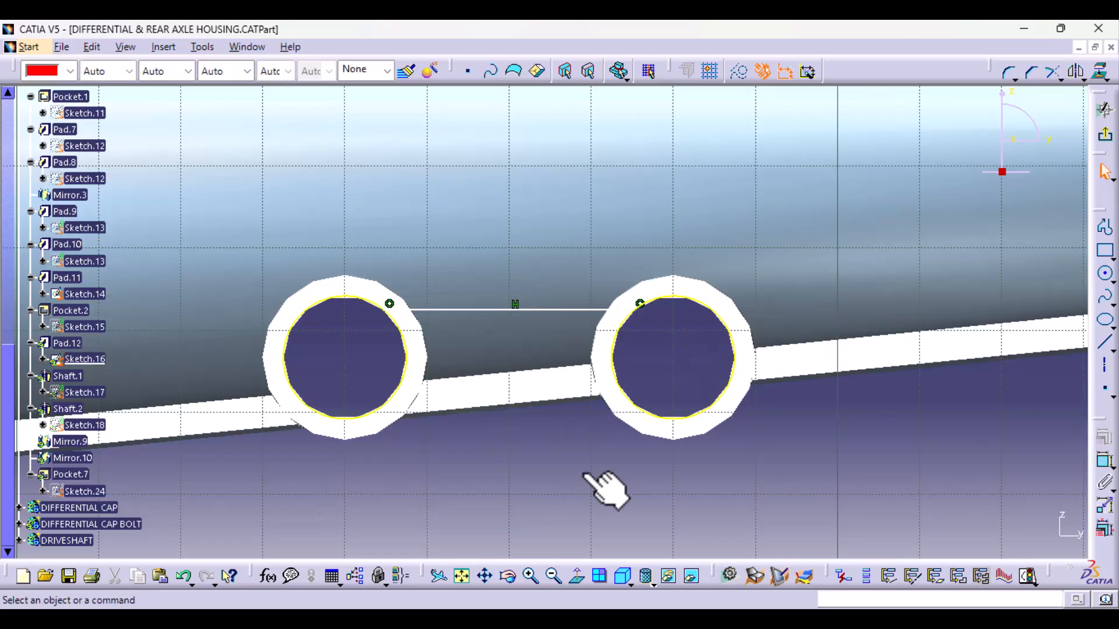
- Draw a horizontal axis between the centres of the two projected circles and mirror the upper line about it
click(1106, 374)
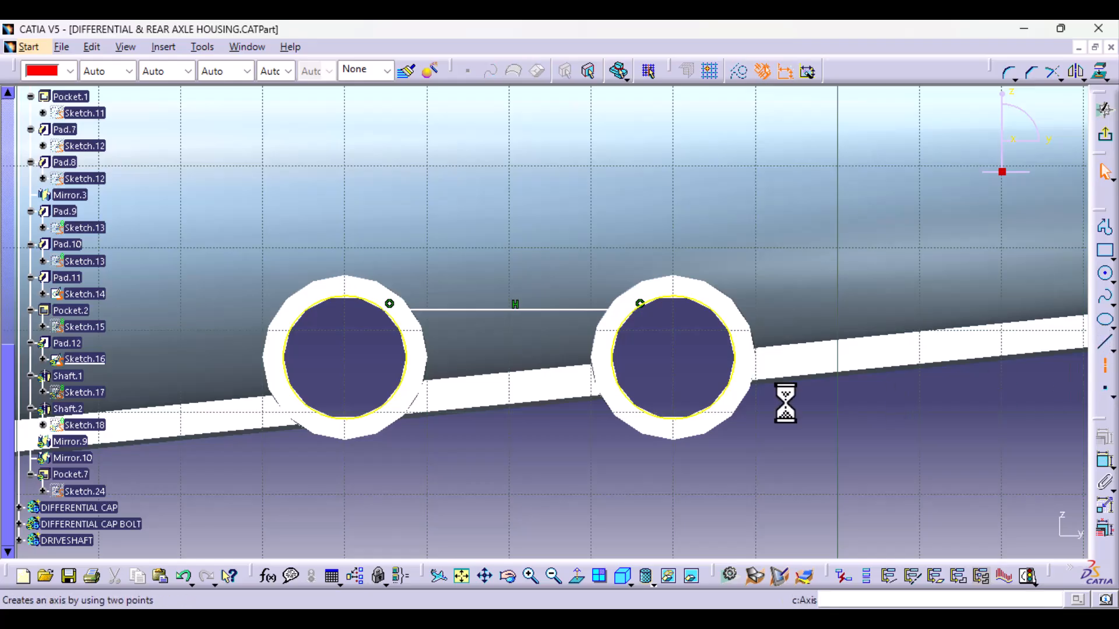
click(347, 354)
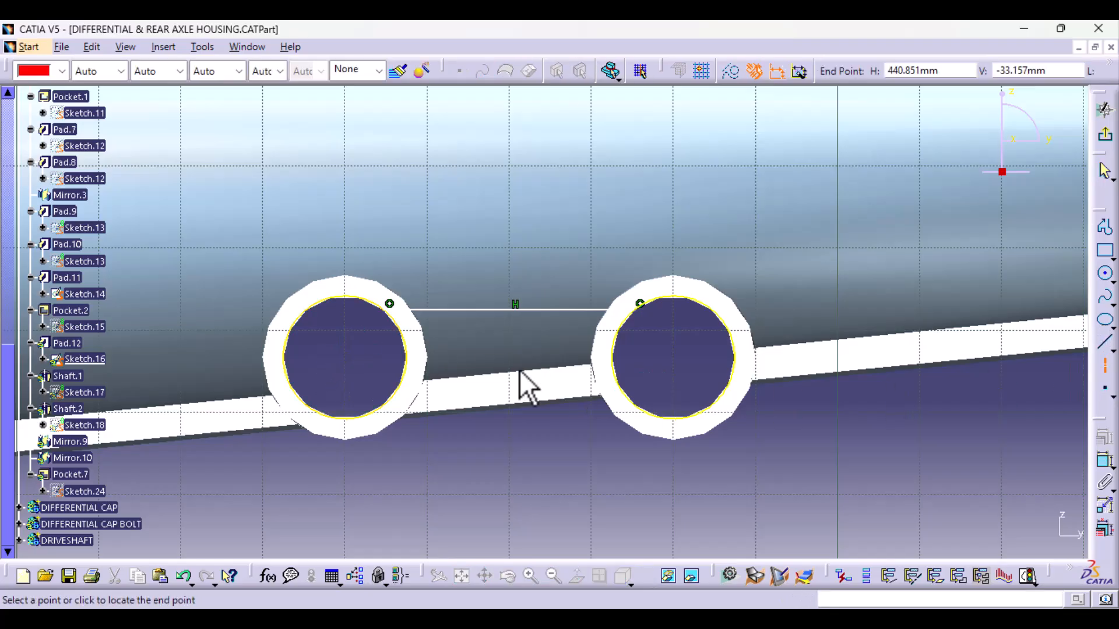
click(676, 360)
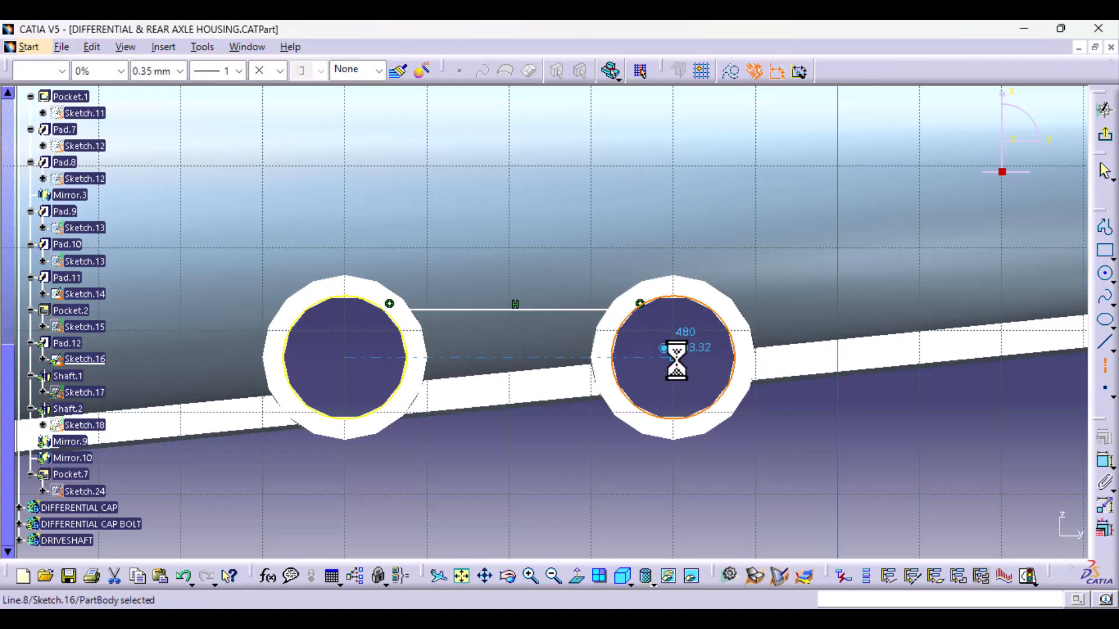
click(560, 309)
click(1073, 67)
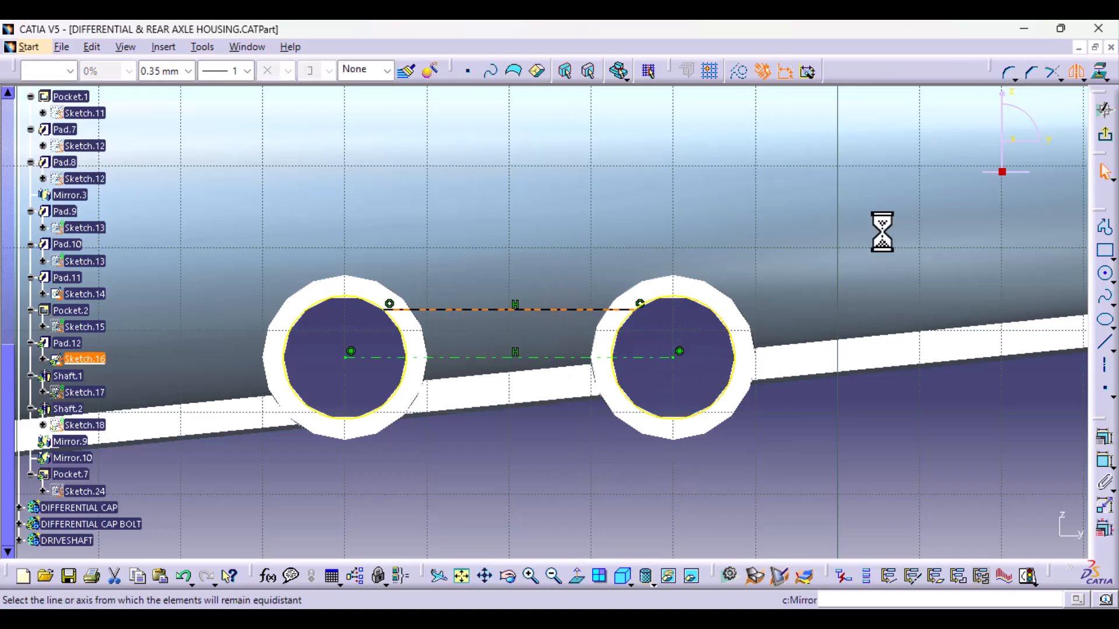
click(651, 357)
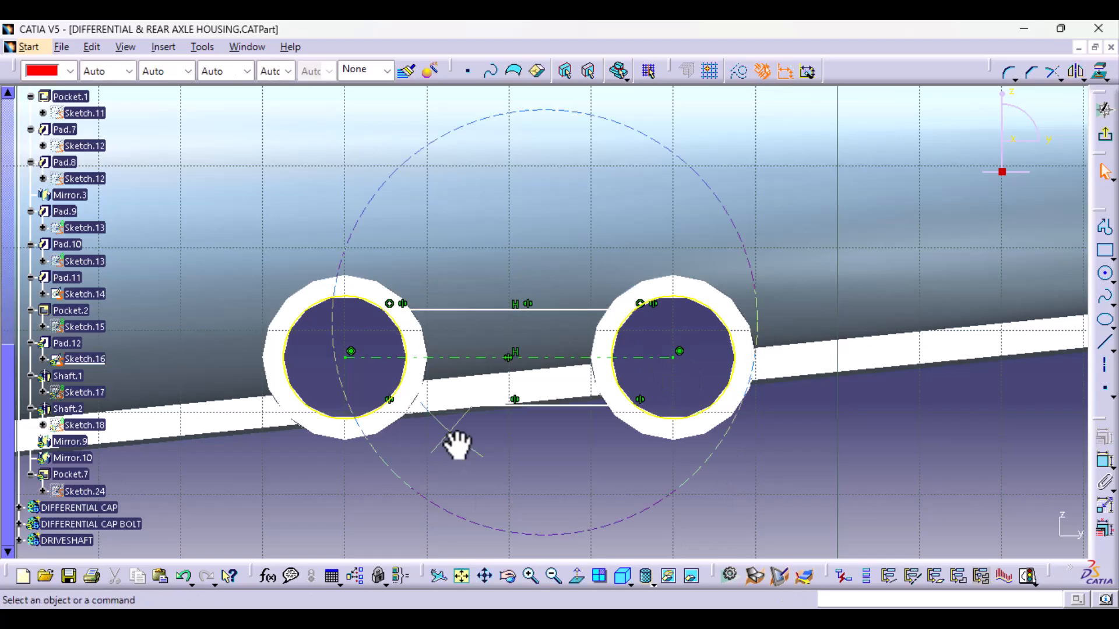
- Quick-trim the outer arcs of both projected circles, keeping the inner arcs that close the profile between the two horizontal lines
middle_drag(458, 446, 549, 485)
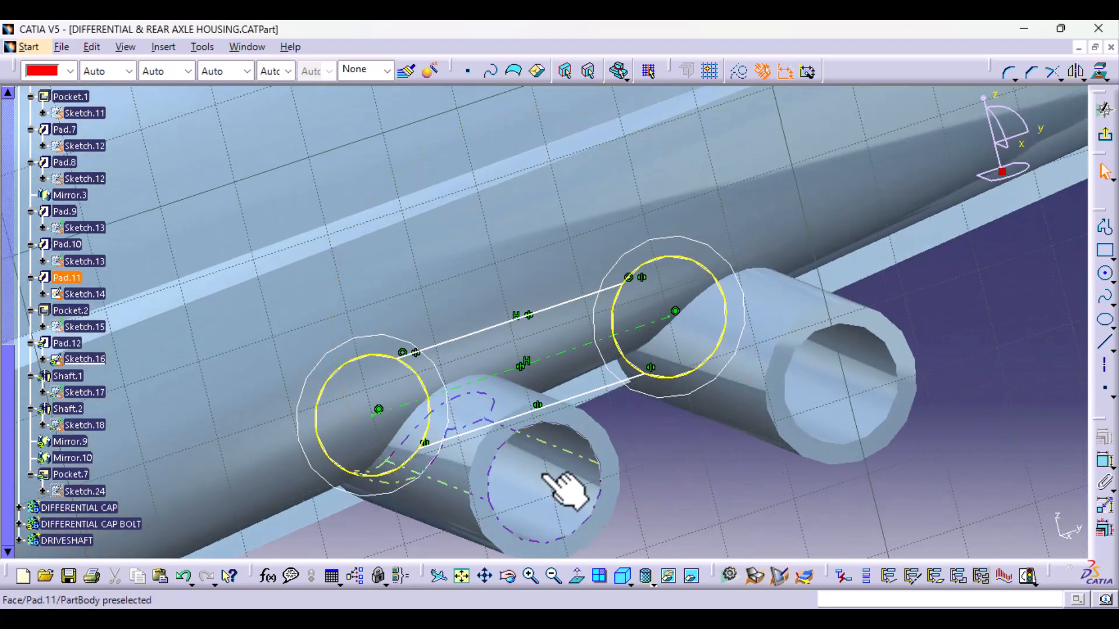
click(1061, 75)
click(1054, 292)
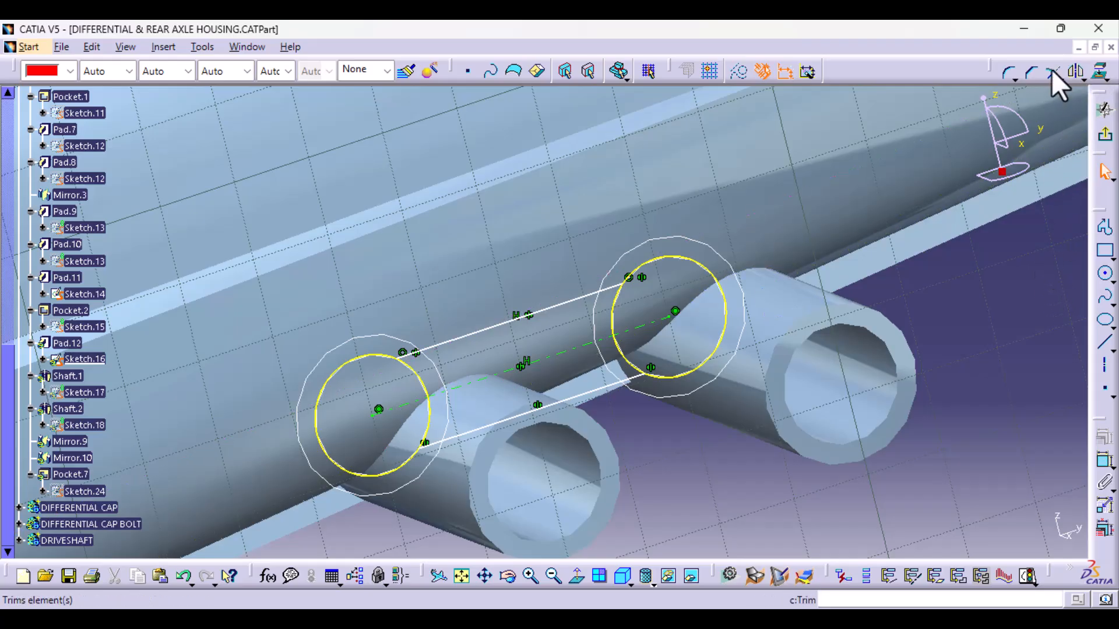
click(1057, 82)
click(1074, 152)
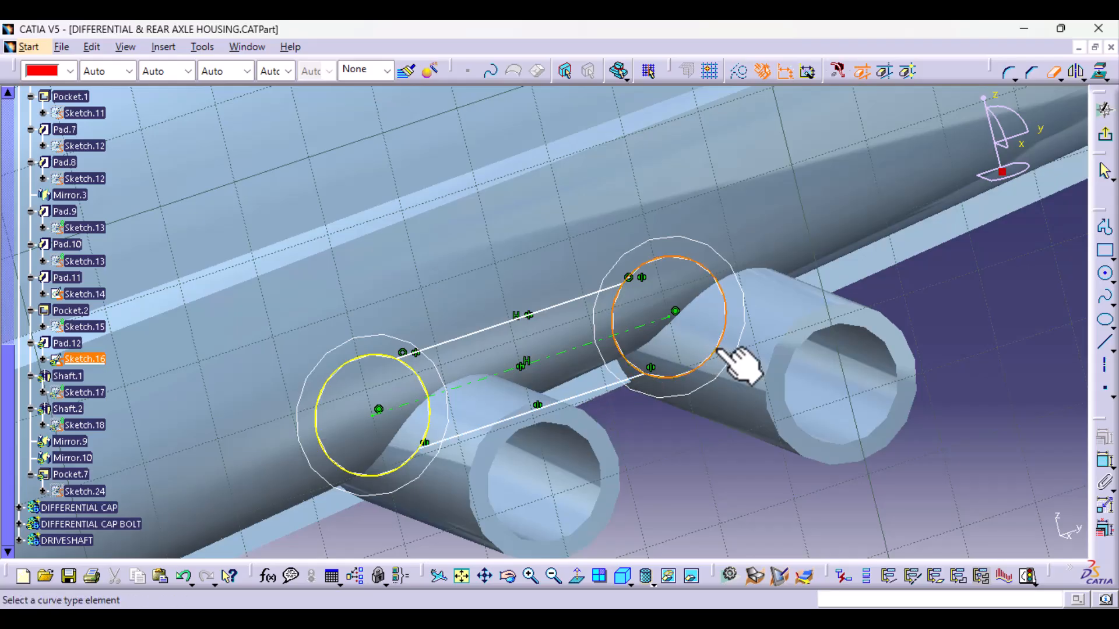
click(317, 447)
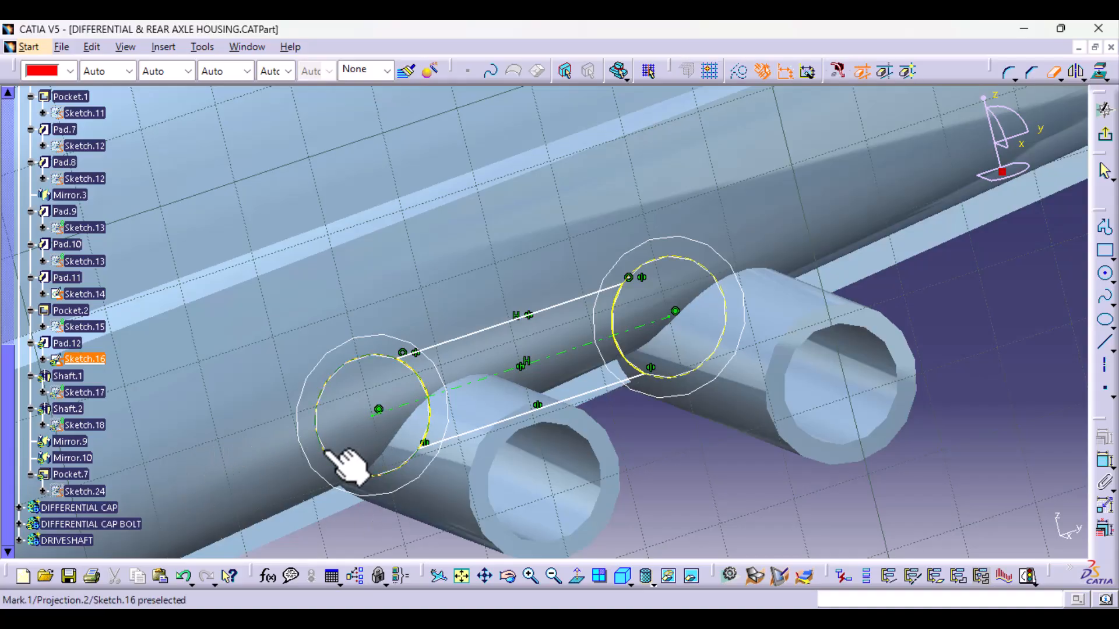
- Hide Sketch.14 to leave only the trimmed web plate profile in view, and exit the web plate sketch
middle_drag(430, 475, 465, 382)
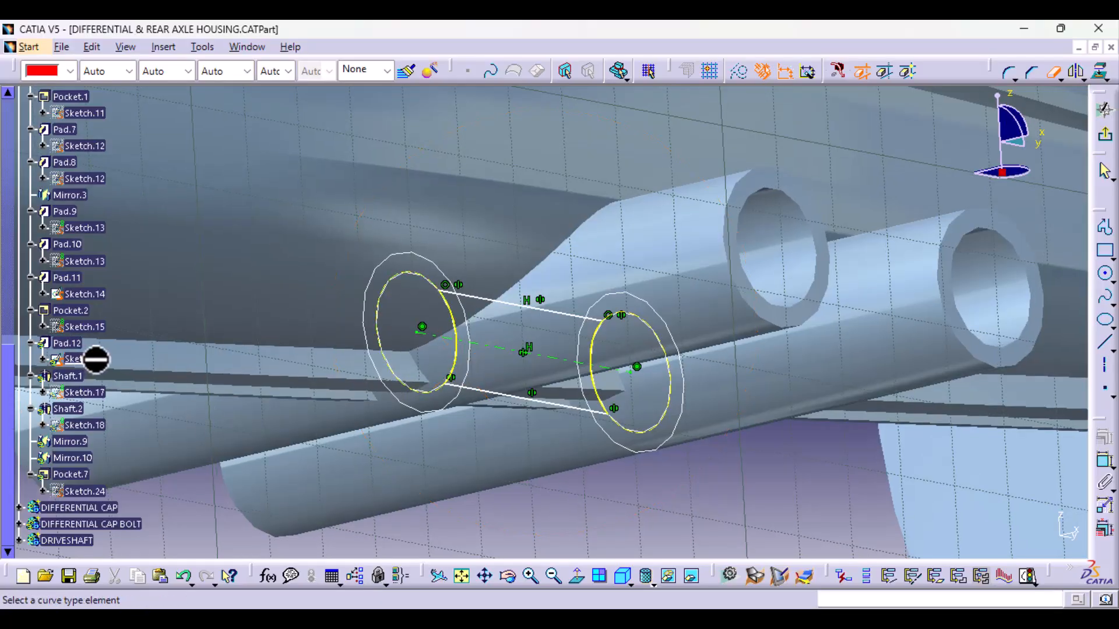
right_click(98, 299)
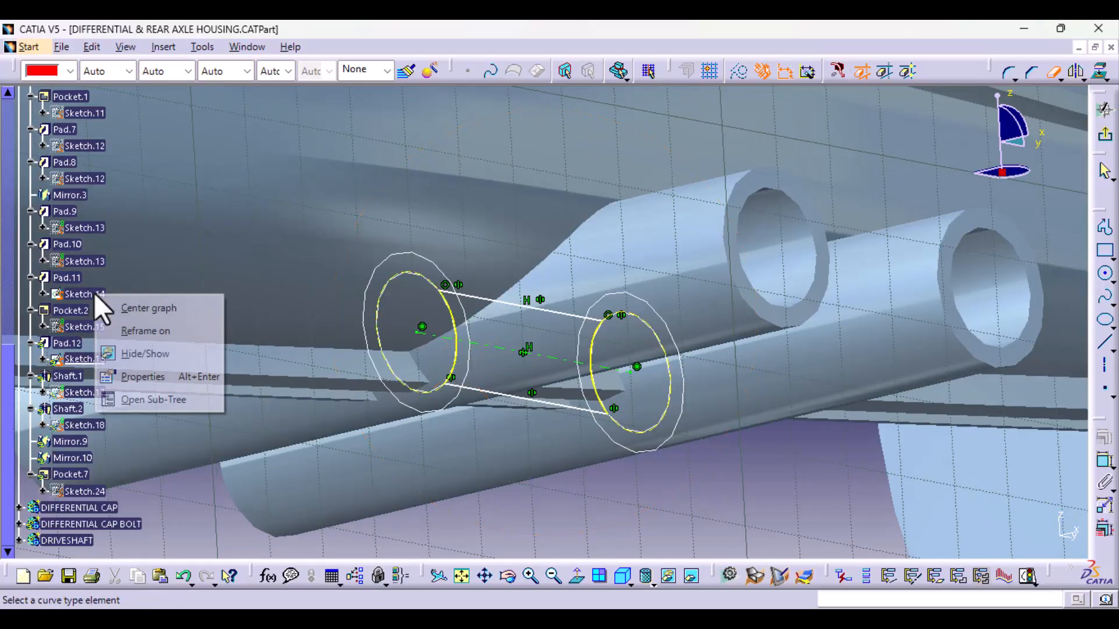
click(142, 353)
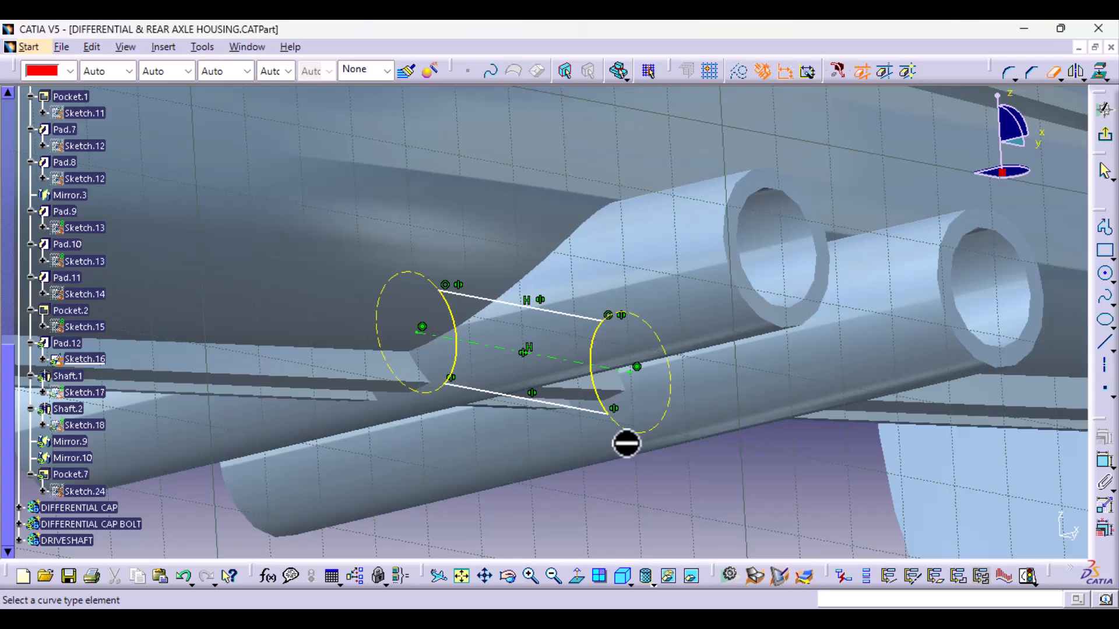
click(1047, 75)
click(1107, 138)
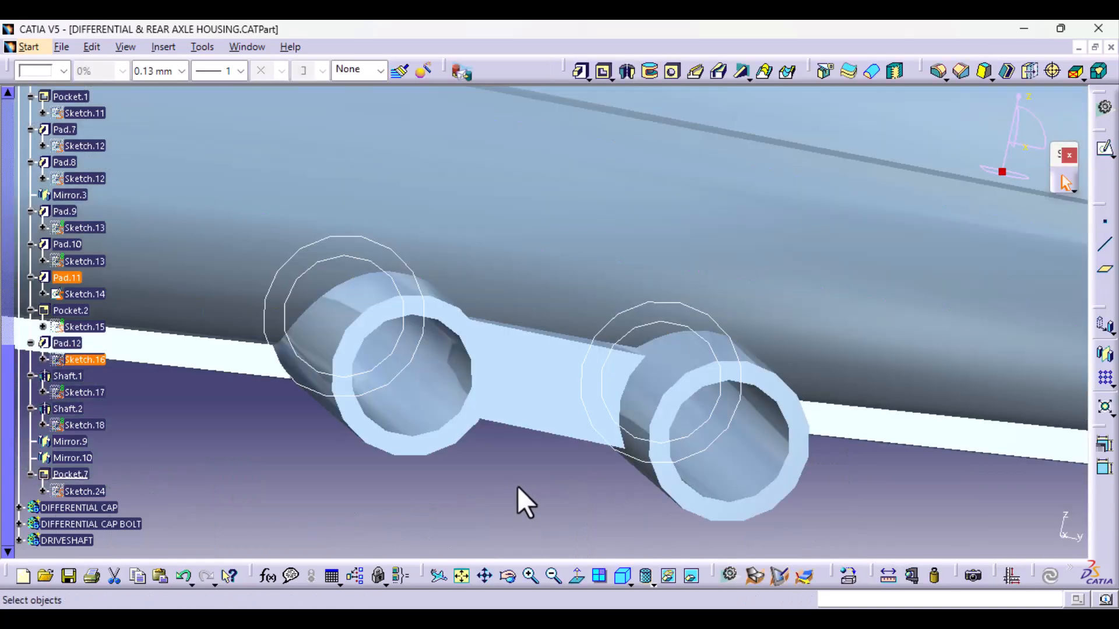
- Hide the tube sketch, Sketch.14, in the part view and inspect the rebuilt web plate between the lower tubes
mouse_move(517, 486)
middle_down()
mouse_move(533, 429)
mouse_move(506, 514)
mouse_move(517, 527)
mouse_move(639, 407)
middle_up()
right_click(616, 403)
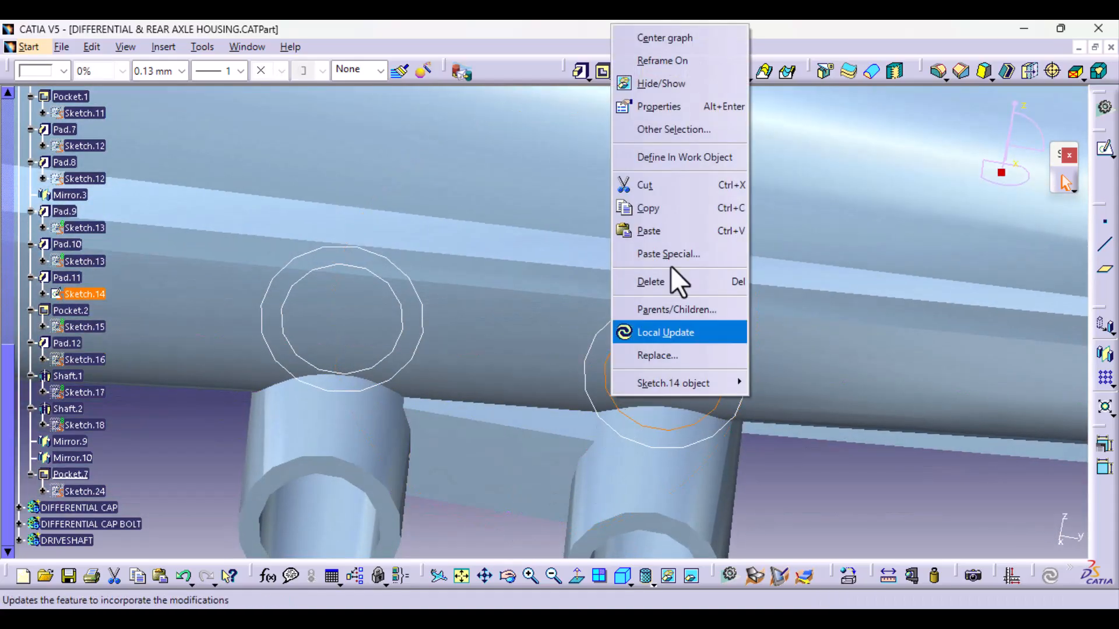
click(686, 89)
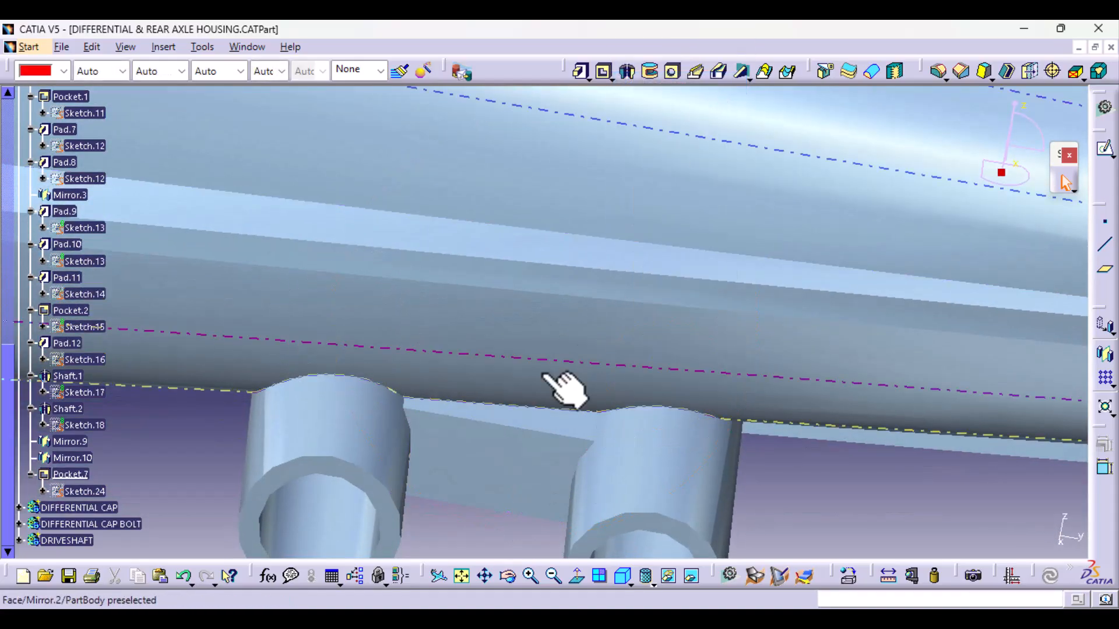
middle_drag(564, 387, 600, 329)
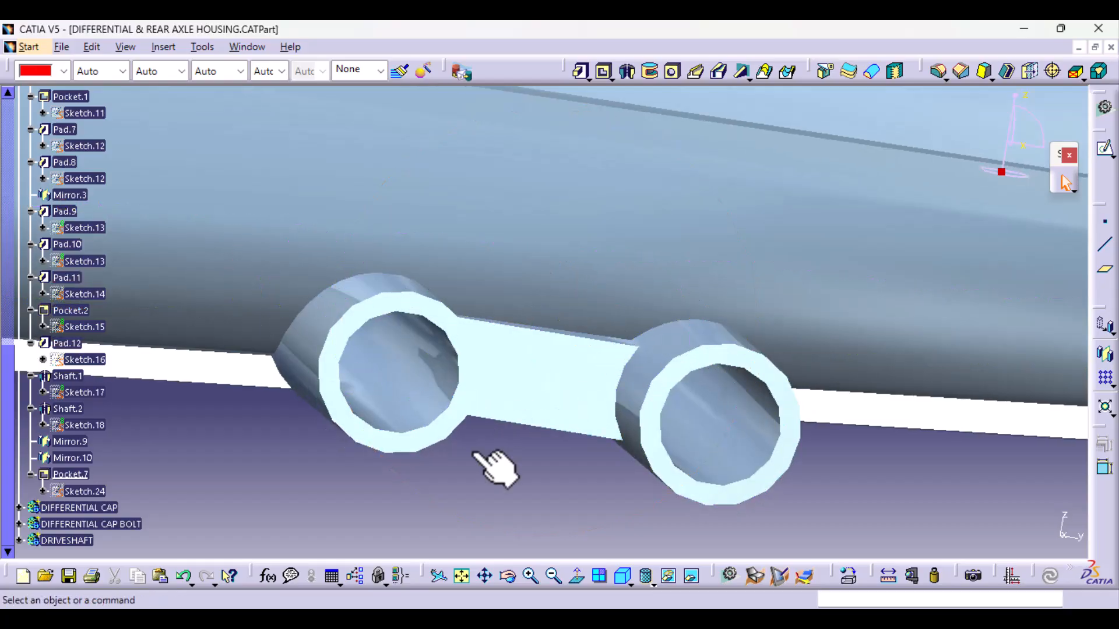
middle_drag(574, 483, 551, 554)
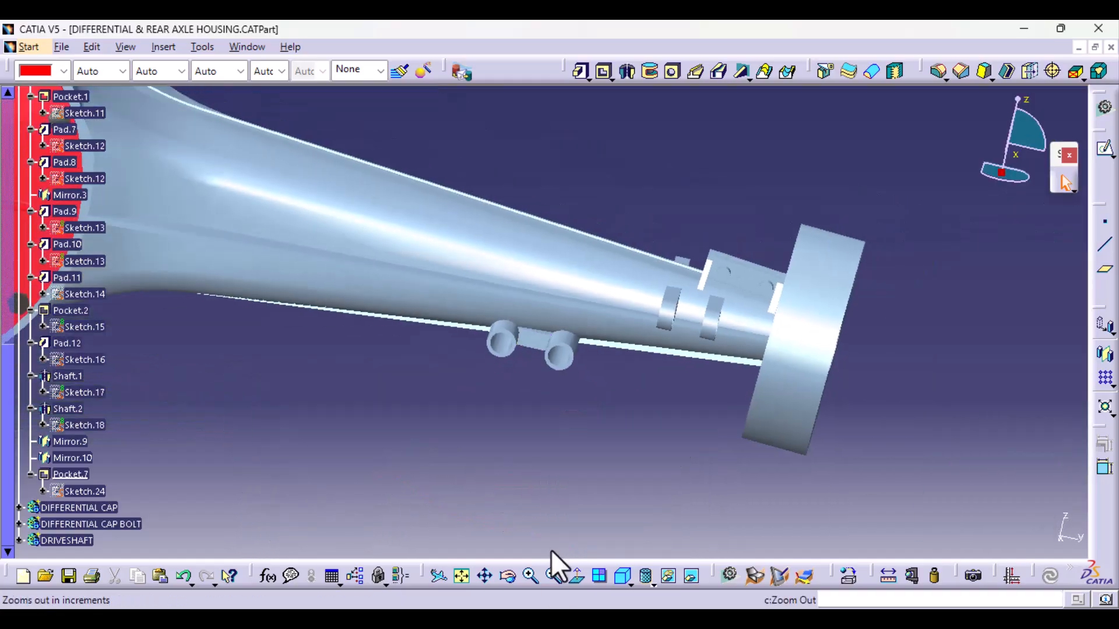
- Edit the lower tubes' Sketch.14, raise their shared horizontal axis so the circles sit mostly above the arm's lower flange, and exit the sketch
middle_drag(545, 495, 563, 329)
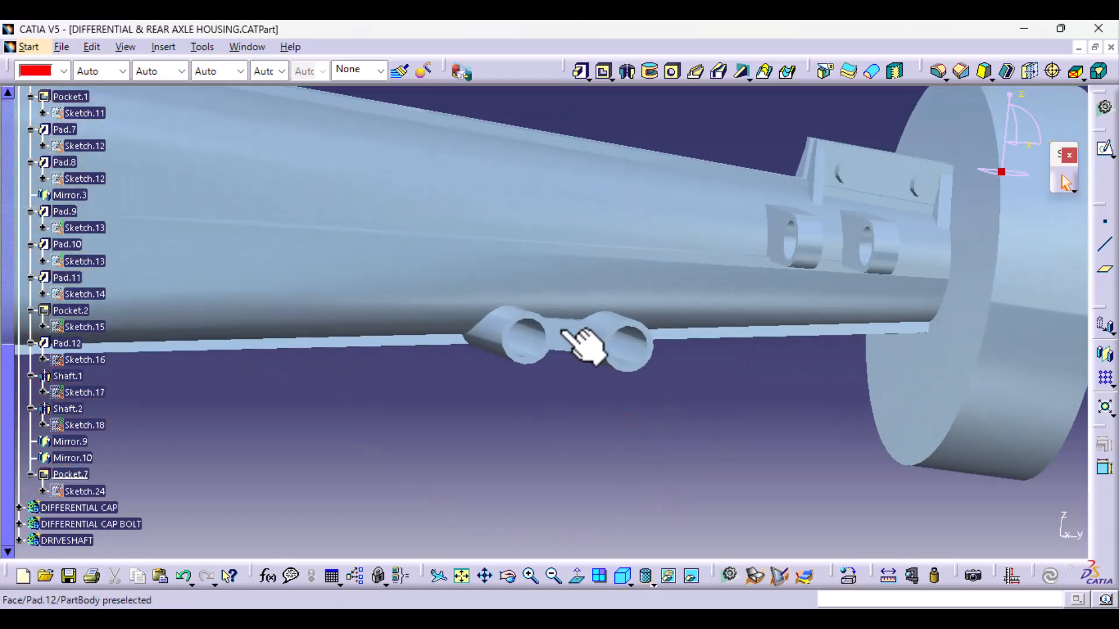
click(633, 332)
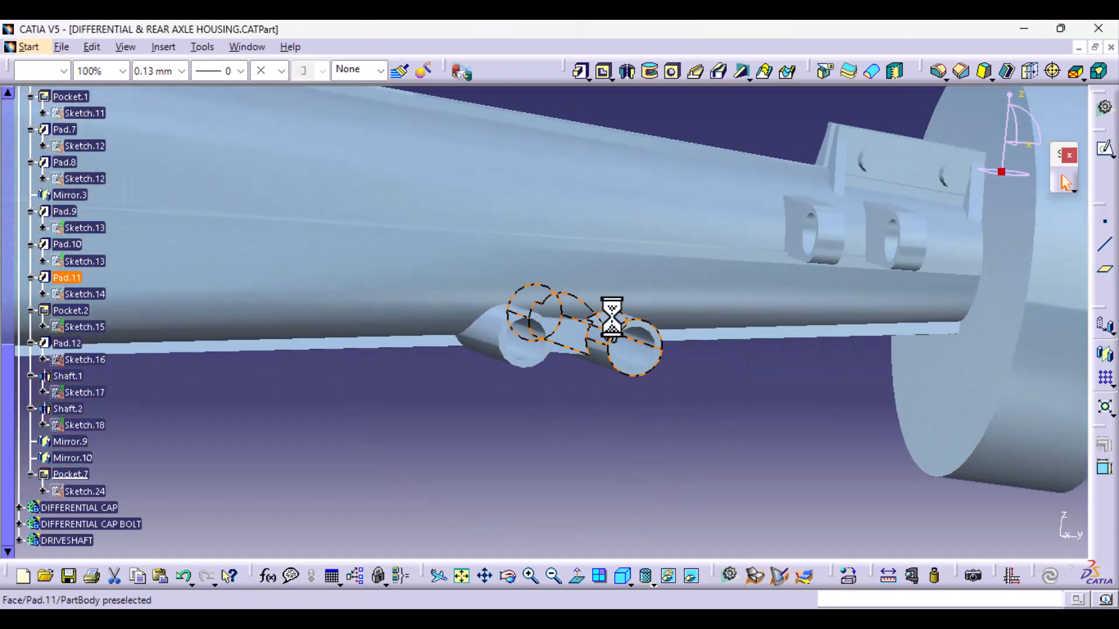
click(90, 294)
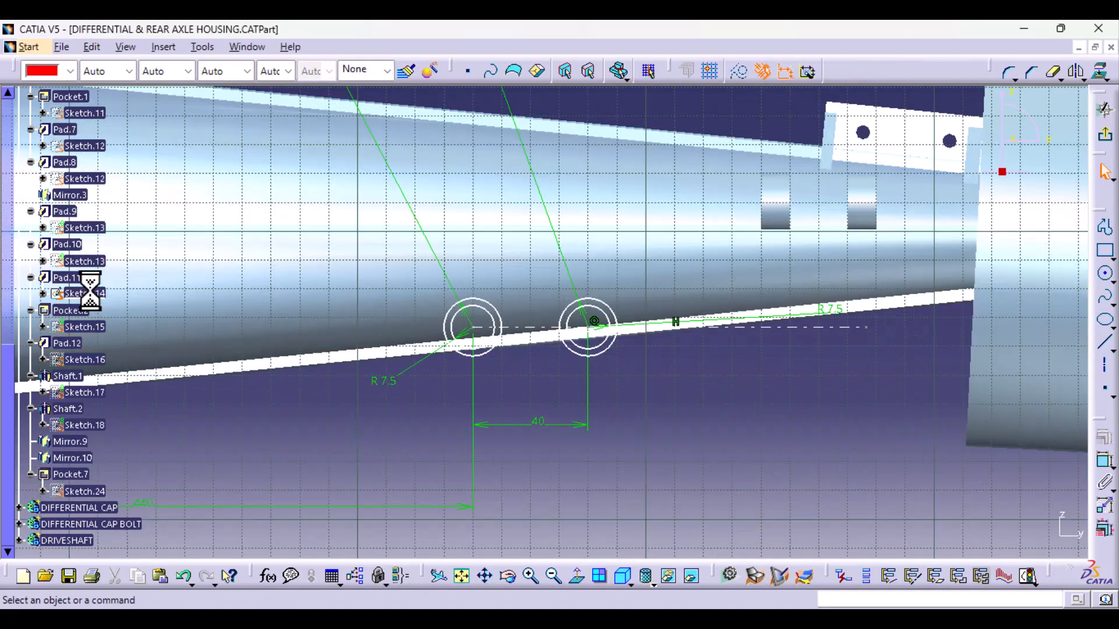
middle_drag(546, 518, 539, 401)
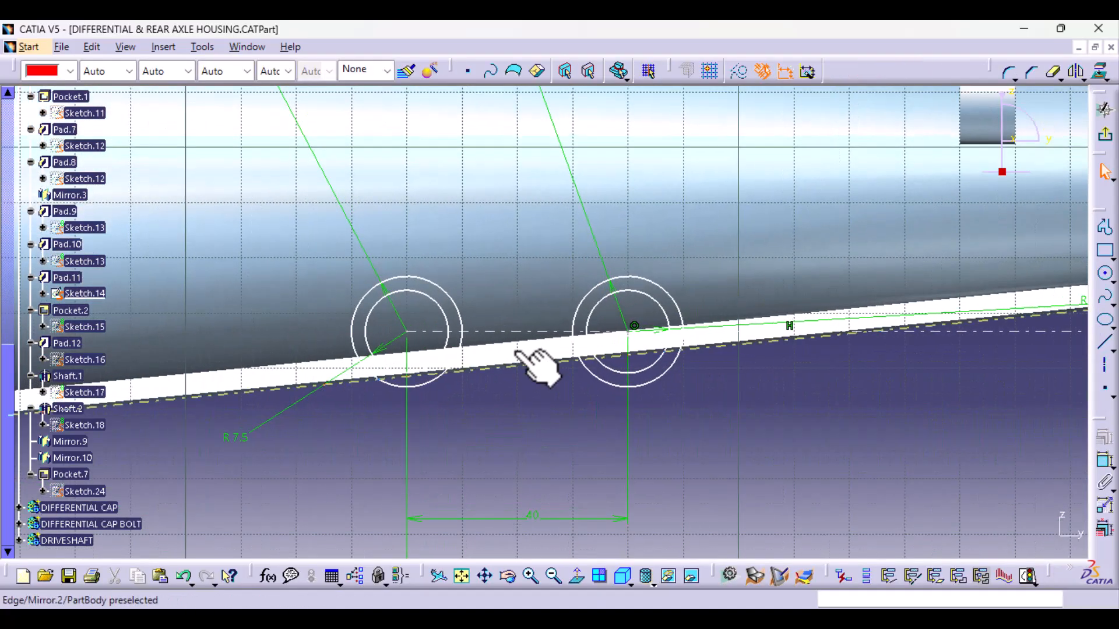
click(529, 331)
middle_drag(527, 315, 531, 296)
click(530, 293)
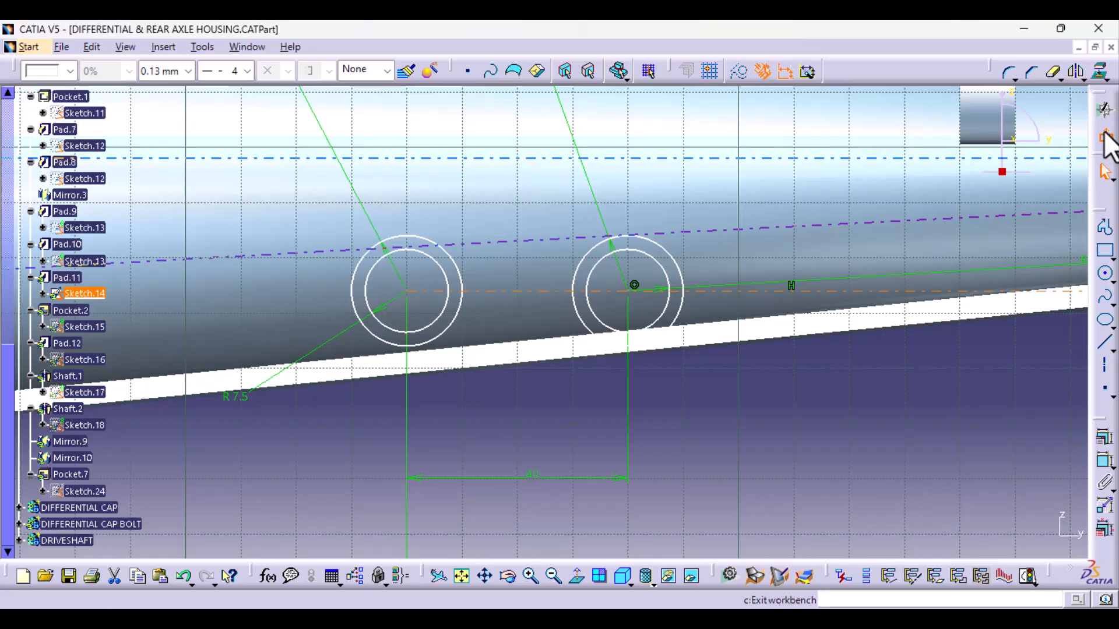
click(1106, 142)
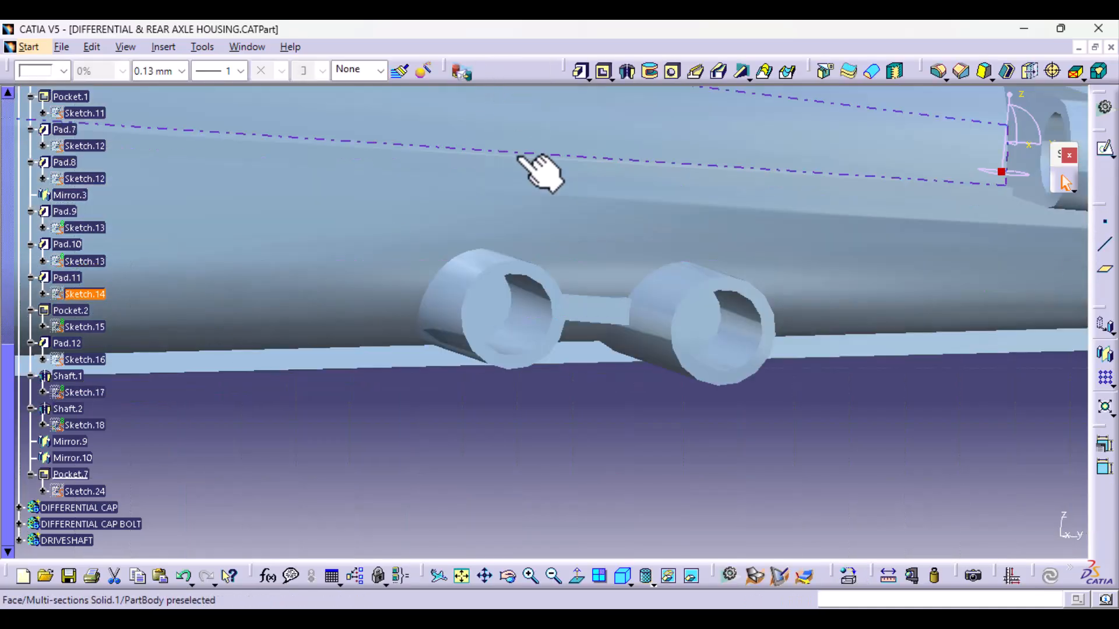
- Examine the raised tubes and web plate on the axle arm, using standard side views and several angles around the housing
ctrl+middle_drag(520, 158, 592, 342)
middle_drag(392, 357, 647, 344)
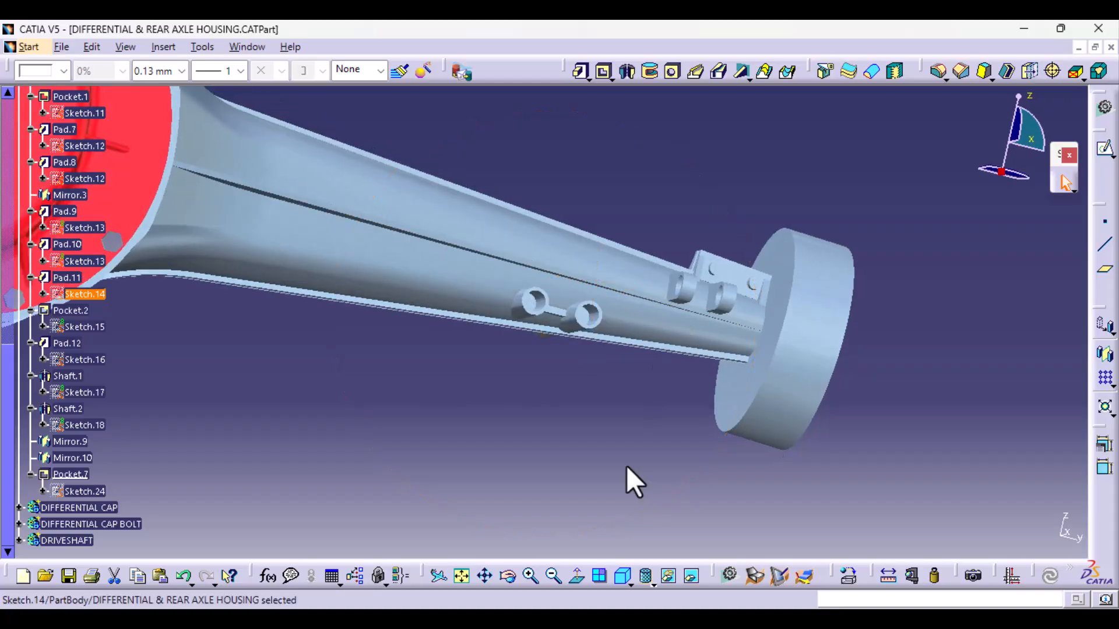
click(633, 578)
click(643, 528)
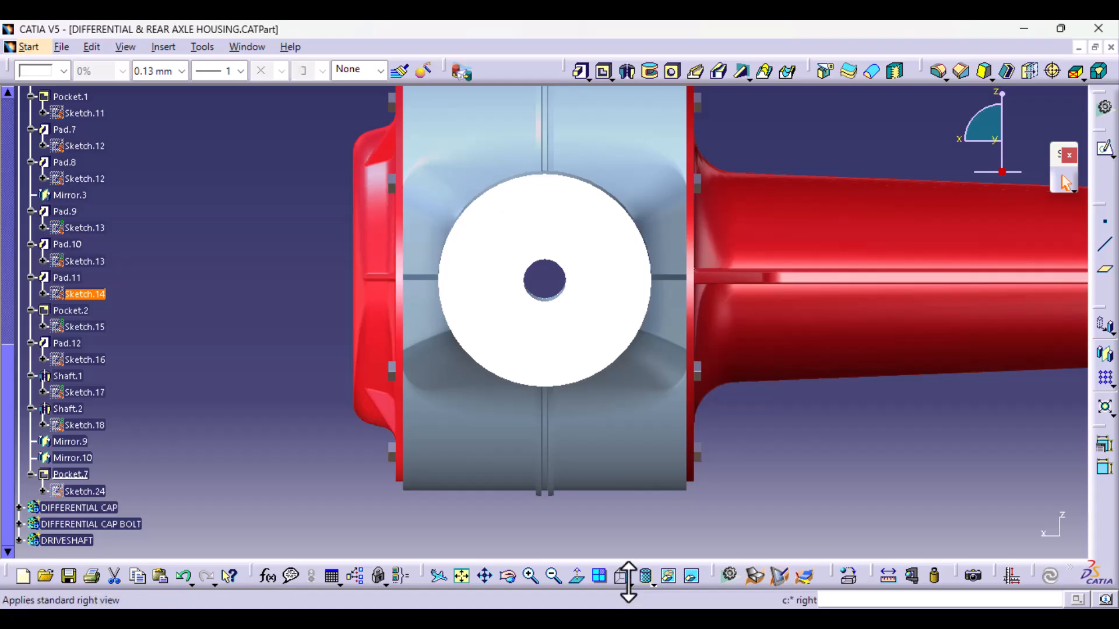
click(629, 579)
click(643, 459)
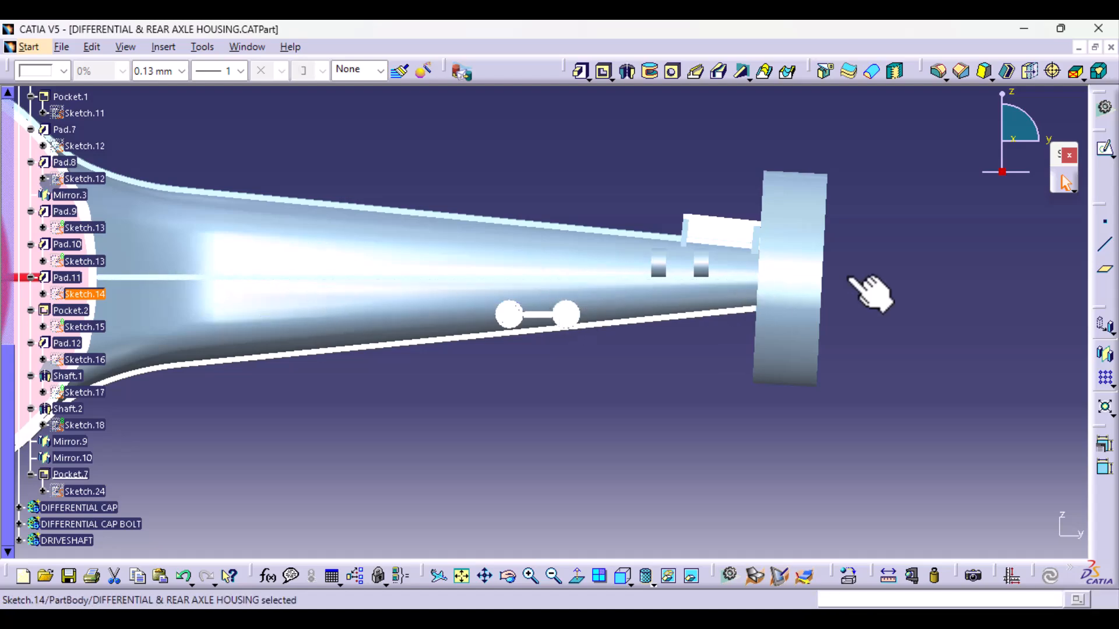
middle_drag(673, 303, 432, 243)
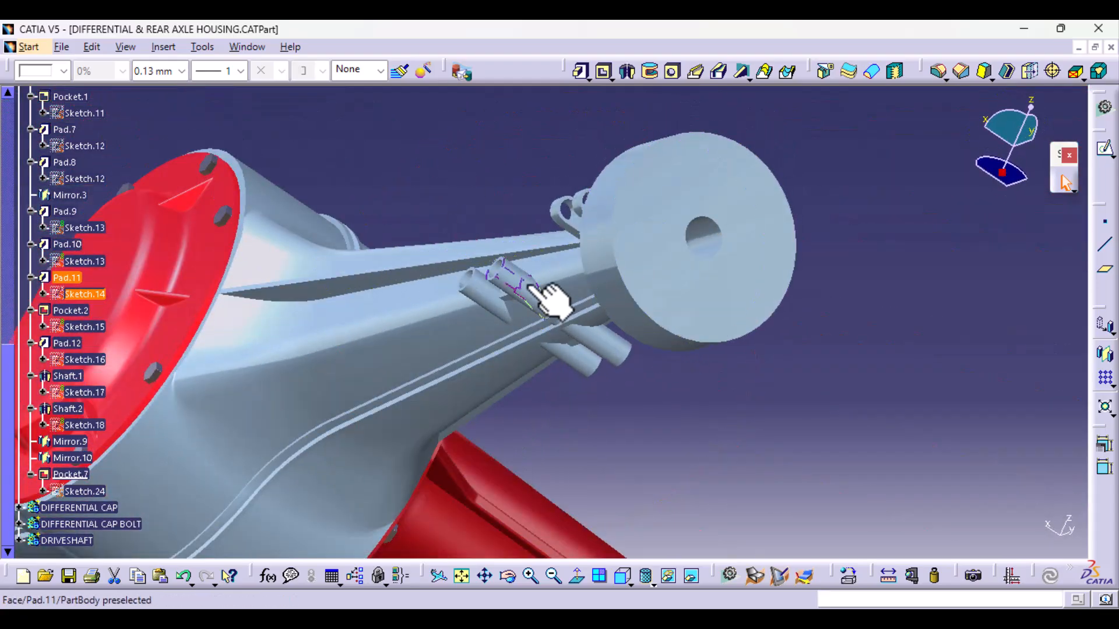
middle_drag(637, 279, 579, 180)
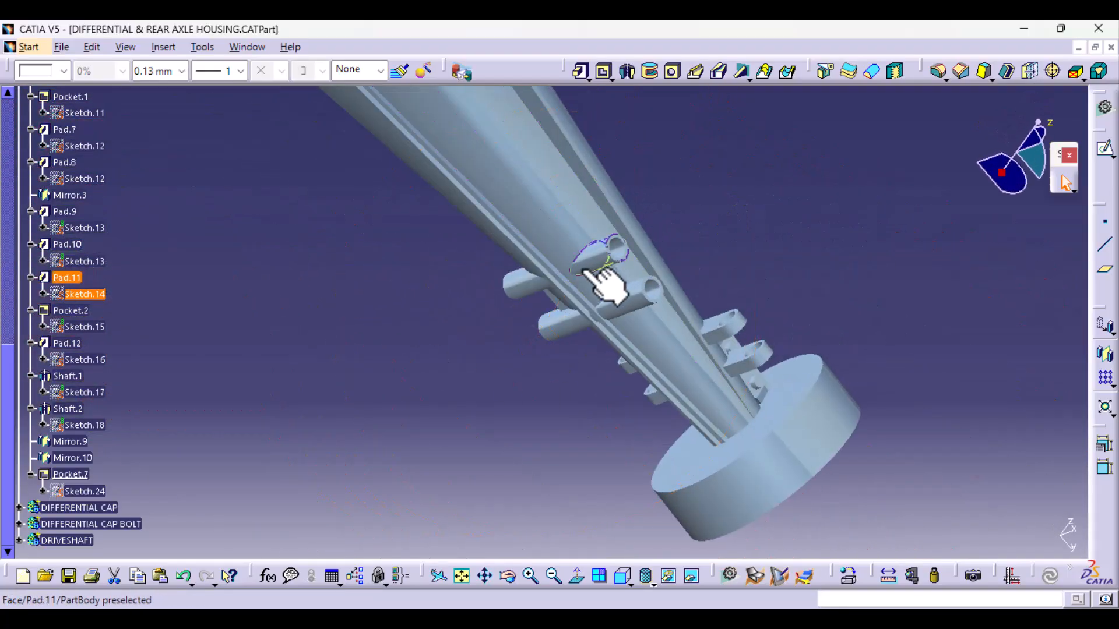
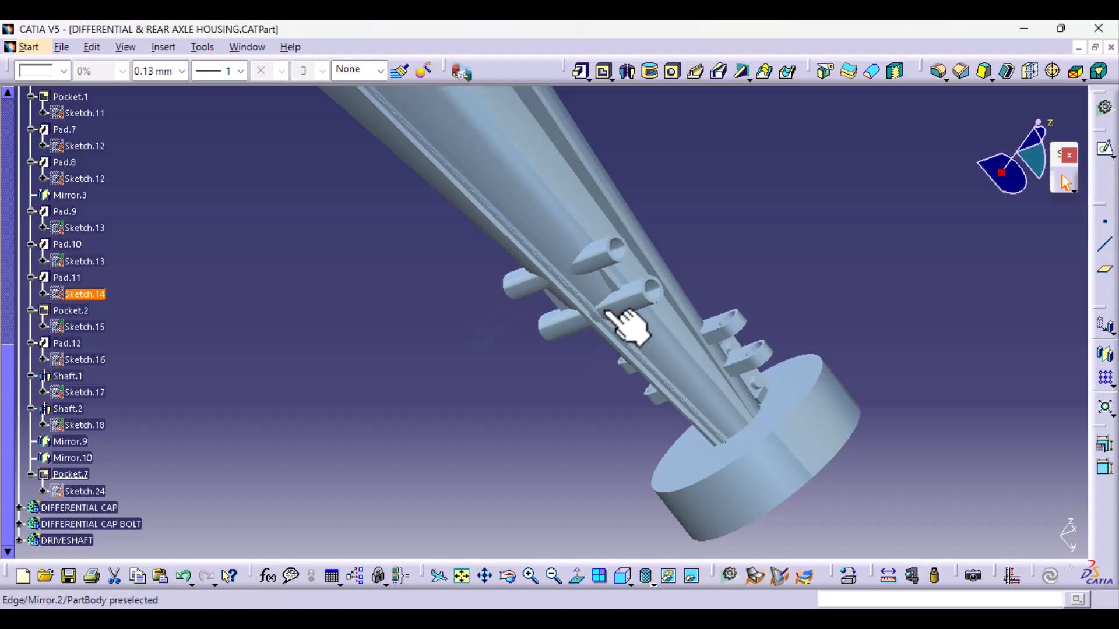
- Set the first limit of the lower tubes' pad, Pad.11, to Up to next and apply the change
middle_drag(559, 307, 513, 387)
middle_drag(477, 440, 616, 310)
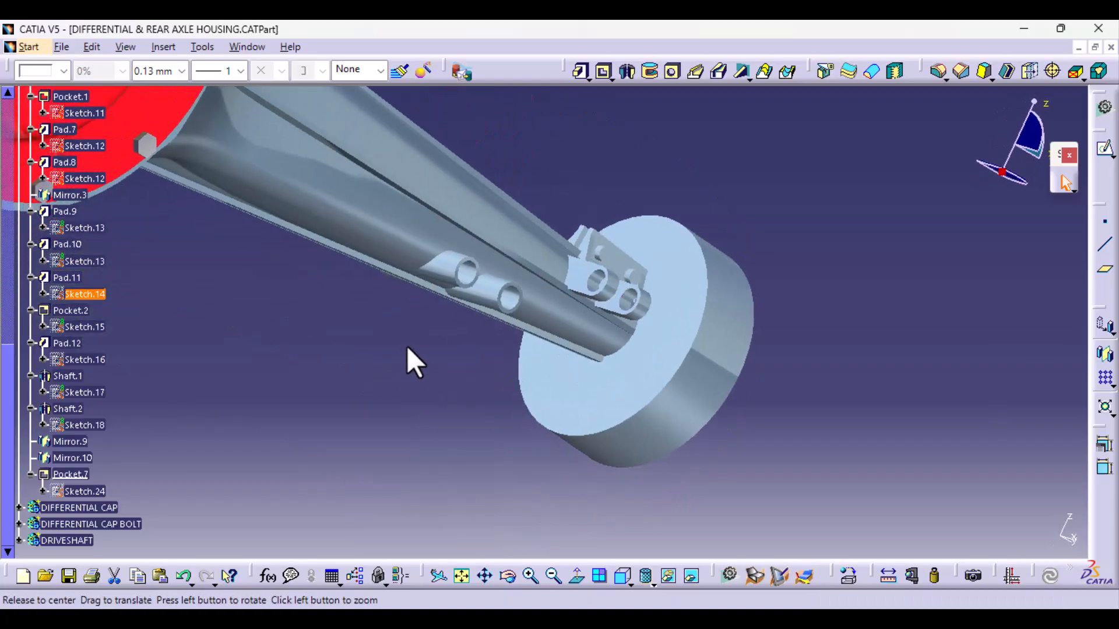
middle_drag(407, 348, 472, 335)
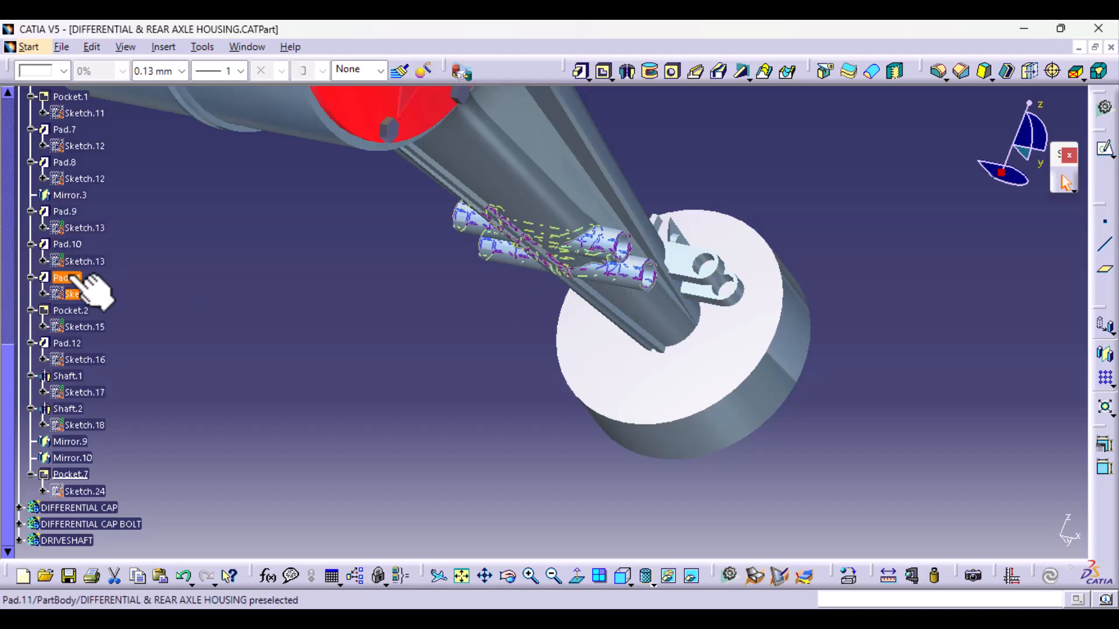
double_click(596, 242)
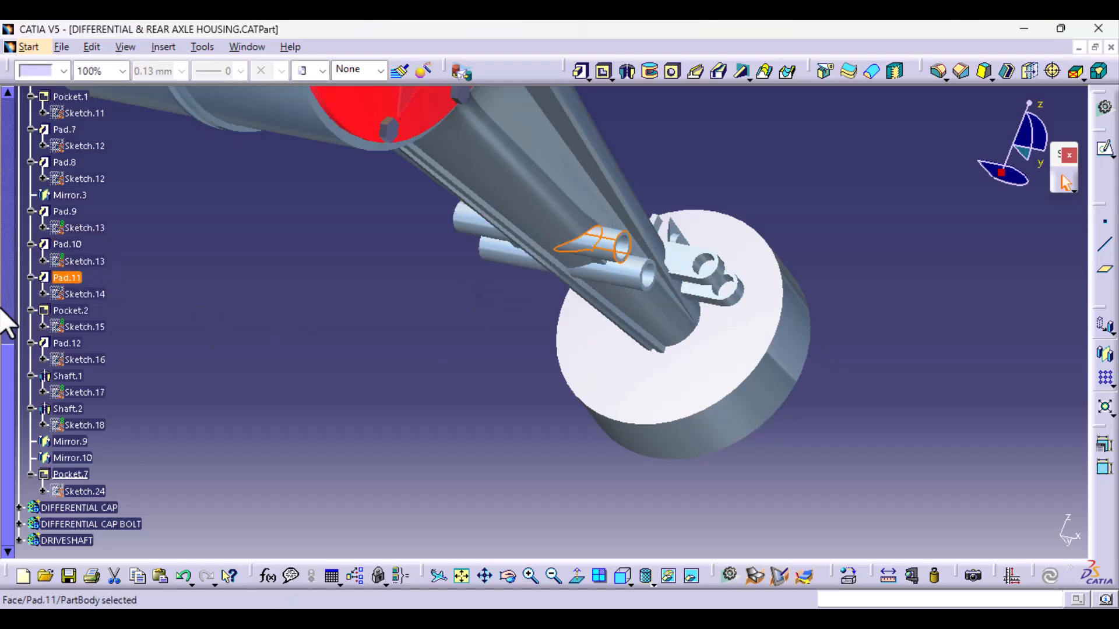
double_click(64, 277)
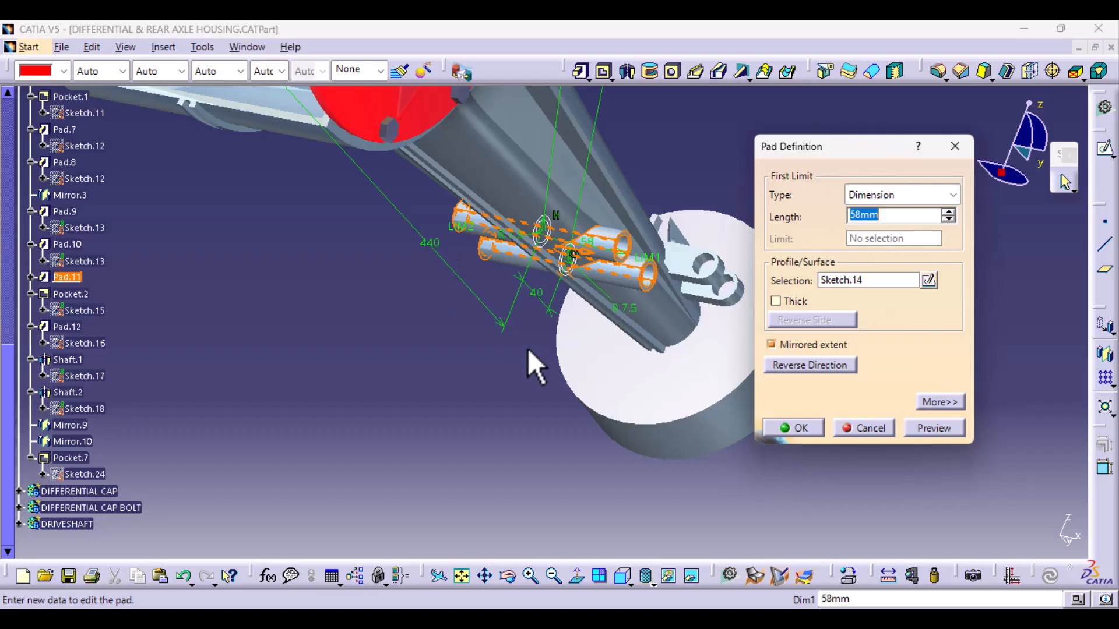
mouse_move(527, 348)
middle_down()
mouse_move(457, 392)
mouse_move(444, 429)
mouse_move(474, 303)
middle_up()
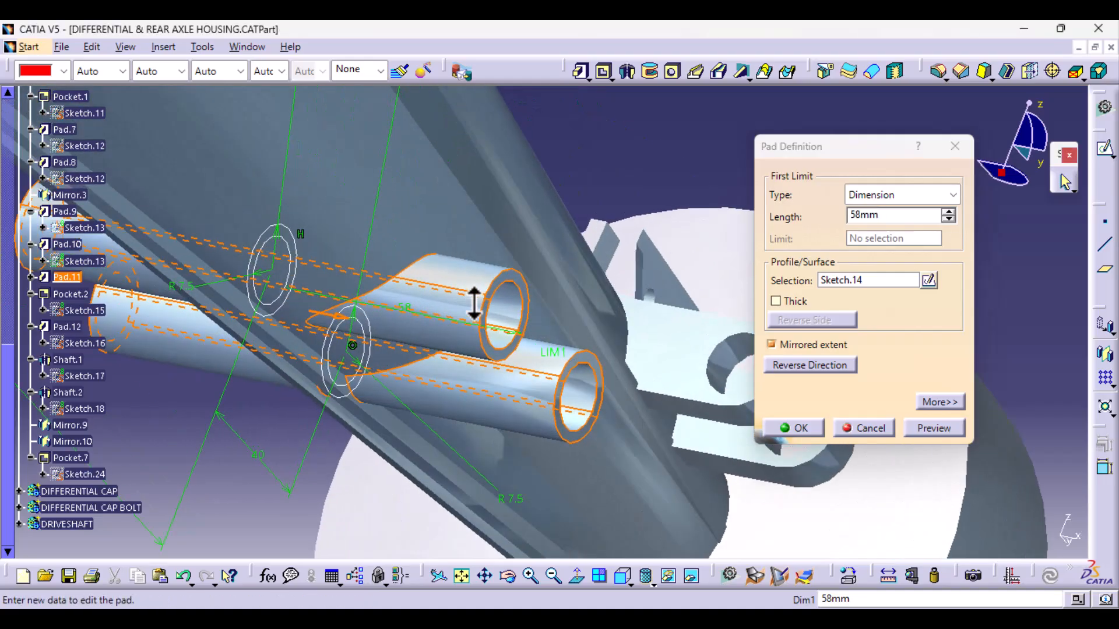
click(952, 197)
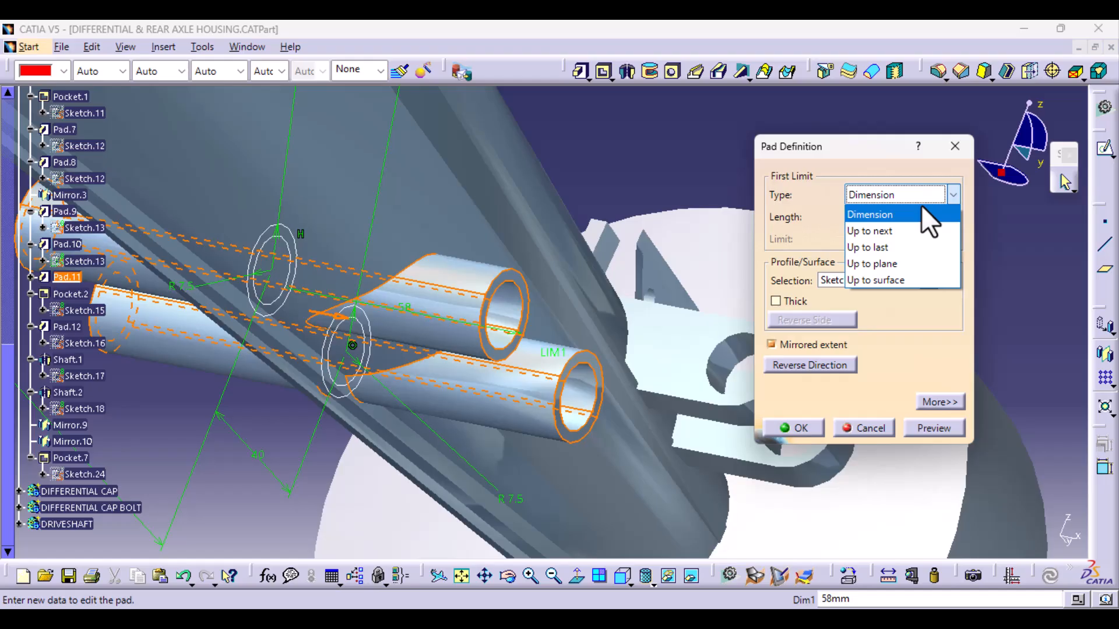
click(899, 231)
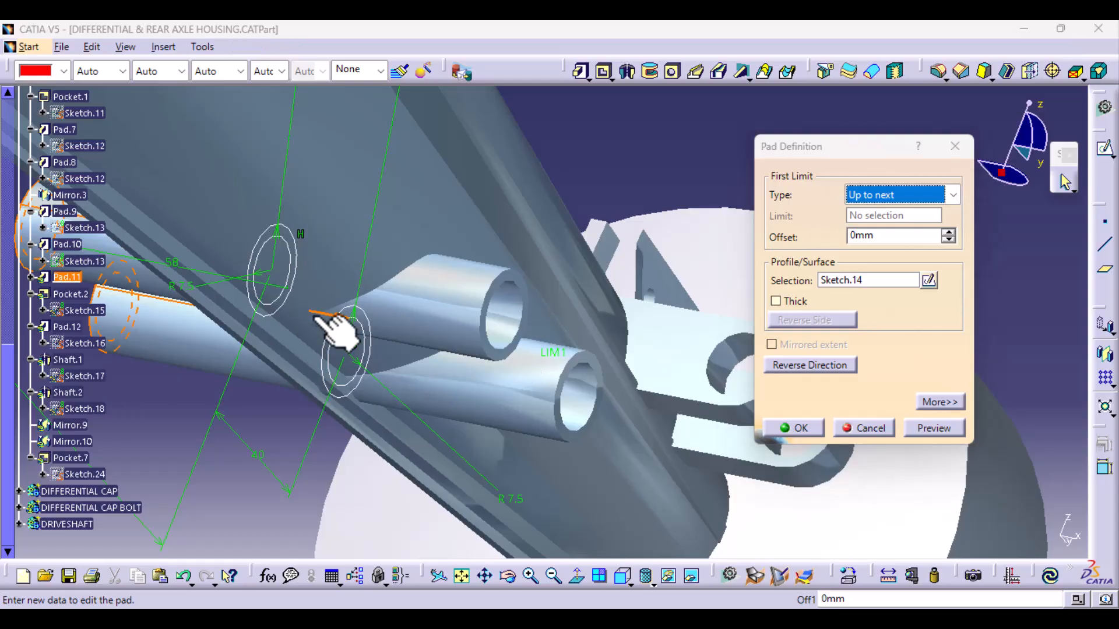
middle_drag(314, 317, 352, 326)
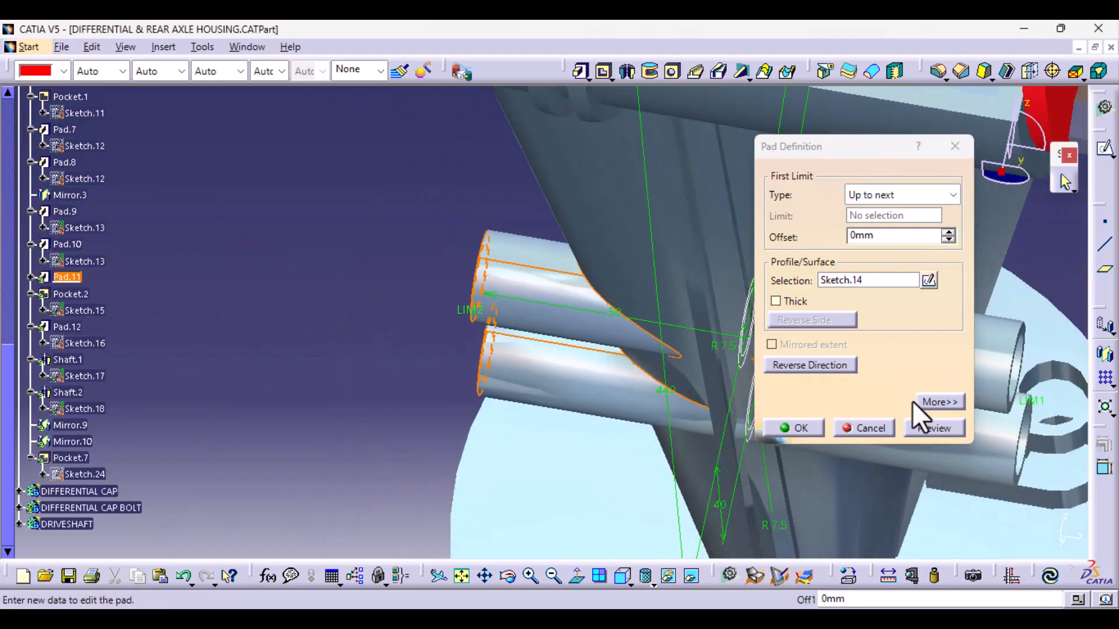
click(929, 401)
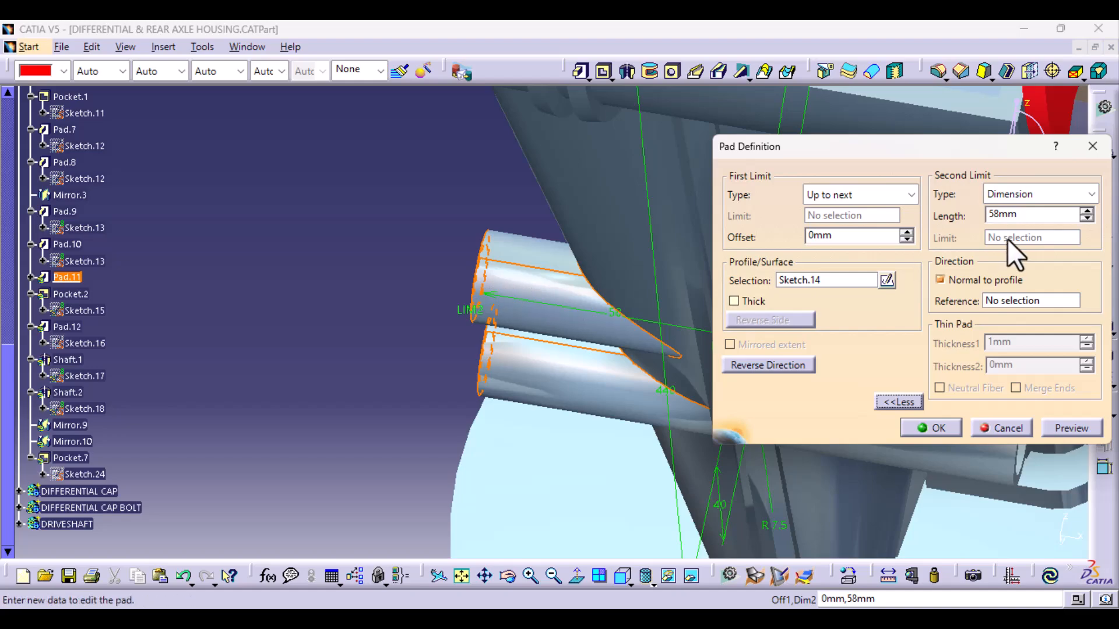
click(945, 426)
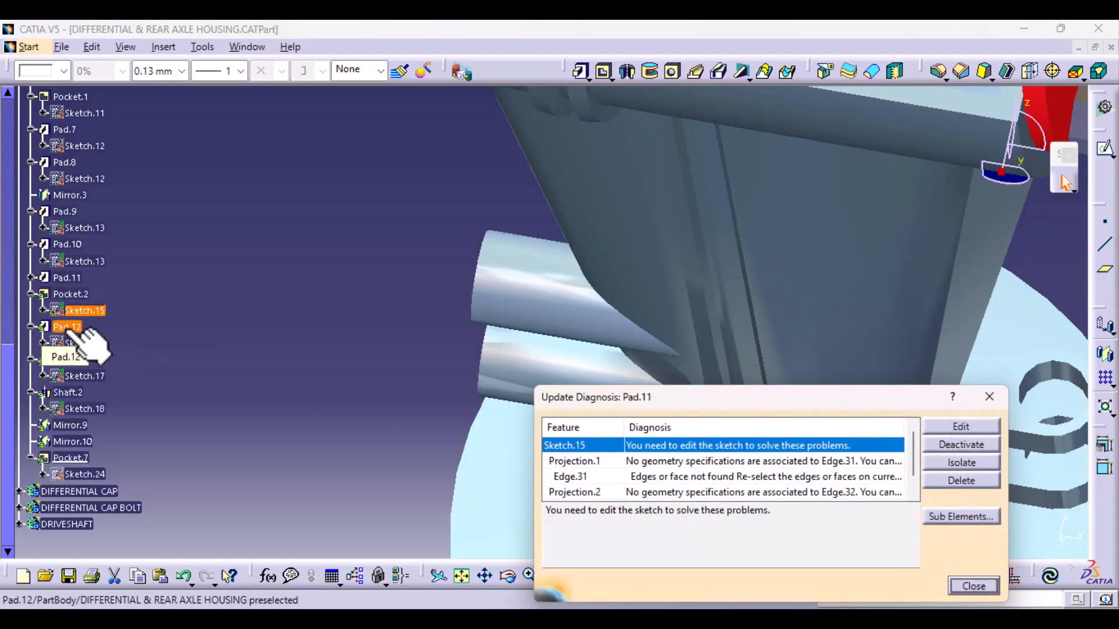
- Set the first limit of the web plate's pad, Pad.12, to Up to next and apply the definition
middle_drag(629, 236, 400, 194)
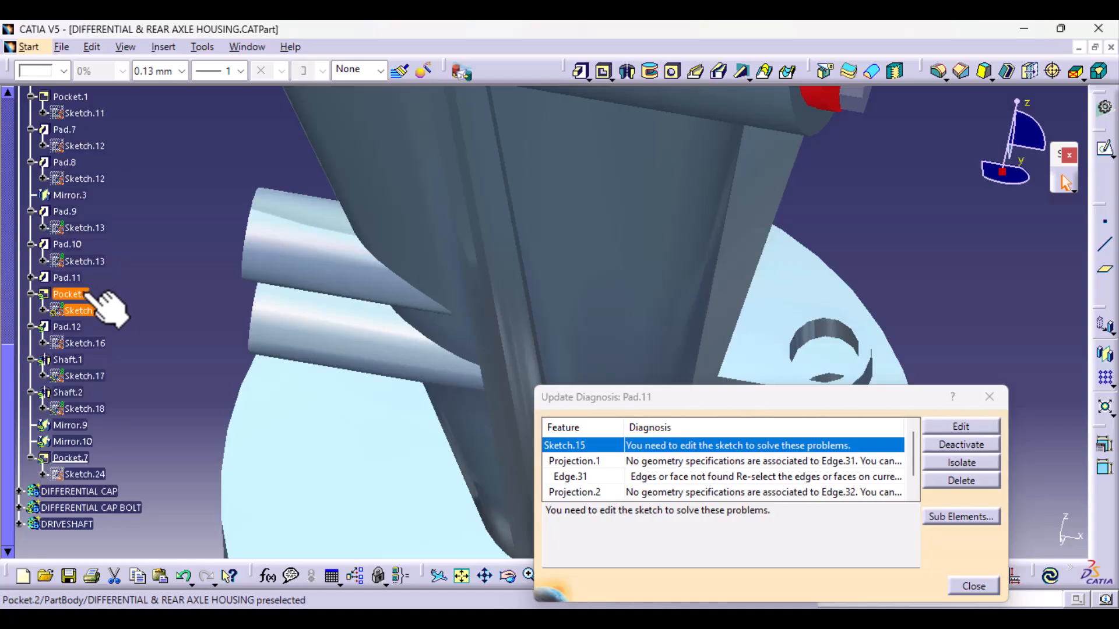
double_click(70, 326)
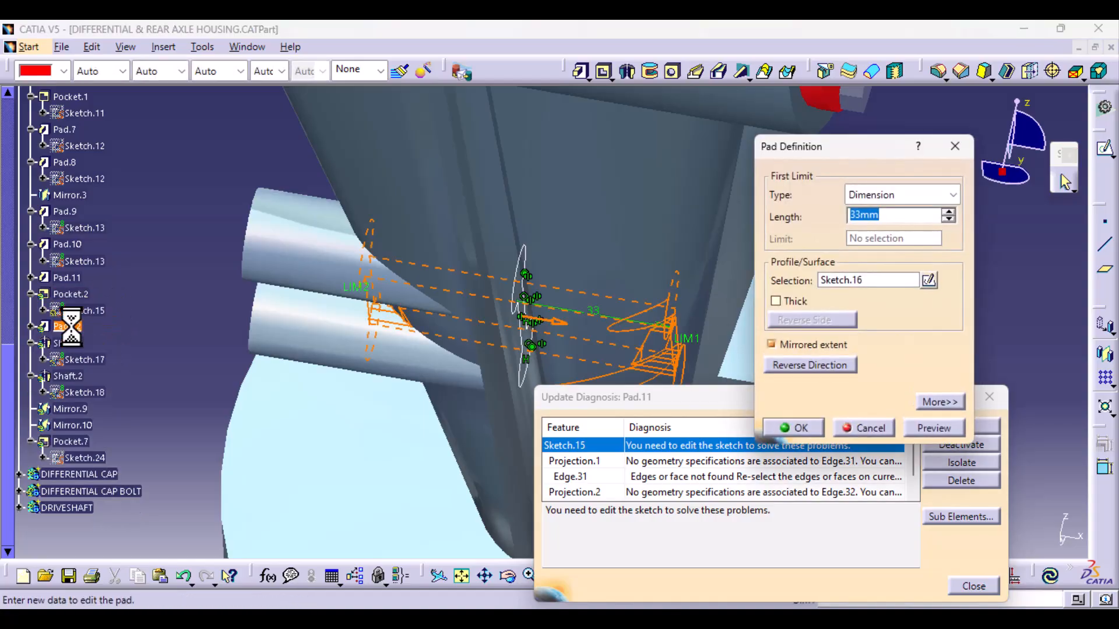
middle_drag(589, 326, 589, 286)
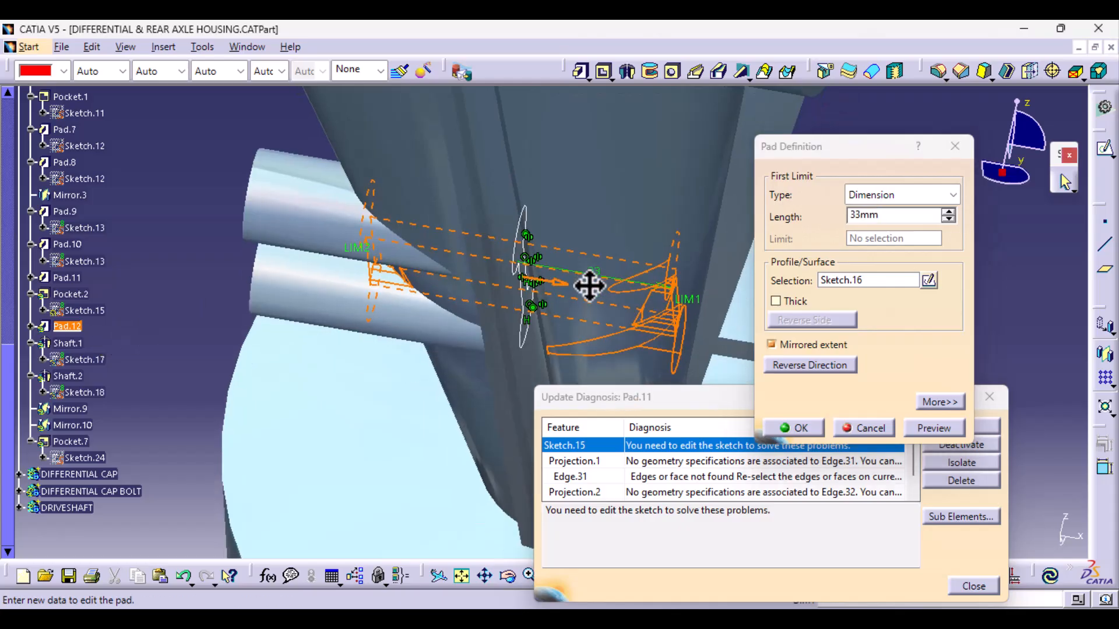
click(951, 196)
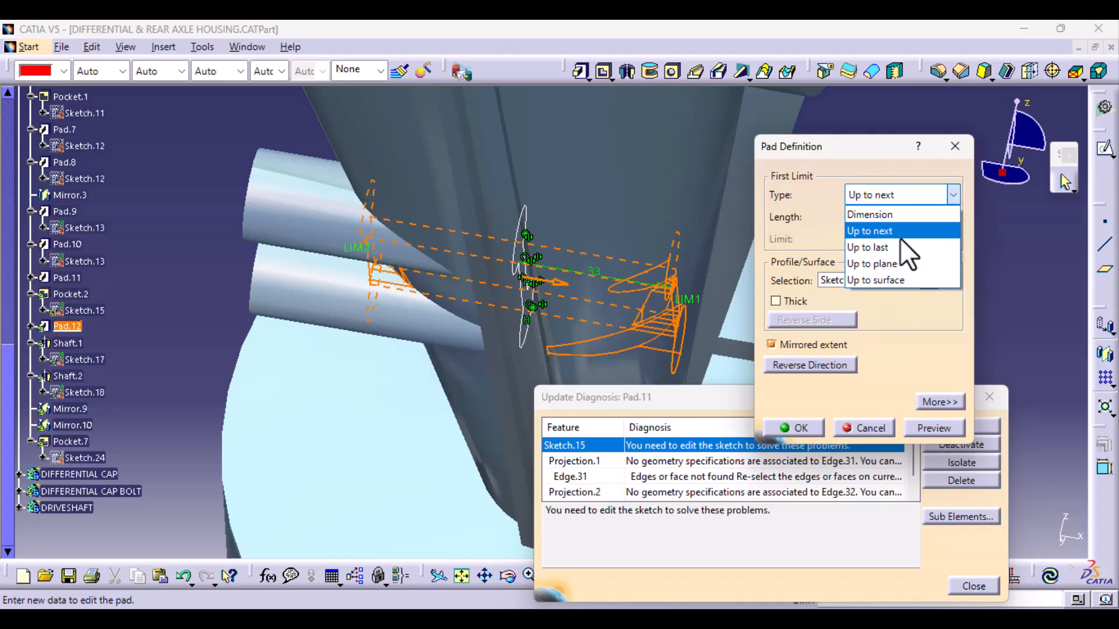
click(901, 236)
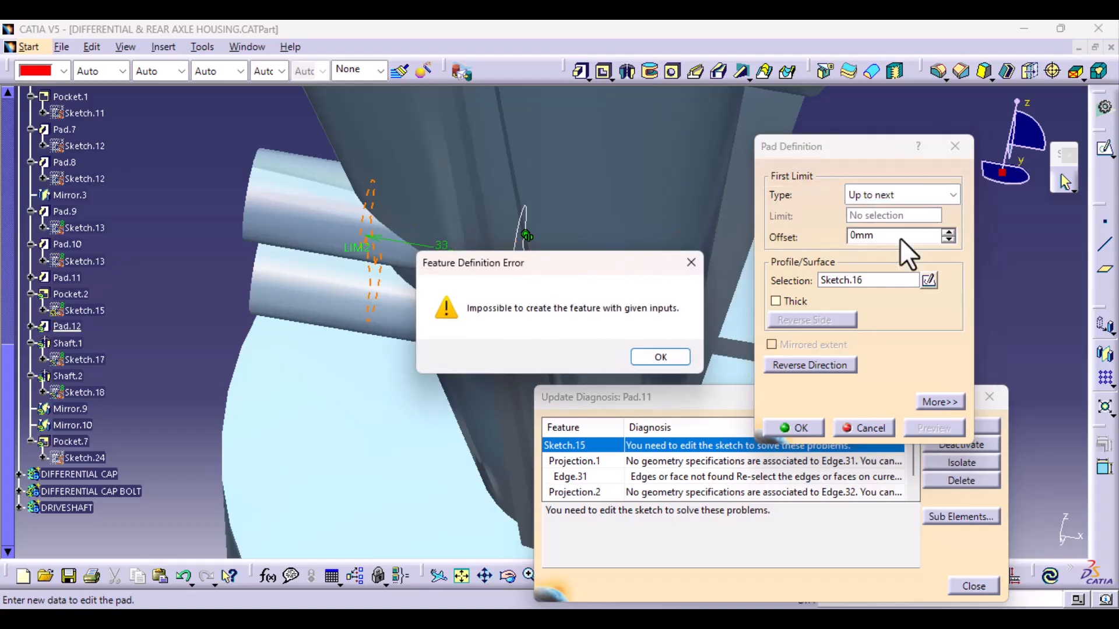
click(677, 356)
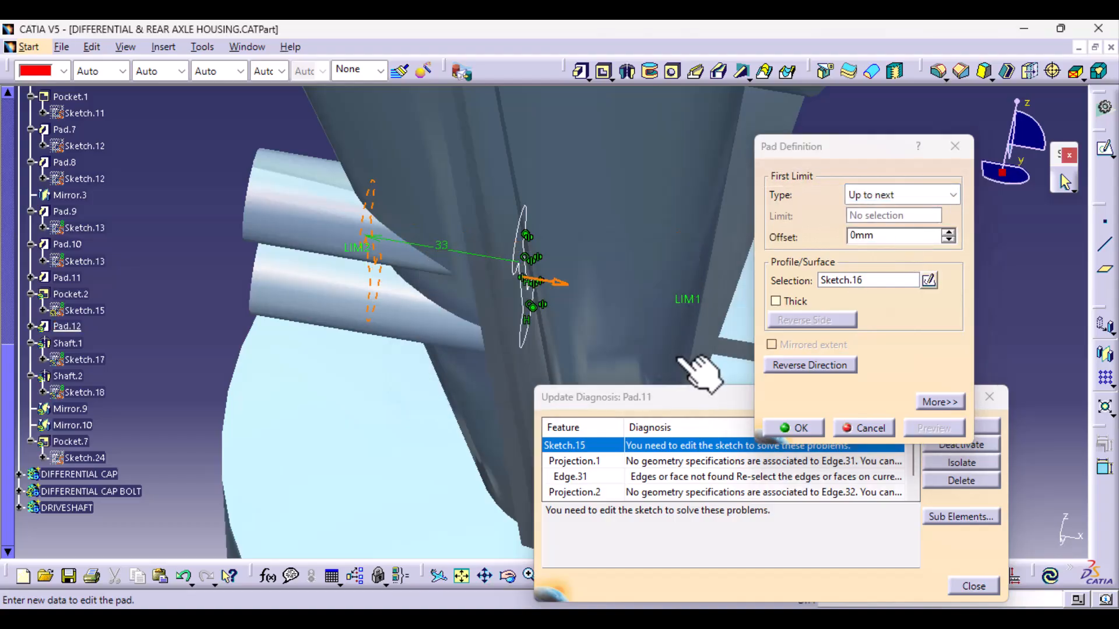
middle_drag(452, 268, 337, 72)
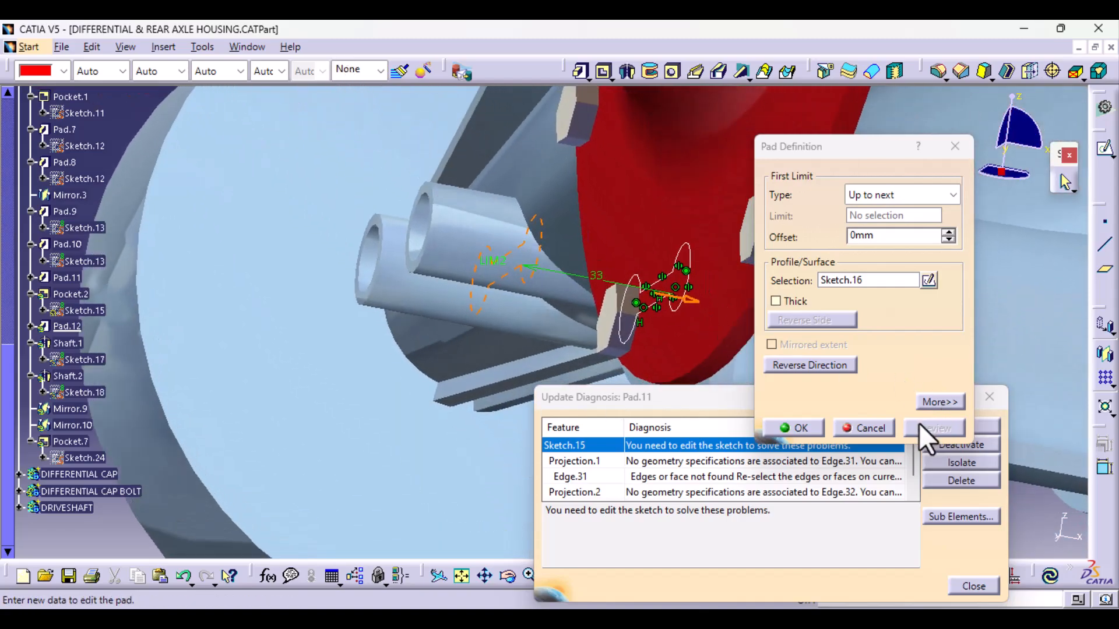
click(798, 428)
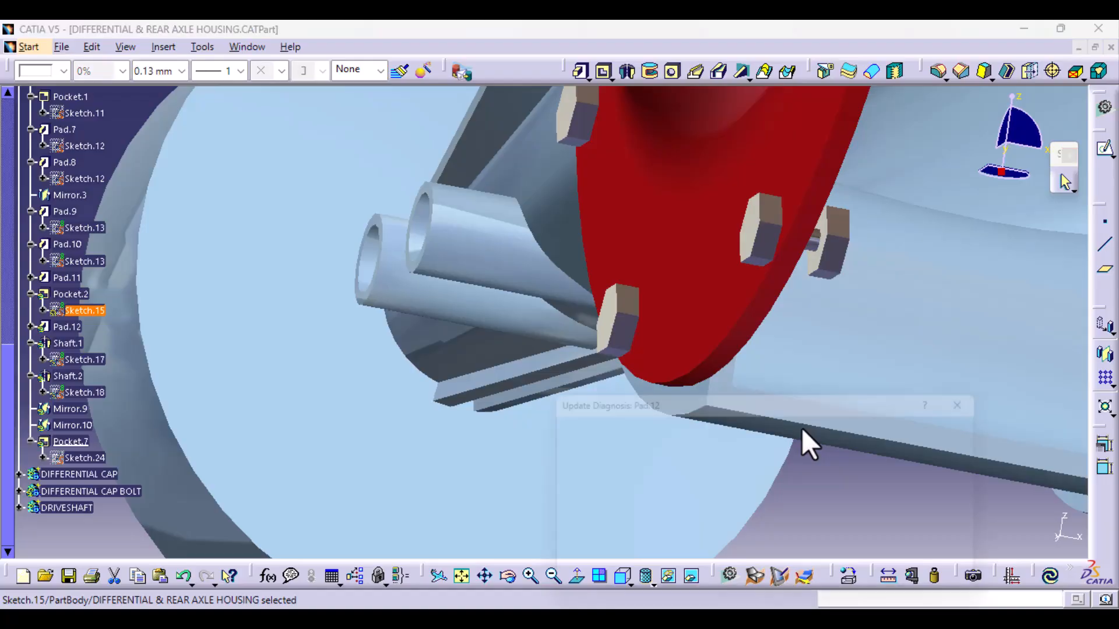
- Hide the DRIVESHAFT and DIFFERENTIAL CAP bodies to expose the housing arm and its lower tubes
middle_drag(475, 163, 512, 215)
middle_drag(357, 282, 292, 292)
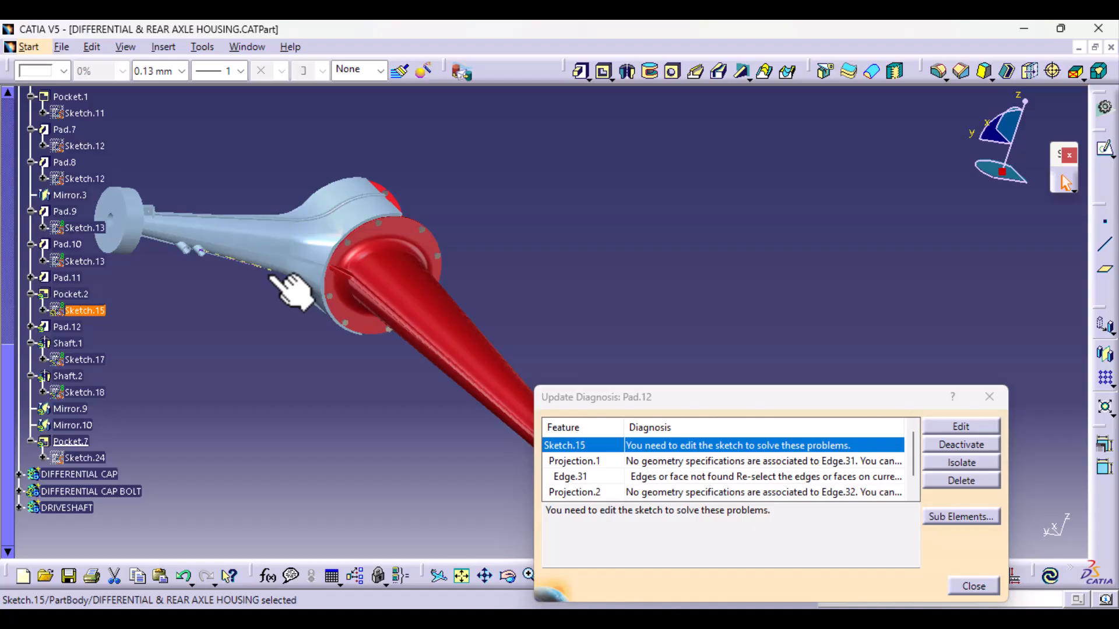
right_click(65, 507)
click(124, 193)
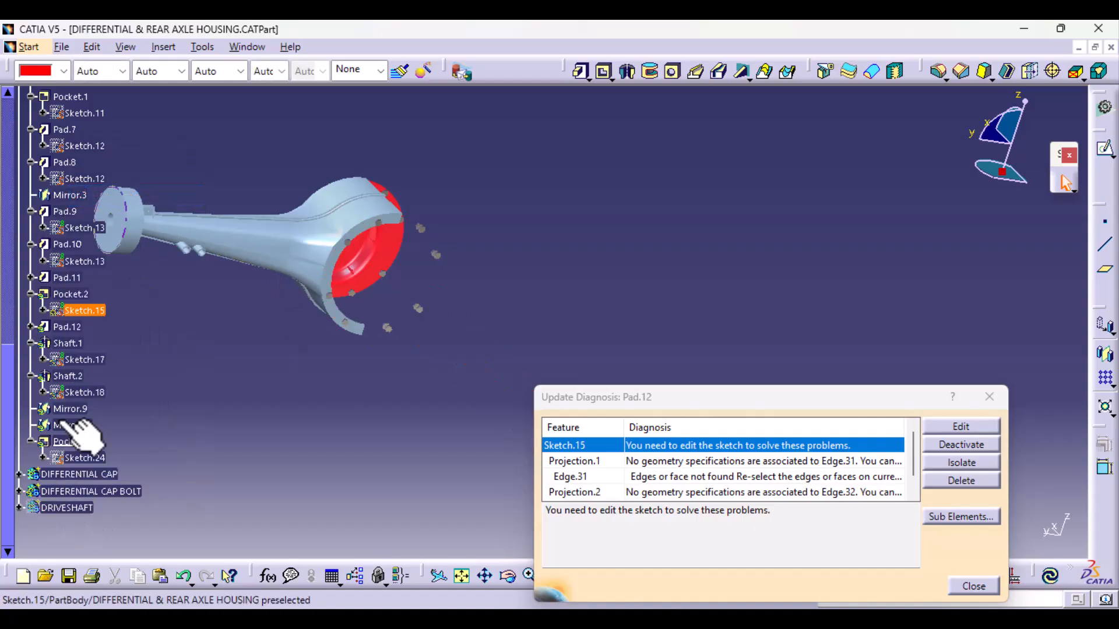
click(113, 474)
right_click(114, 474)
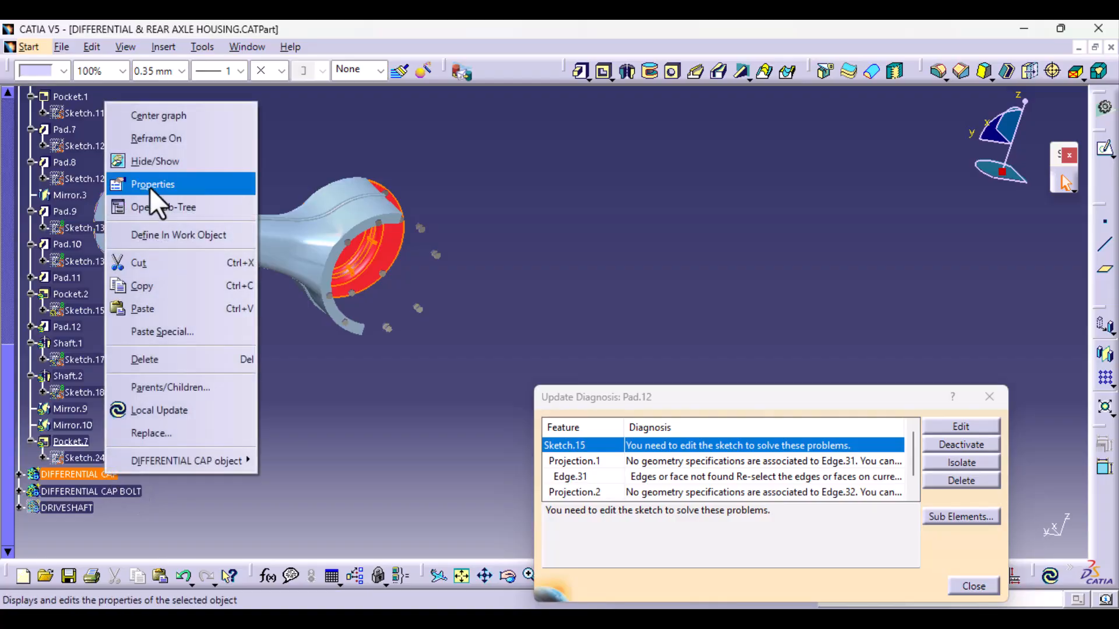
click(162, 165)
middle_drag(484, 292, 304, 352)
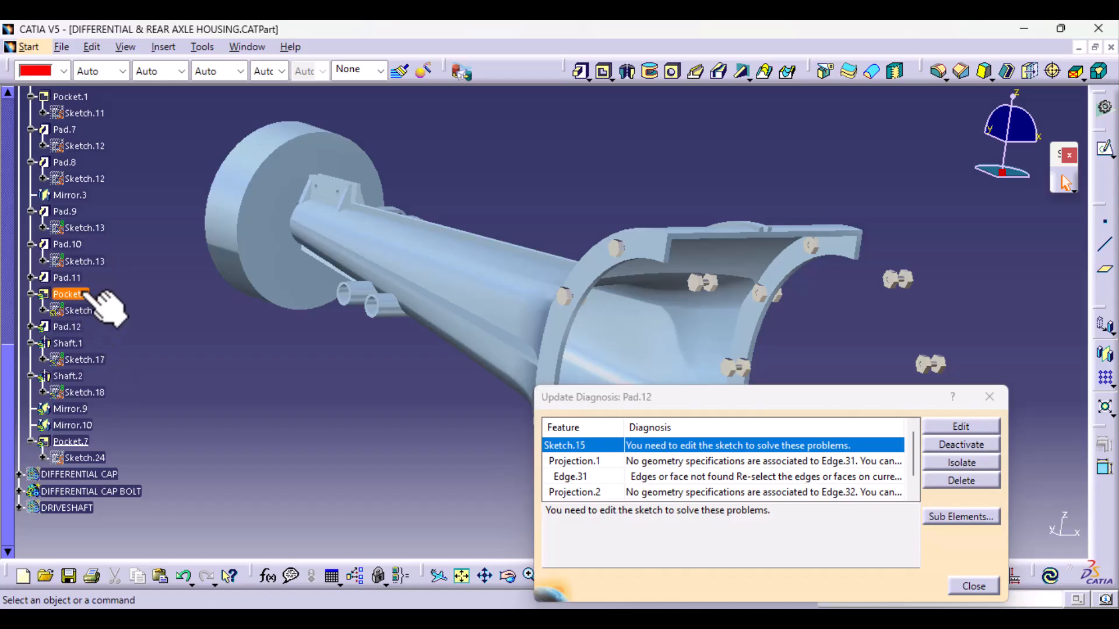
- Set the second limit length of the web plate's pad, Pad.12, to 40 mm and apply the definition
click(69, 277)
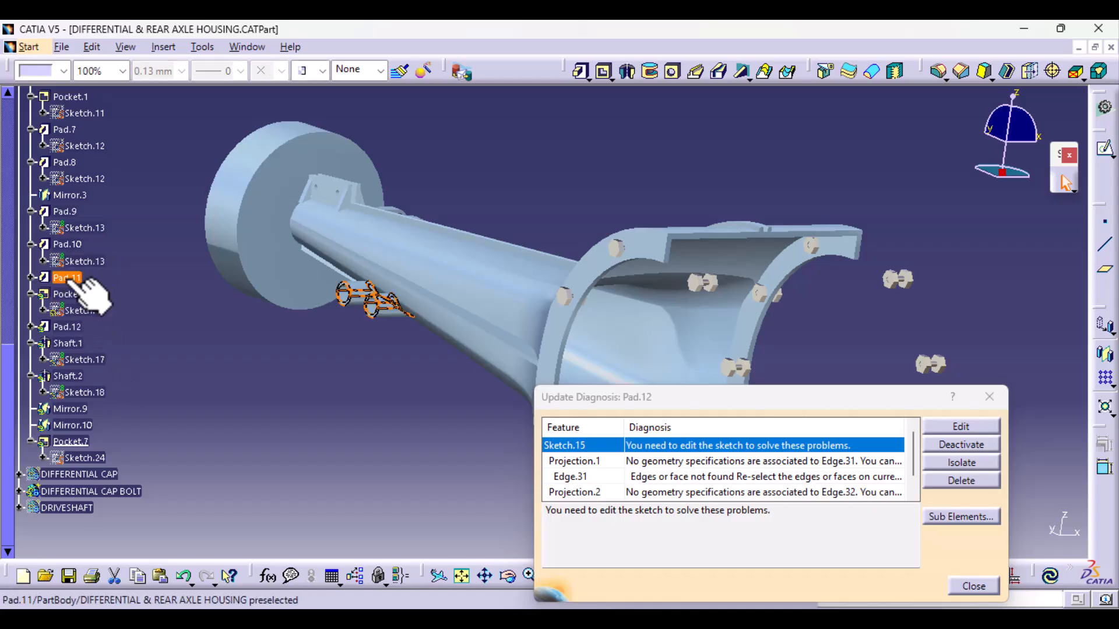
click(65, 327)
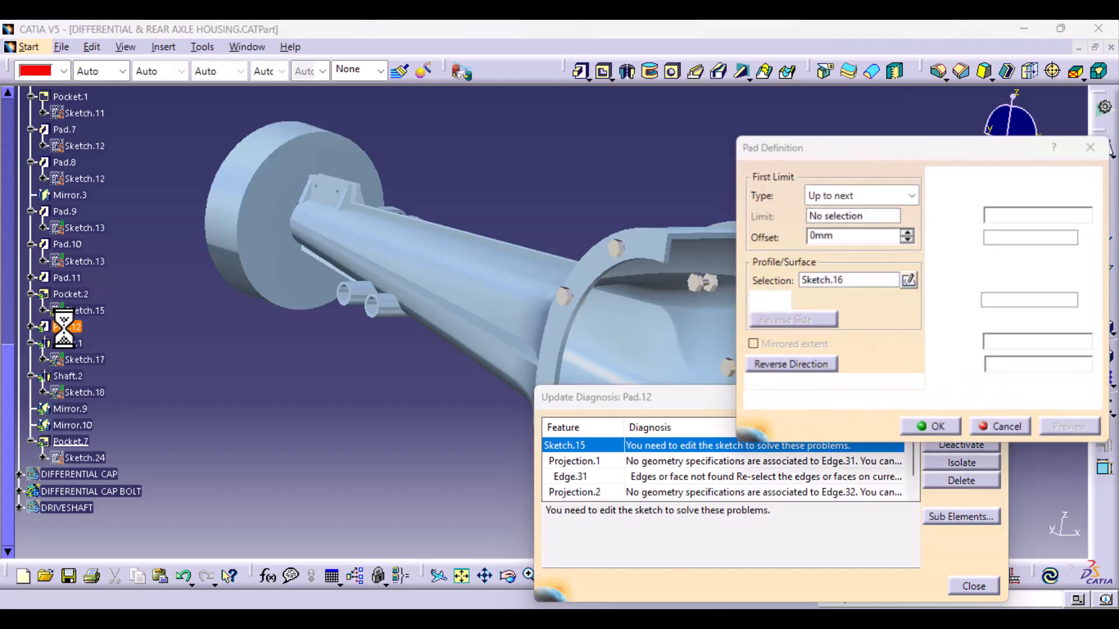
click(660, 356)
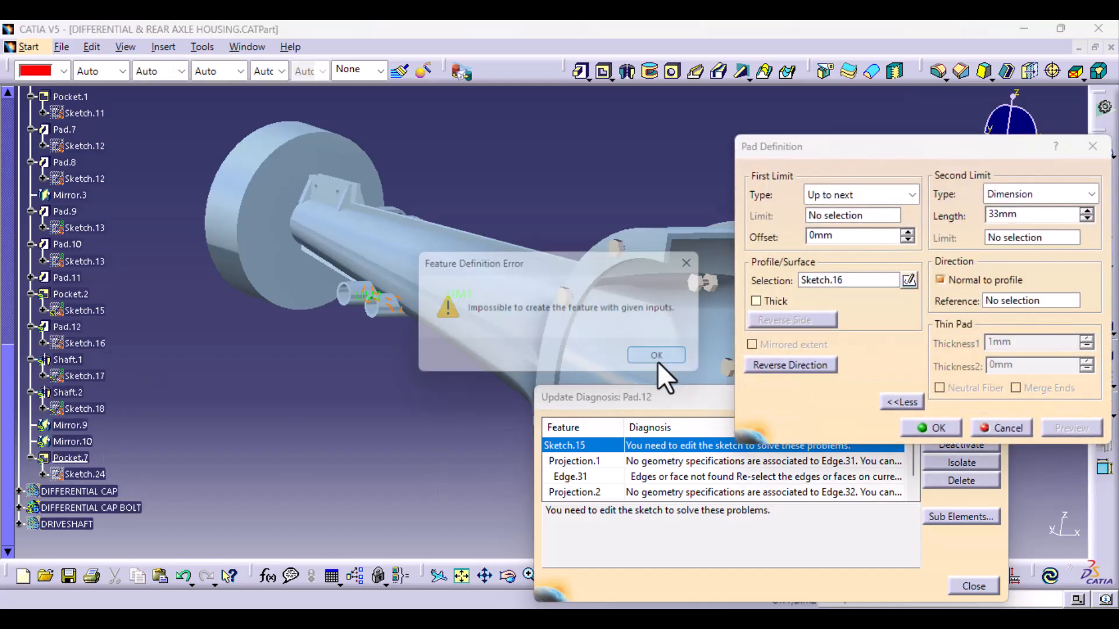
middle_drag(300, 373, 594, 432)
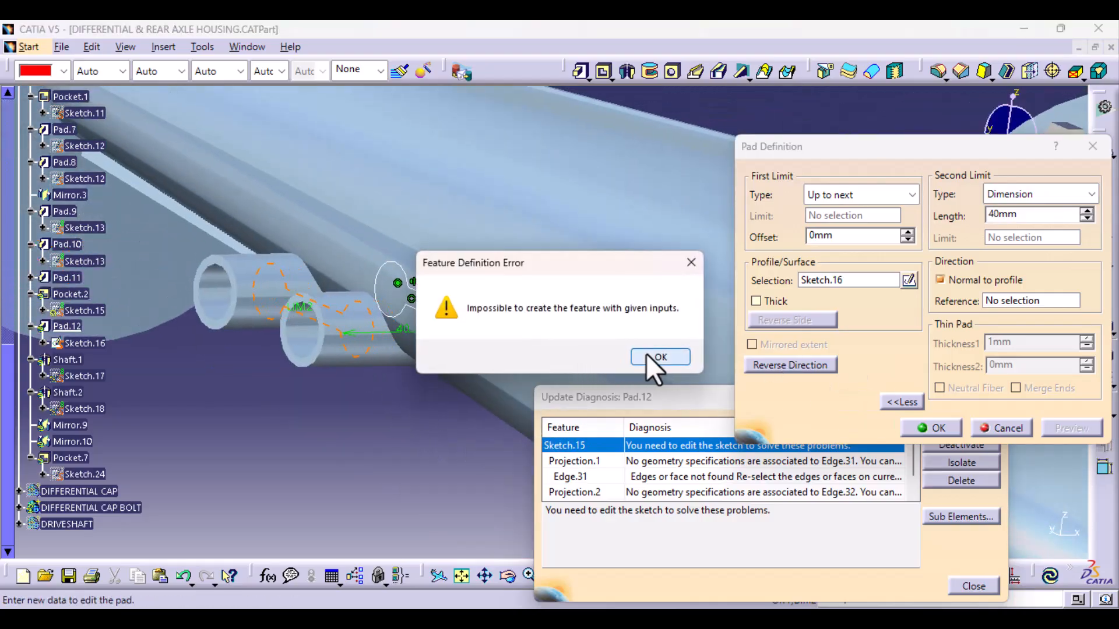
click(645, 354)
click(936, 427)
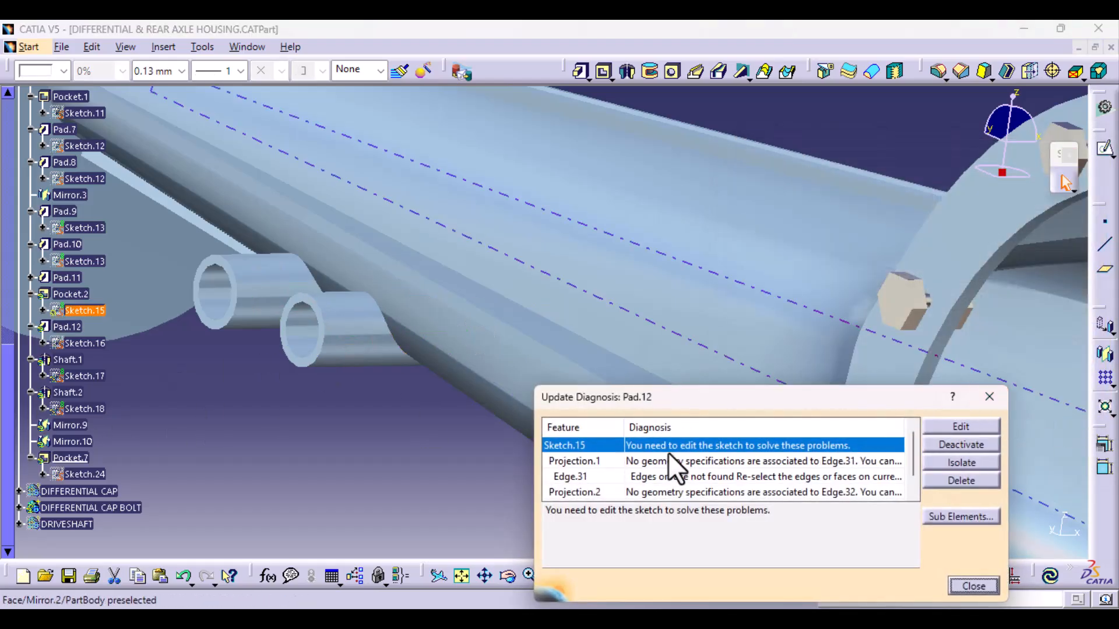
- Open Pocket.2's Sketch.15 for editing from the update diagnosis, inspect its circles on the lower arm, and dismiss the diagnosis
double_click(687, 446)
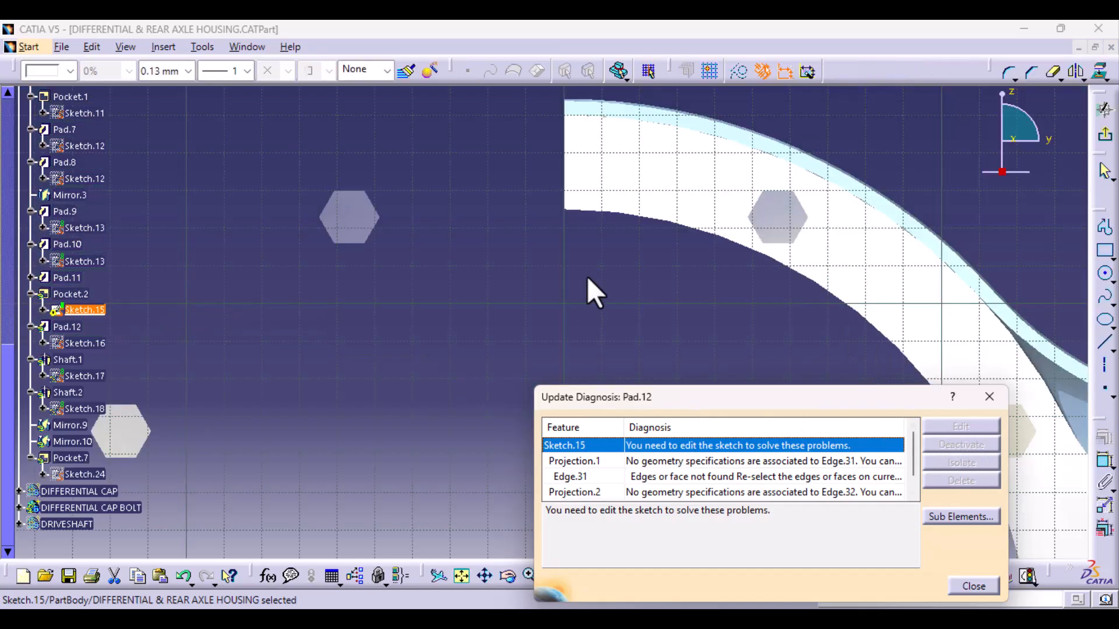
mouse_move(588, 275)
middle_down()
mouse_move(452, 463)
mouse_move(424, 396)
middle_up()
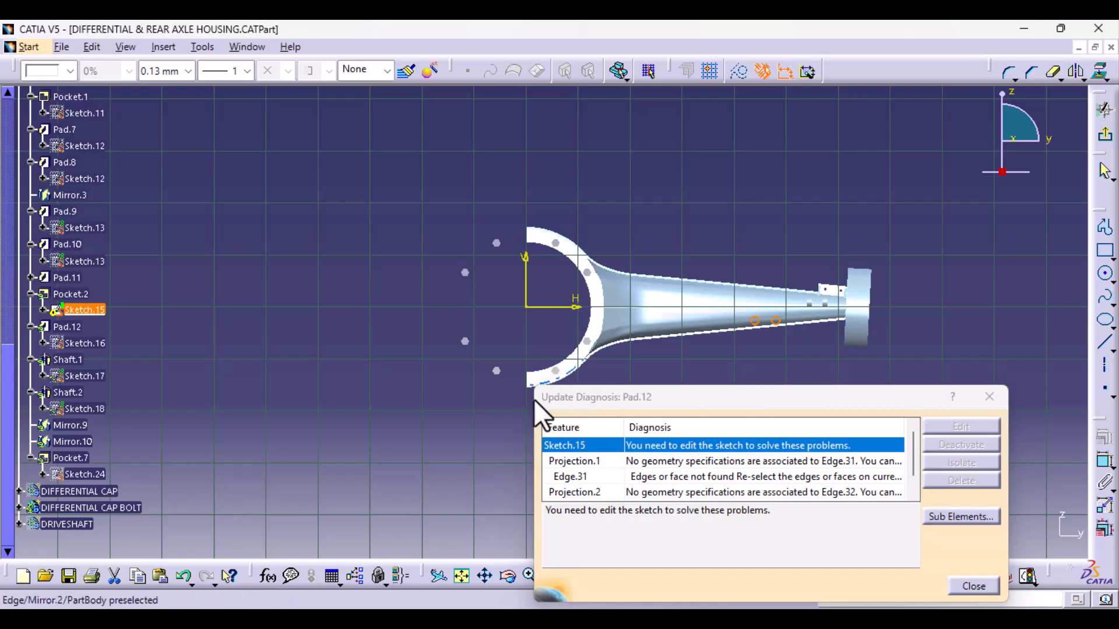
mouse_move(749, 358)
middle_down()
mouse_move(498, 329)
mouse_move(484, 317)
mouse_move(510, 169)
mouse_move(481, 390)
mouse_move(452, 374)
mouse_move(449, 353)
middle_up()
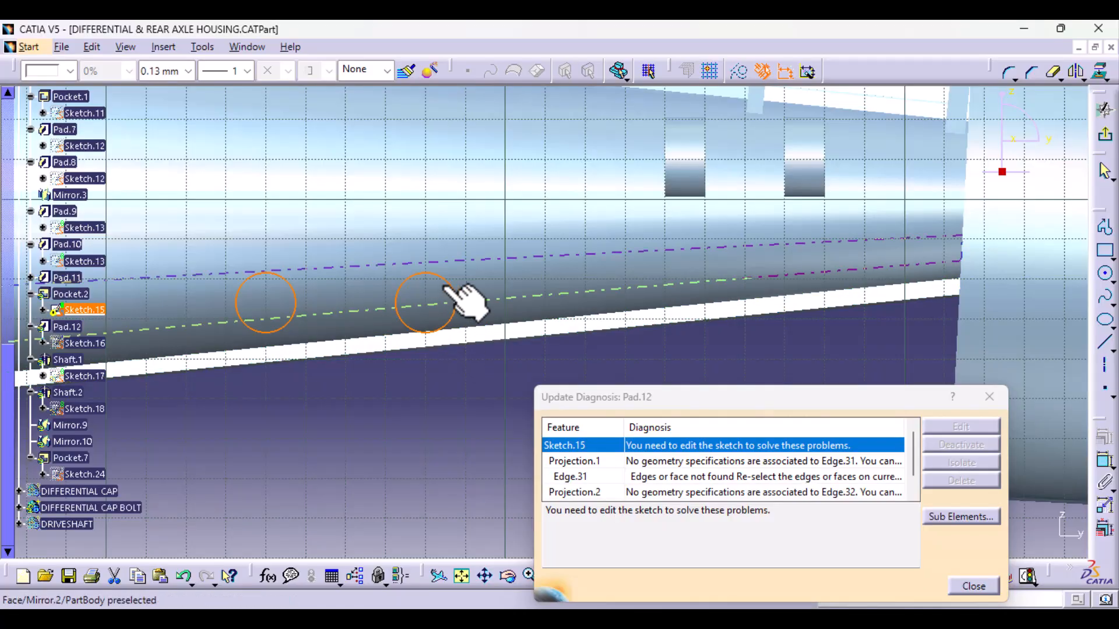
click(989, 394)
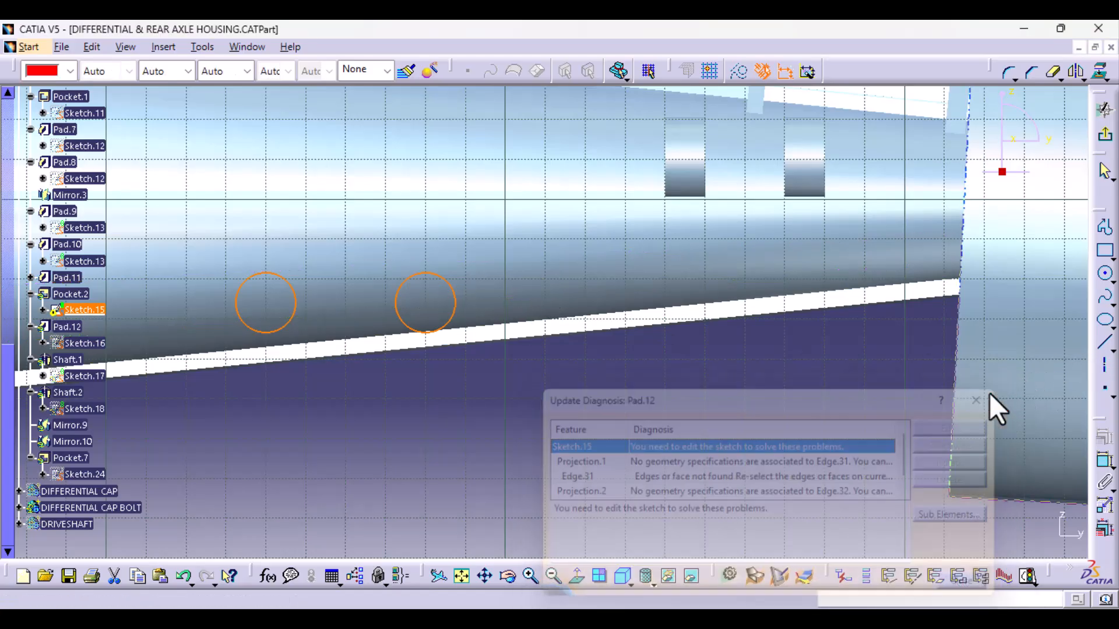
right_click(80, 310)
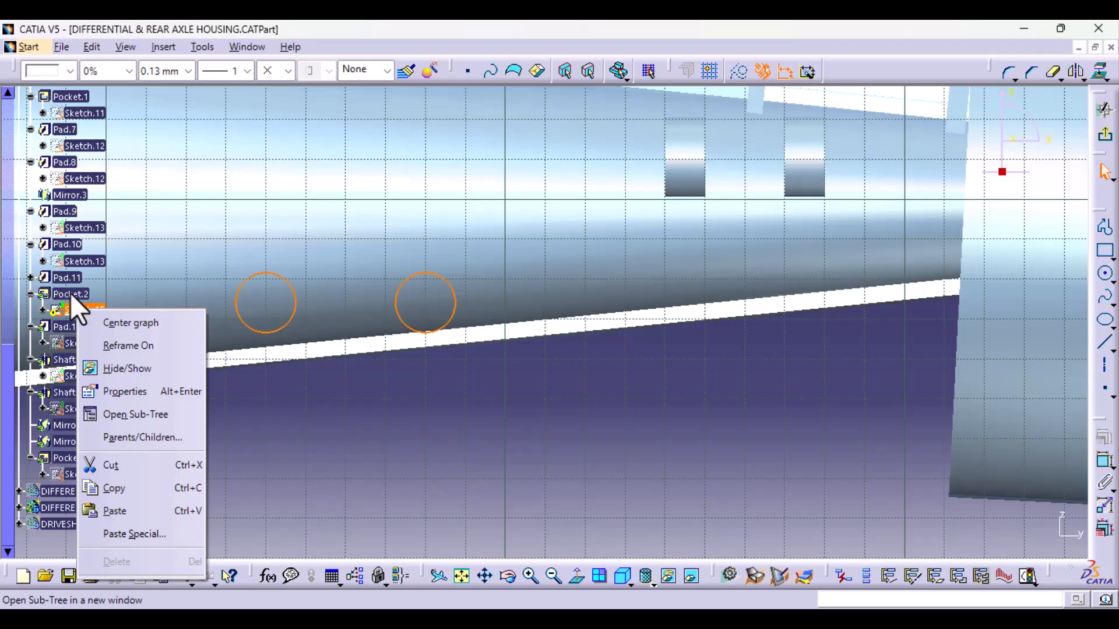
click(71, 293)
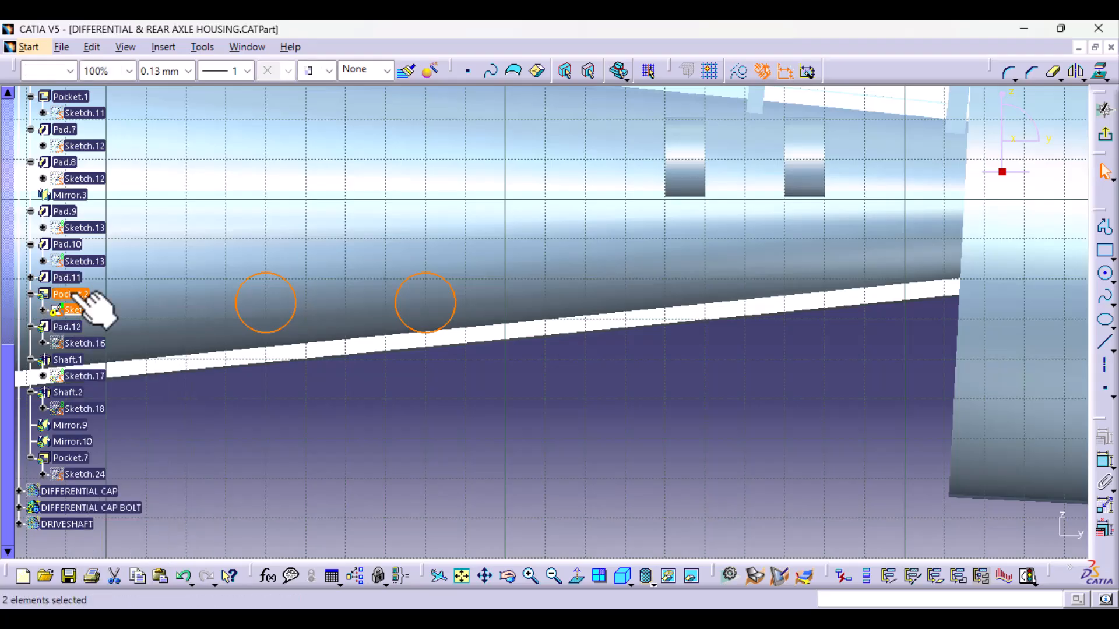
right_click(72, 294)
click(442, 461)
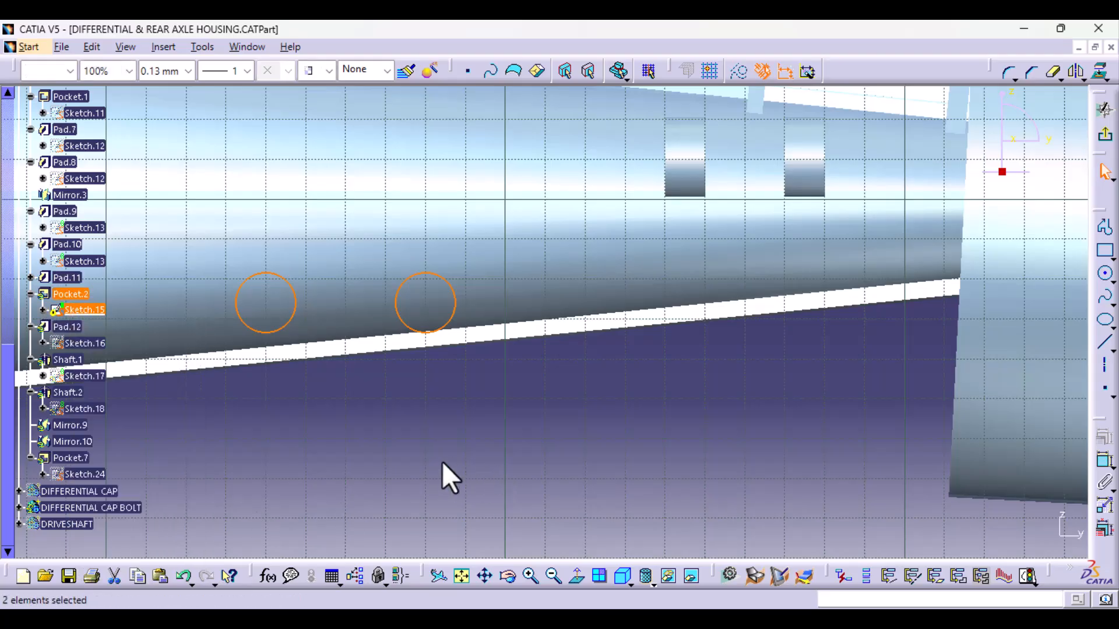
middle_drag(518, 329, 370, 347)
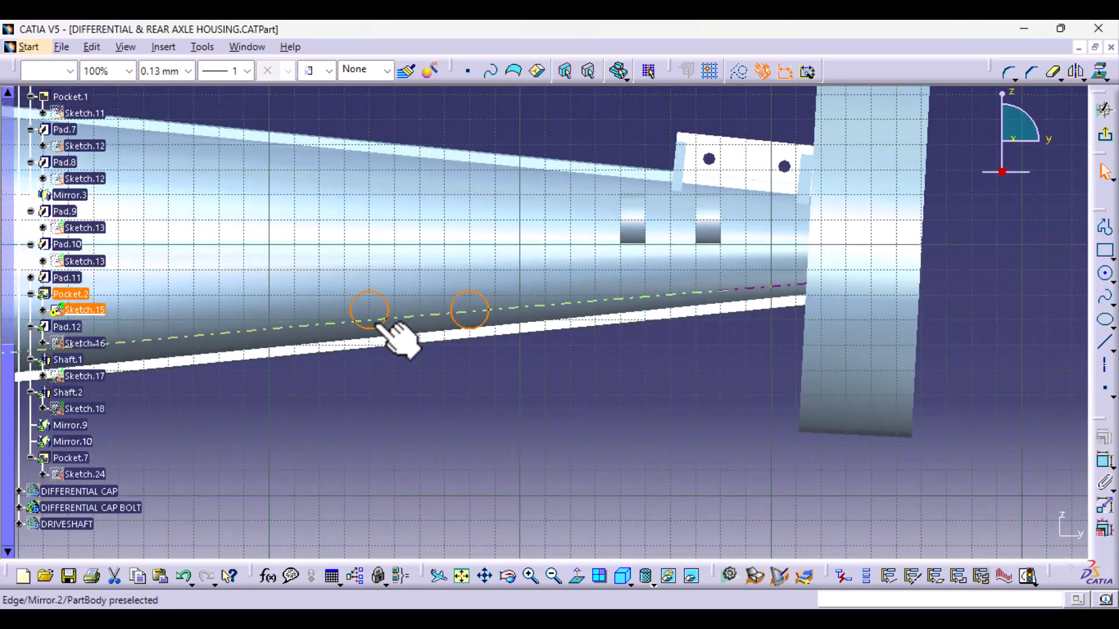
- Delete the two old projected circles from Pocket.2's Sketch.15
key(Delete)
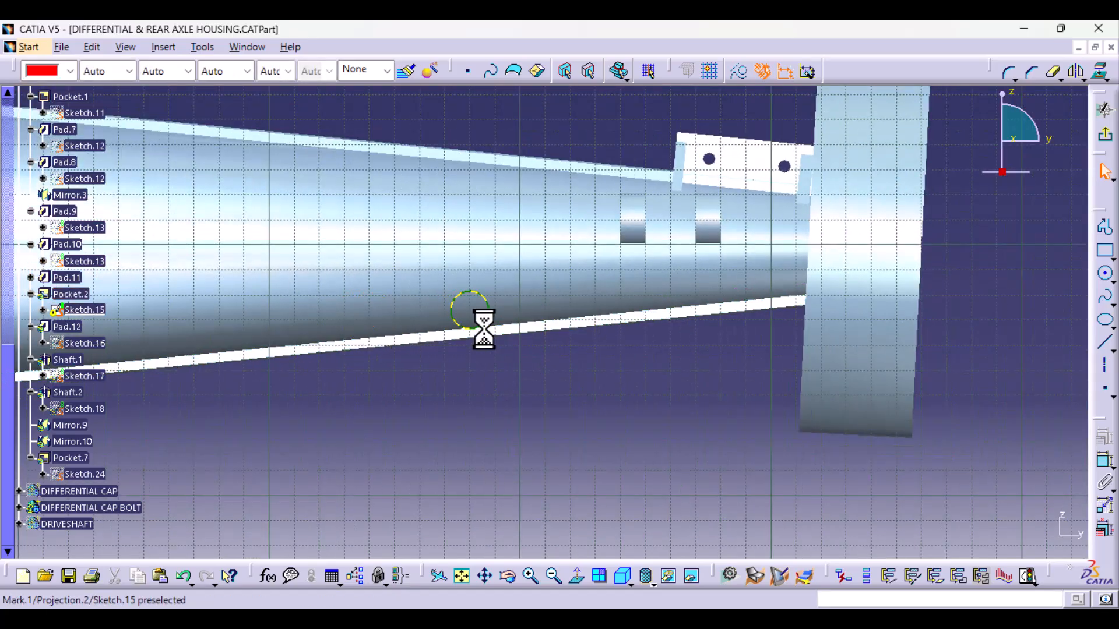
click(484, 319)
key(Delete)
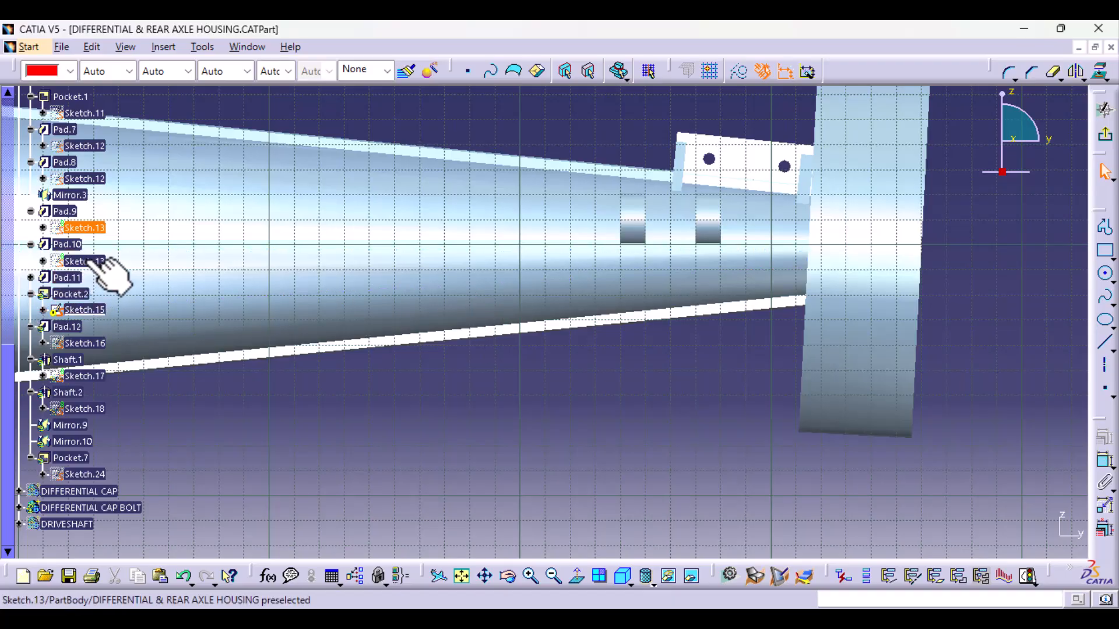
- Show Pad.11's Sketch.14, project its two inner circles into Sketch.15 and exit the sketch
click(30, 278)
click(87, 293)
right_click(89, 295)
click(150, 355)
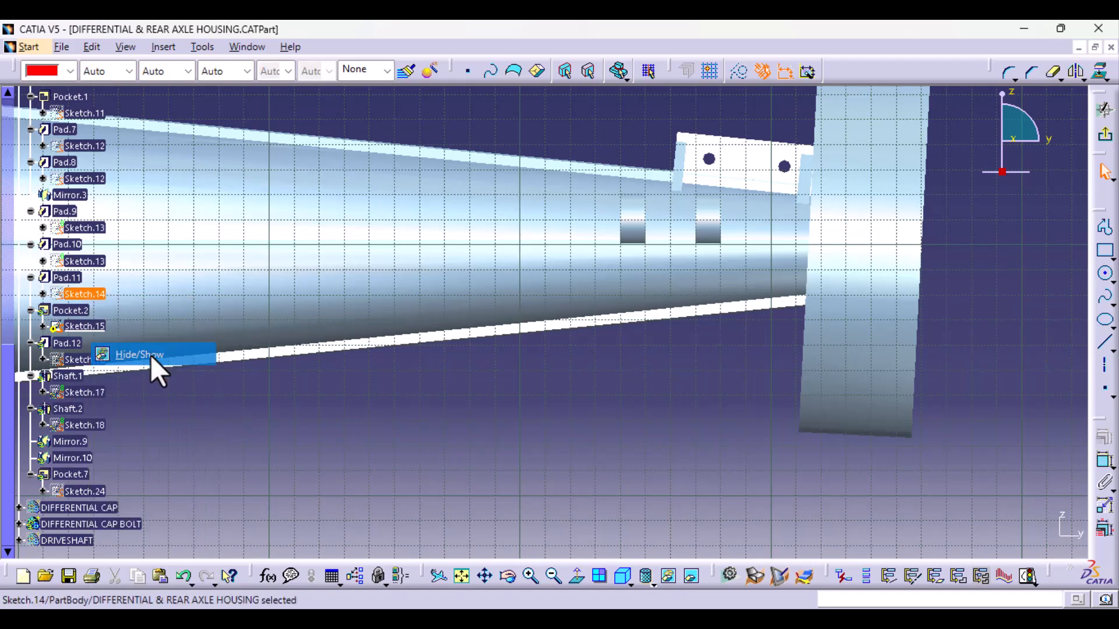
click(384, 323)
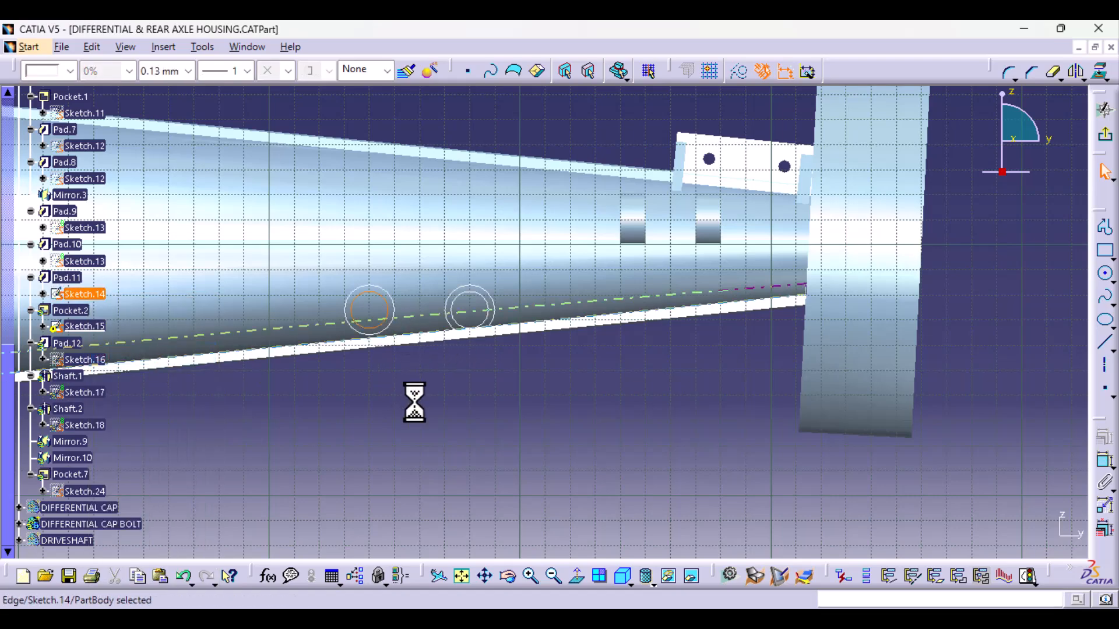
ctrl+click(490, 320)
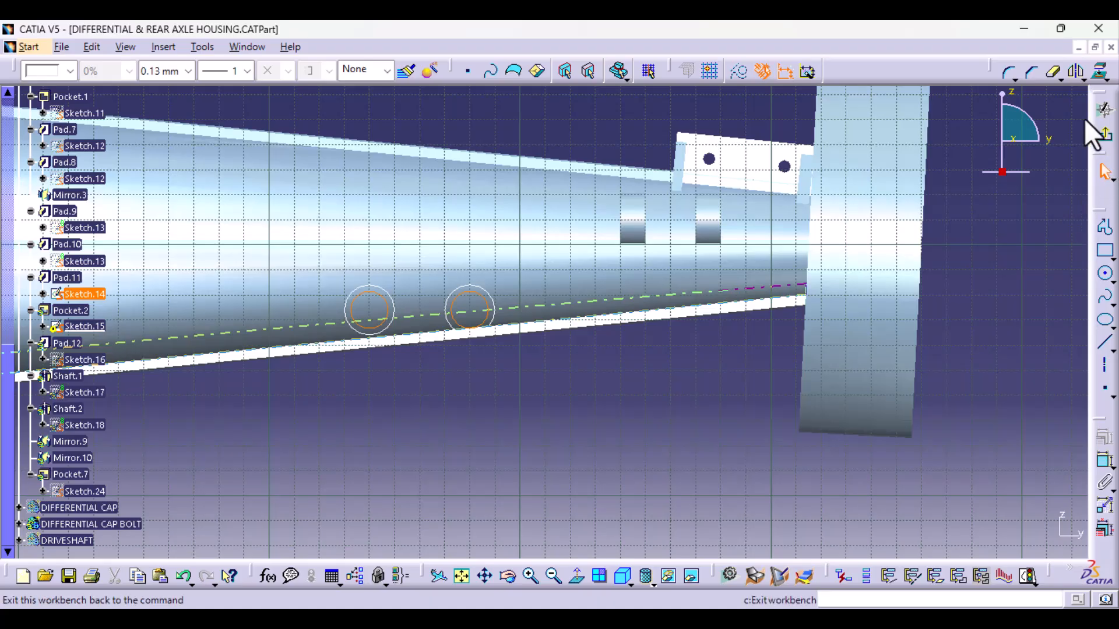
click(1103, 73)
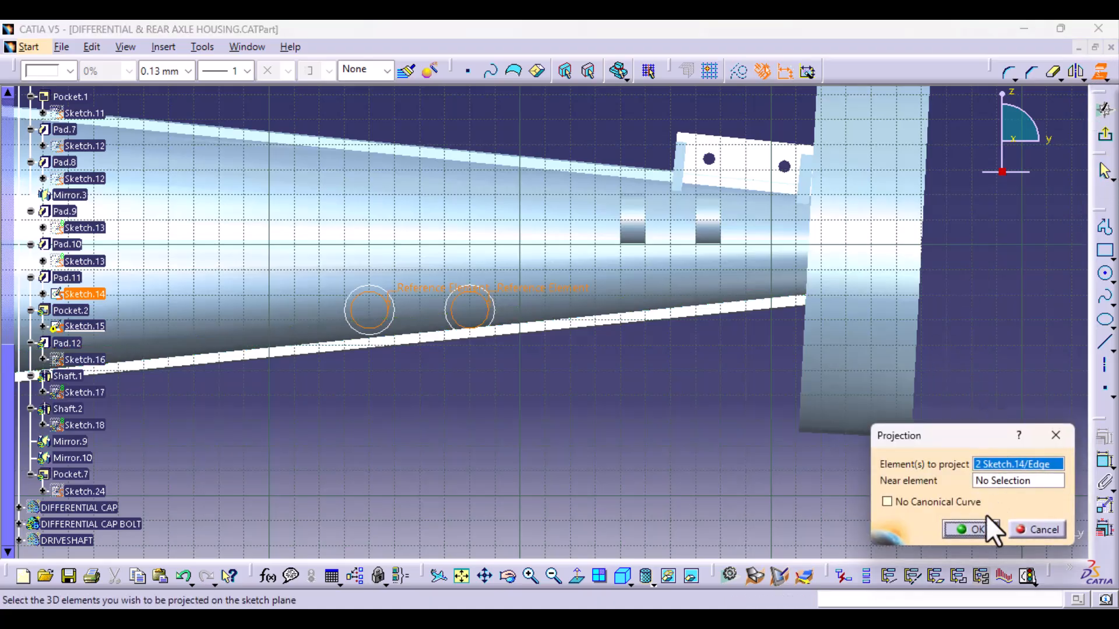
click(981, 529)
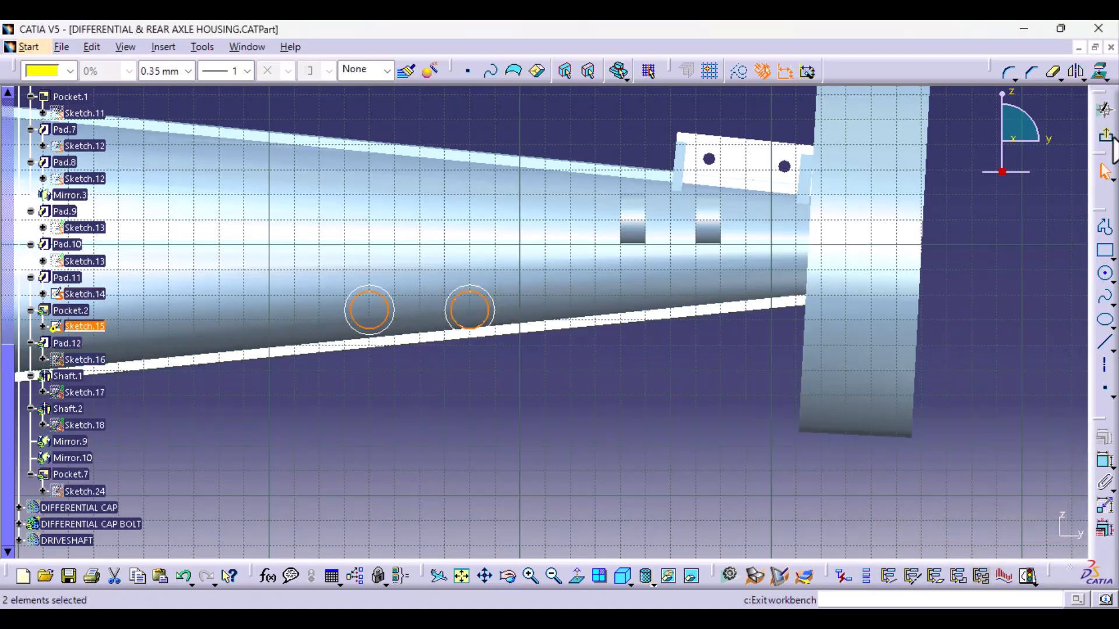
click(1112, 140)
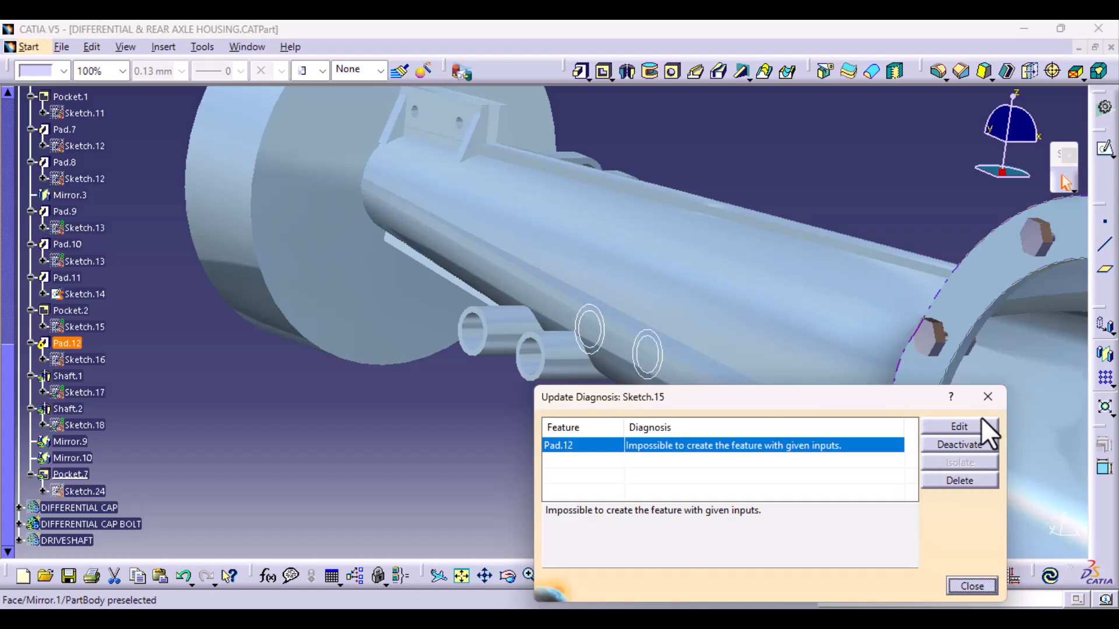
- Dismiss the Pad.12 update diagnosis and hide Pad.11's Sketch.14
click(987, 400)
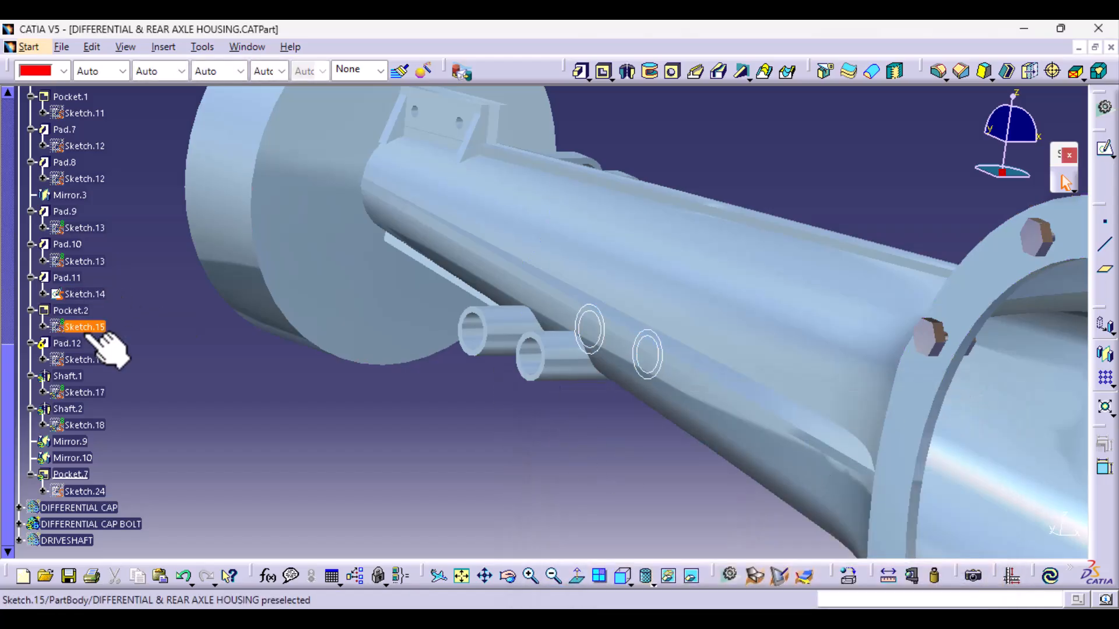
right_click(92, 294)
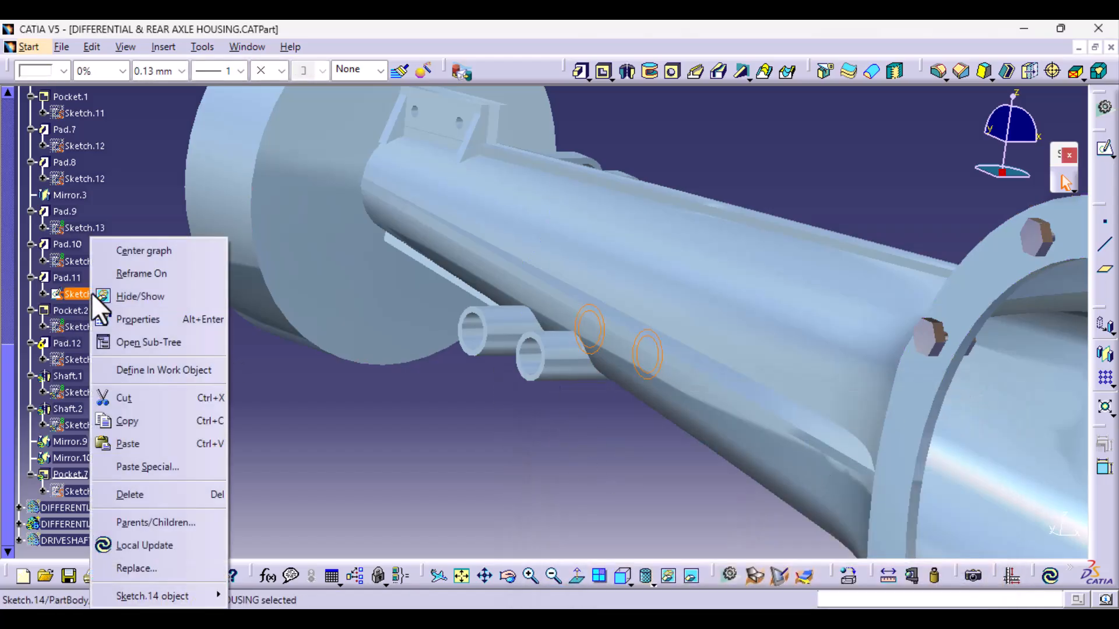
click(136, 295)
click(30, 278)
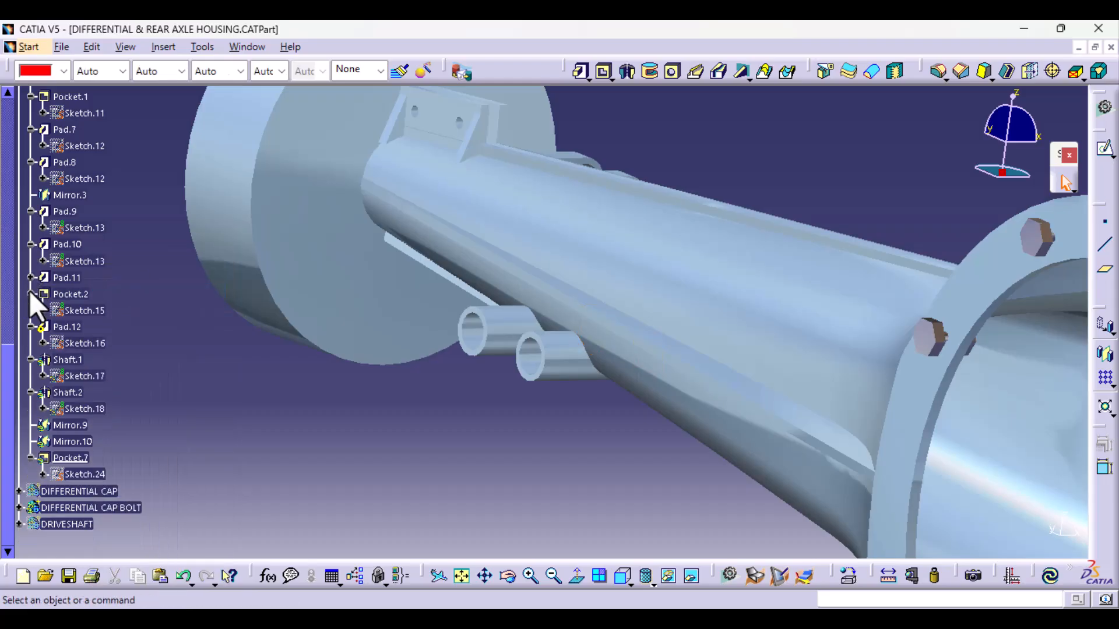
middle_drag(362, 406, 706, 313)
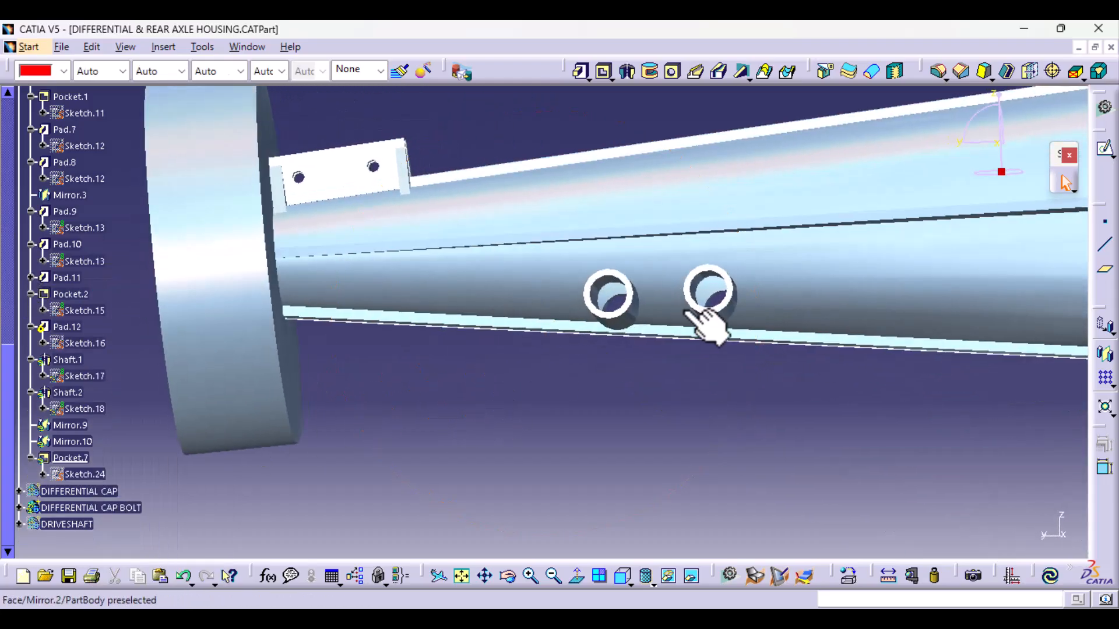
middle_drag(612, 319, 569, 379)
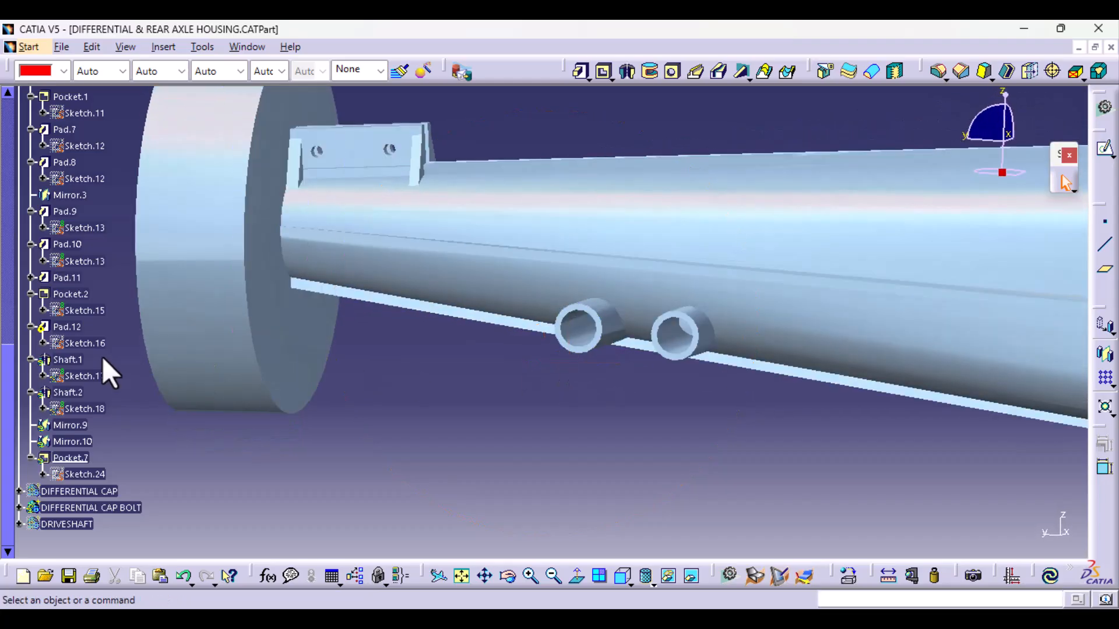
double_click(72, 328)
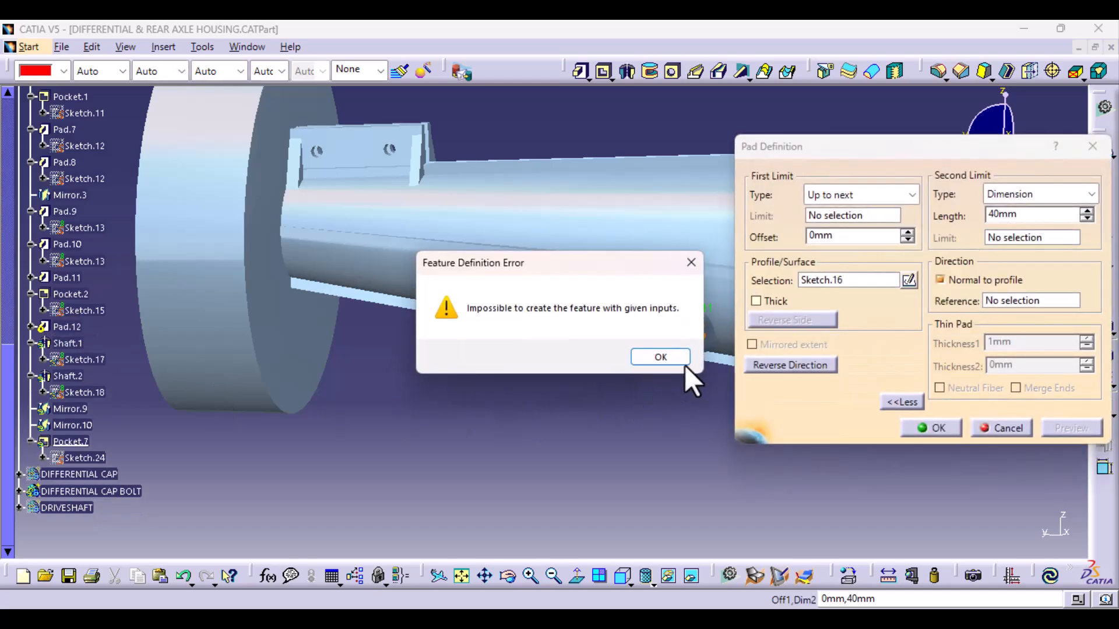
click(658, 357)
middle_drag(567, 413, 386, 368)
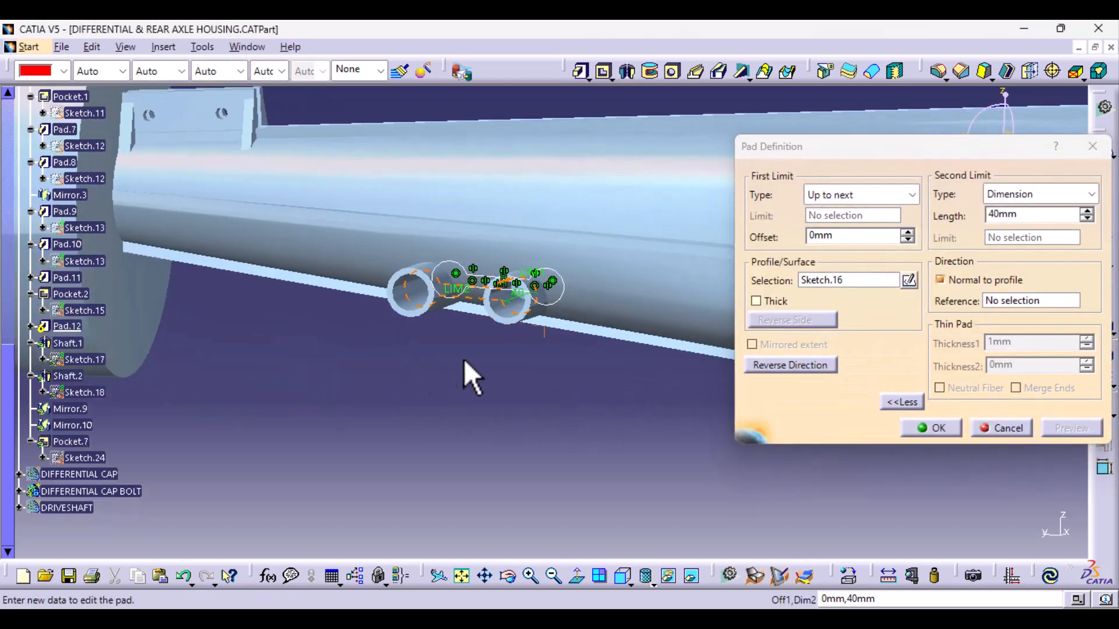
middle_drag(464, 361, 467, 392)
click(1000, 428)
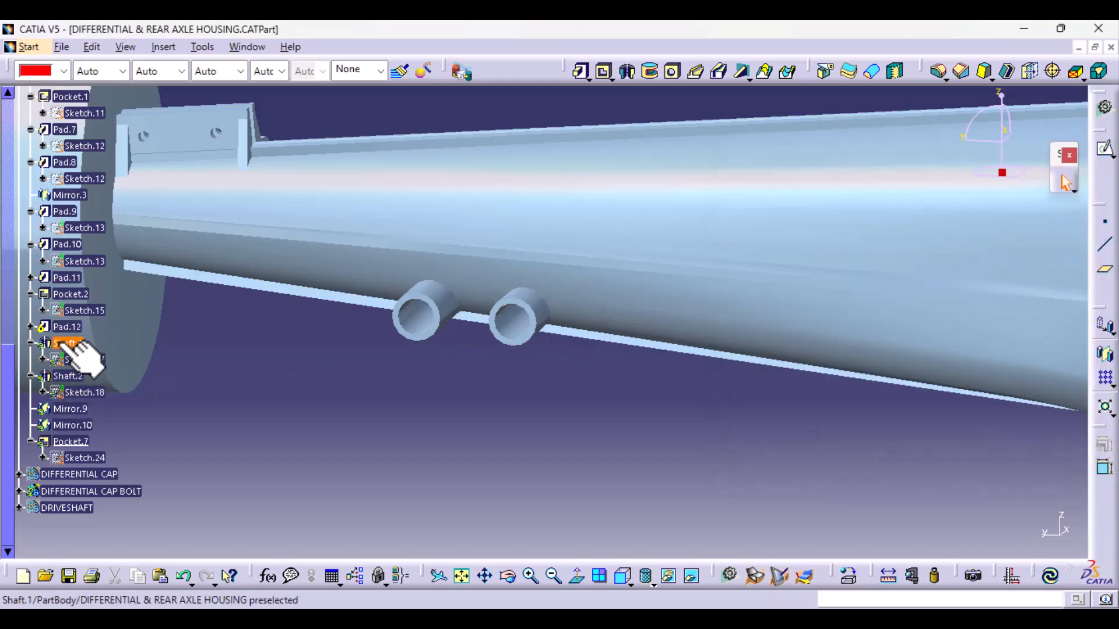
- Open Pad.12's Sketch.16, the web plate profile between the two tubes, for editing
click(30, 327)
double_click(81, 342)
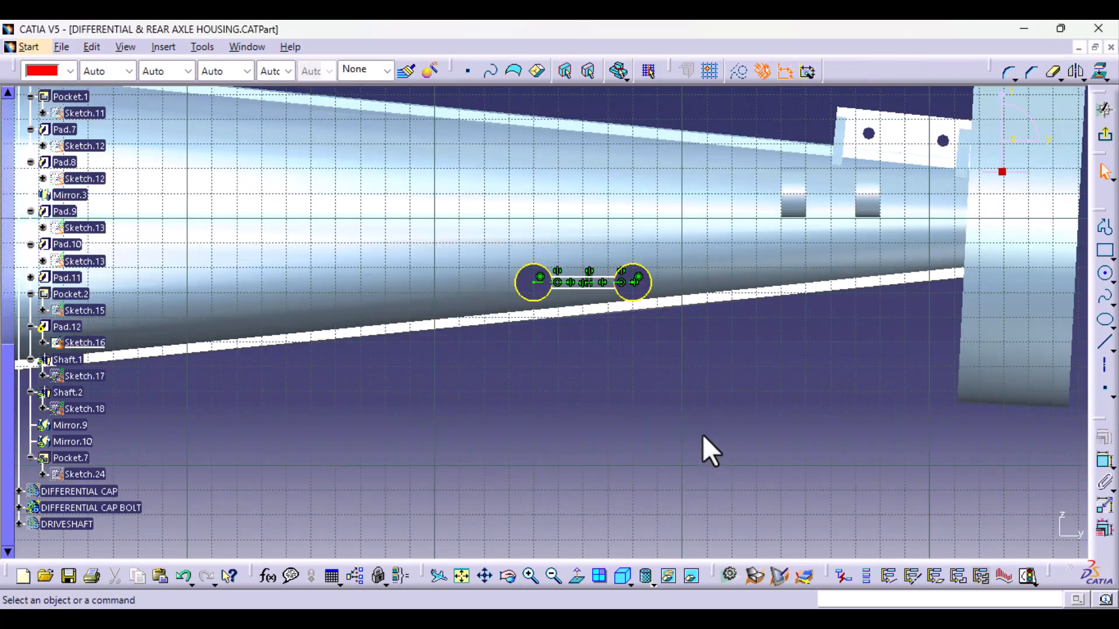
mouse_move(709, 452)
middle_down()
mouse_move(704, 383)
mouse_move(725, 317)
mouse_move(421, 505)
mouse_move(570, 327)
middle_up()
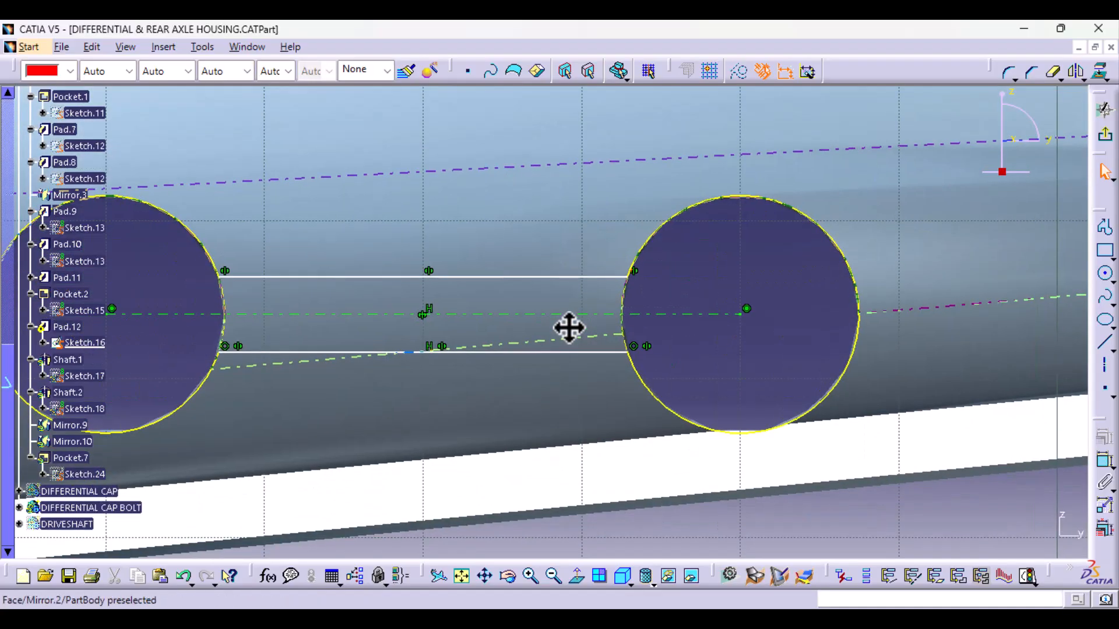
- Try the two projected tube circles of Sketch.16 as construction elements, then restore them to standard elements
click(675, 218)
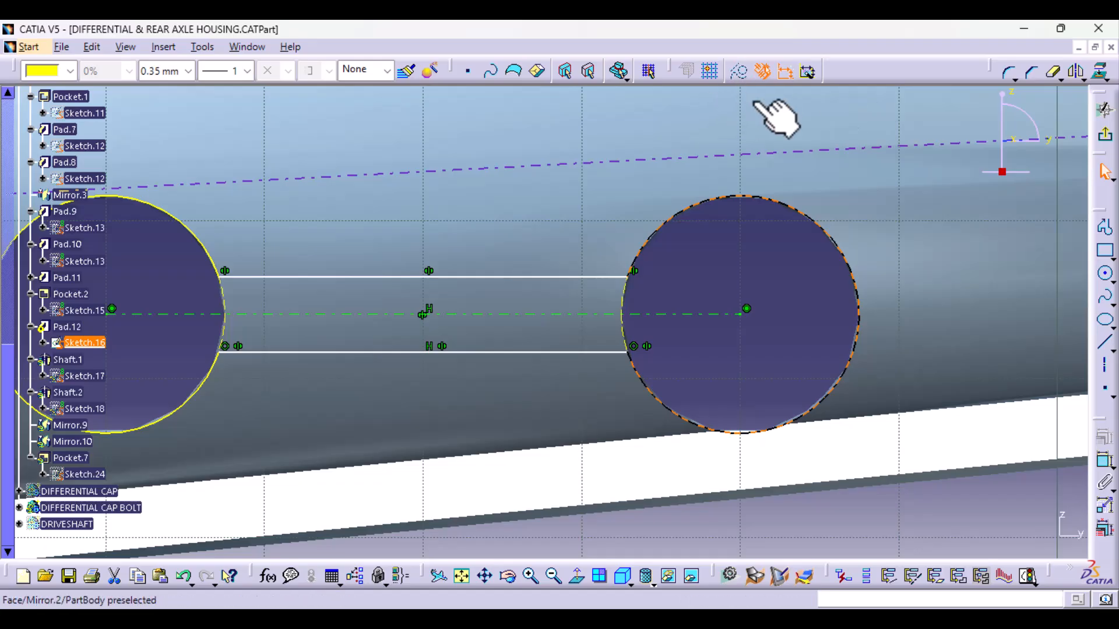
key(Escape)
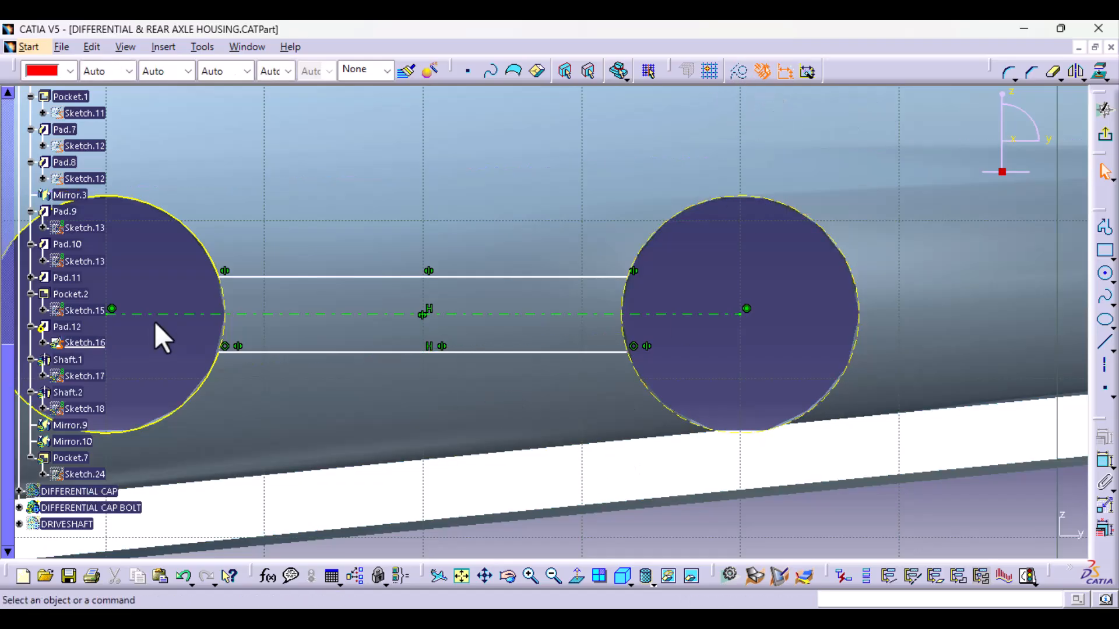
click(213, 261)
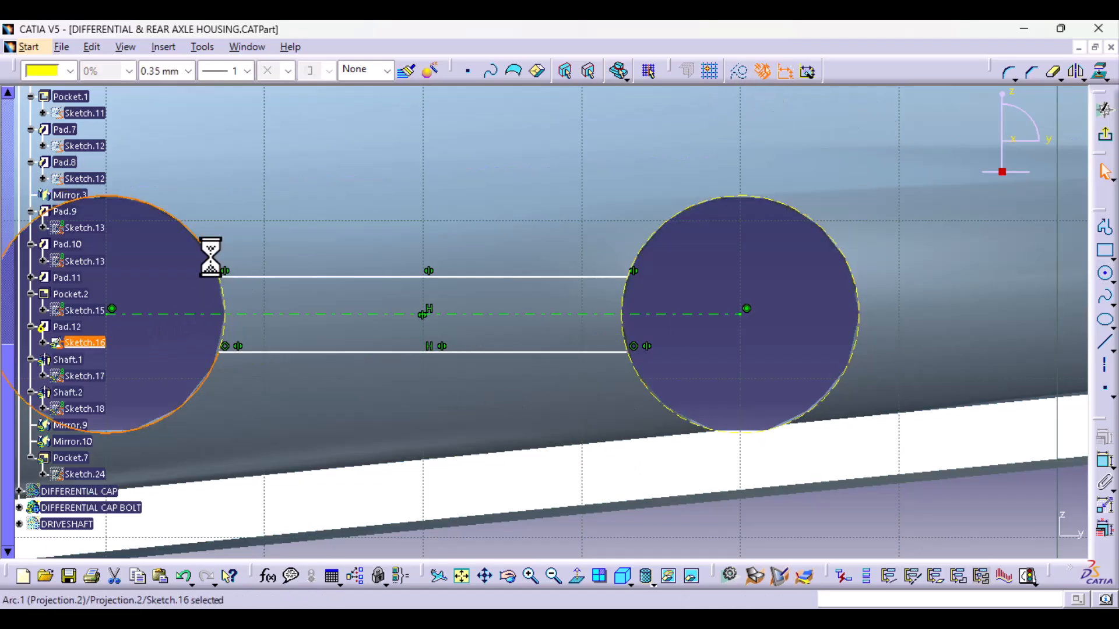
click(229, 305)
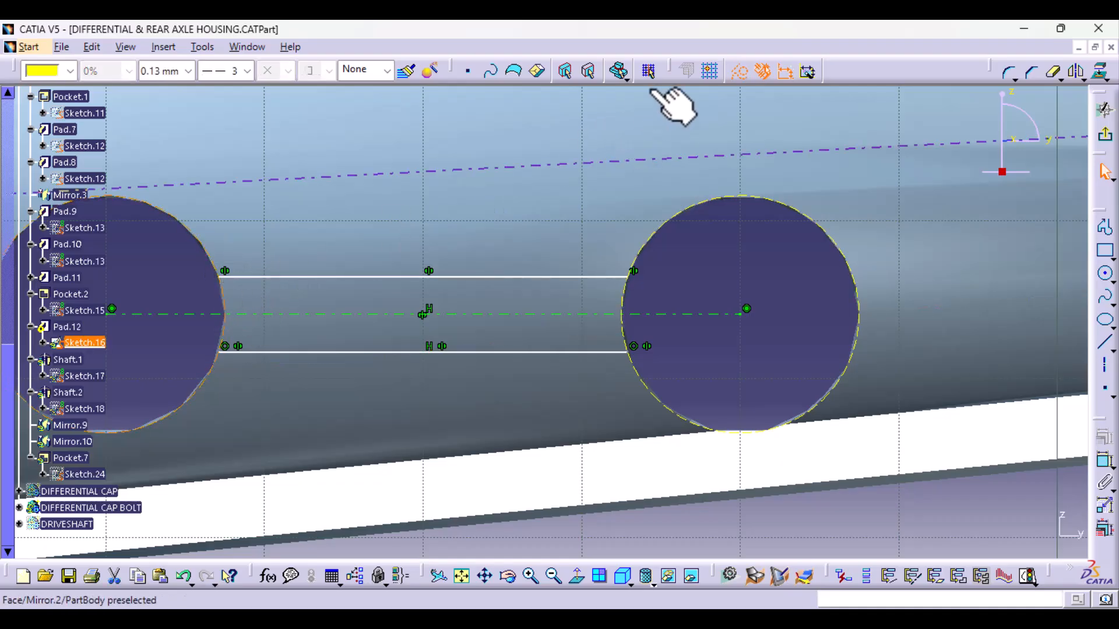
click(704, 206)
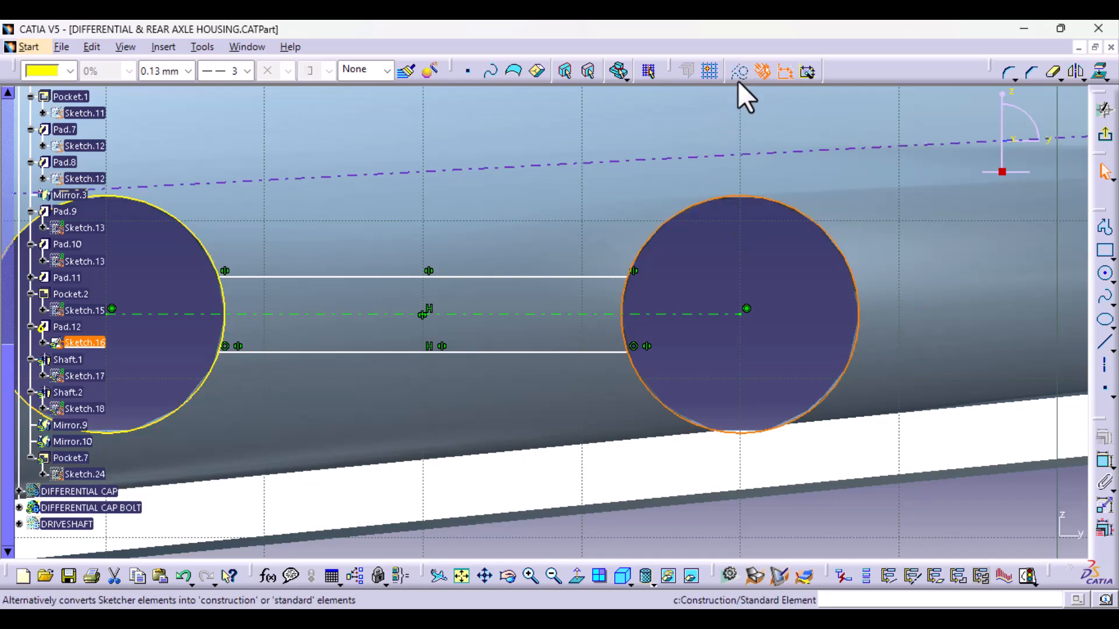
- Widen the web profile between the tube circles and constrain its upper line 5 mm from the horizontal centreline
click(553, 276)
drag(553, 276, 559, 223)
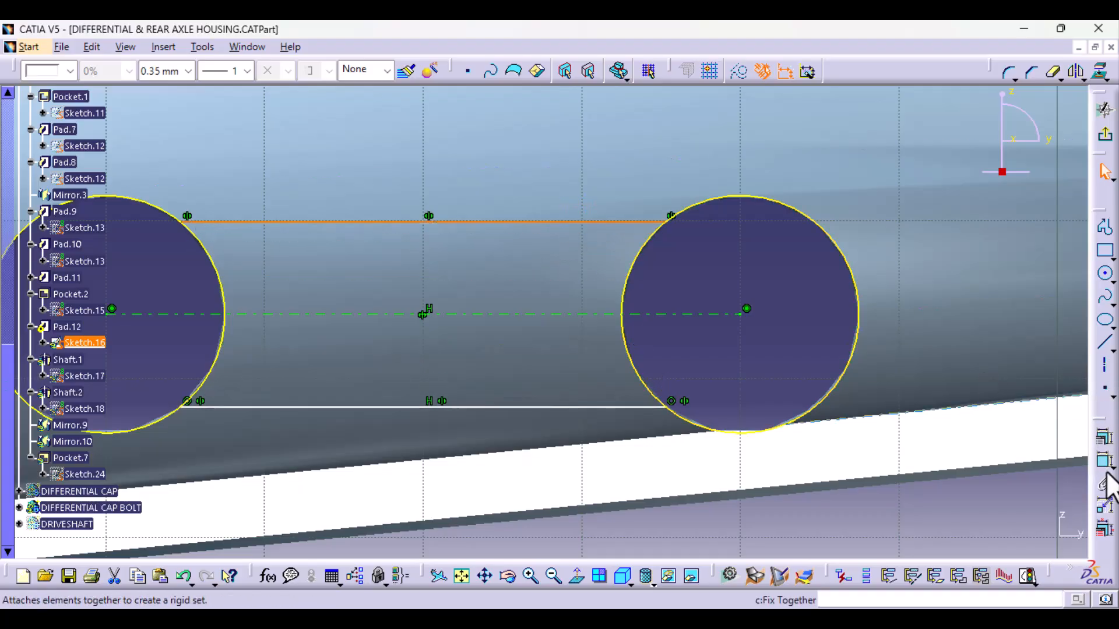
click(1105, 461)
click(595, 314)
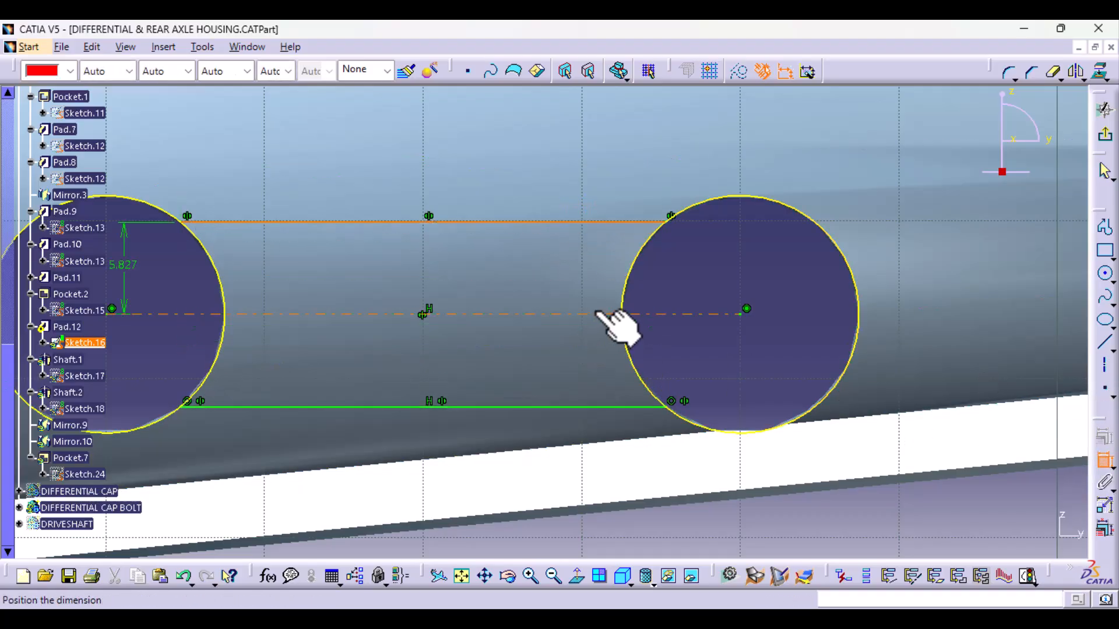
click(735, 284)
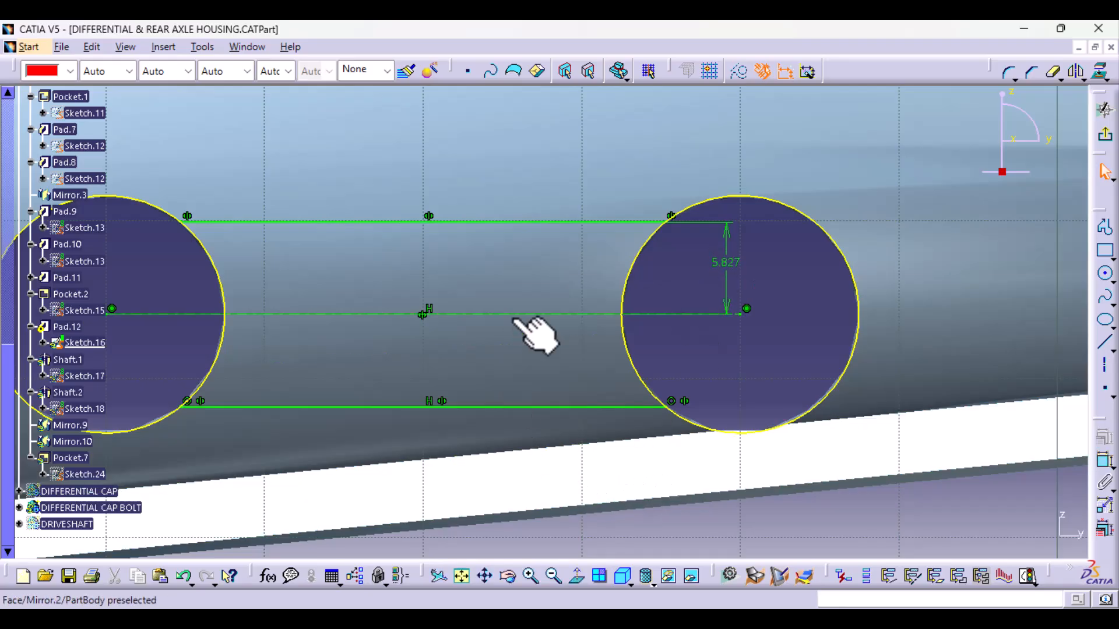
double_click(724, 260)
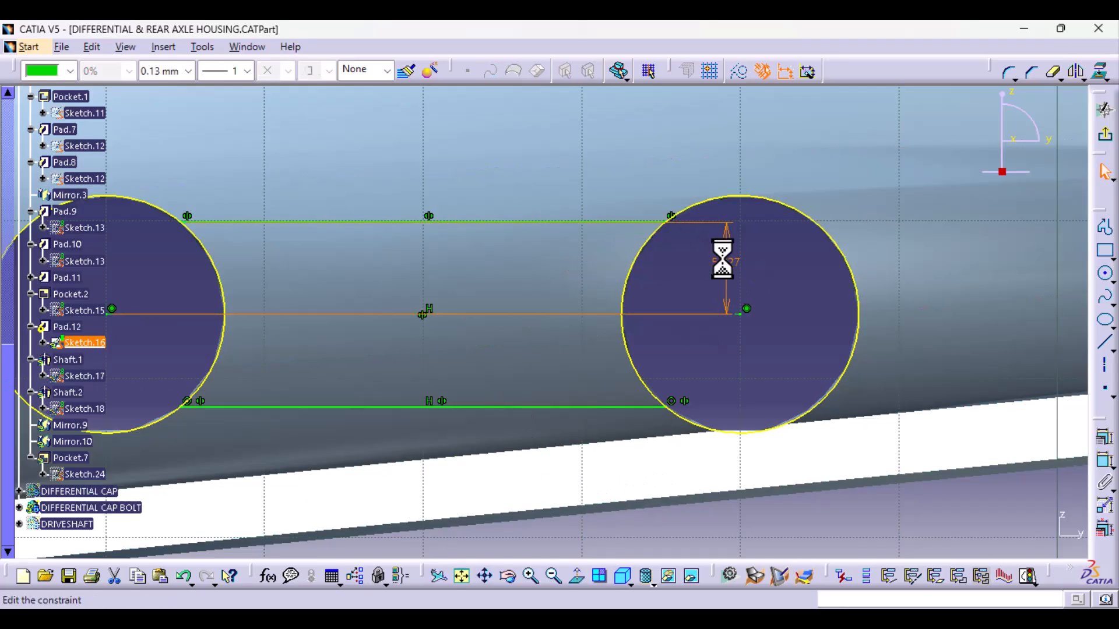
text(5mm)
key(Return)
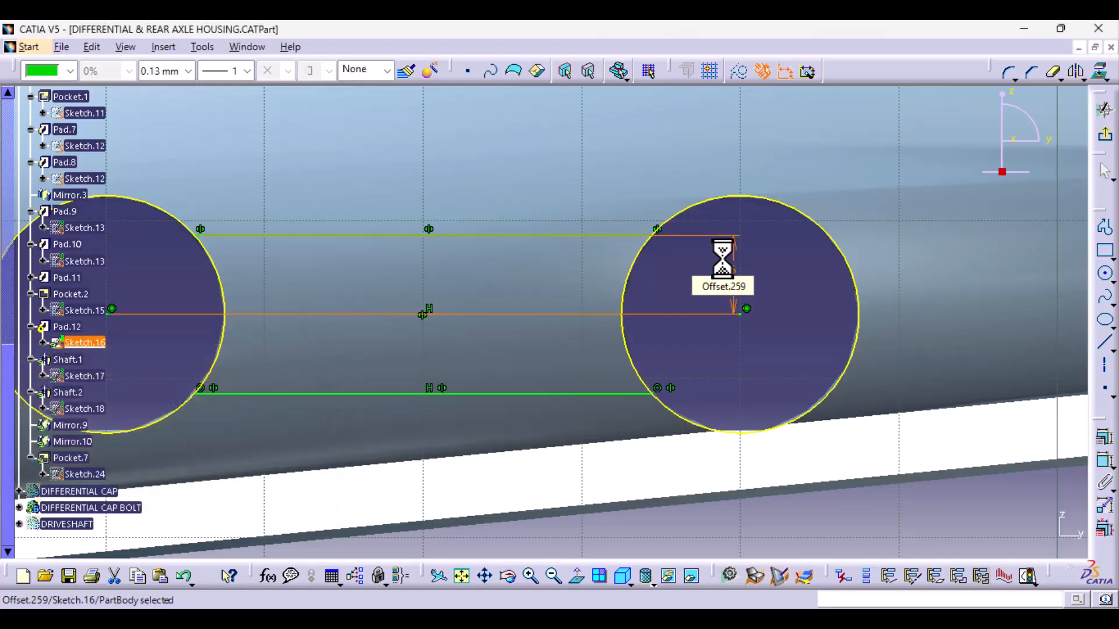
click(791, 341)
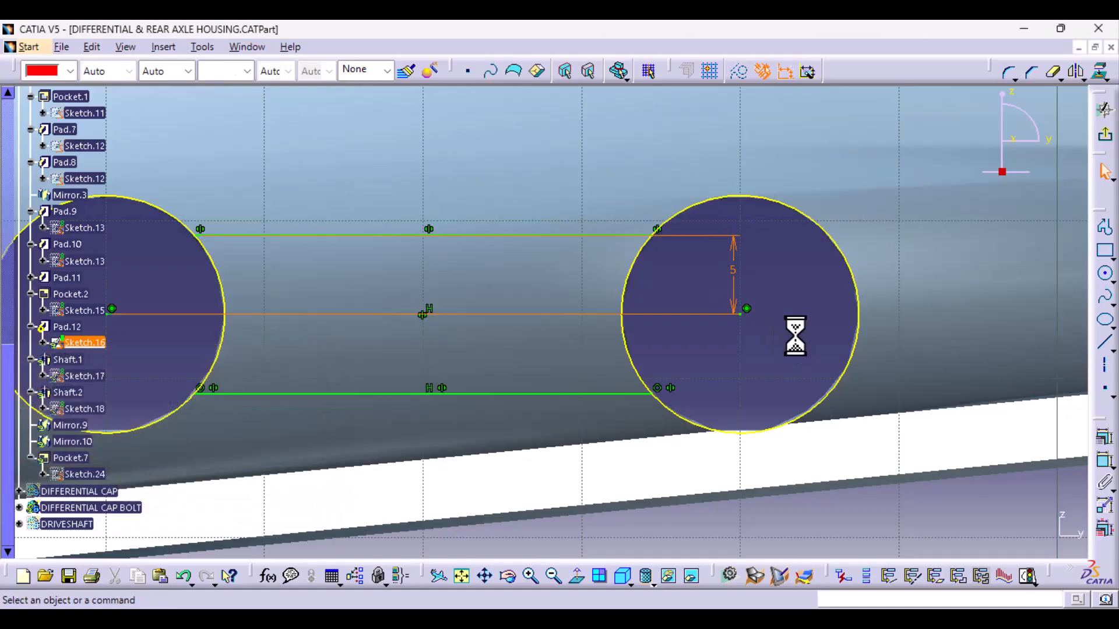
- Quick-trim the outer arcs of both tube circles so only the arcs between the web lines remain, and exit Sketch.16
click(1053, 73)
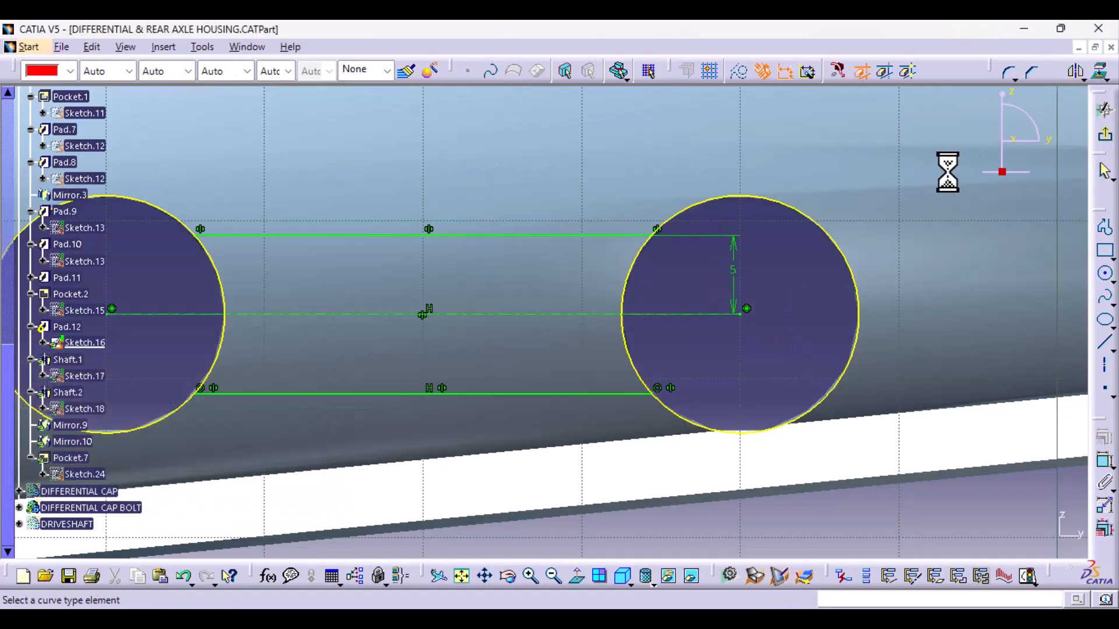
click(855, 288)
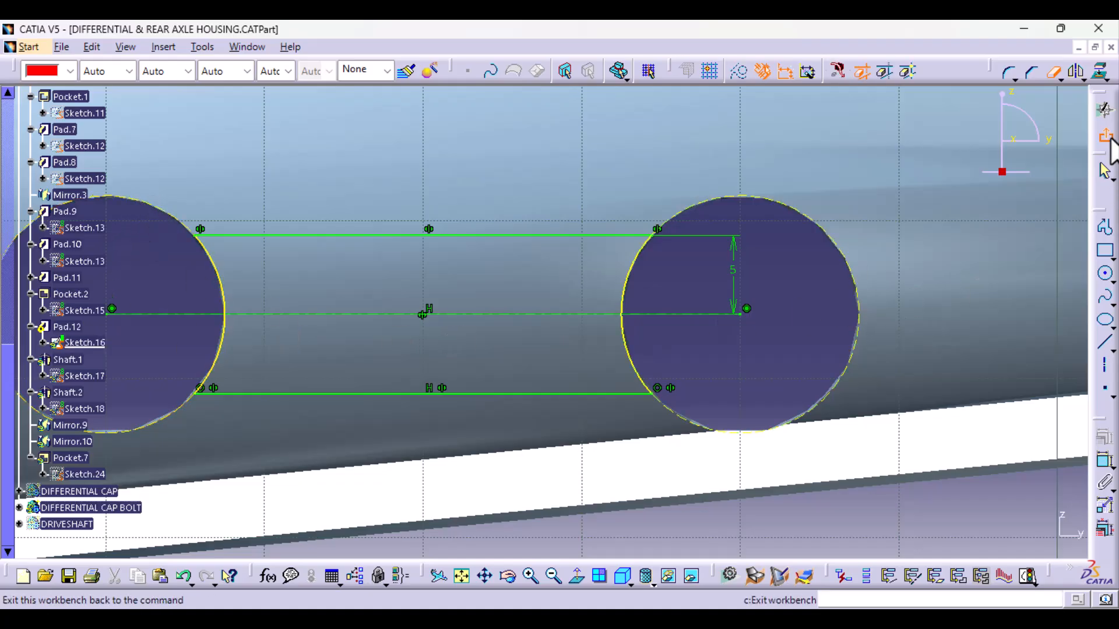
click(1110, 141)
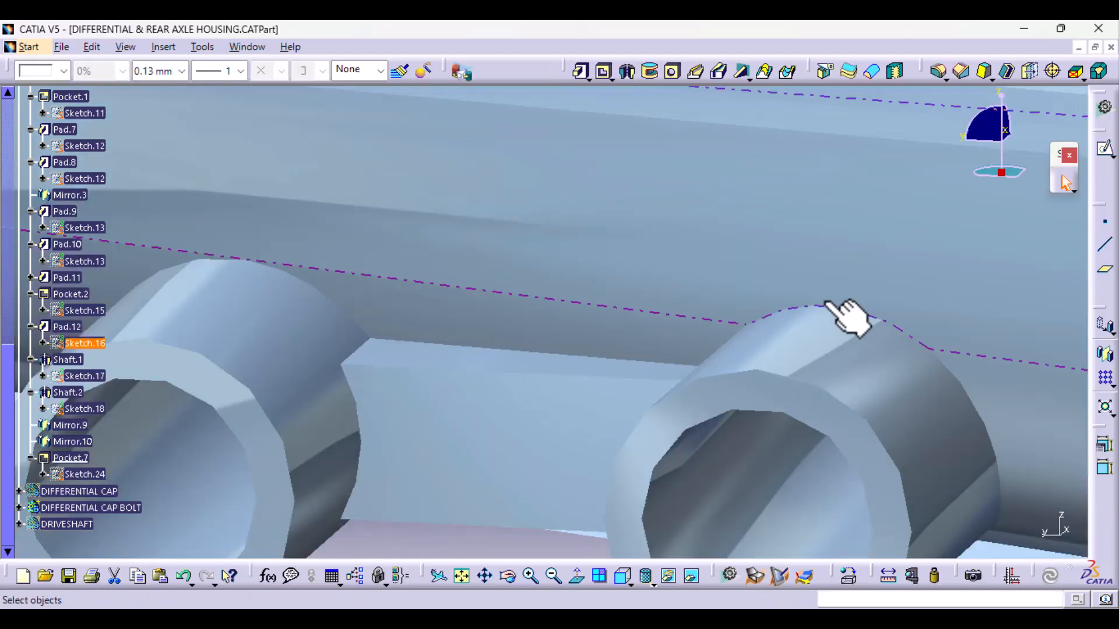
- Examine the tubes and their web plate where they meet the arm, from both sides of the housing
mouse_move(836, 265)
middle_down()
mouse_move(799, 341)
mouse_move(734, 425)
middle_up()
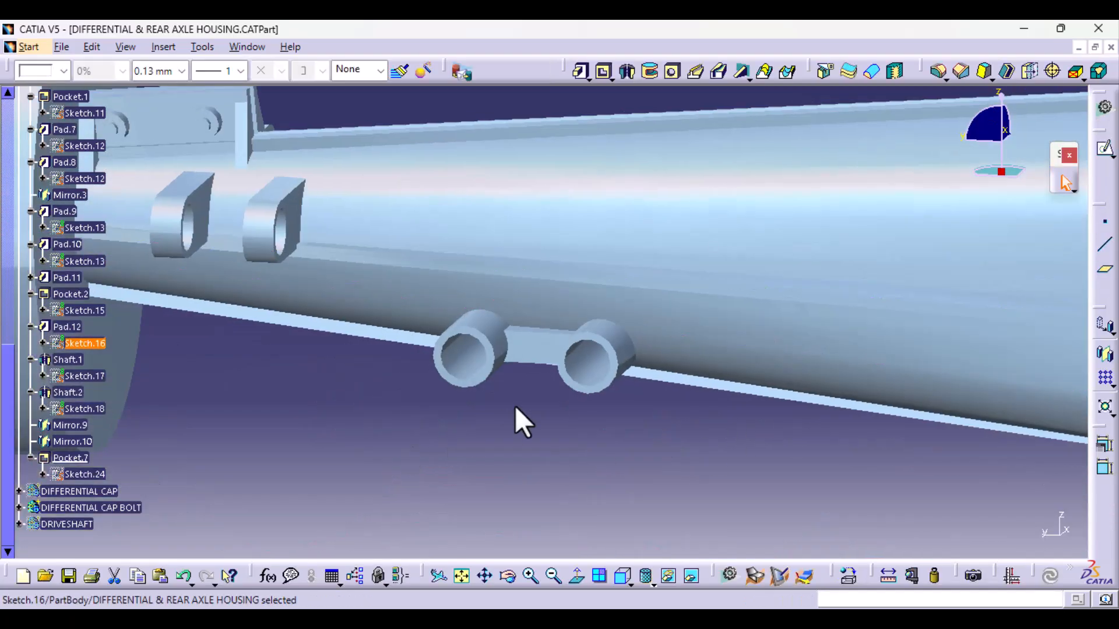
mouse_move(515, 406)
middle_down()
mouse_move(649, 133)
mouse_move(649, 155)
mouse_move(565, 320)
mouse_move(669, 82)
mouse_move(701, 157)
mouse_move(699, 267)
mouse_move(460, 267)
mouse_move(459, 425)
mouse_move(466, 335)
mouse_move(699, 264)
middle_up()
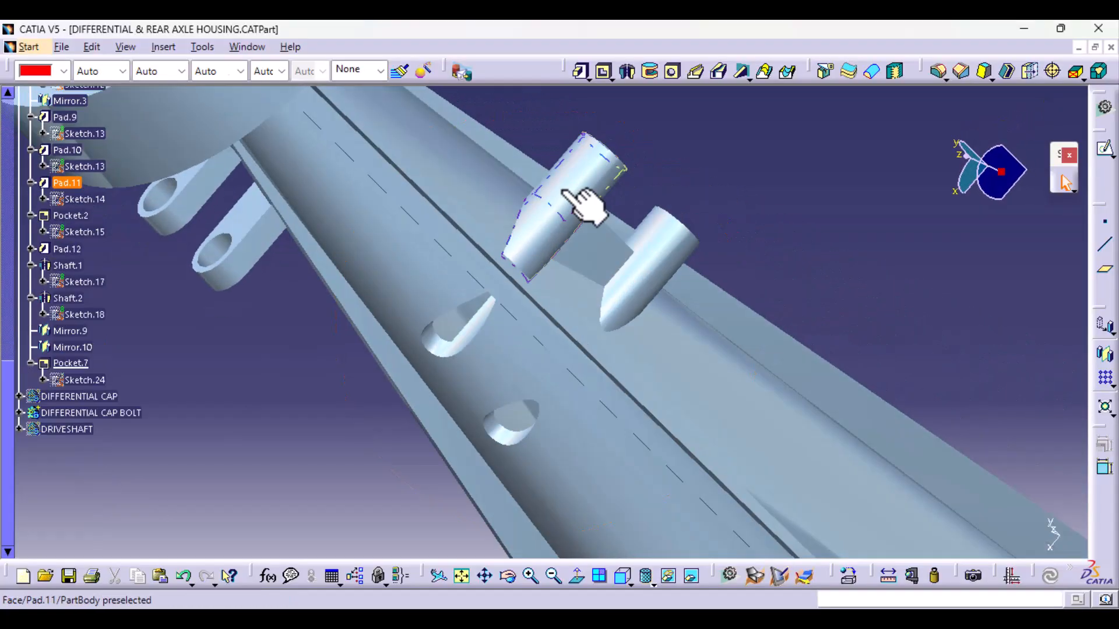
mouse_move(578, 207)
middle_down()
mouse_move(550, 295)
mouse_move(505, 237)
mouse_move(574, 288)
mouse_move(489, 301)
mouse_move(462, 405)
mouse_move(492, 370)
middle_up()
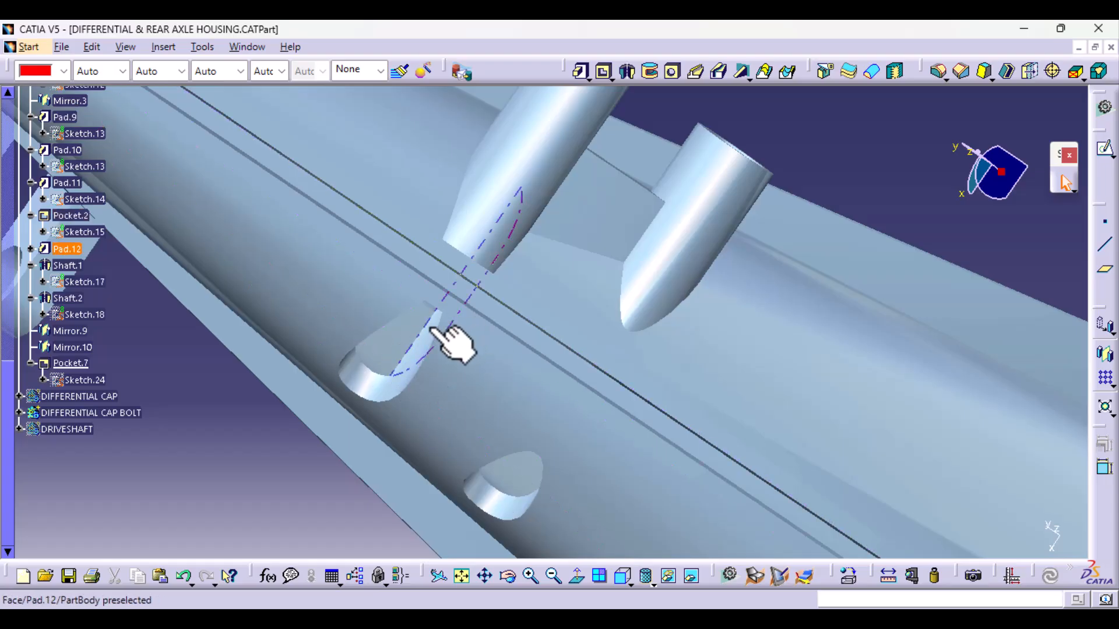
- Check the tube circles in Sketch.14 and exit the sketch without editing it
double_click(81, 201)
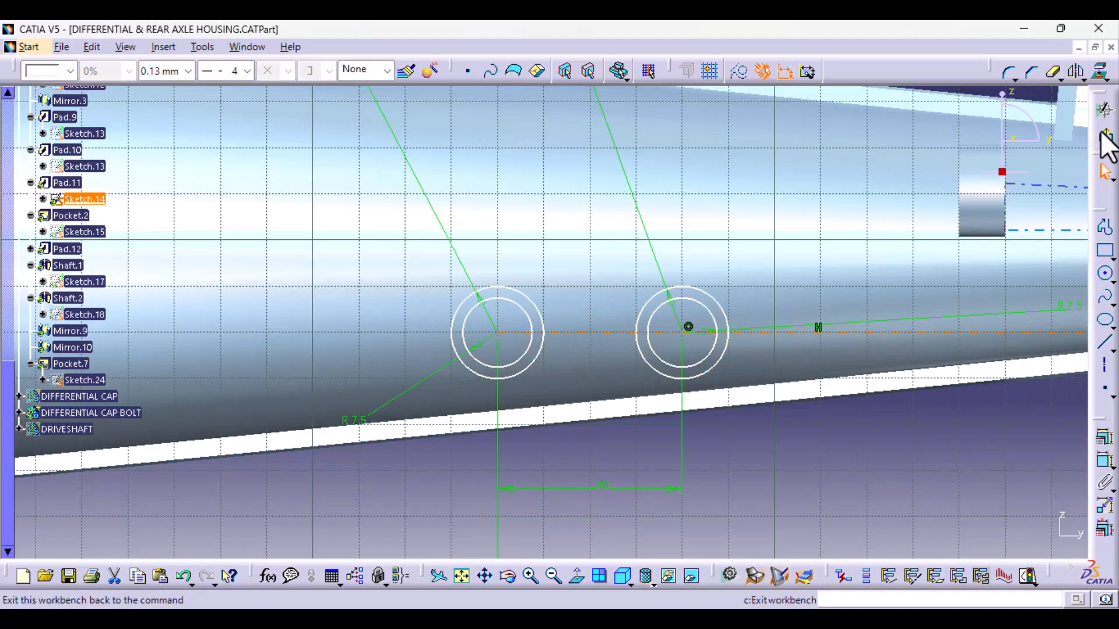
click(1105, 138)
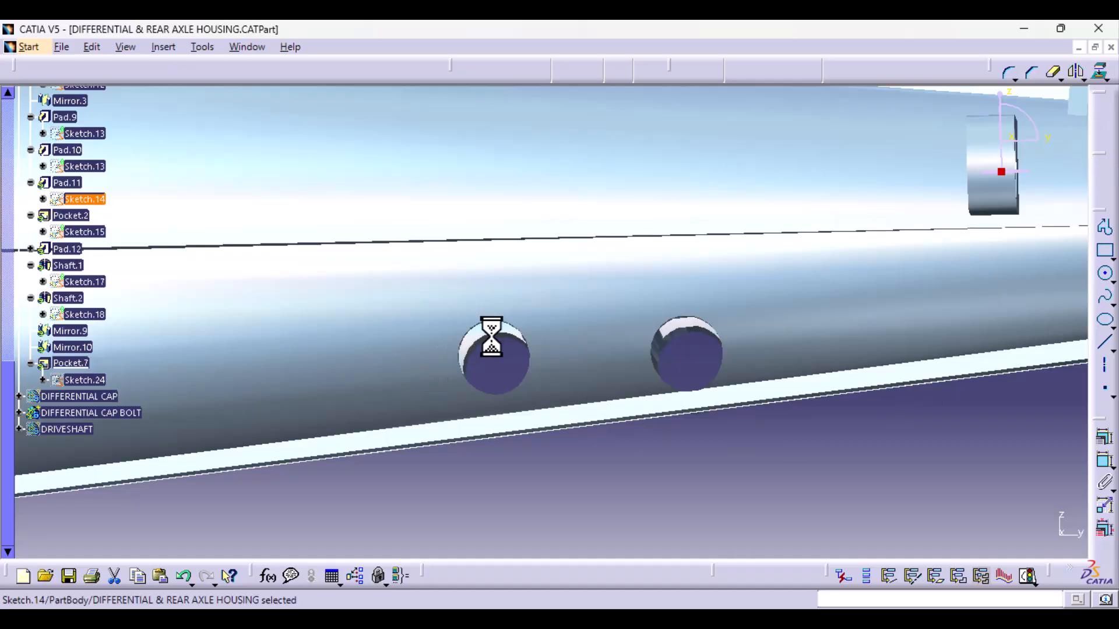
mouse_move(470, 419)
middle_down()
mouse_move(459, 402)
mouse_move(545, 343)
mouse_move(554, 357)
mouse_move(542, 312)
mouse_move(593, 277)
mouse_move(602, 237)
mouse_move(540, 270)
mouse_move(369, 419)
mouse_move(658, 290)
mouse_move(579, 374)
mouse_move(457, 332)
mouse_move(349, 429)
mouse_move(495, 473)
mouse_move(496, 534)
mouse_move(497, 490)
mouse_move(425, 455)
mouse_move(483, 399)
middle_up()
- Edit the web plate pad between the two tubes, setting its second limit length to 46 mm
double_click(404, 401)
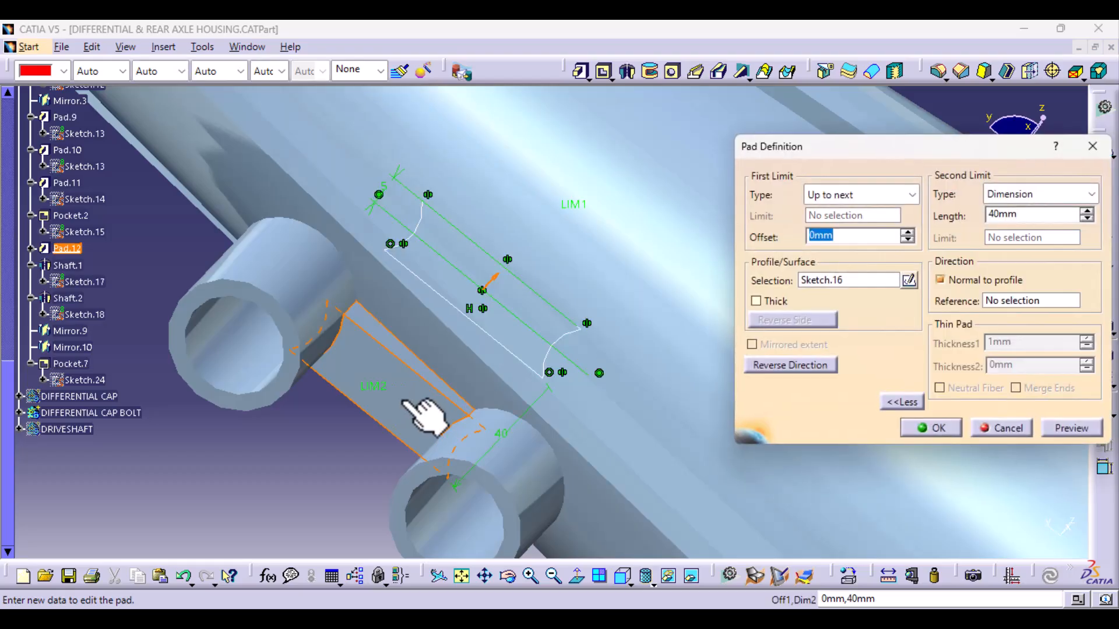
mouse_move(475, 378)
middle_down()
mouse_move(382, 437)
mouse_move(372, 432)
middle_up()
middle_drag(567, 330, 566, 474)
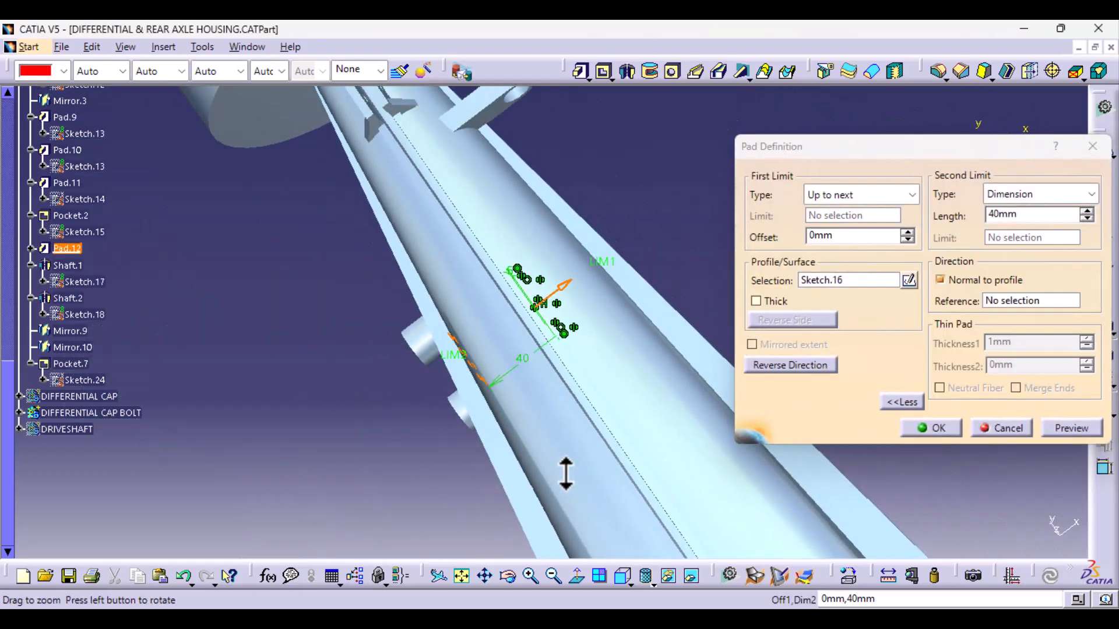
middle_drag(641, 460, 520, 269)
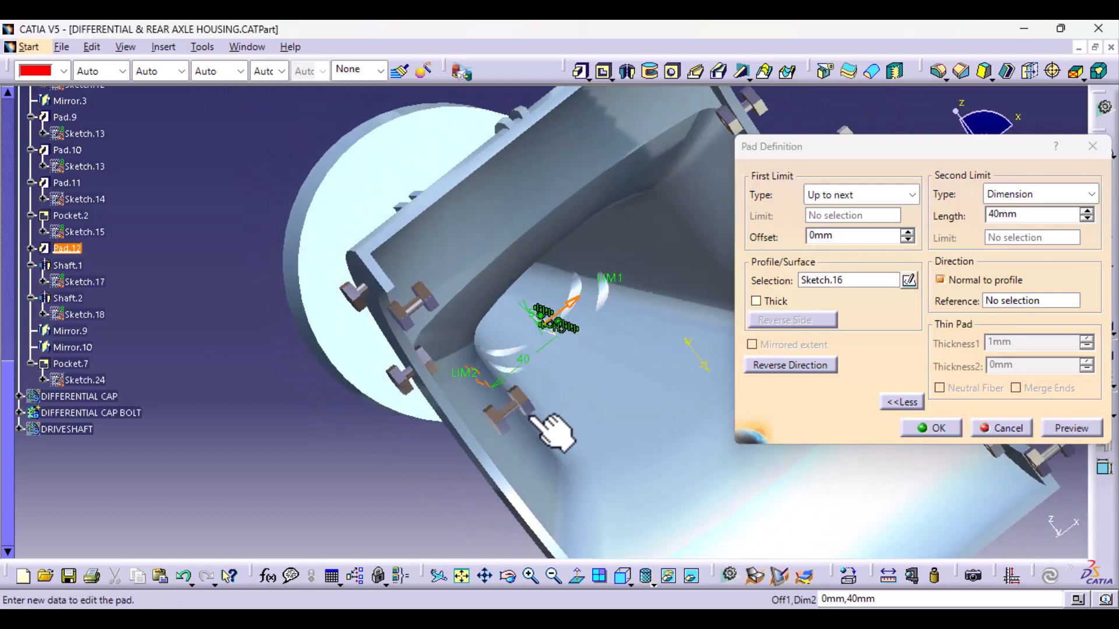
middle_drag(553, 431, 574, 443)
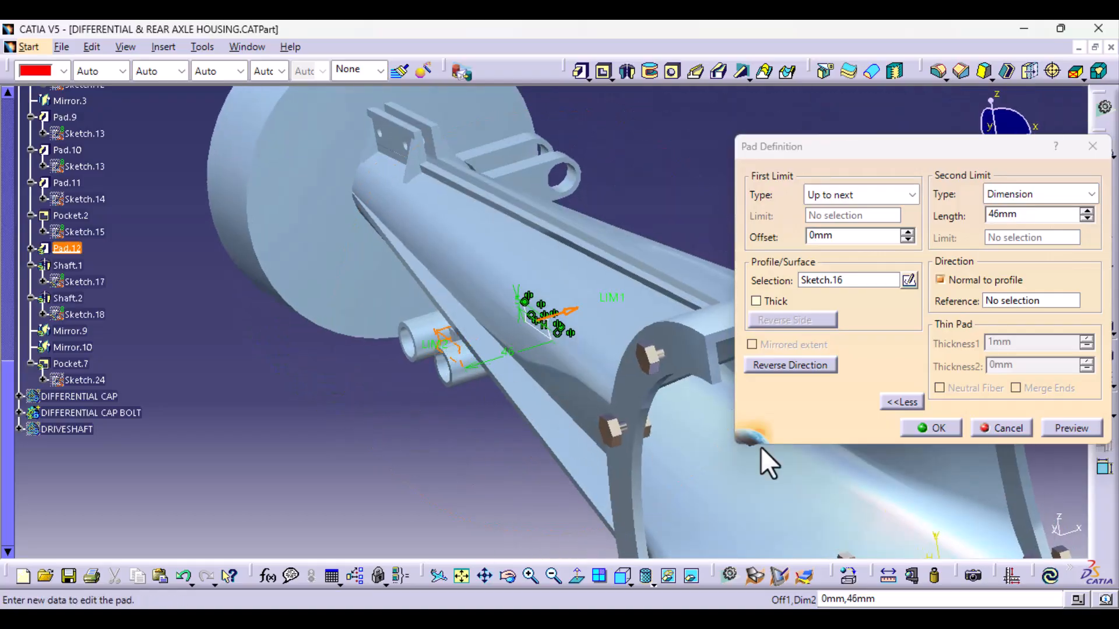
click(1079, 426)
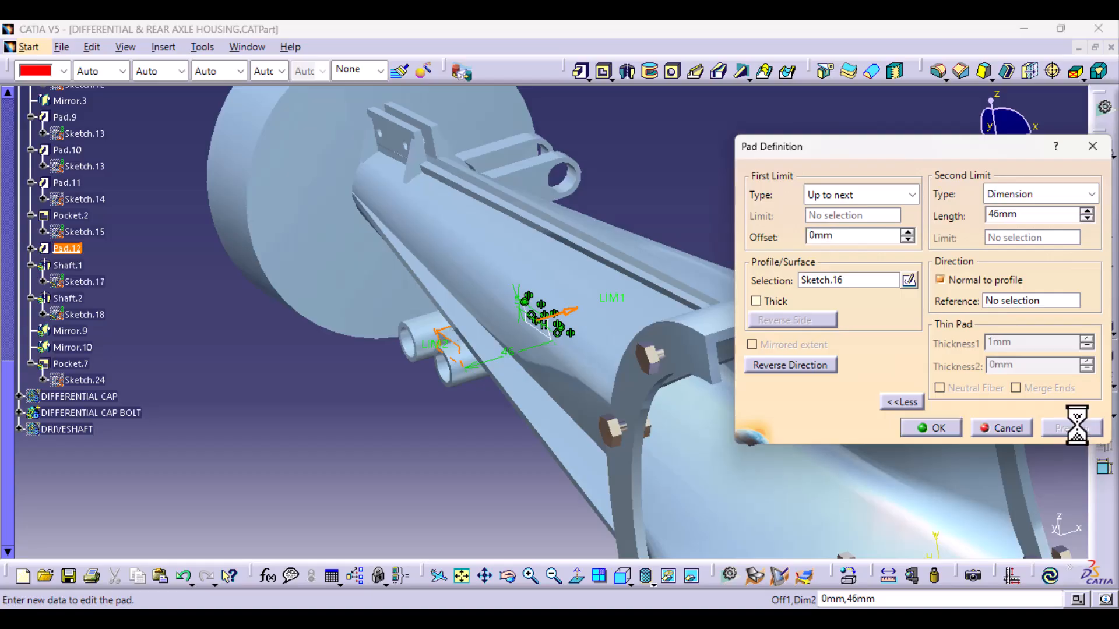
mouse_move(688, 533)
middle_down()
mouse_move(589, 449)
mouse_move(557, 478)
mouse_move(506, 478)
mouse_move(559, 449)
mouse_move(701, 482)
middle_up()
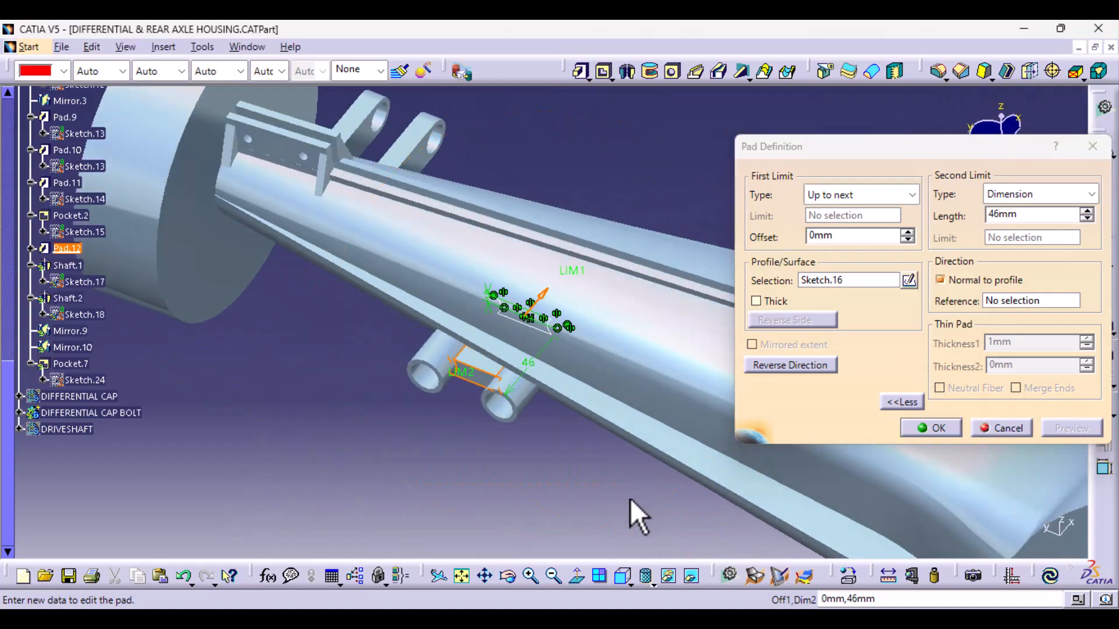
mouse_move(636, 516)
ctrl+middle_down()
mouse_move(629, 472)
mouse_move(643, 406)
ctrl+middle_up()
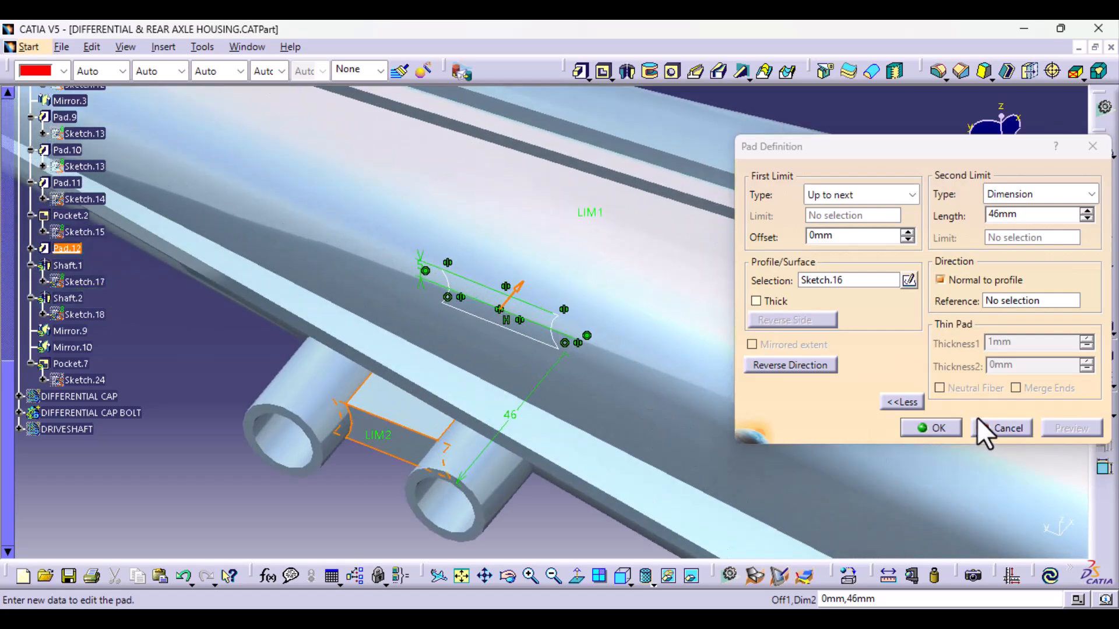
click(954, 428)
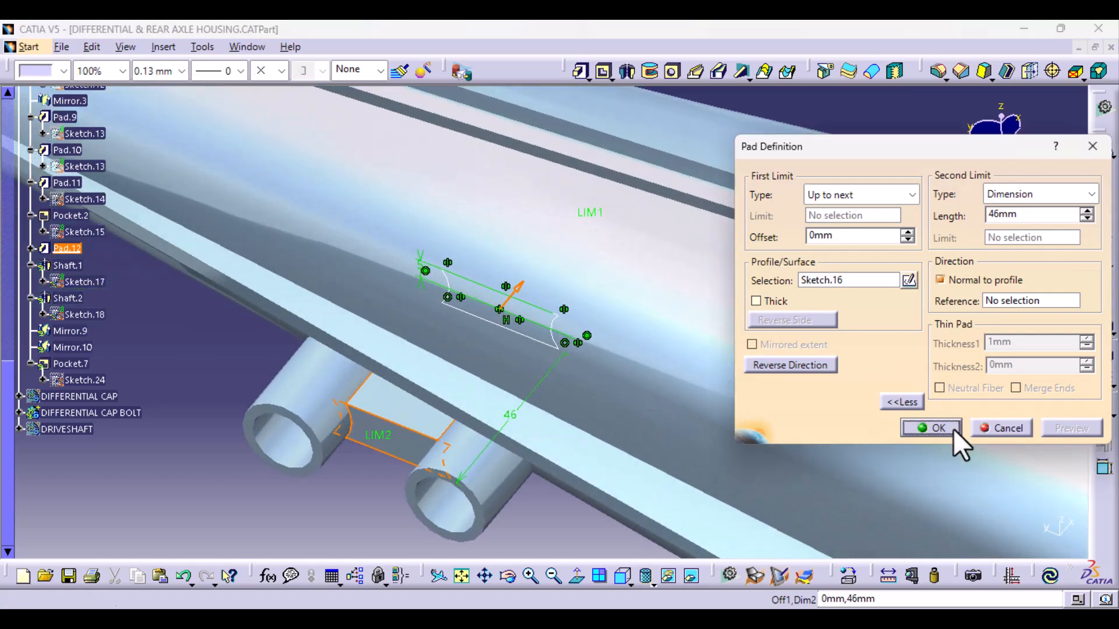
- Start a new pad from Sketch.14 with the first limit Up to next and a second limit length of 58 mm
ctrl+middle_drag(698, 378, 400, 360)
click(521, 364)
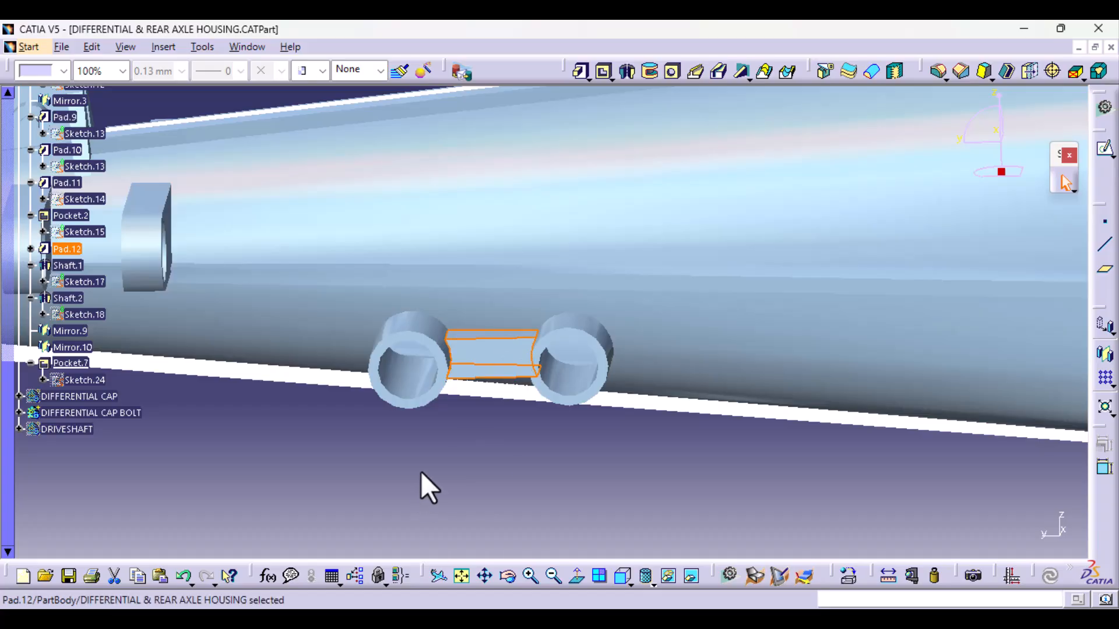
click(579, 71)
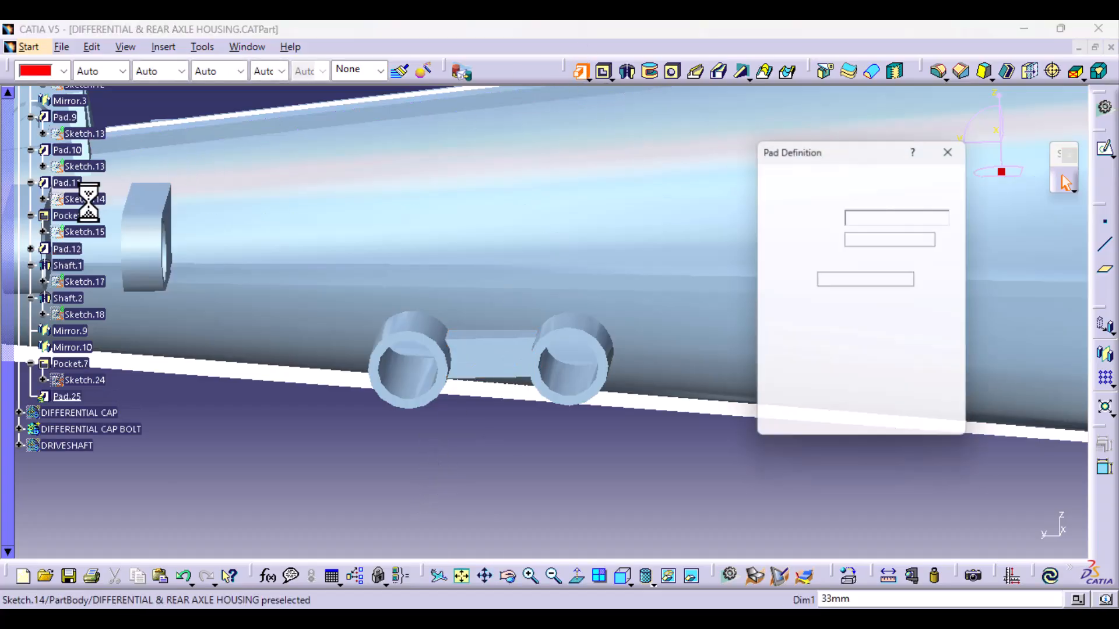
click(95, 198)
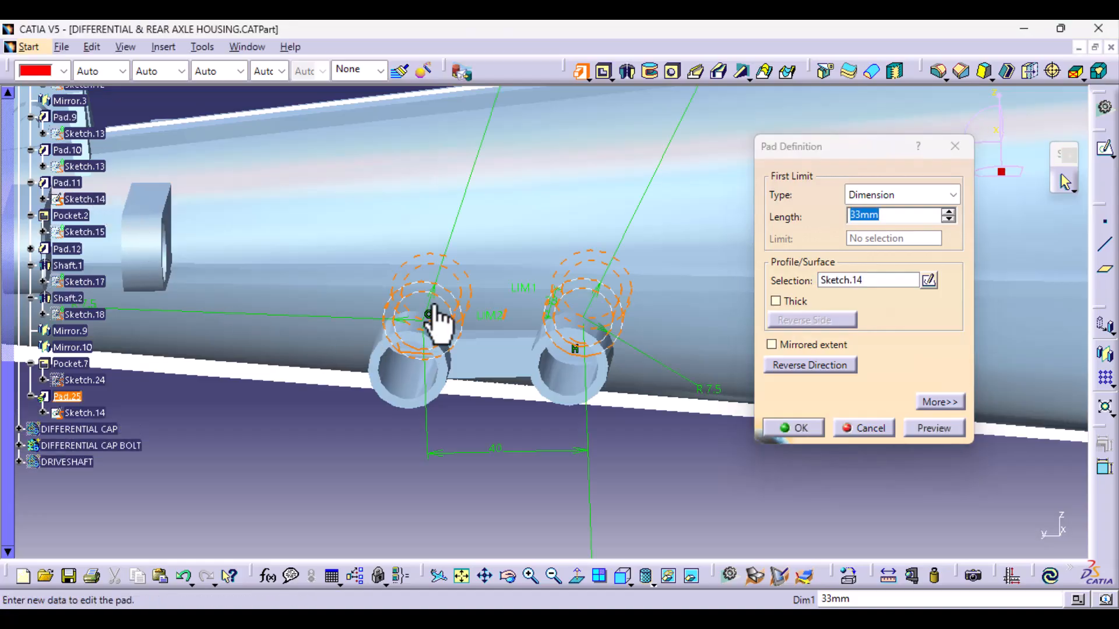
mouse_move(437, 320)
middle_down()
mouse_move(402, 434)
mouse_move(524, 349)
mouse_move(583, 95)
mouse_move(663, 200)
mouse_move(728, 240)
middle_up()
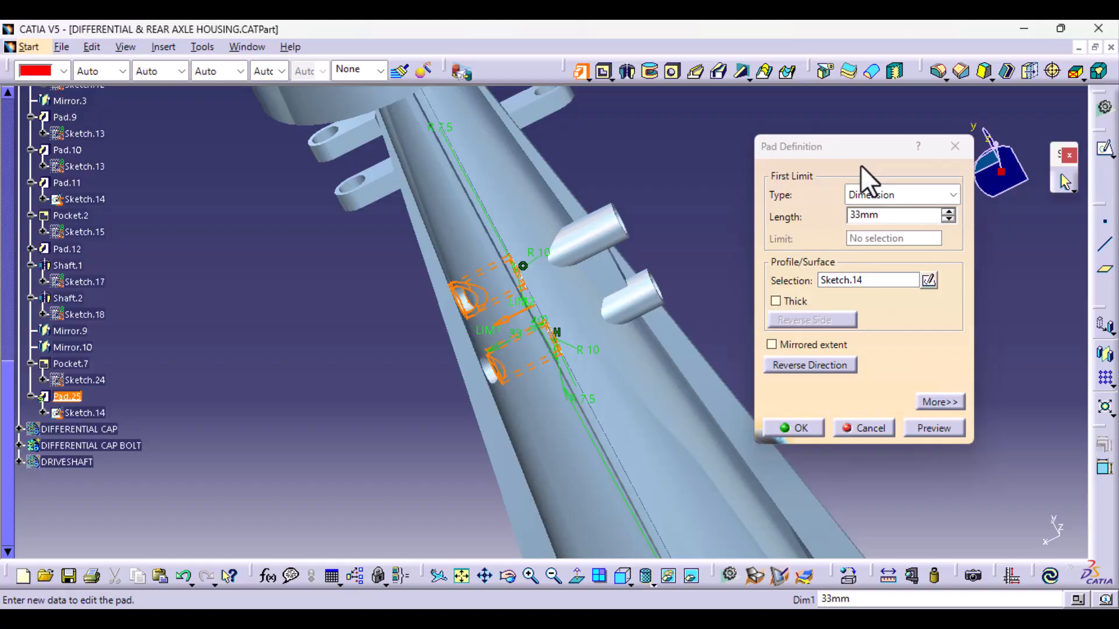
click(900, 198)
click(886, 229)
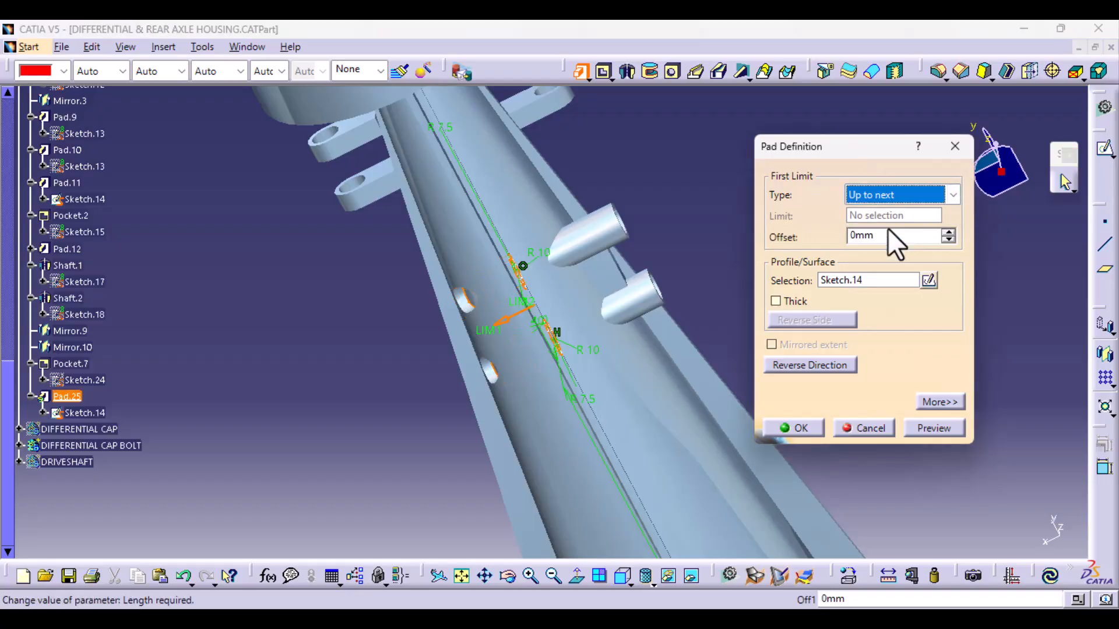
click(939, 402)
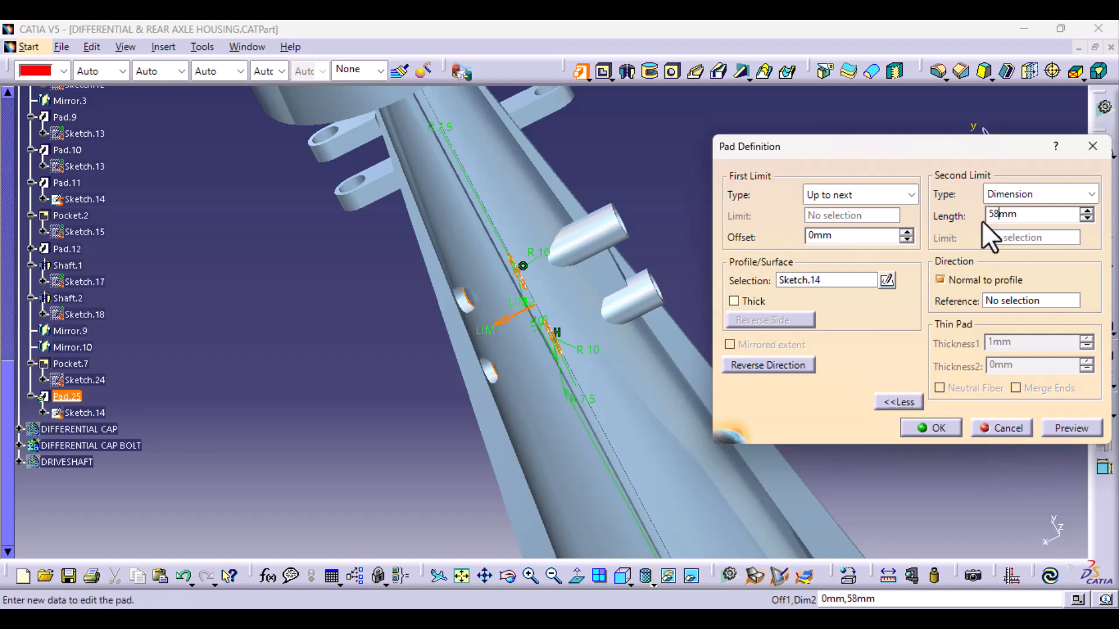
- Reverse the new tube pad's direction so the tubes project from the opposite side of the arm, and create it
click(1069, 430)
click(699, 358)
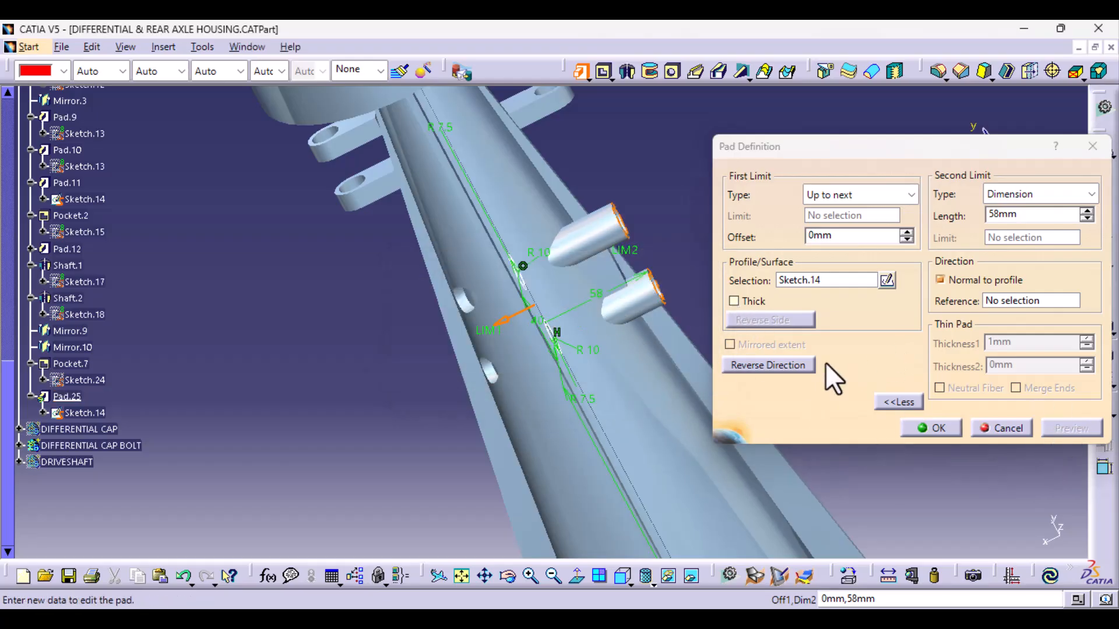
click(791, 364)
click(1052, 432)
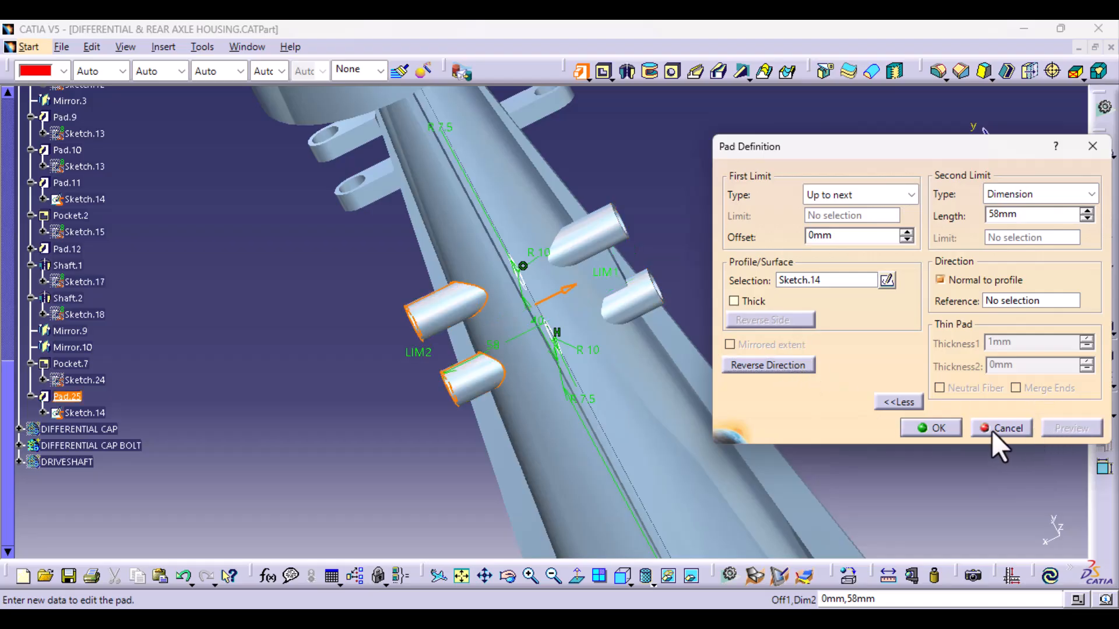
middle_drag(610, 385, 549, 307)
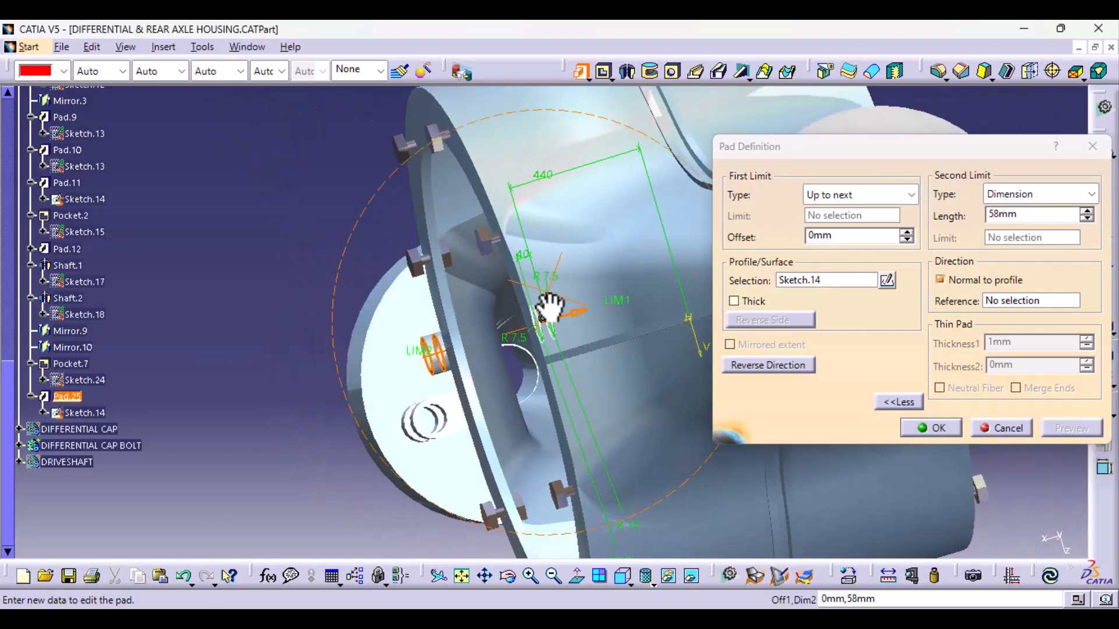
click(930, 428)
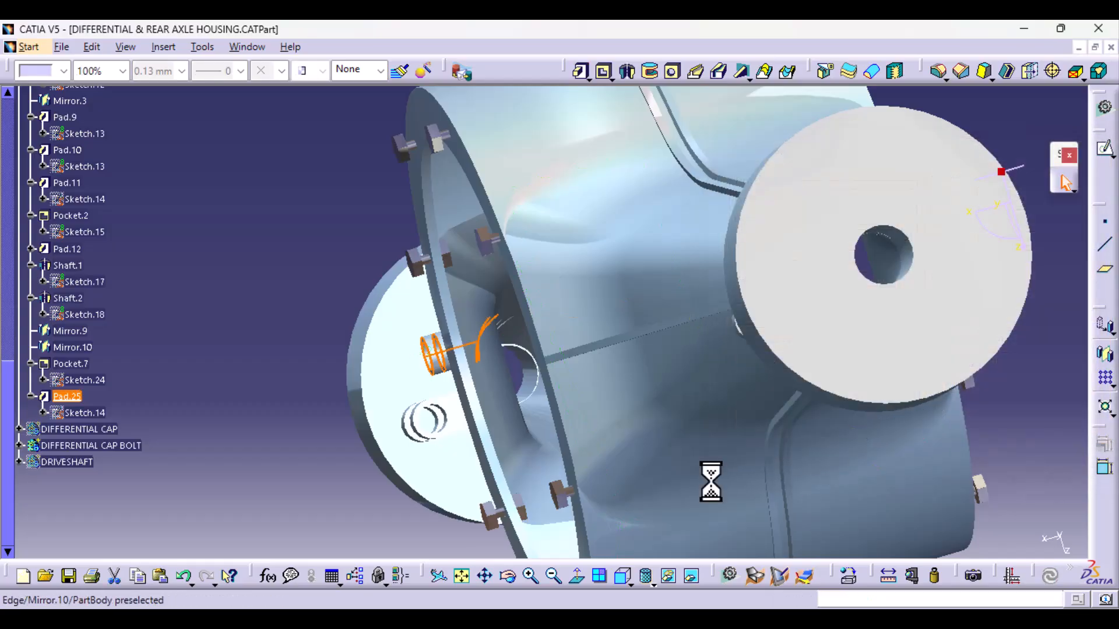
- Start a new pad from web profile Sketch.16 with the first limit Up to next and a second limit length of 40 mm
middle_drag(569, 407, 614, 484)
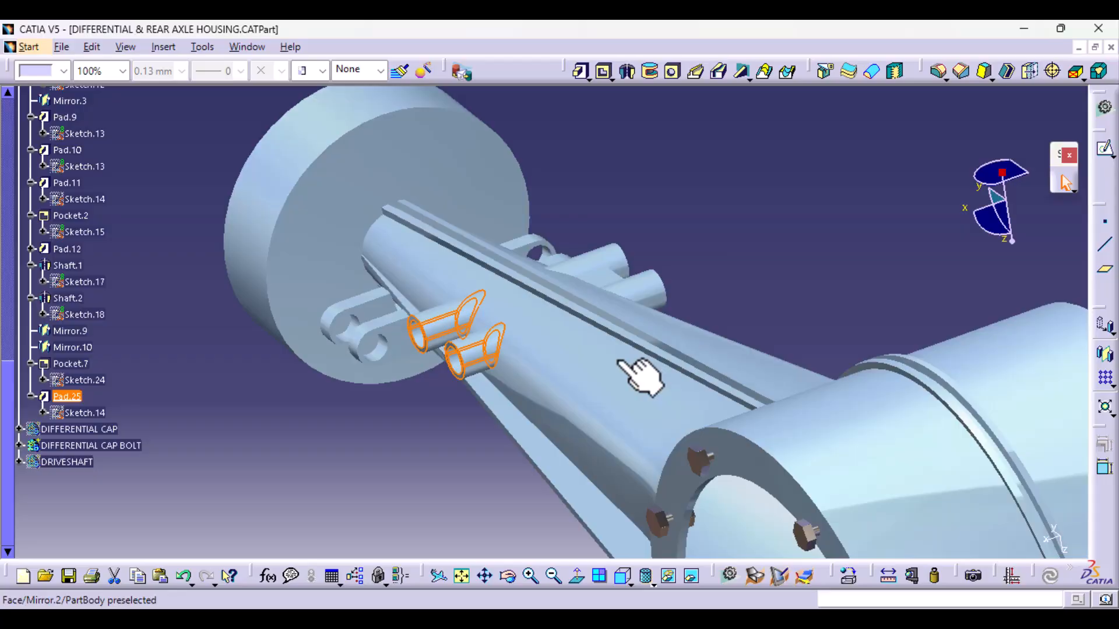
click(681, 227)
click(580, 72)
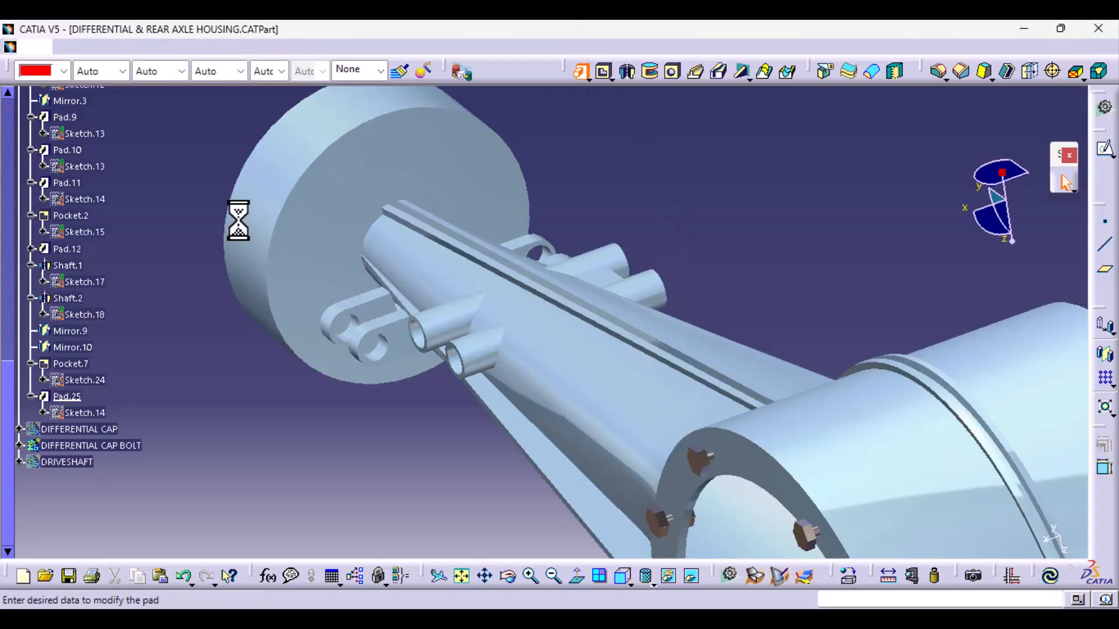
click(31, 249)
click(82, 266)
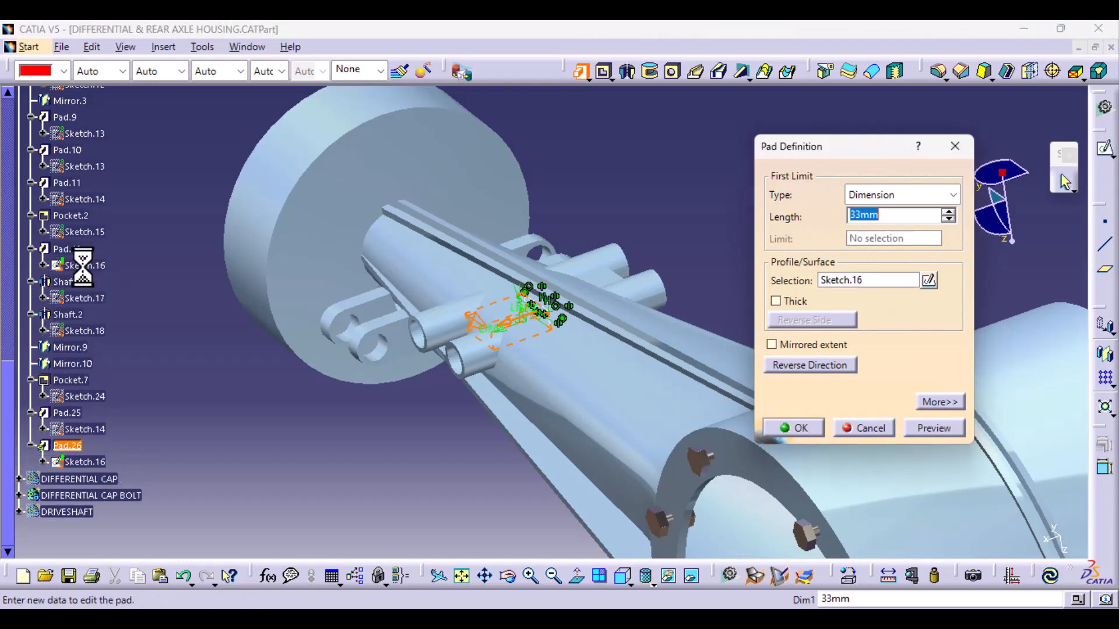
click(797, 365)
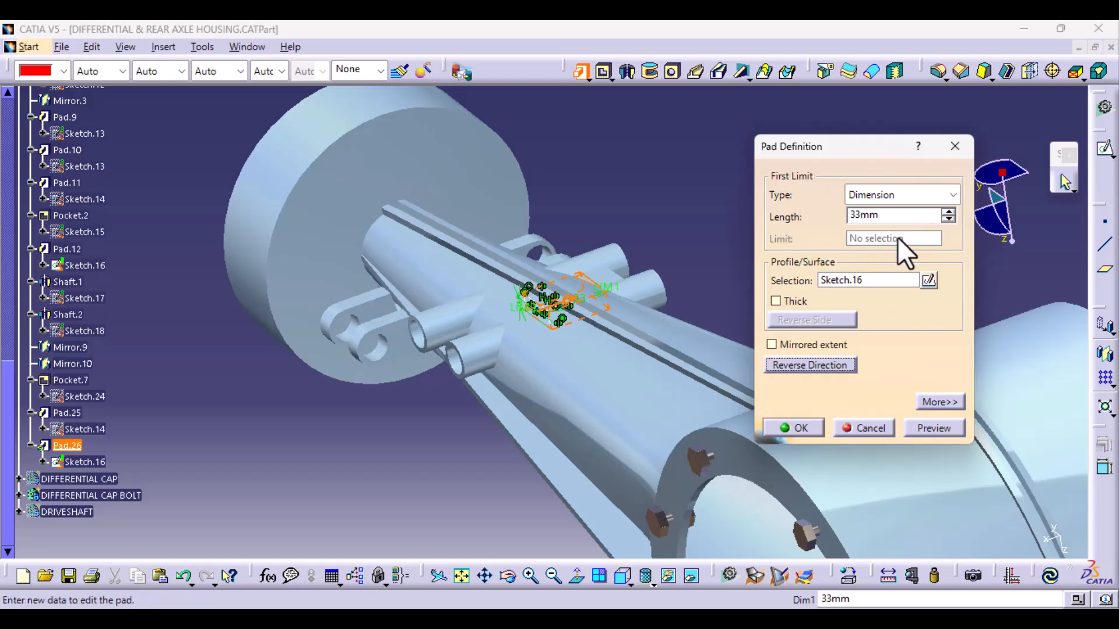
middle_drag(522, 334, 641, 402)
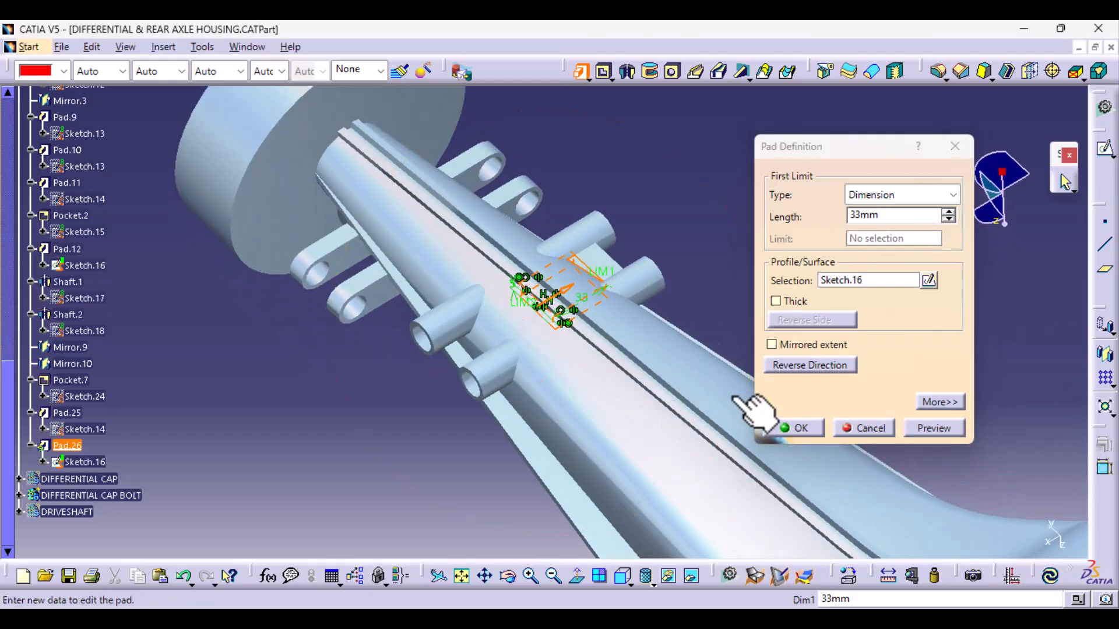
click(782, 368)
click(897, 197)
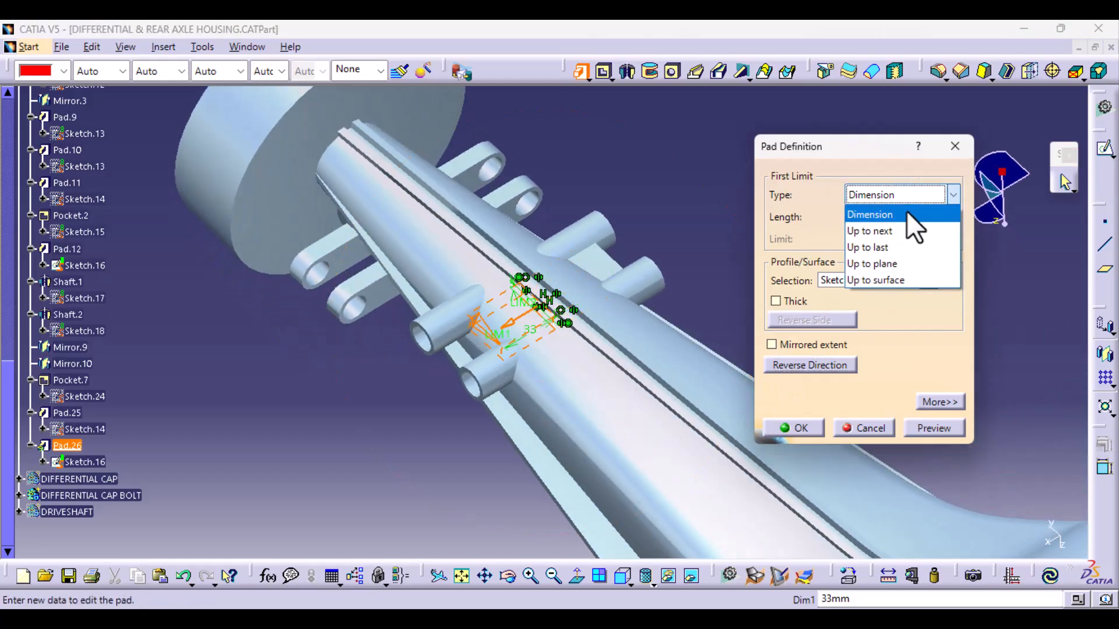
click(905, 230)
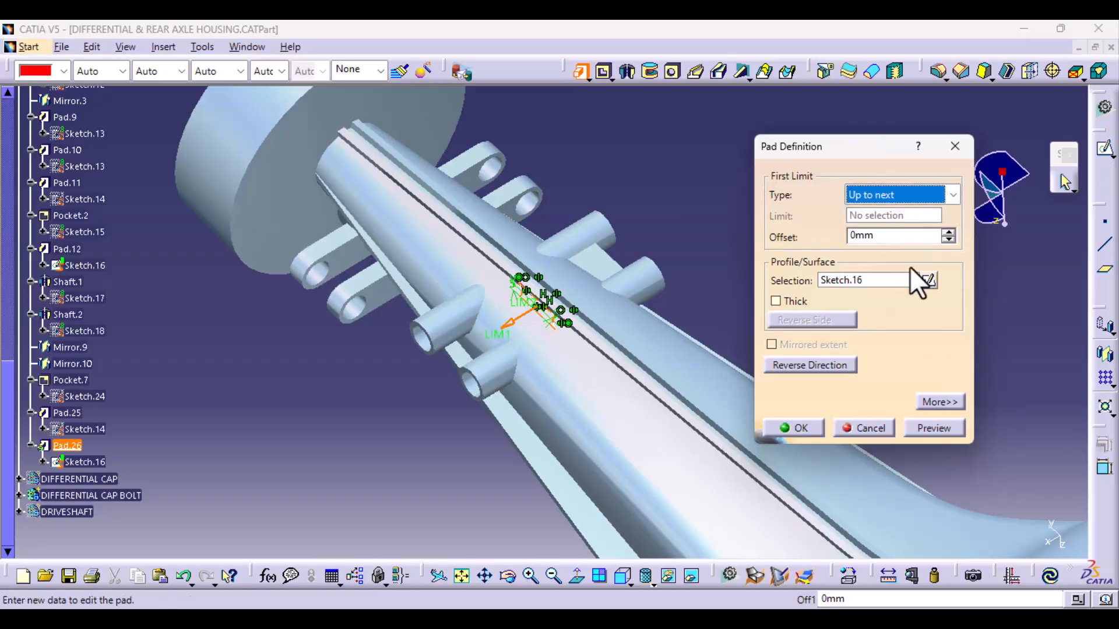
click(935, 403)
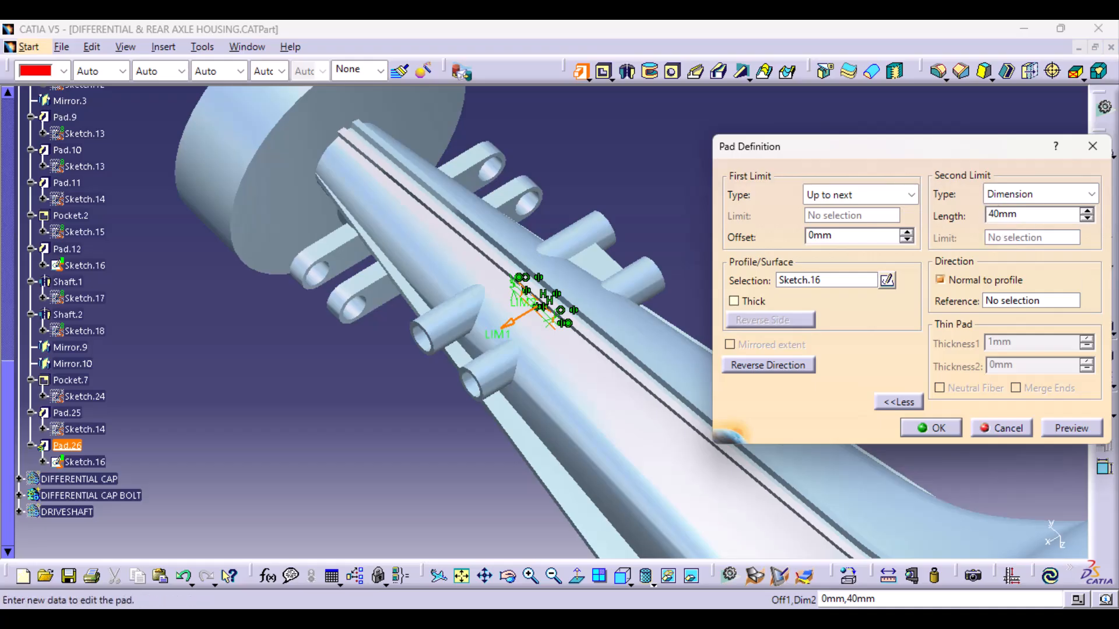
click(1071, 423)
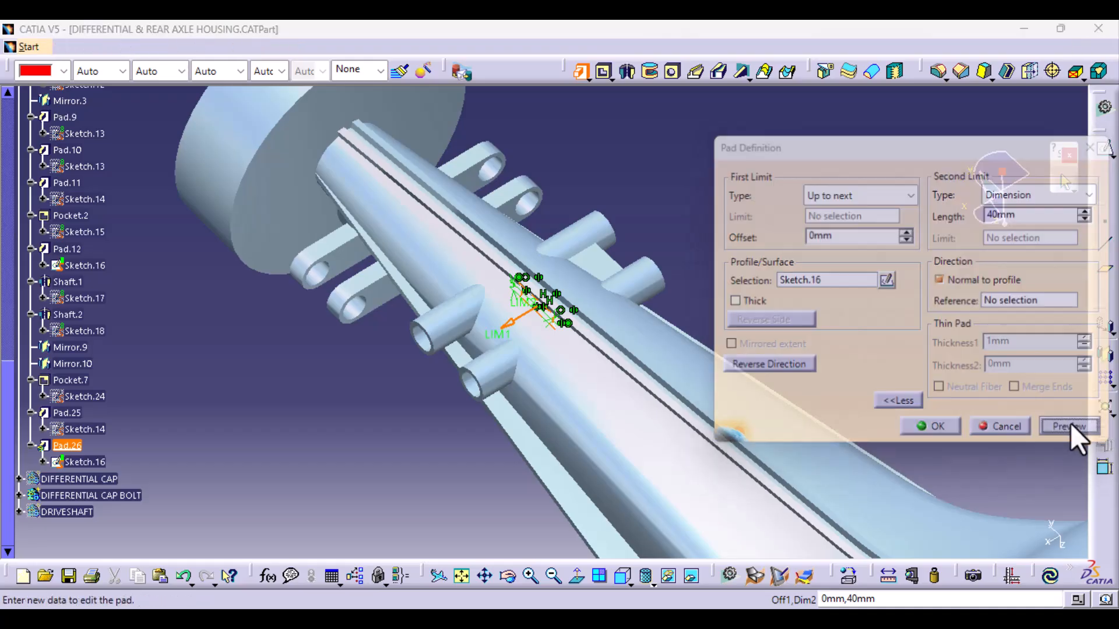
- Reverse the web plate pad's direction, set its second limit length to 45 mm, and create the pad
click(682, 356)
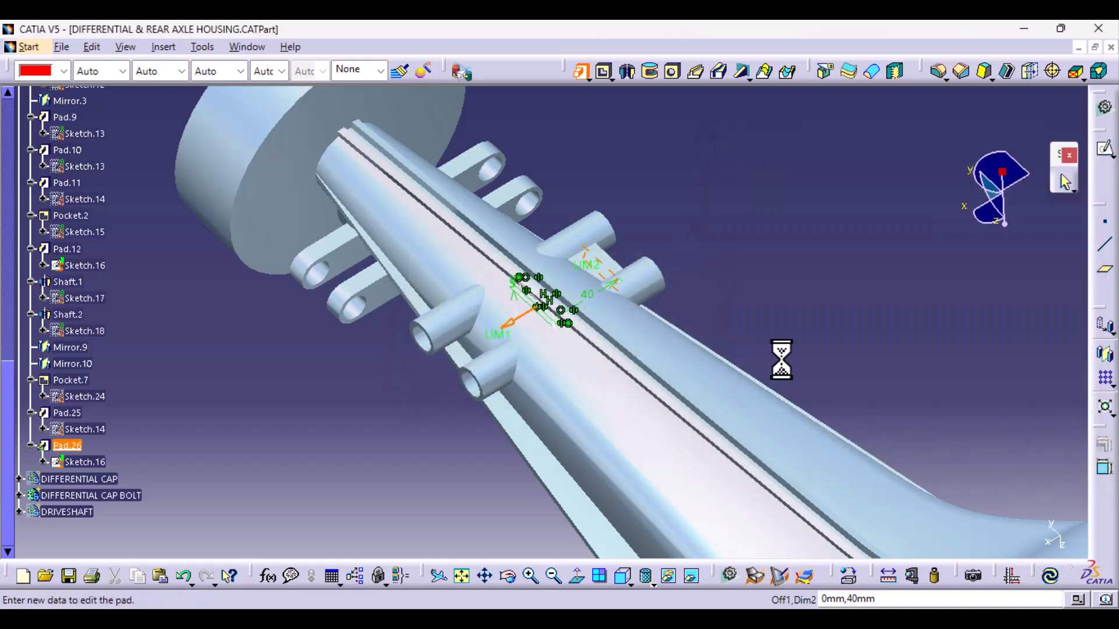
click(805, 369)
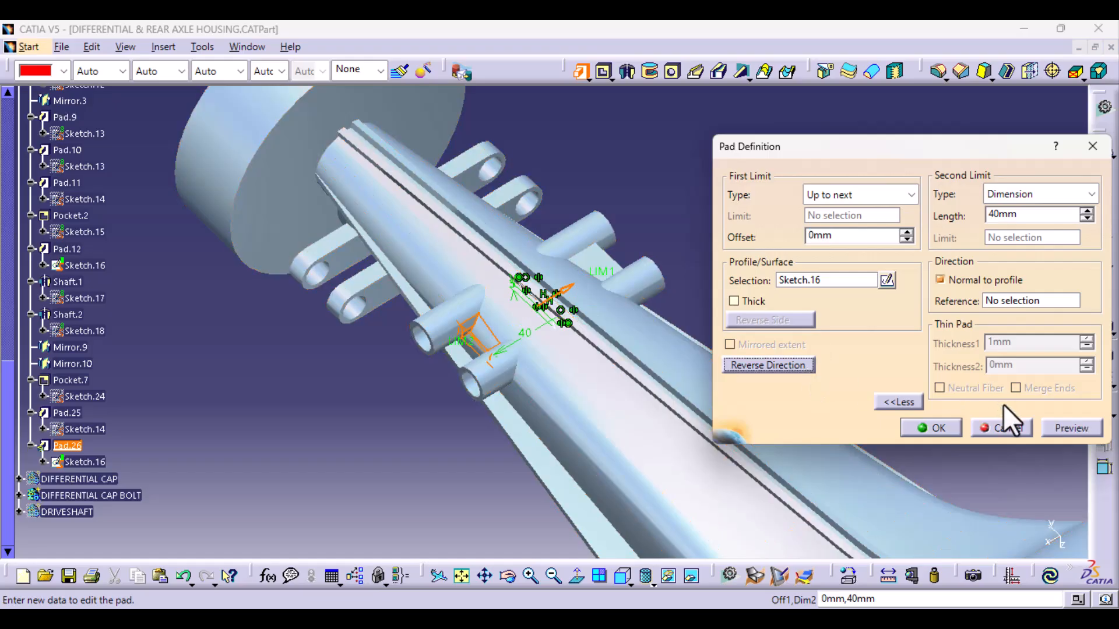
click(1075, 429)
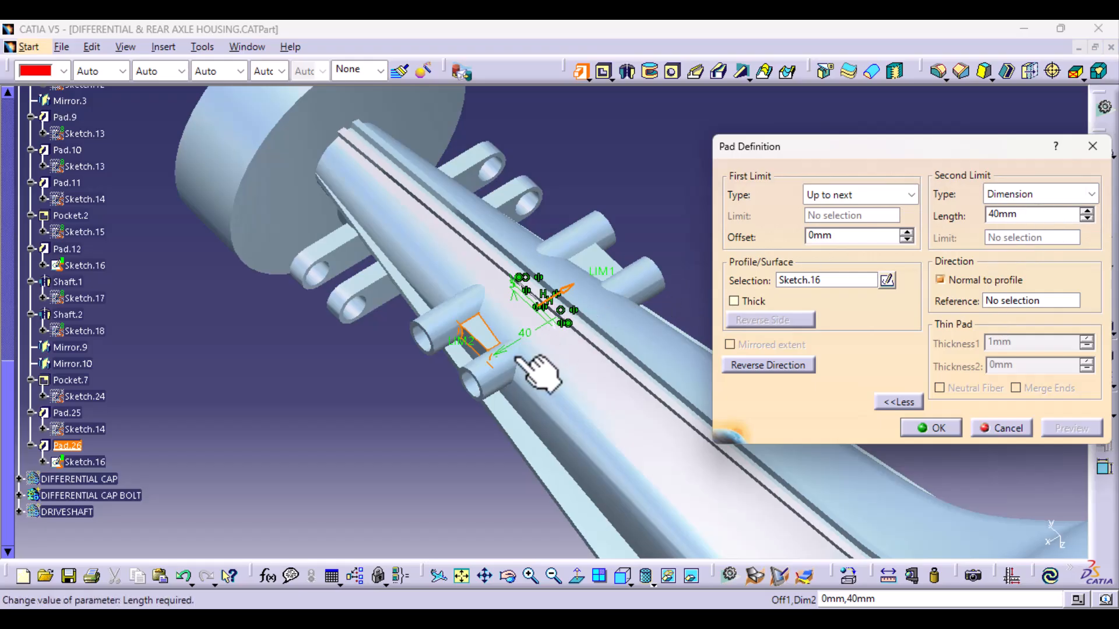
drag(479, 353, 469, 348)
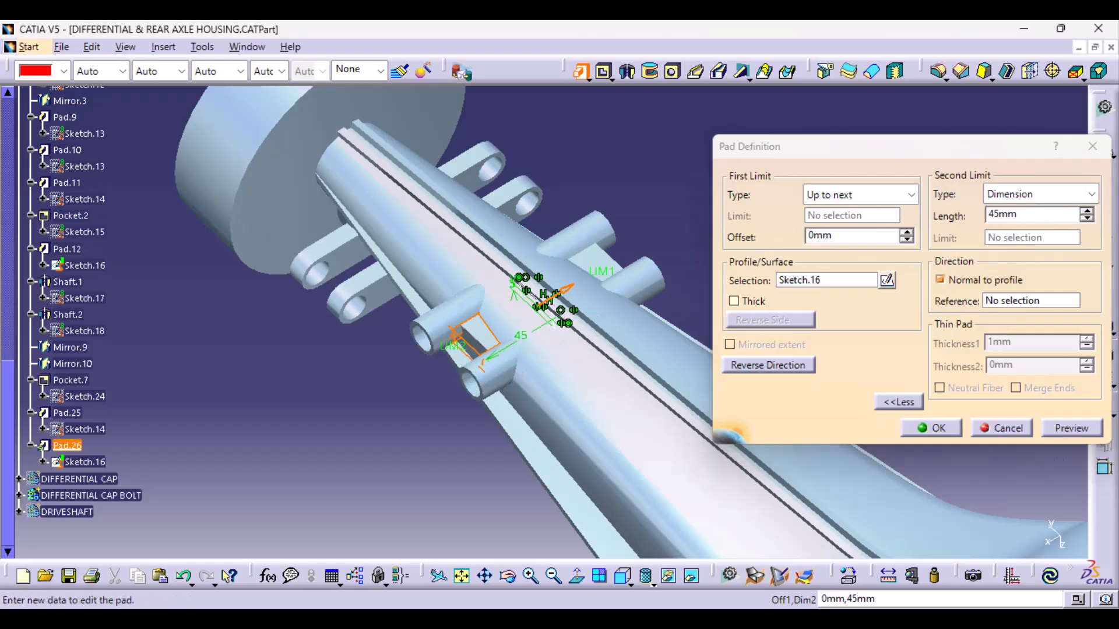
click(1072, 430)
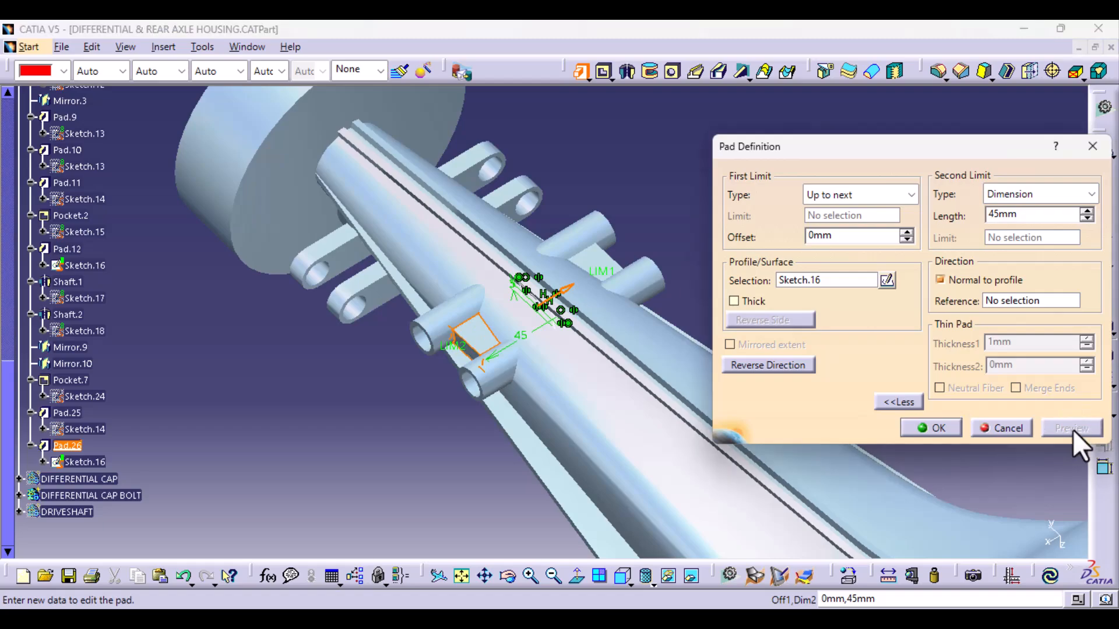
middle_drag(585, 460, 466, 271)
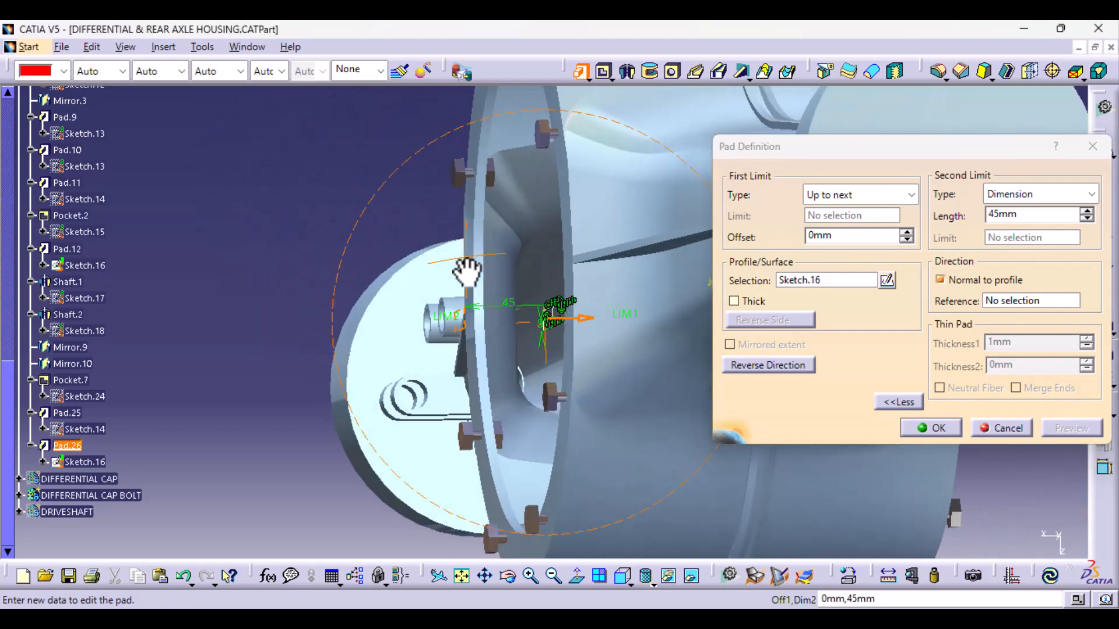
click(953, 432)
- Mirror the new tube pad and web plate pad about the zx plane to the opposite axle arm, and save the part
middle_drag(597, 449, 550, 384)
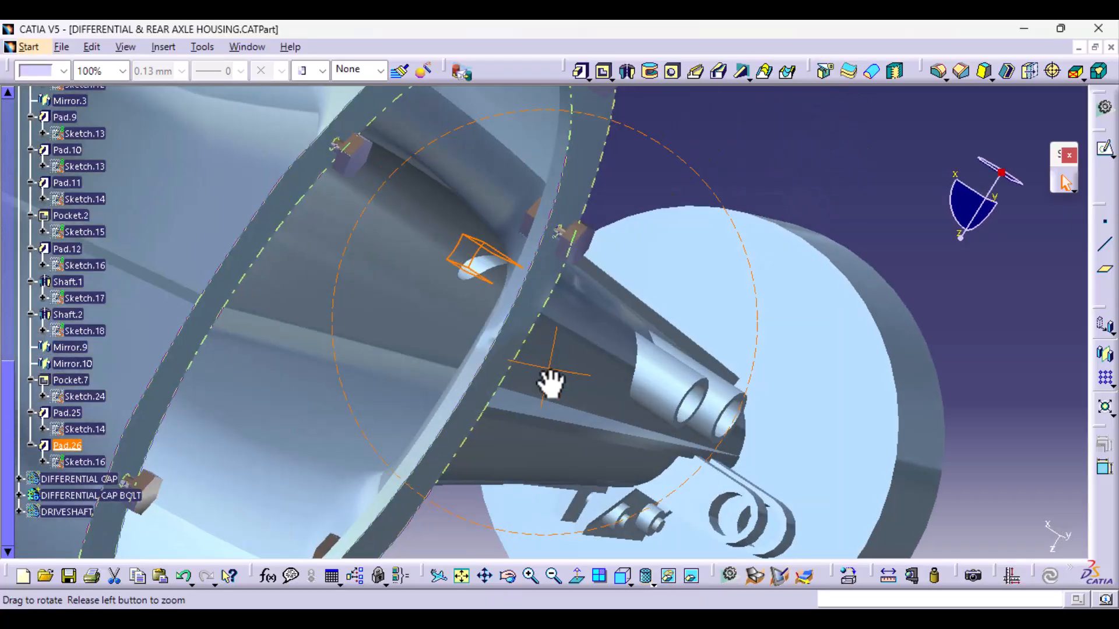
middle_drag(629, 392, 742, 449)
middle_drag(382, 482, 516, 372)
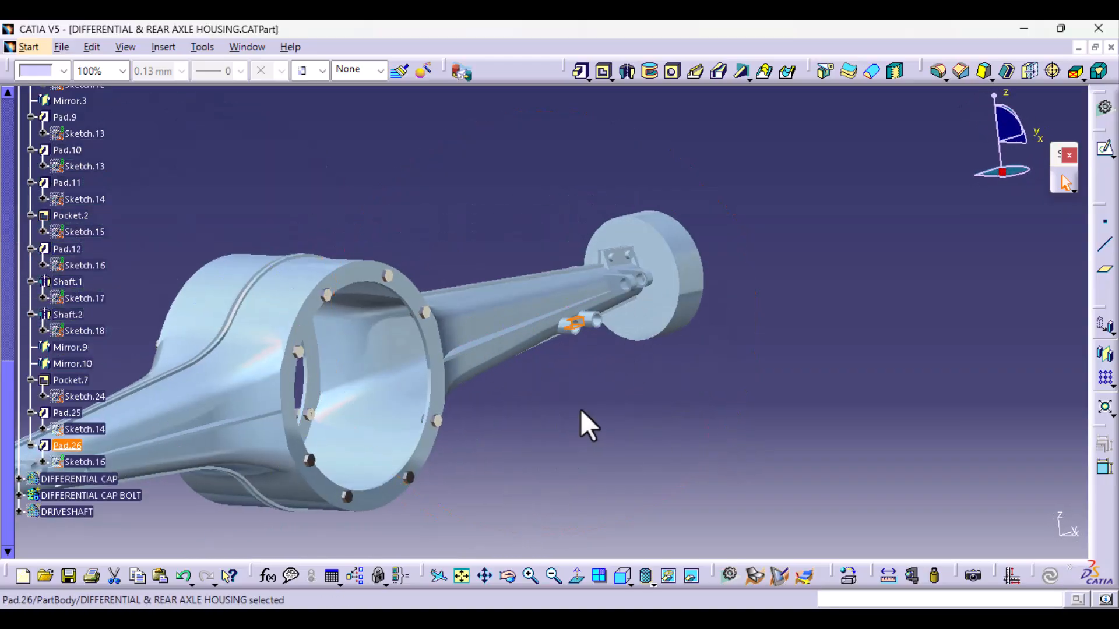
middle_drag(581, 411, 320, 426)
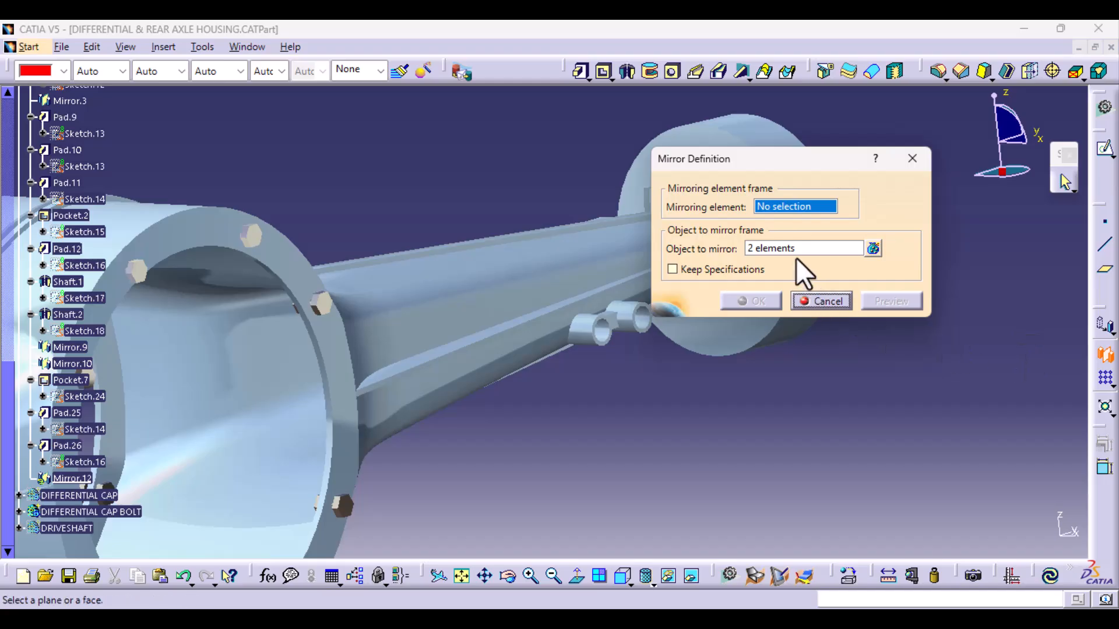
right_click(781, 207)
click(854, 285)
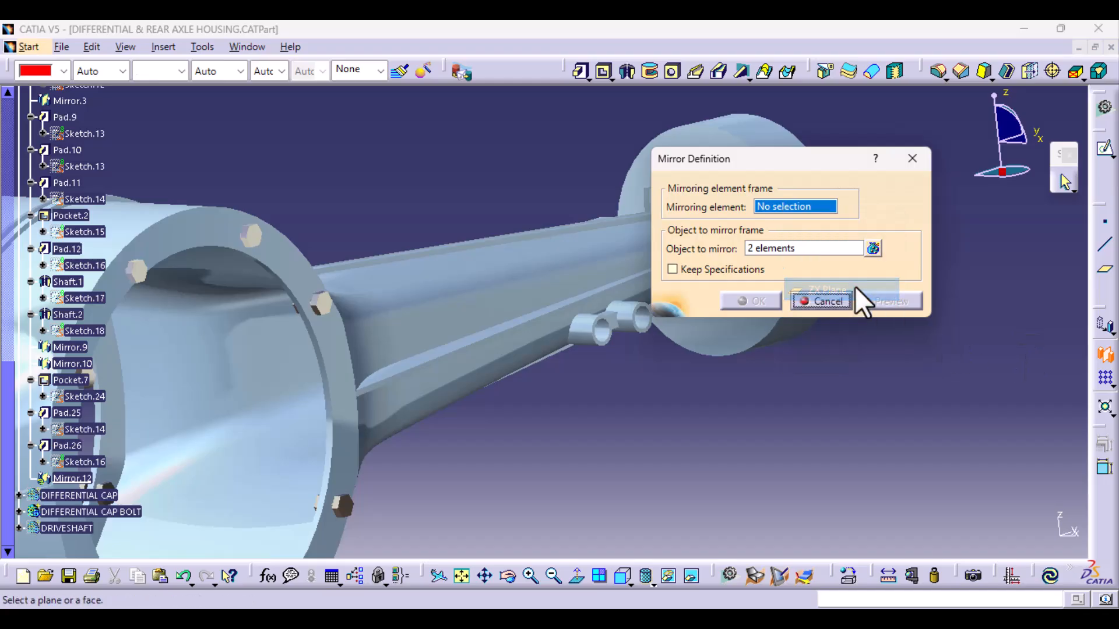
ctrl+middle_drag(616, 345, 619, 474)
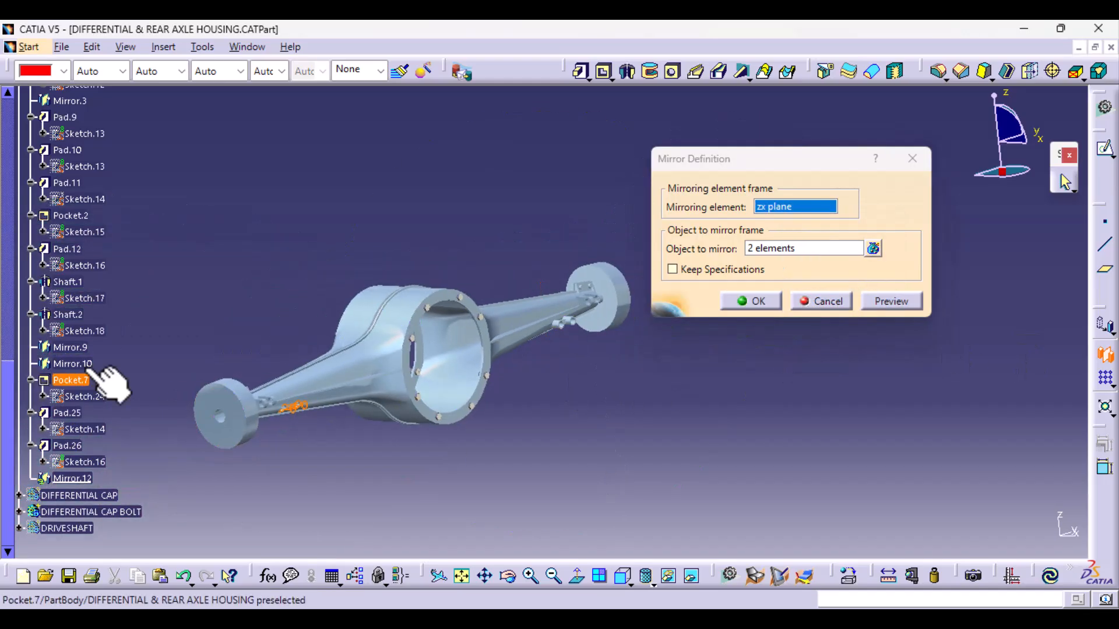
click(752, 302)
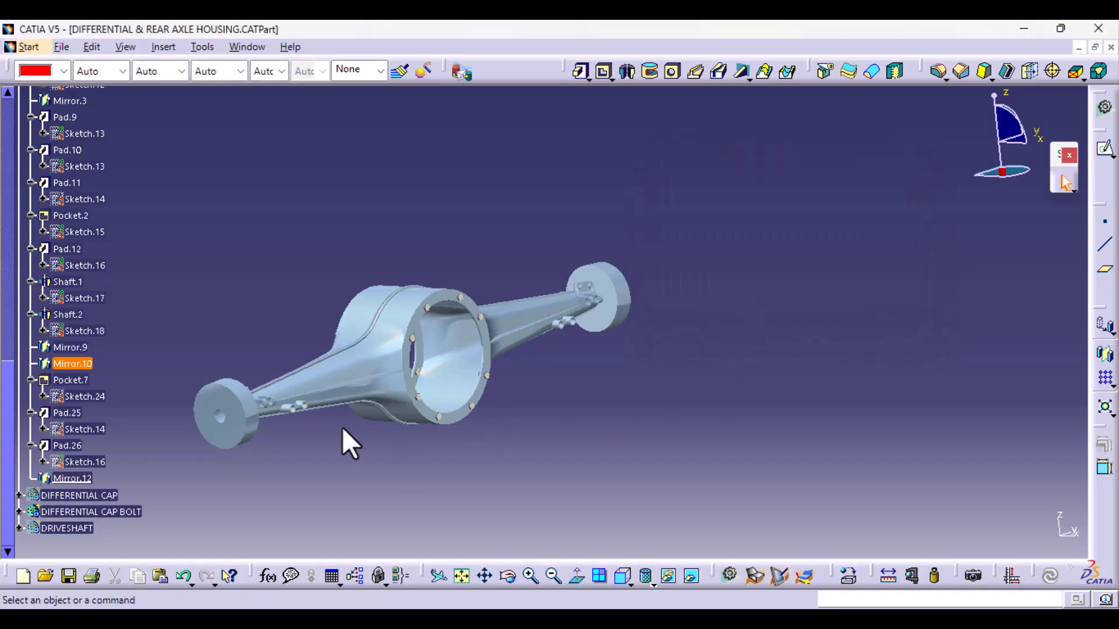
middle_drag(343, 430, 468, 373)
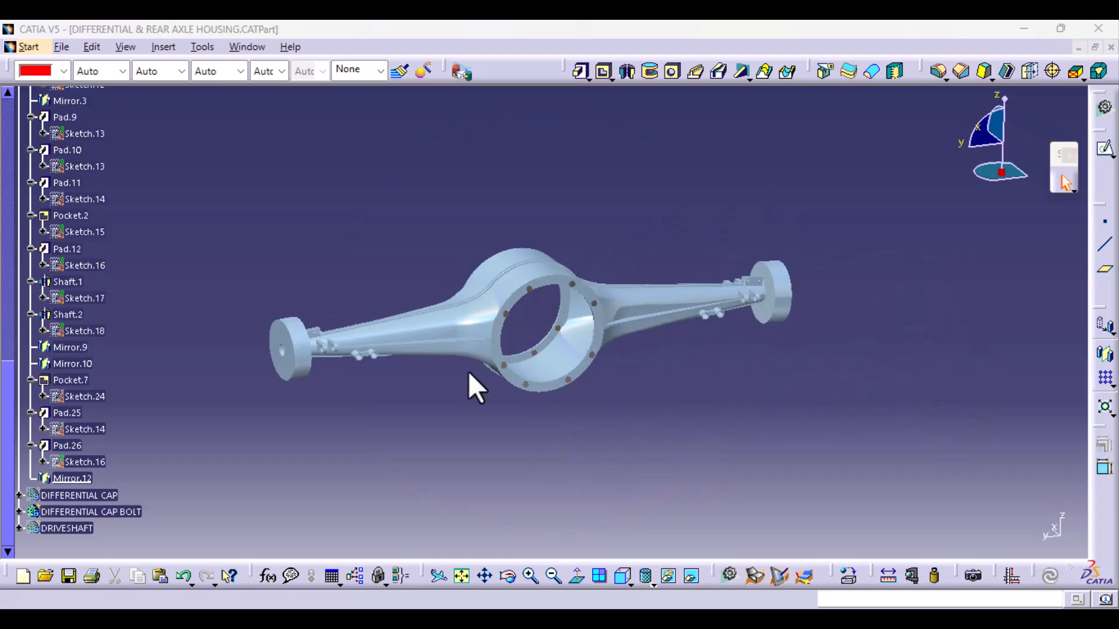
key(ctrl+s)
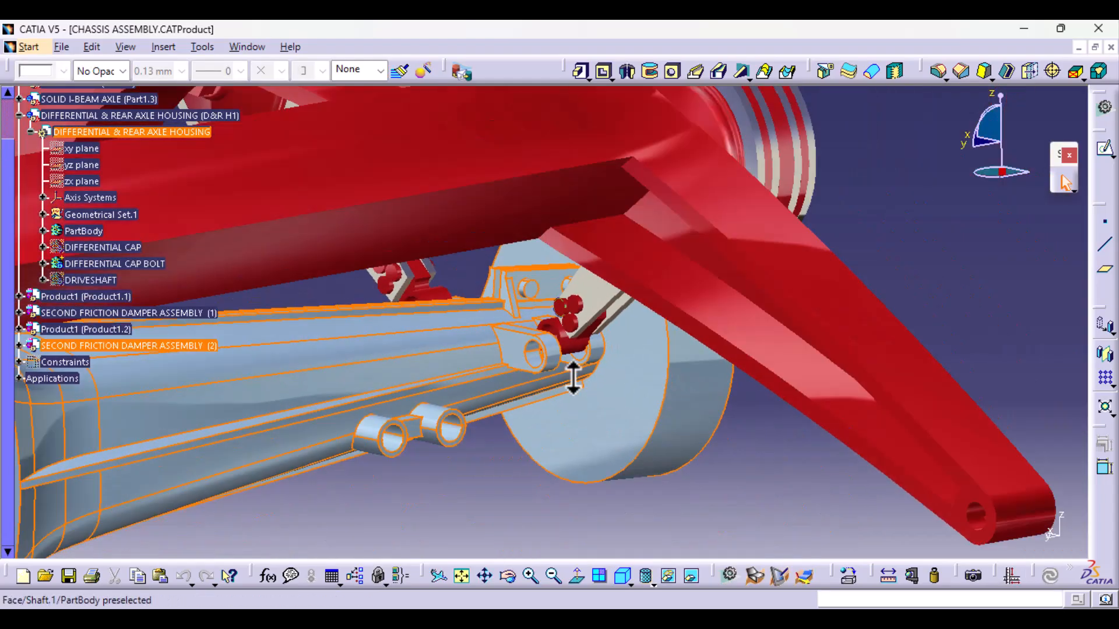
- In the CHASSIS ASSEMBLY document, activate the top-level product for assembly editing
middle_drag(573, 379, 568, 388)
middle_drag(478, 432, 475, 363)
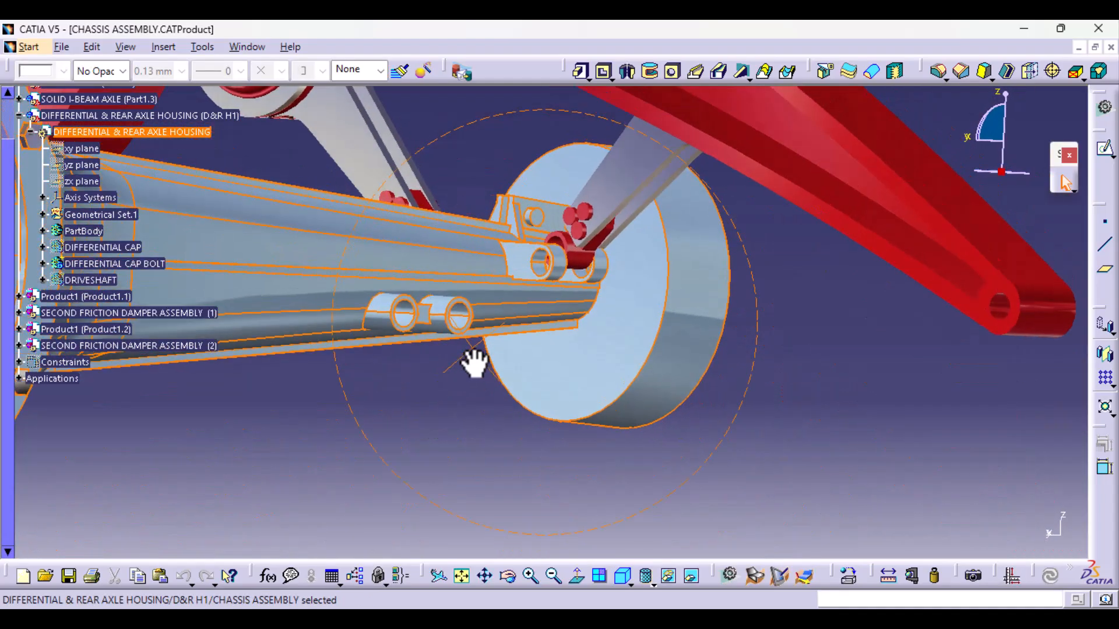
scroll(72, 93, up, 5)
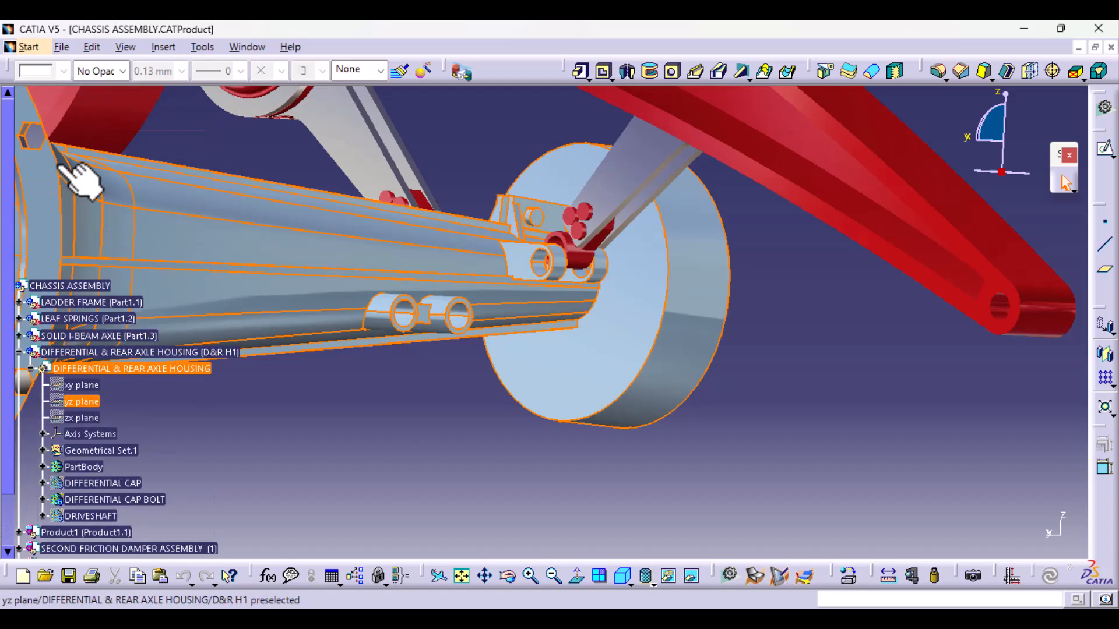
double_click(78, 285)
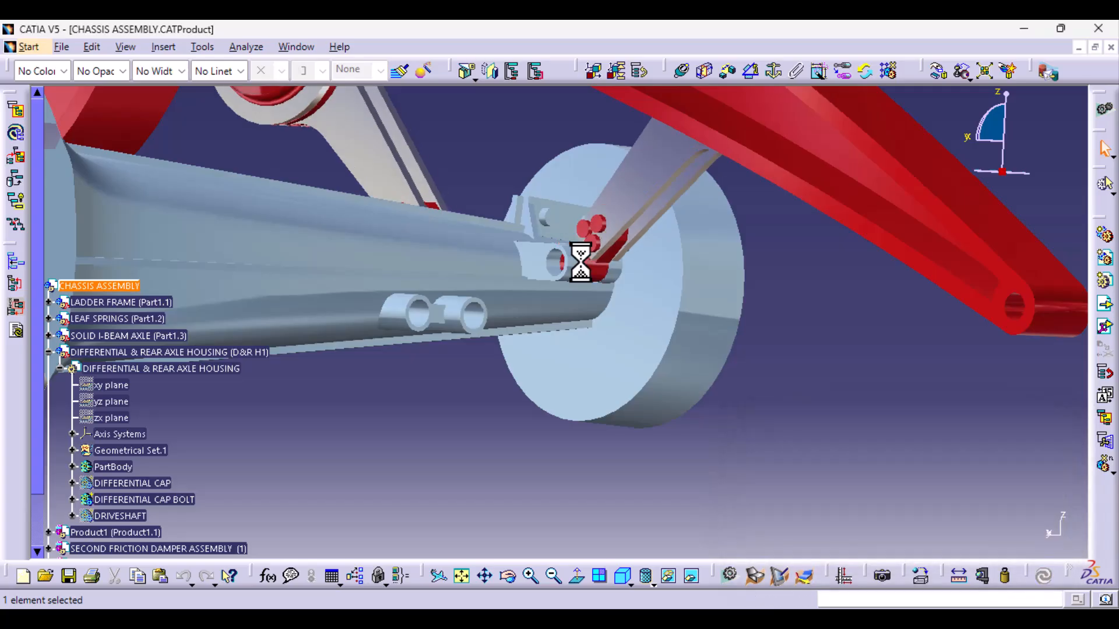
- Examine the new tubes on both arms of the rear axle housing in relation to the leaf springs, friction dampers and ladder frame
ctrl+middle_drag(892, 293, 874, 411)
middle_drag(493, 405, 780, 348)
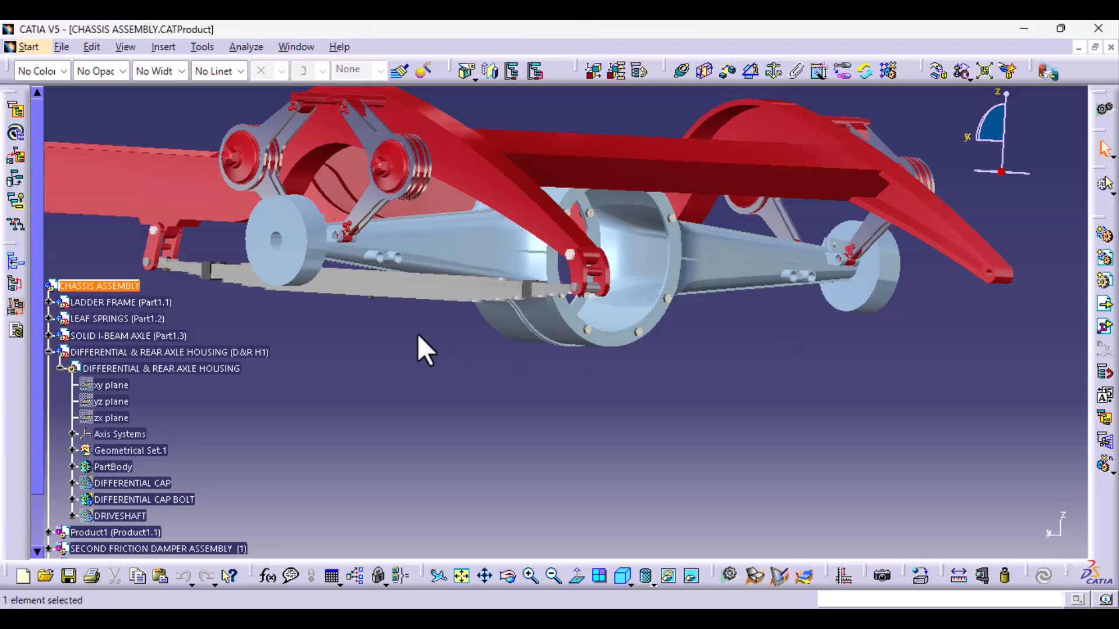
mouse_move(426, 349)
middle_down()
mouse_move(437, 309)
mouse_move(662, 342)
mouse_move(517, 342)
mouse_move(595, 329)
mouse_move(717, 384)
mouse_move(440, 343)
middle_up()
ctrl+middle_drag(888, 464, 597, 283)
middle_drag(673, 286, 744, 357)
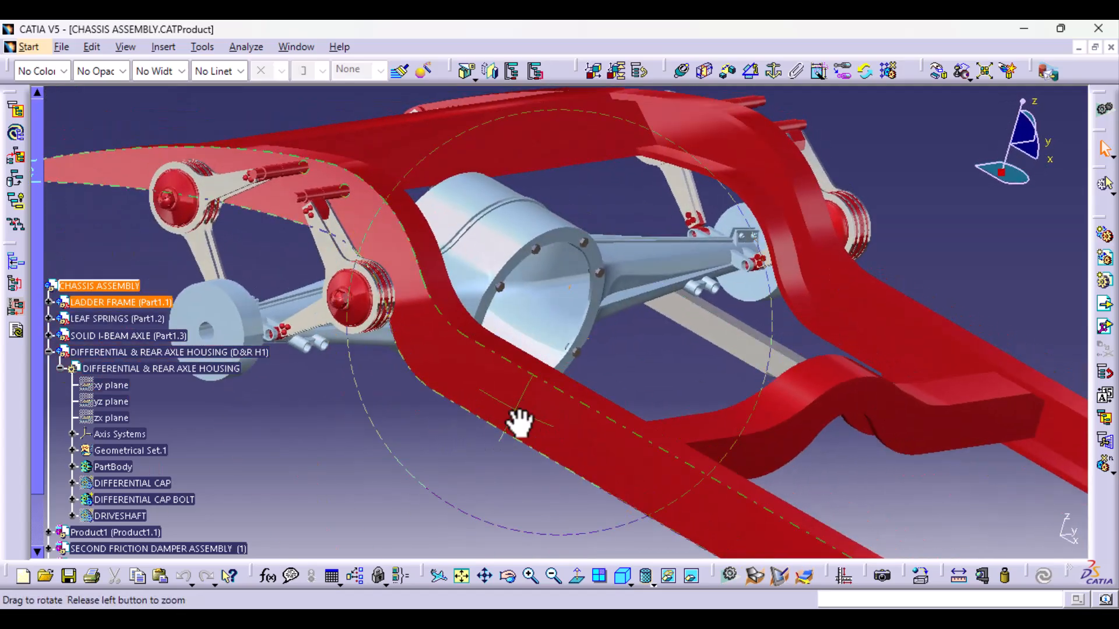
middle_drag(518, 422, 483, 444)
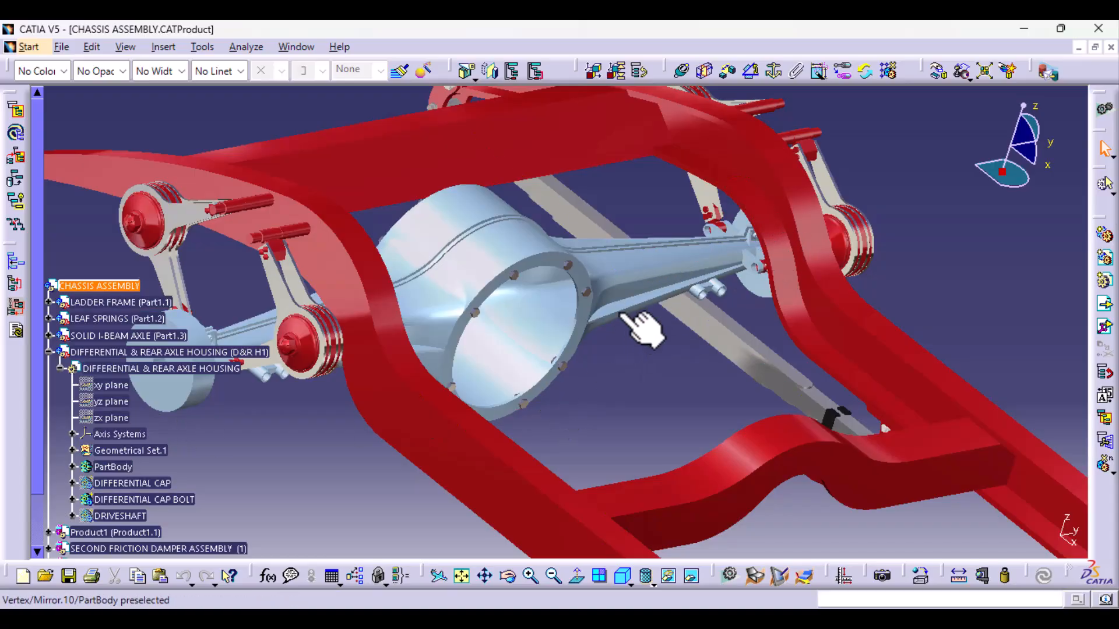
middle_drag(616, 372, 390, 354)
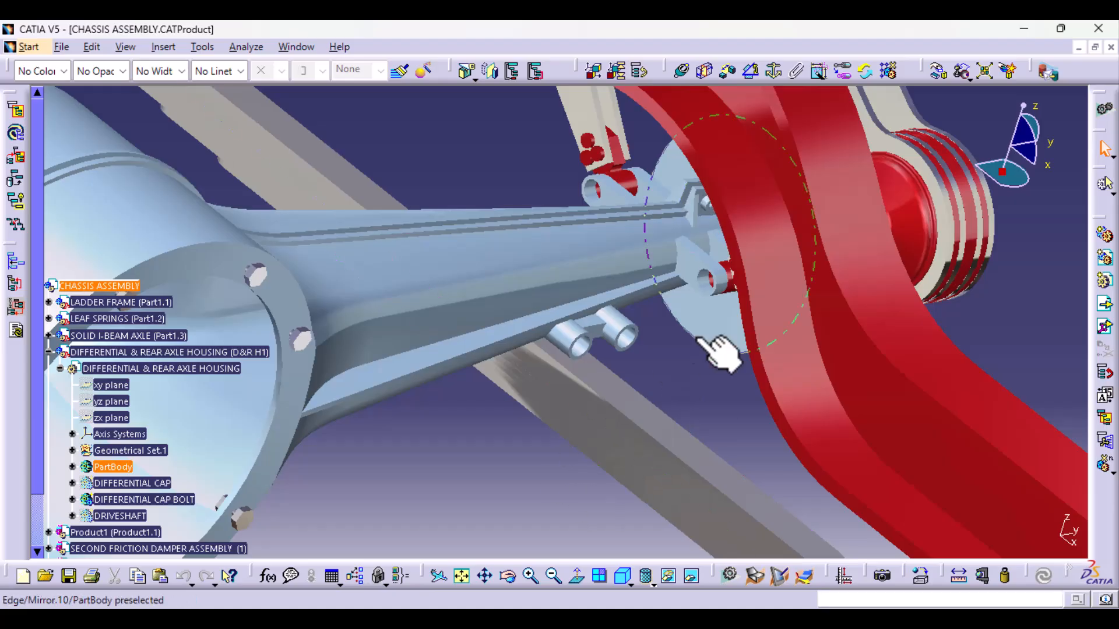
middle_drag(690, 300, 387, 332)
middle_drag(525, 454, 511, 386)
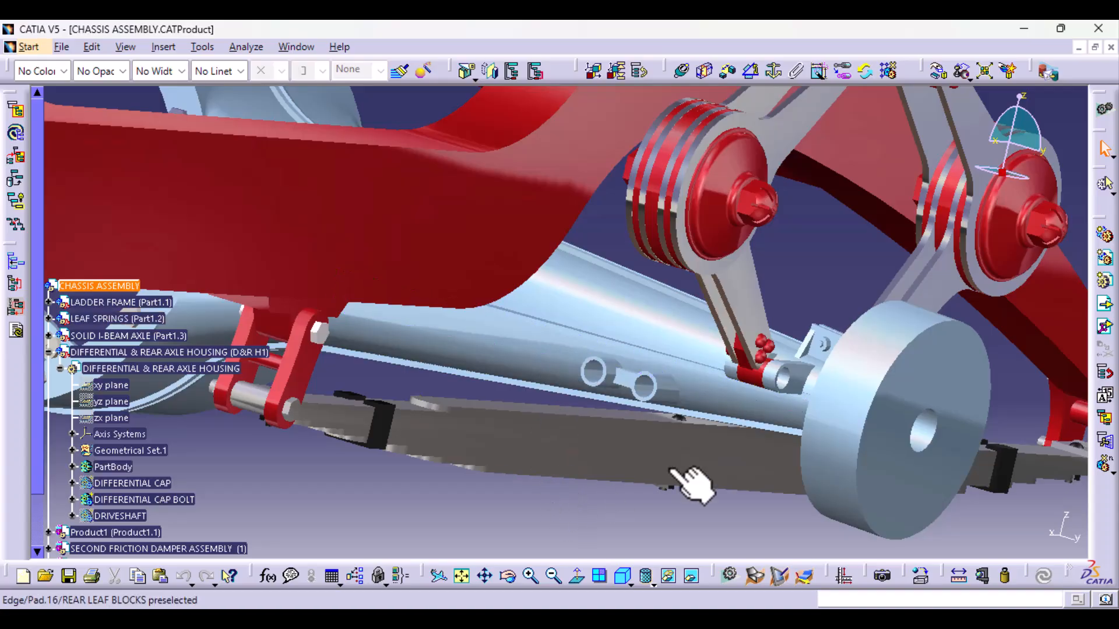
ctrl+middle_drag(693, 399, 671, 408)
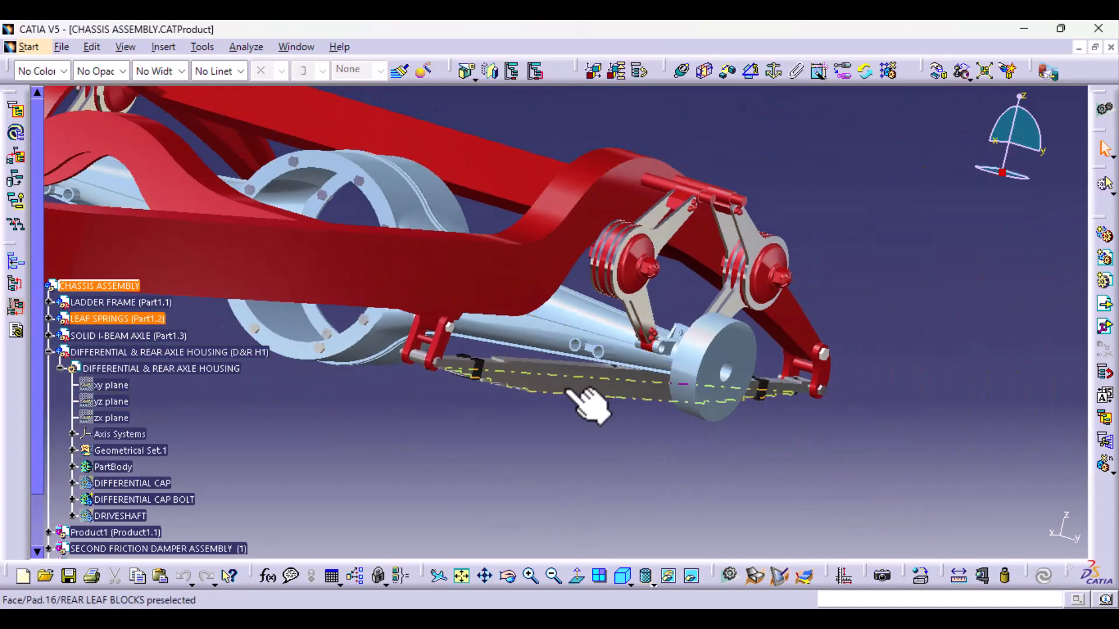
ctrl+middle_drag(676, 364, 812, 391)
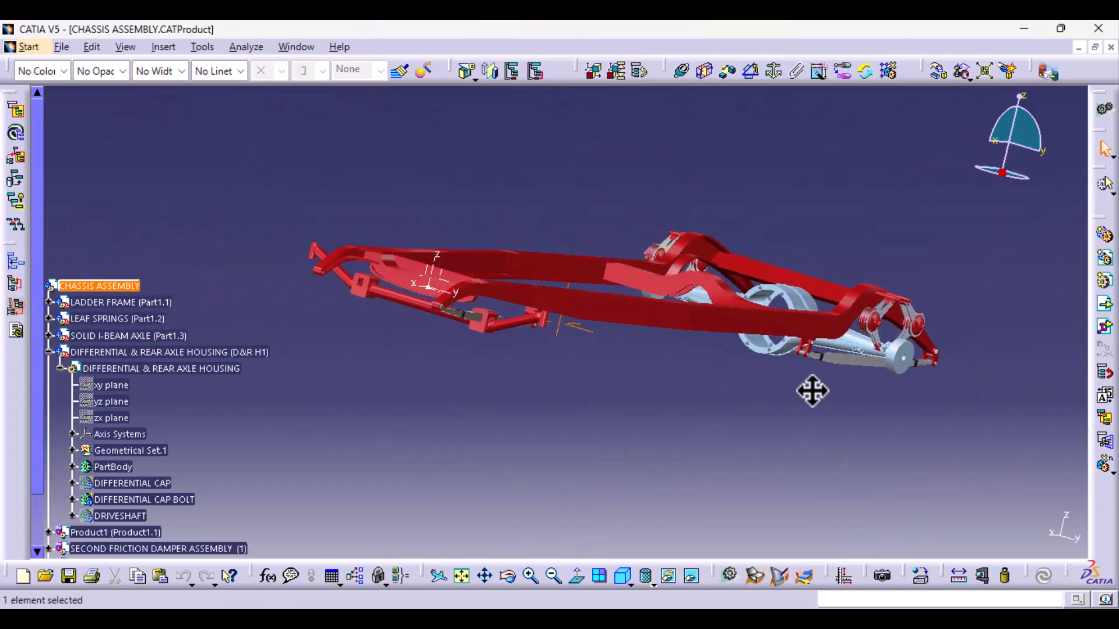
middle_drag(418, 428, 446, 466)
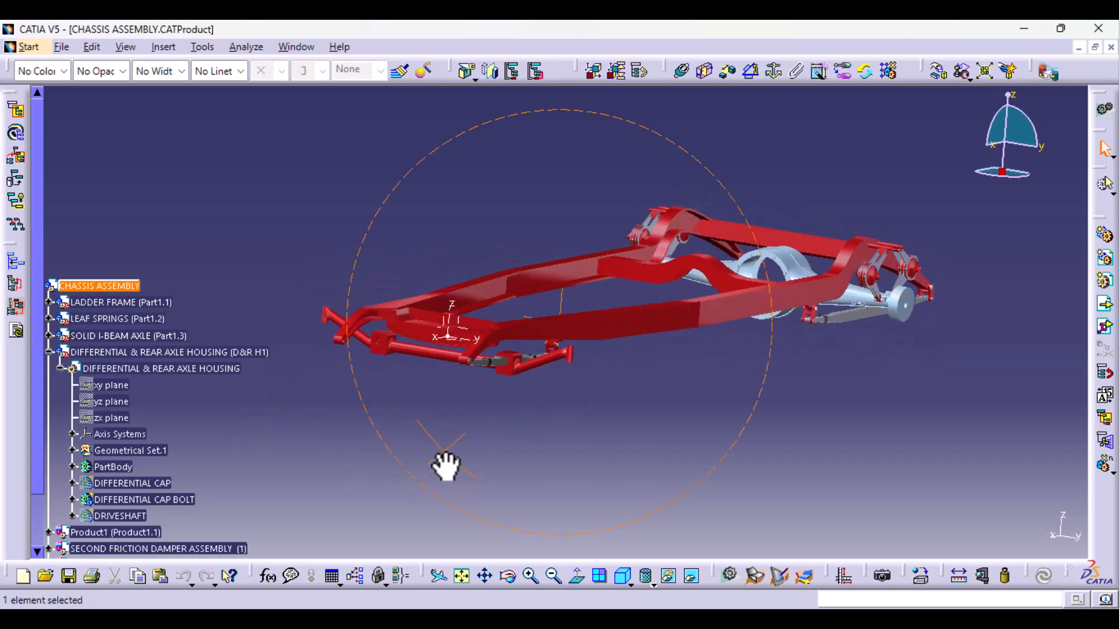
middle_drag(703, 447, 630, 392)
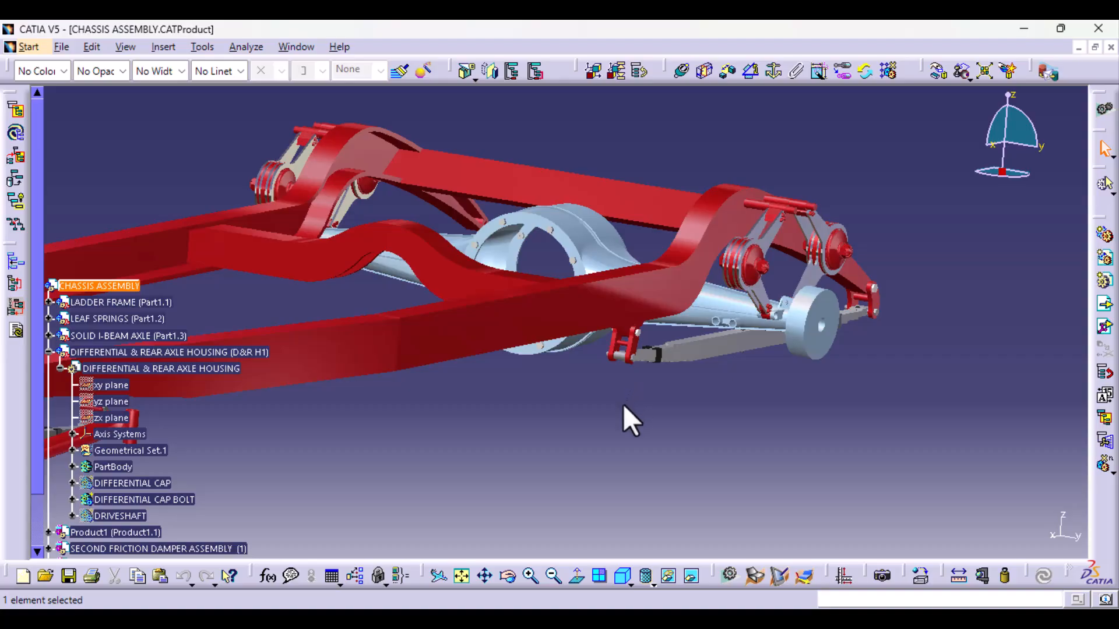
- Save the chassis assembly, and show the hidden DRIVESHAFT and DIFFERENTIAL CAP bodies of the rear axle housing
key(ctrl+s)
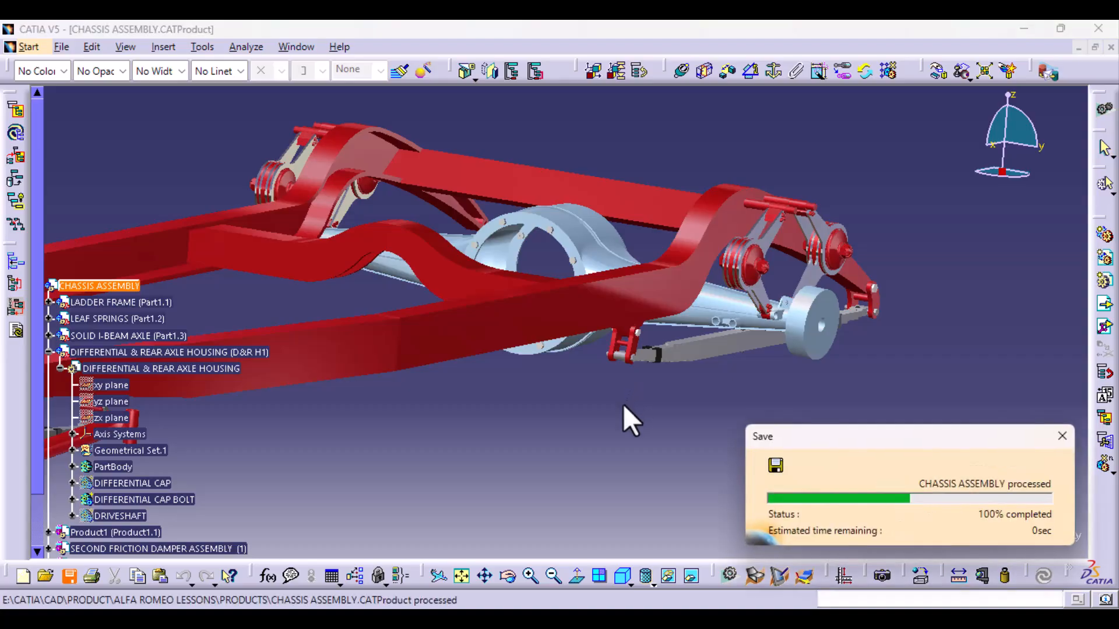
scroll(329, 450, down, 5)
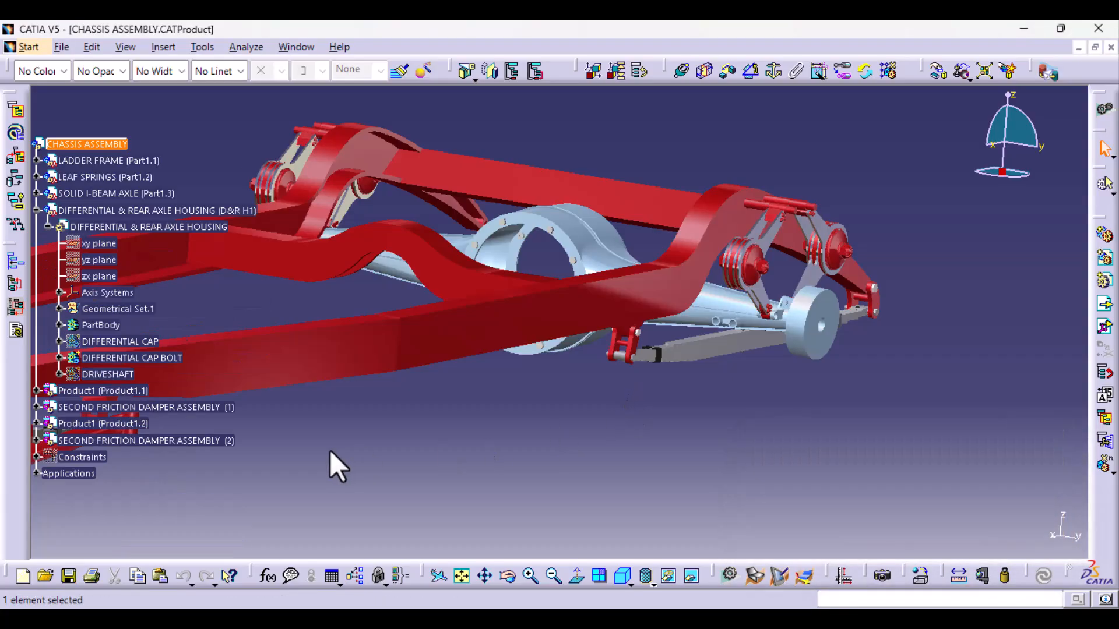
right_click(116, 281)
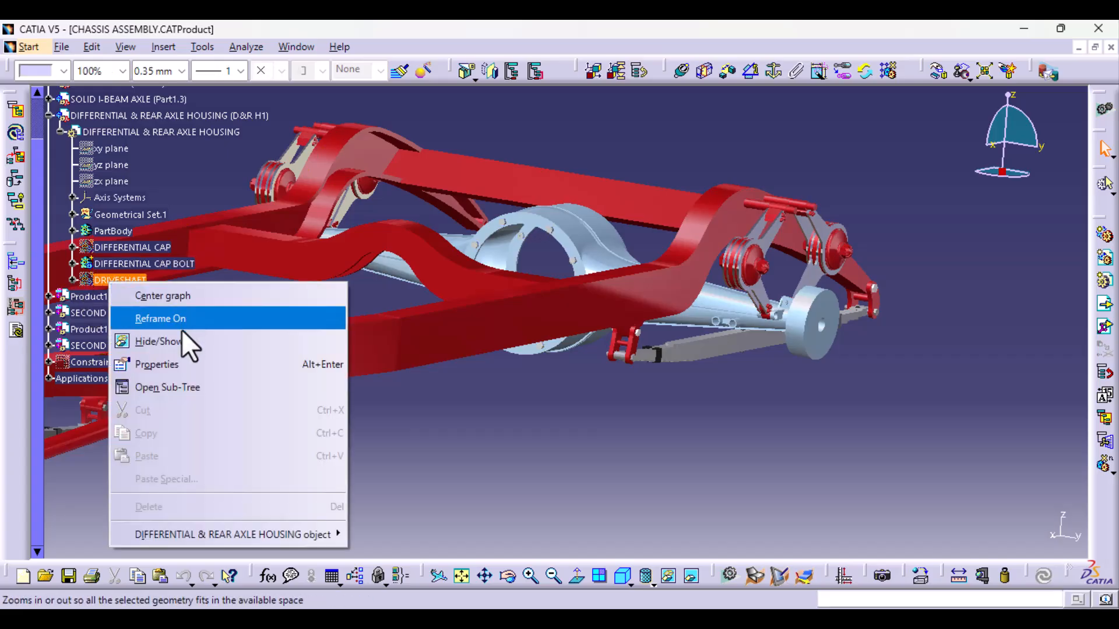
click(177, 342)
right_click(131, 251)
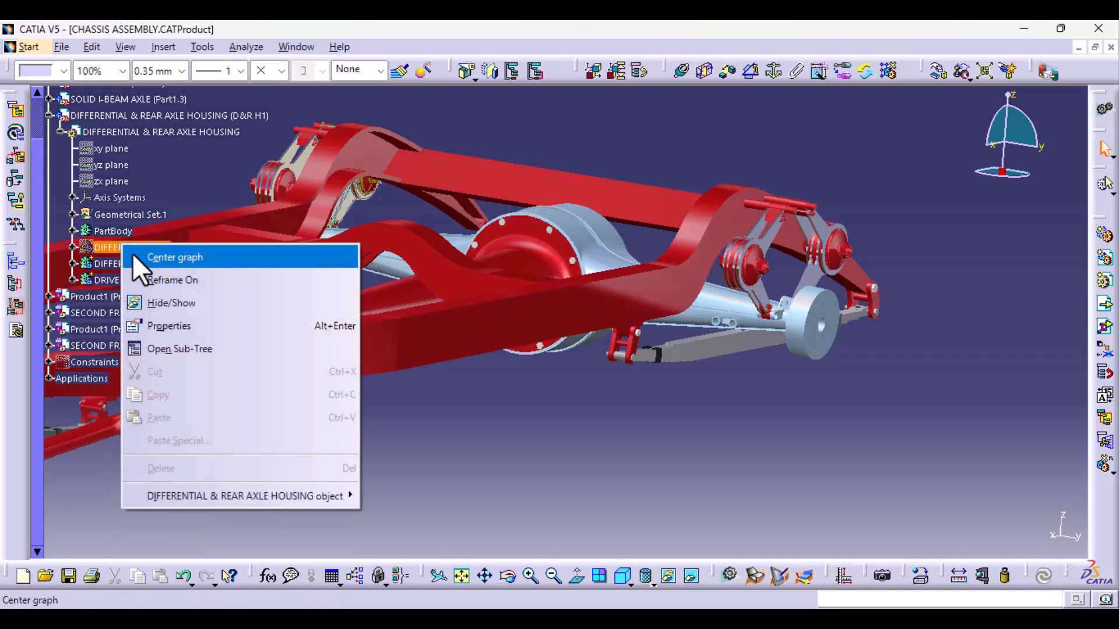
click(204, 300)
middle_drag(299, 369, 477, 390)
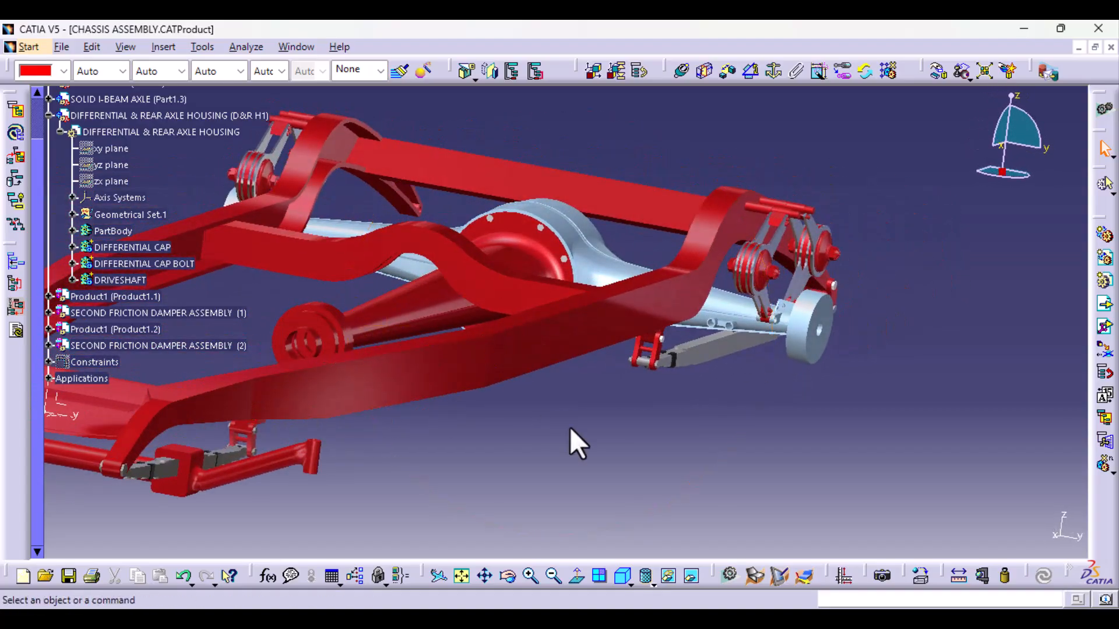
middle_drag(572, 444, 545, 389)
mouse_move(579, 437)
middle_down()
mouse_move(507, 449)
mouse_move(522, 399)
mouse_move(567, 412)
mouse_move(602, 448)
mouse_move(568, 449)
middle_up()
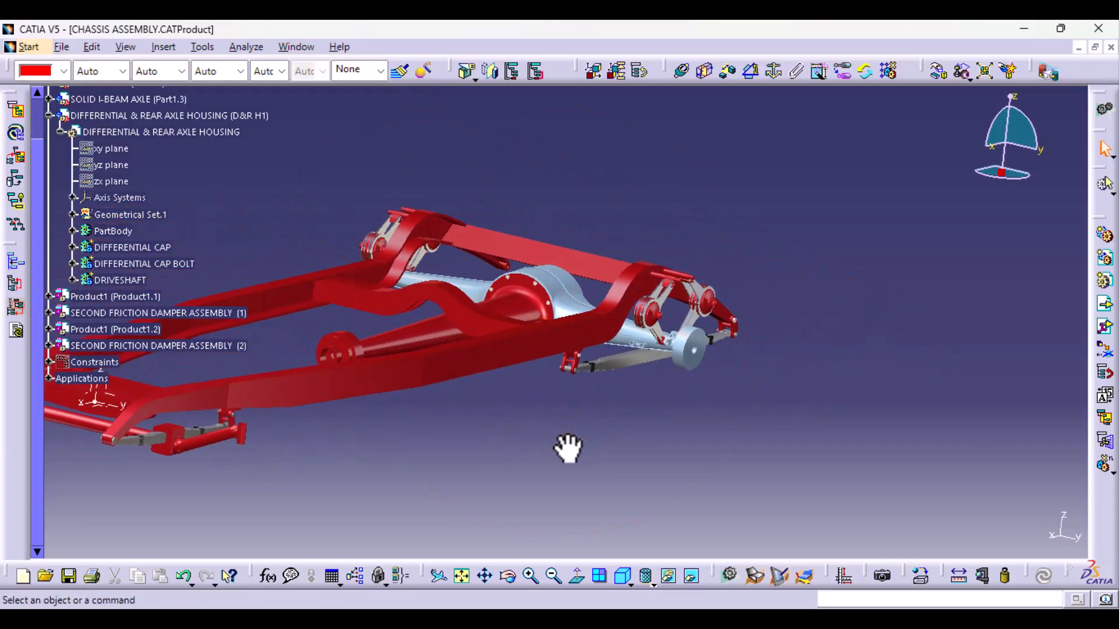